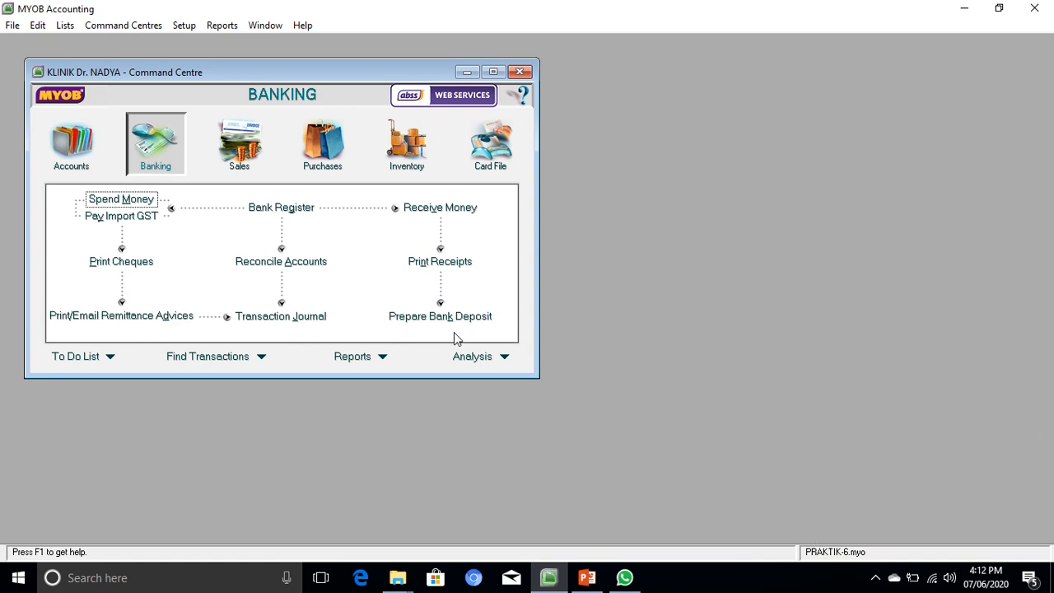
Open the Accounts List and review the asset accounts, including Bank BRI (1-1130) and Piutang Karyawan (1-1160)
{"action": "left_click", "coordinate": [70, 146]}
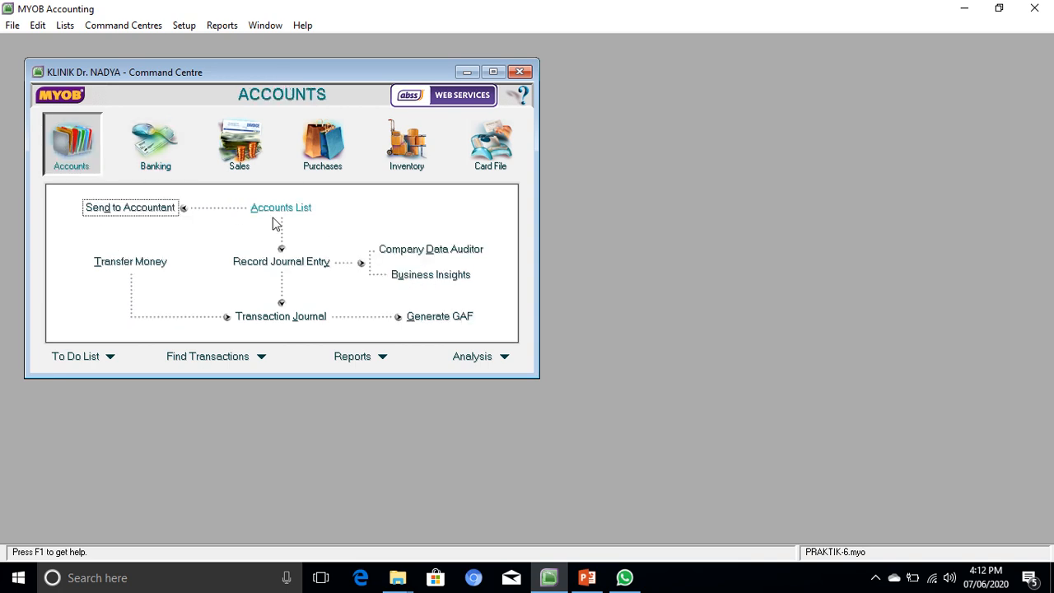
{"action": "left_click", "coordinate": [284, 208]}
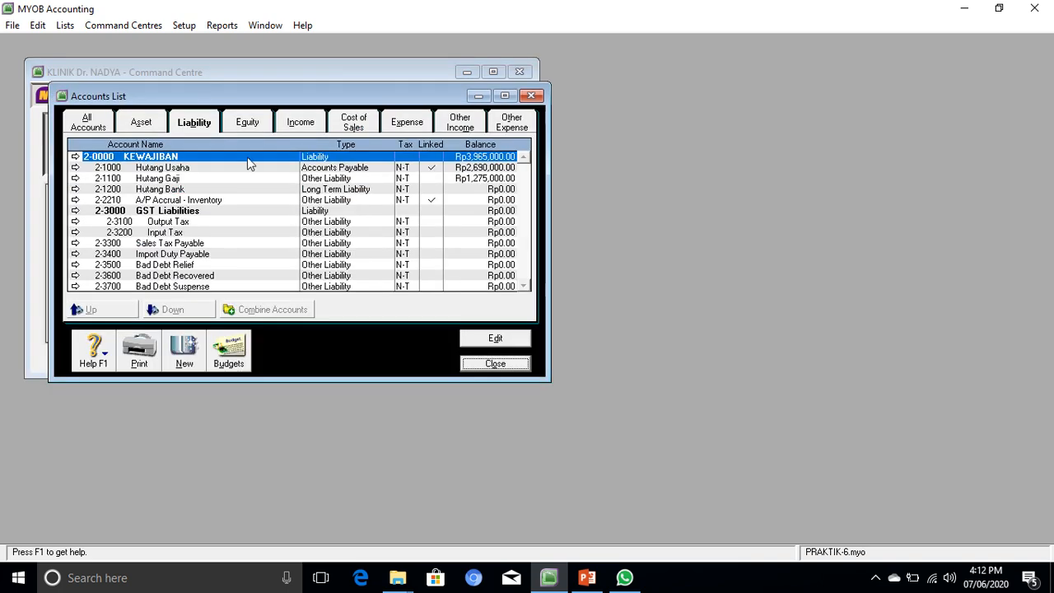
{"action": "left_click", "coordinate": [140, 123]}
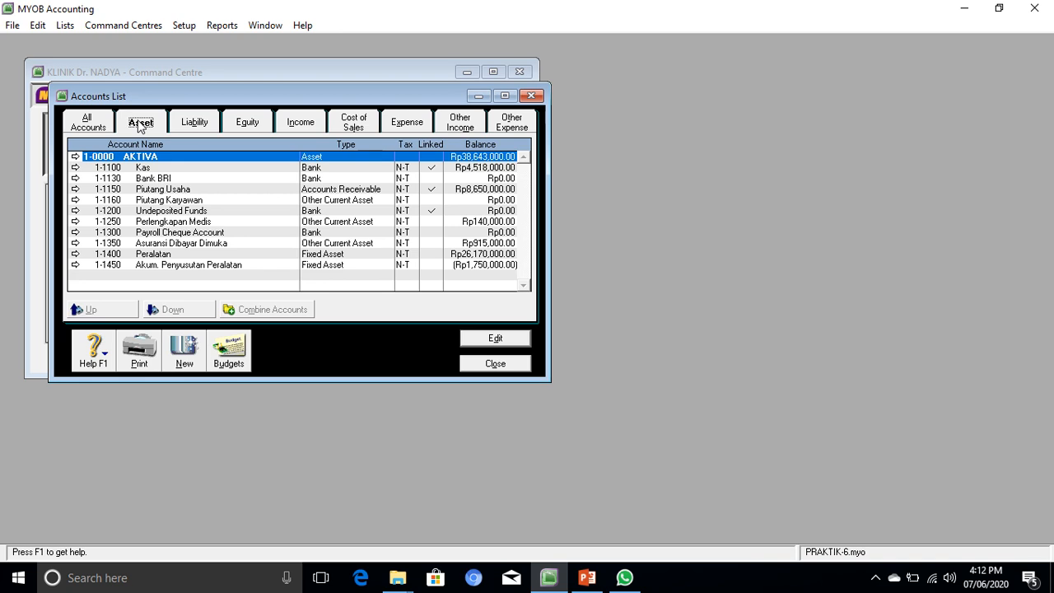
{"action": "left_click", "coordinate": [162, 181]}
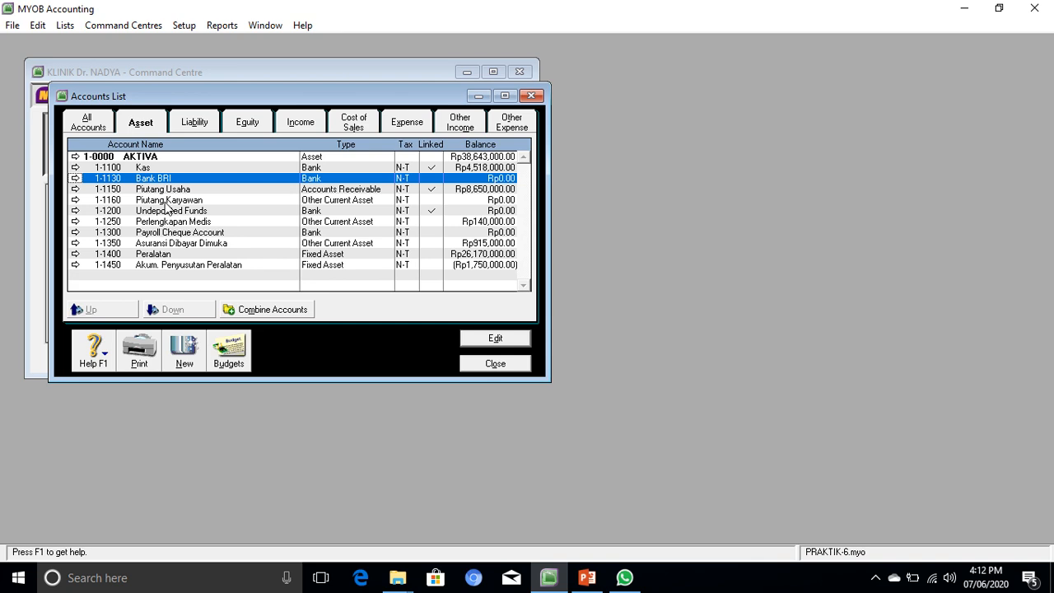
{"action": "left_click", "coordinate": [167, 201]}
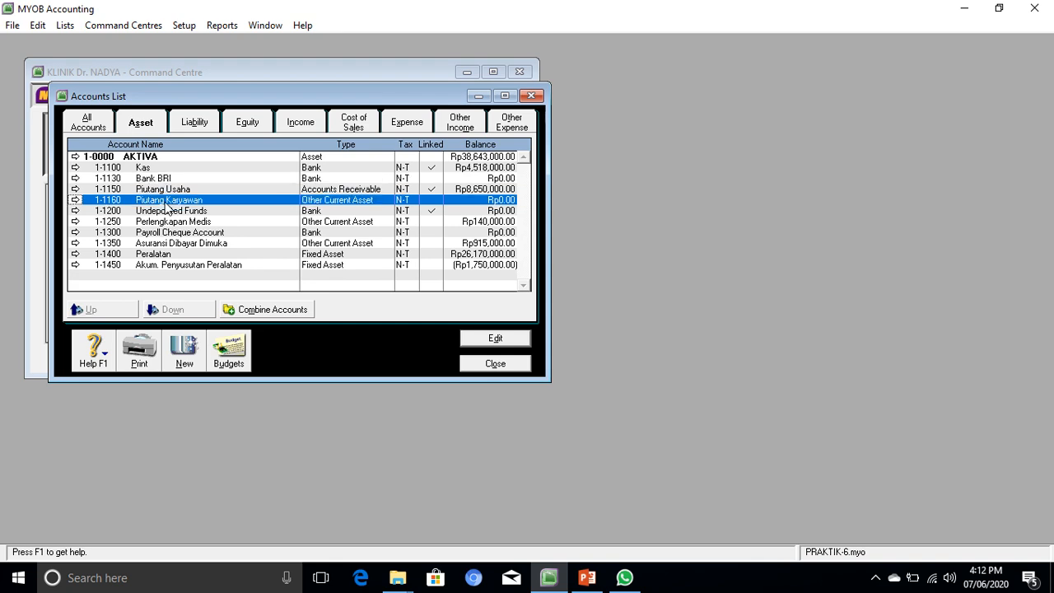
Review Hutang Bank under liabilities, Pendapatan Usaha Lainnya under income and Beban Iklan under expenses, and close the Accounts List
{"action": "left_click", "coordinate": [197, 124]}
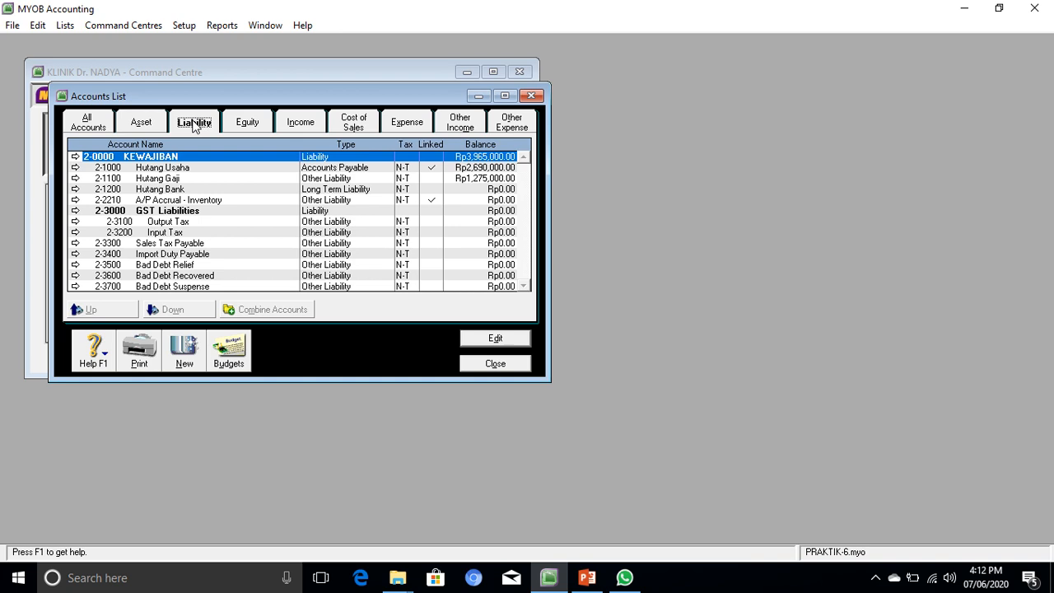
{"action": "left_click", "coordinate": [172, 191]}
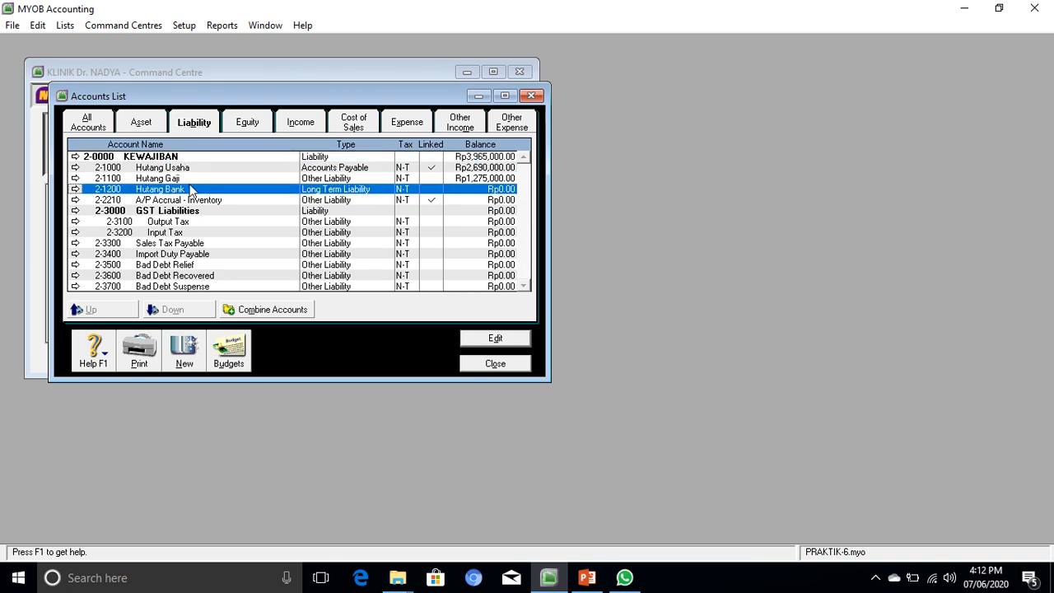
{"action": "left_click", "coordinate": [302, 124]}
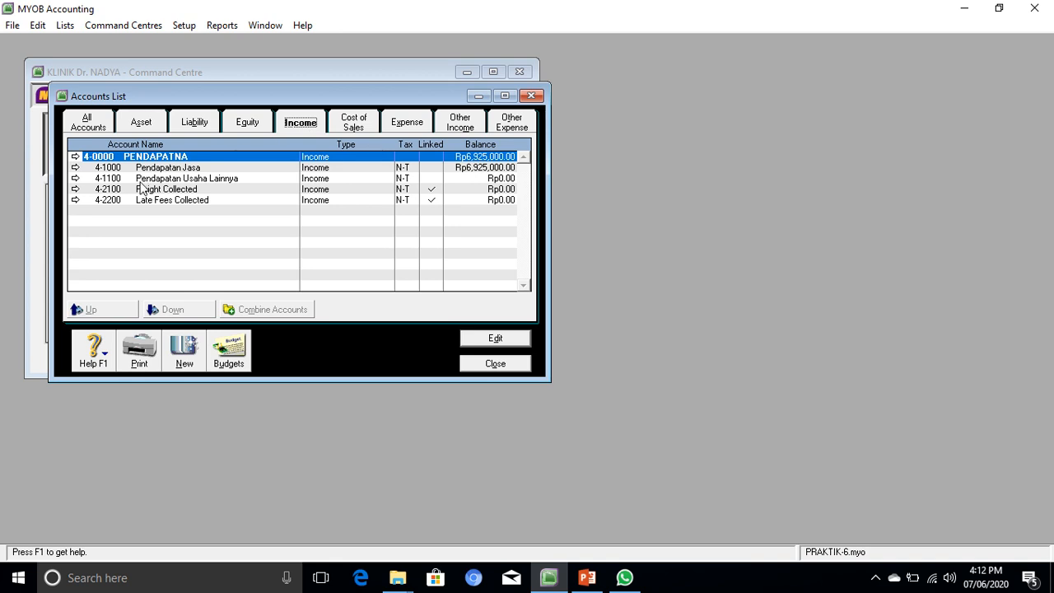
{"action": "left_click", "coordinate": [227, 181]}
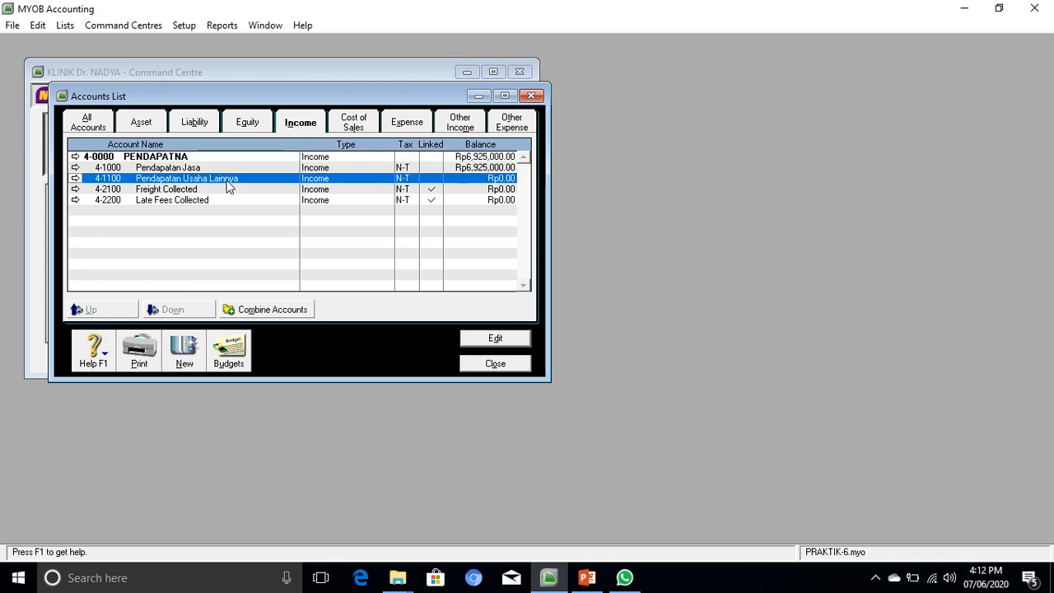
{"action": "left_click", "coordinate": [423, 124]}
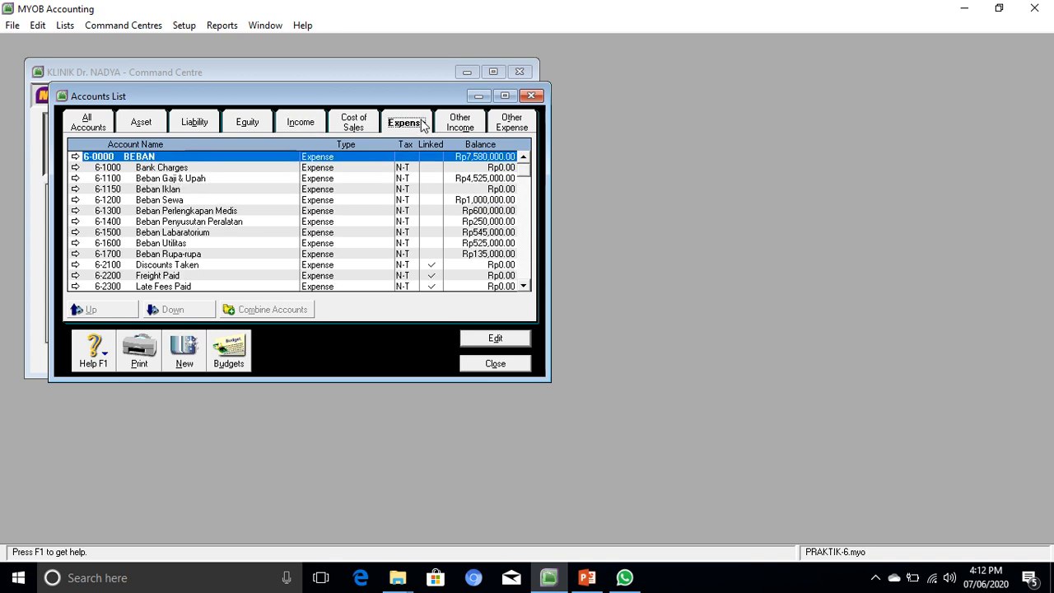
{"action": "left_click", "coordinate": [161, 190]}
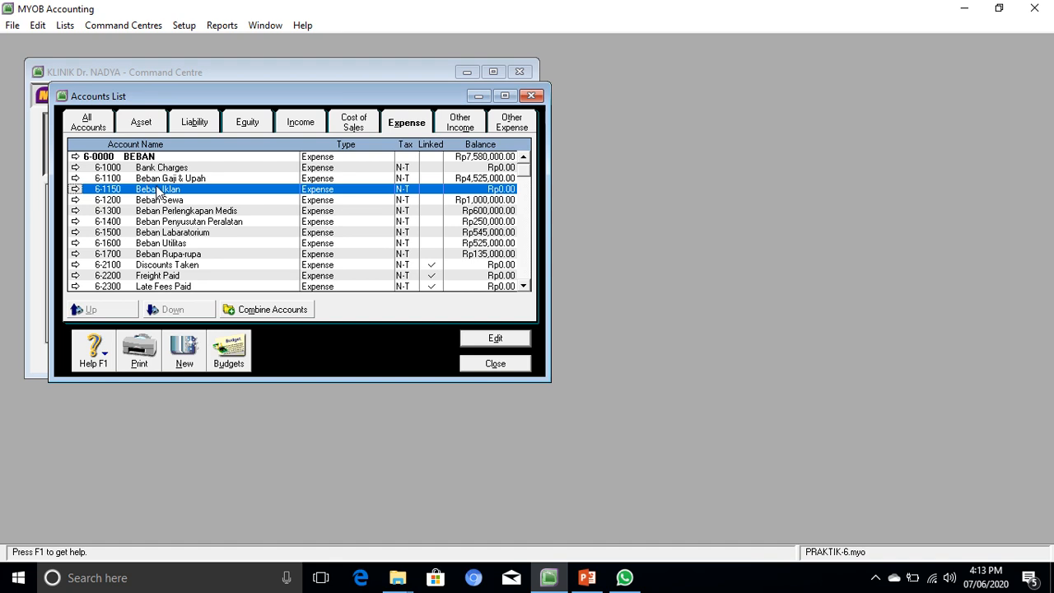
{"action": "left_click", "coordinate": [489, 369]}
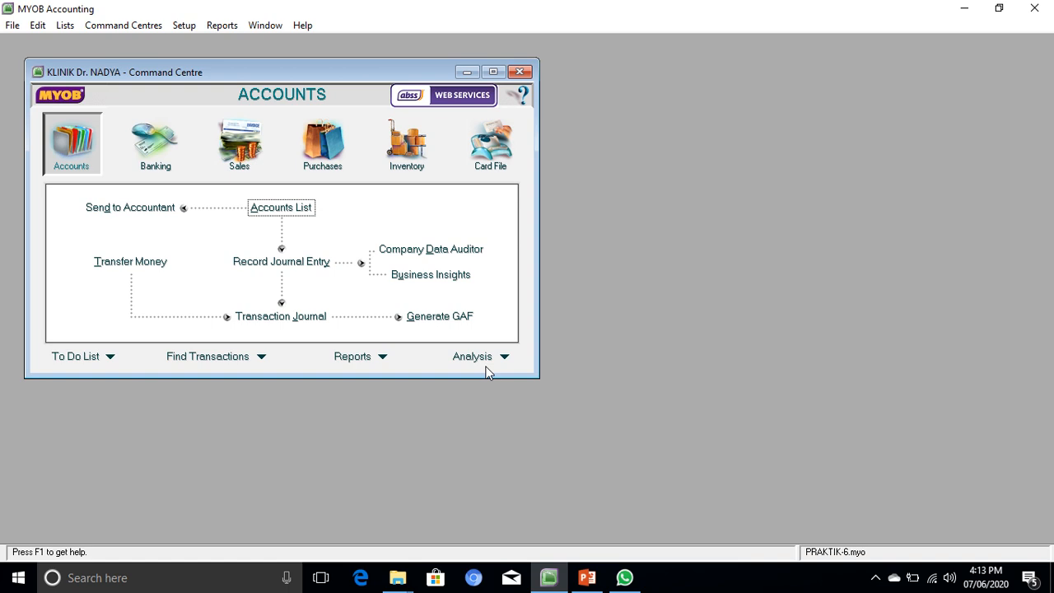
Show the Banking command centre, consult the Bank Register slide in PowerPoint and return to MYOB Accounting
{"action": "left_click", "coordinate": [153, 157]}
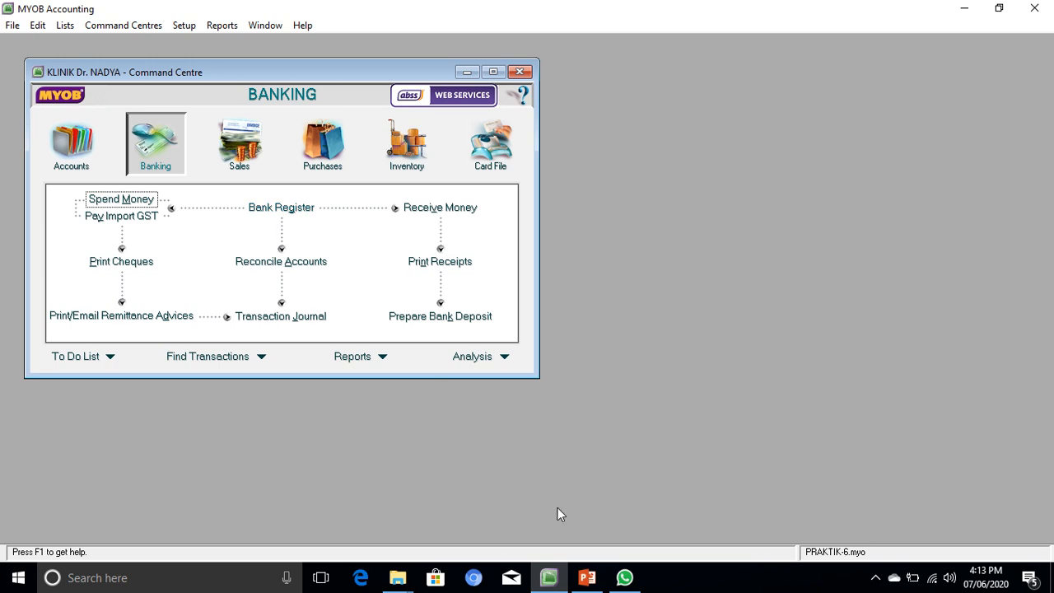
{"action": "left_click", "coordinate": [587, 578]}
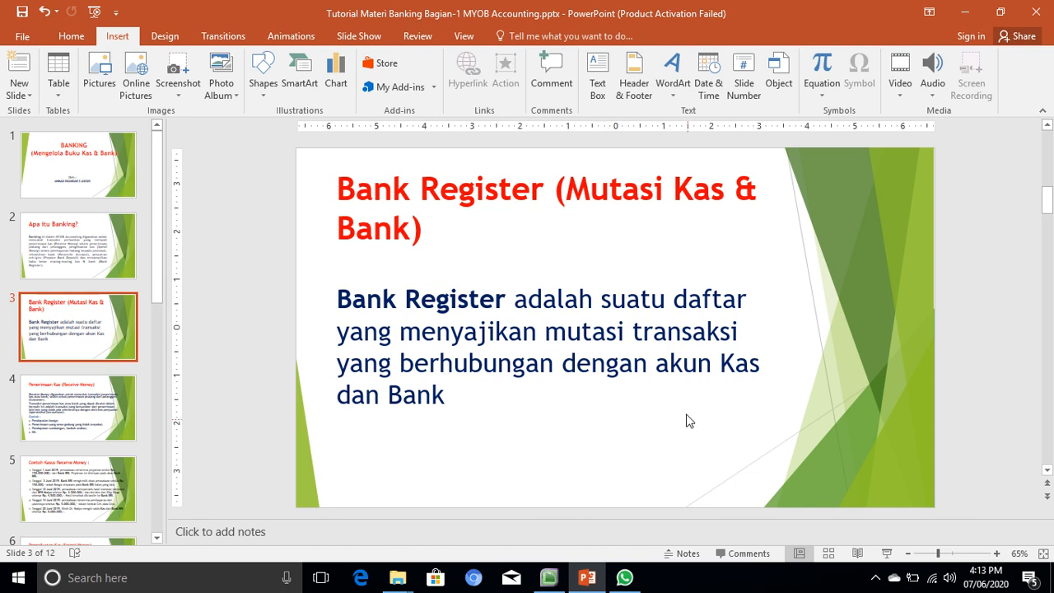
{"action": "left_click", "coordinate": [549, 578]}
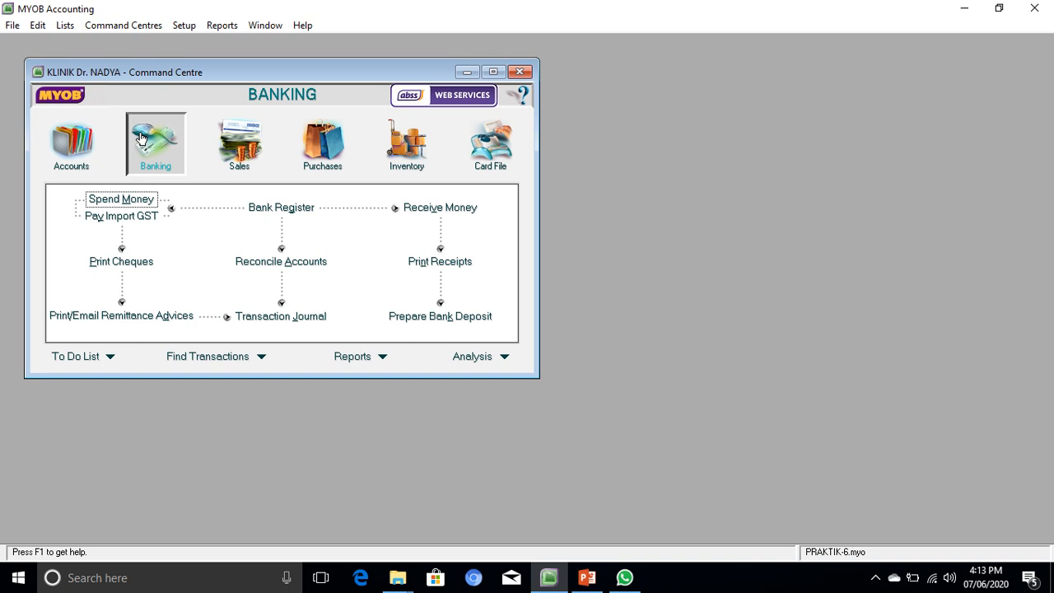
Open the Bank Register for the Kas account with a start date of 1/1/19, and view its transactions in the maximized window
{"action": "left_click", "coordinate": [284, 211]}
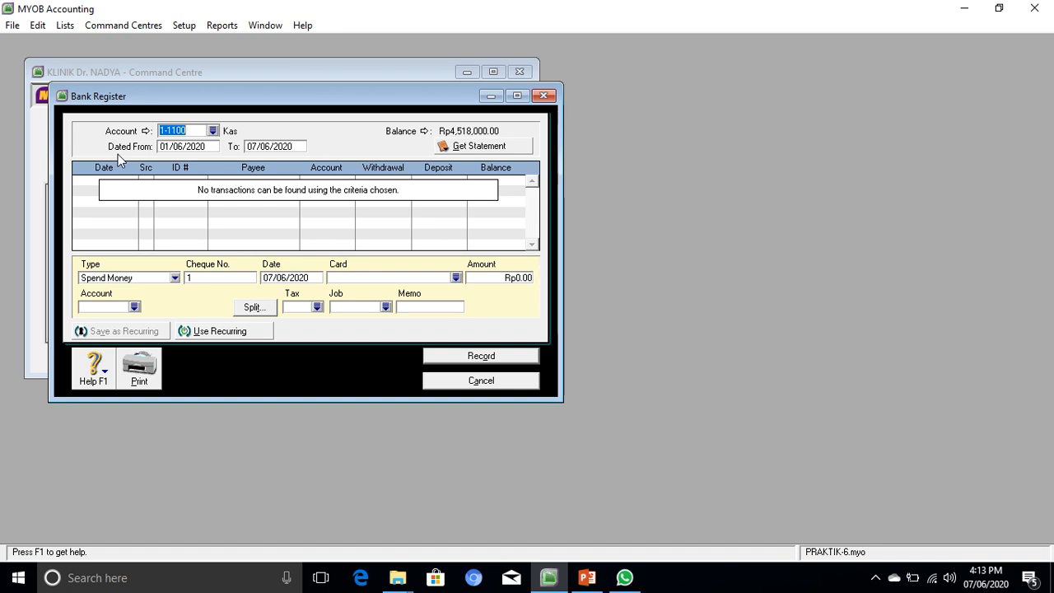
{"action": "left_click", "coordinate": [187, 148]}
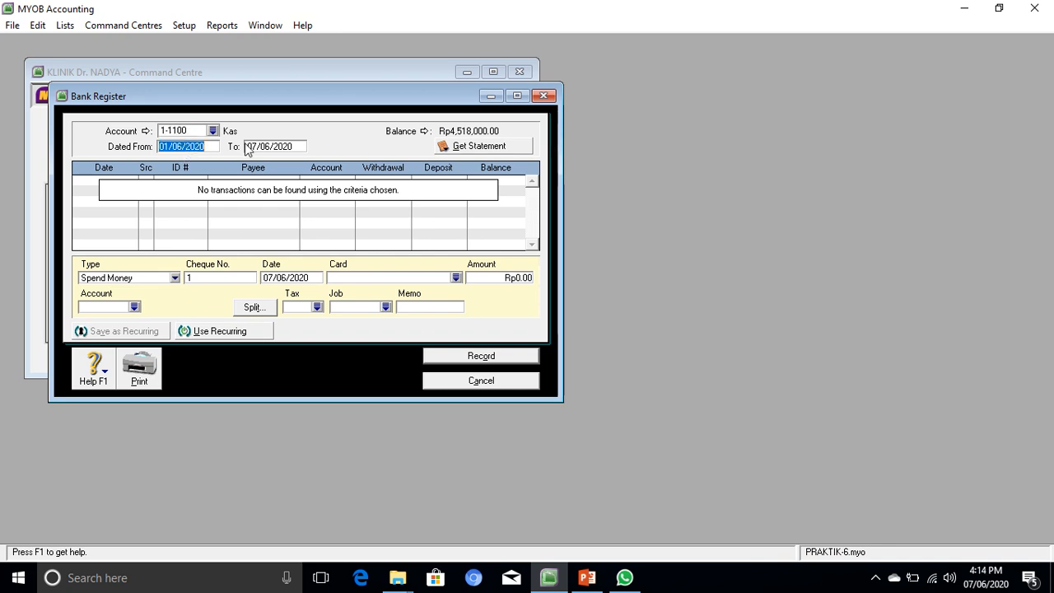
{"action": "type", "text": "1"}
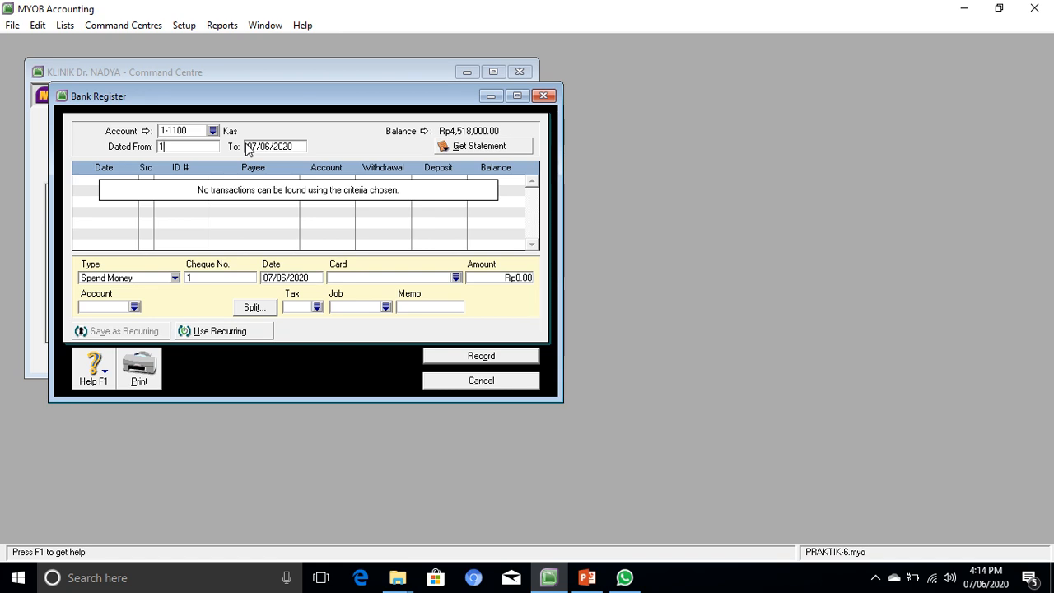
{"action": "type", "text": "/1/19"}
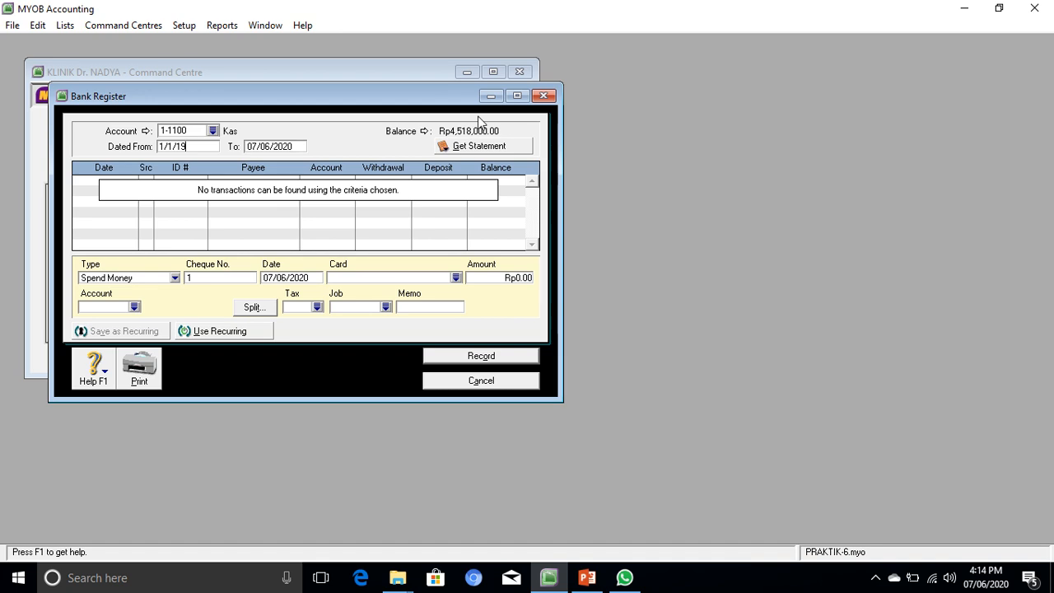
{"action": "key", "text": "Tab"}
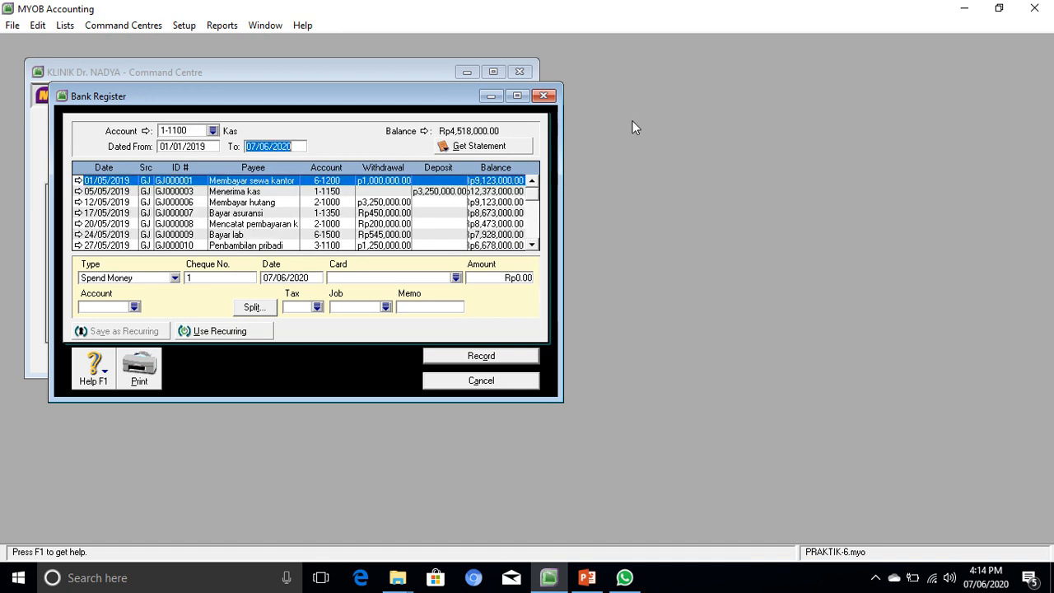
{"action": "left_click", "coordinate": [517, 97]}
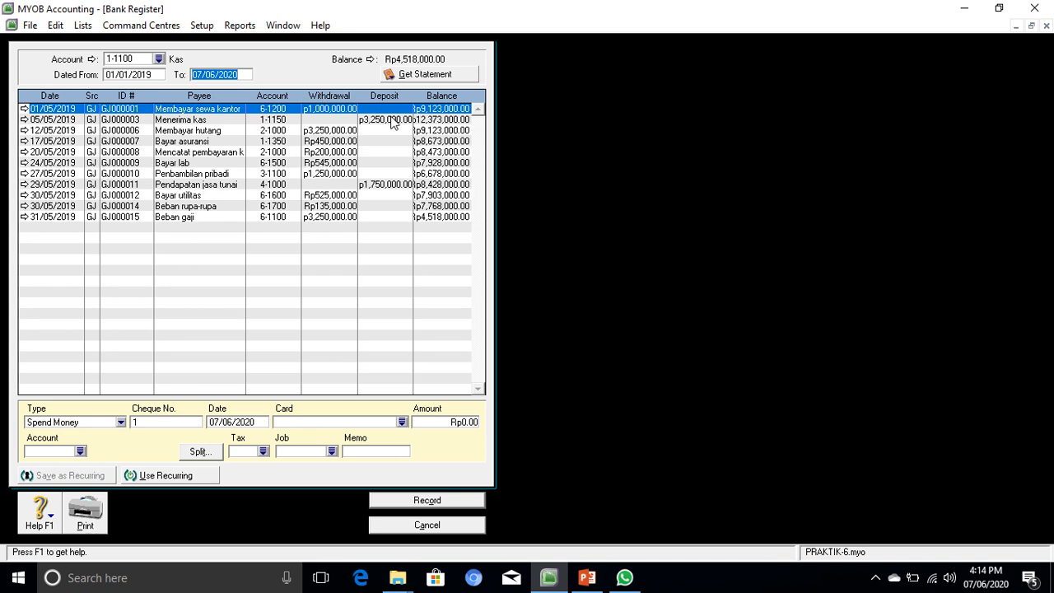
{"action": "left_click", "coordinate": [451, 217]}
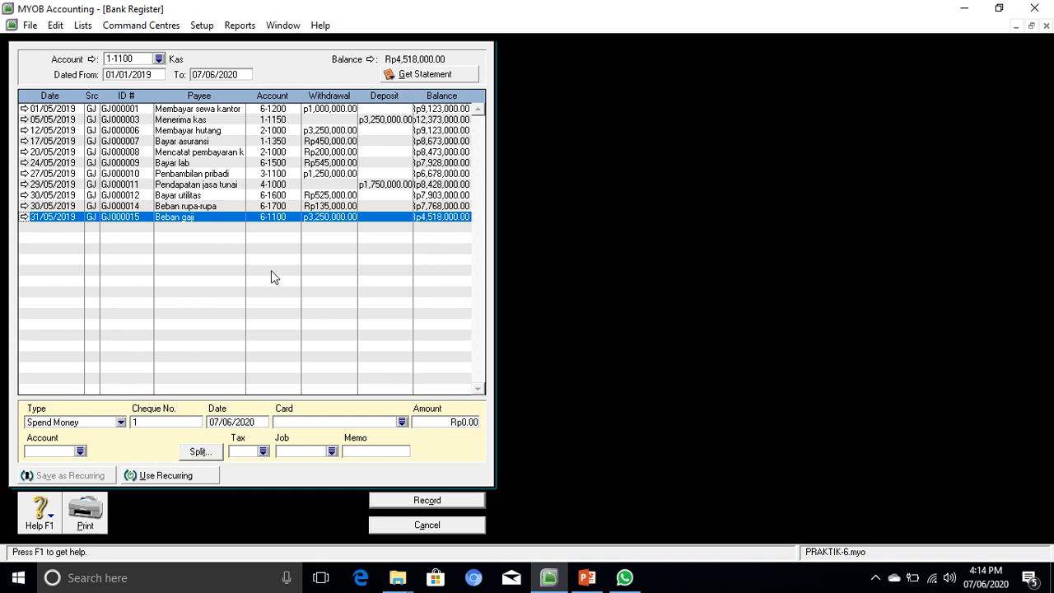
Check the Bank Register for account 1-1130 Bank BRI and close the register
{"action": "left_click", "coordinate": [159, 58]}
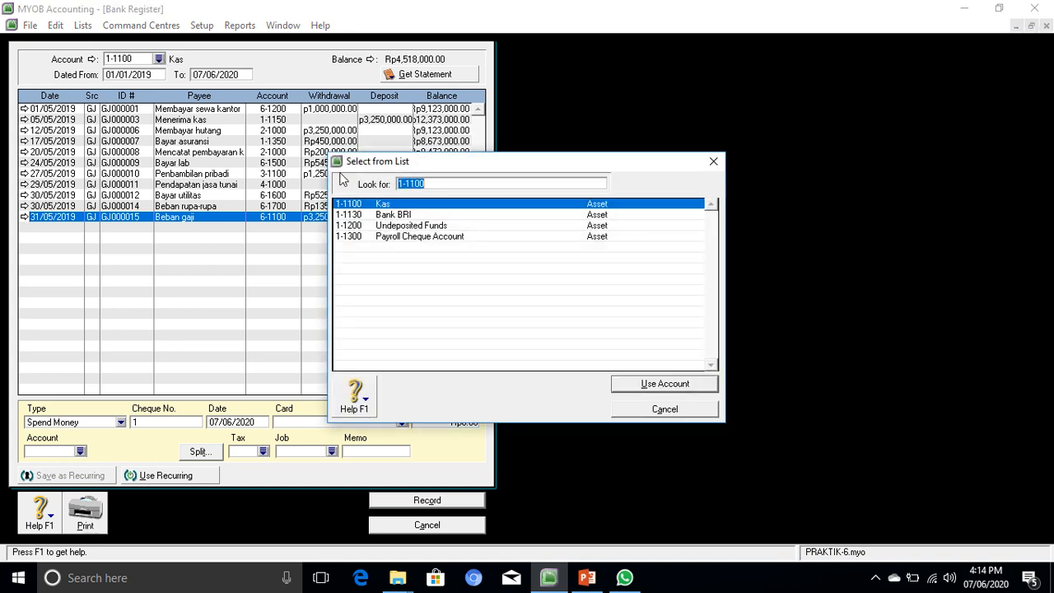
{"action": "left_click", "coordinate": [379, 217]}
{"action": "double_click", "coordinate": [379, 217]}
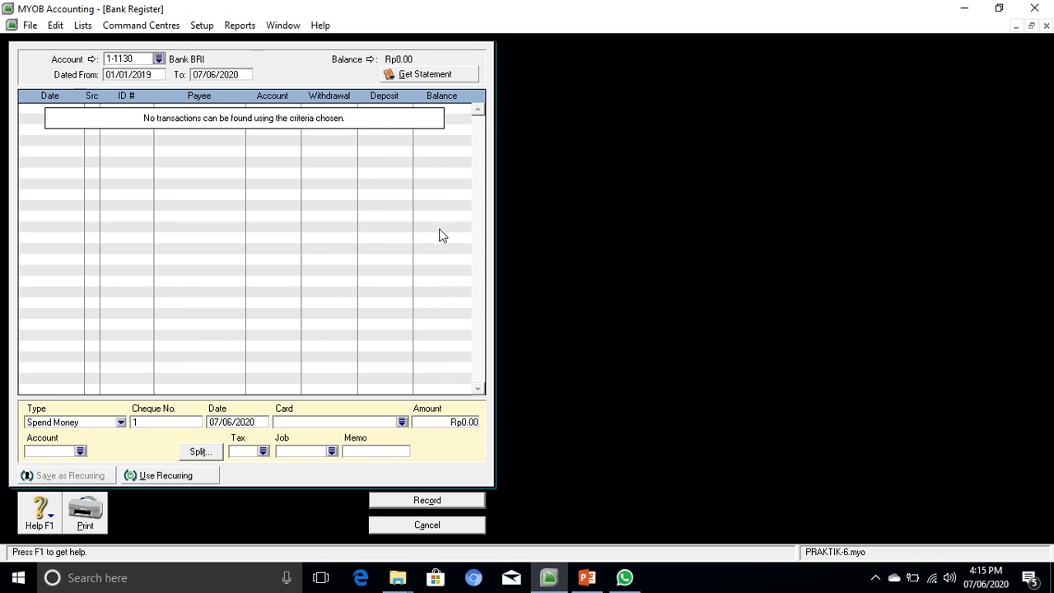
{"action": "left_click", "coordinate": [440, 525]}
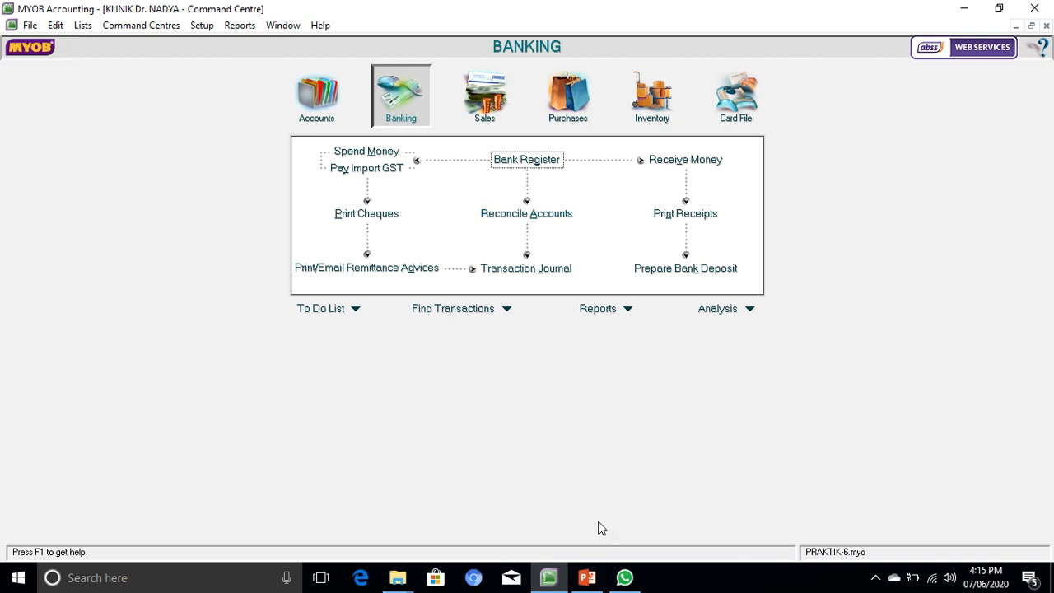
Switch to PowerPoint and read slide 4 on Penerimaan Kas (Receive Money)
{"action": "left_click", "coordinate": [587, 578]}
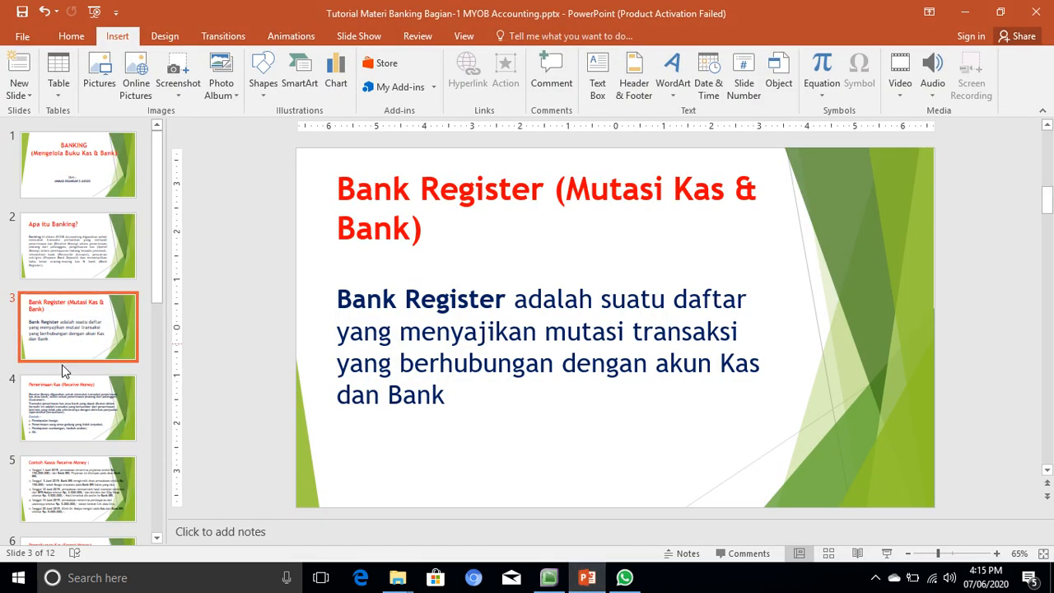
{"action": "left_click", "coordinate": [73, 403]}
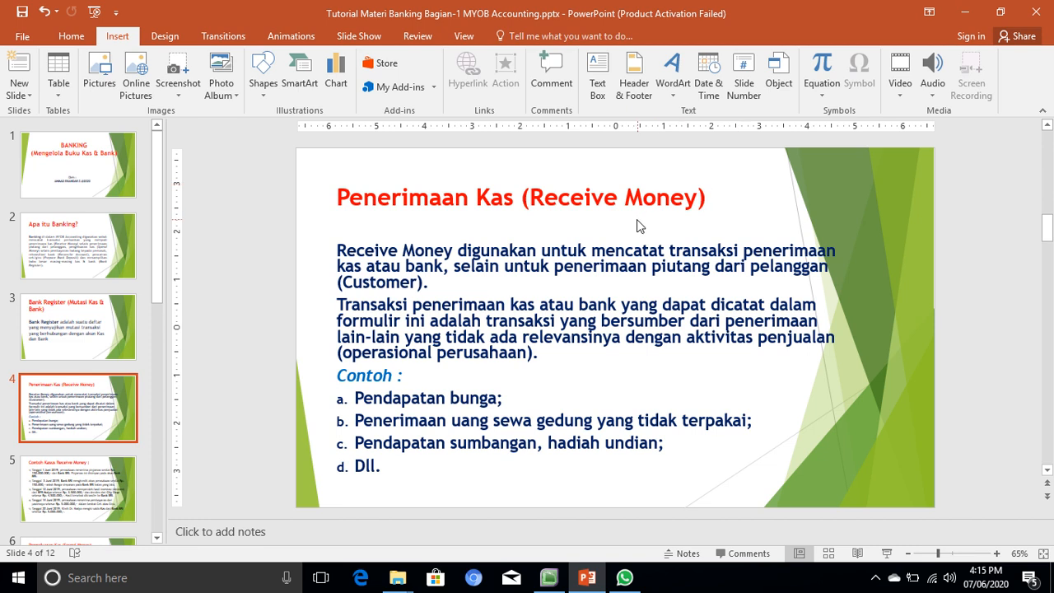
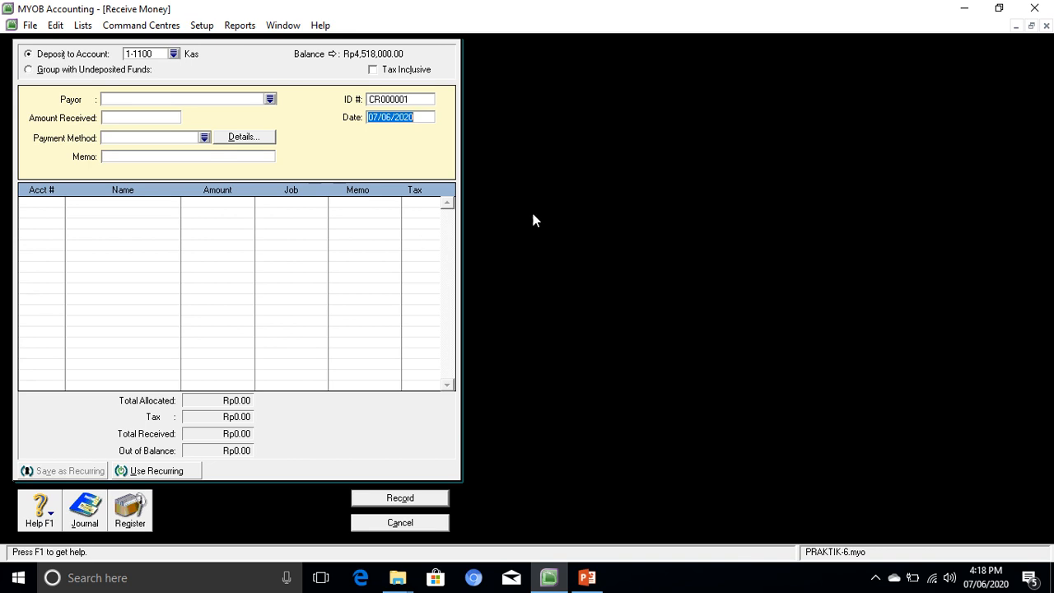
Restore the MYOB Accounting window with the Receive Money form to a floating size and move it toward the middle of the desktop
{"action": "left_click", "coordinate": [999, 8]}
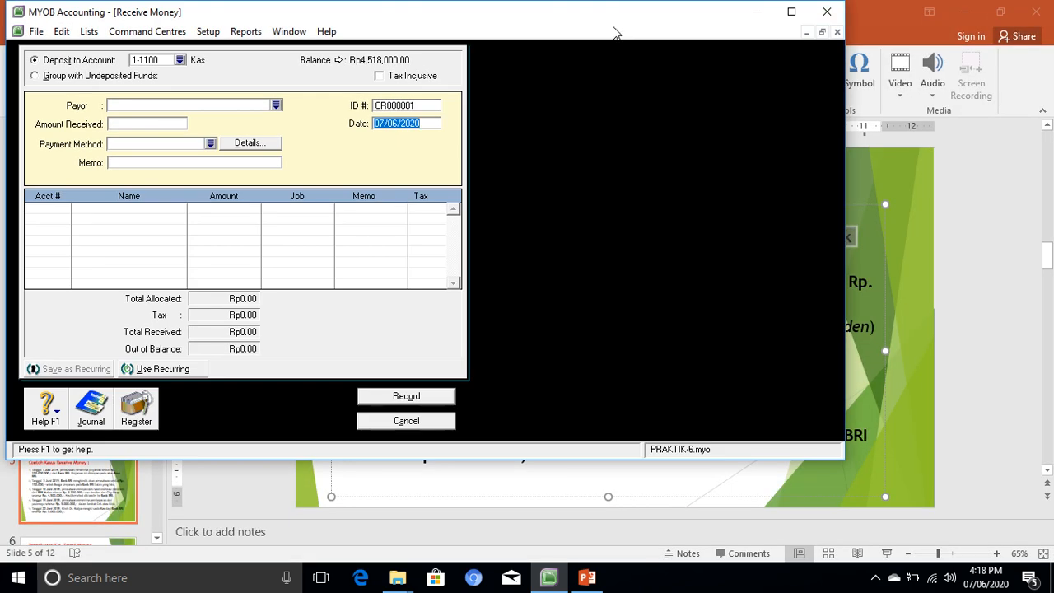
{"action": "left_click_drag", "start_coordinate": [605, 17], "coordinate": [715, 89]}
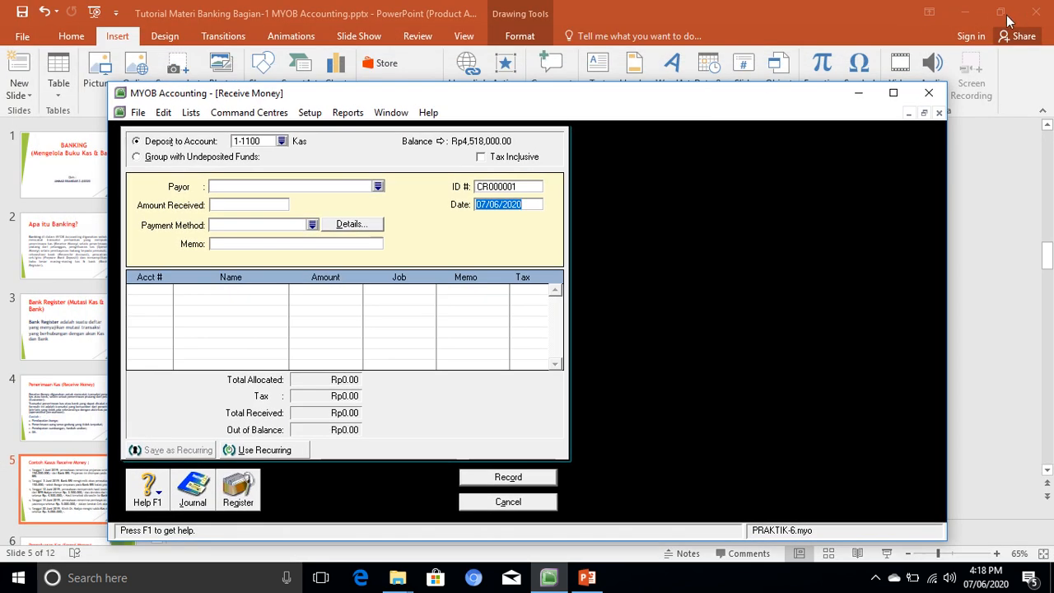
{"action": "left_click", "coordinate": [1003, 14]}
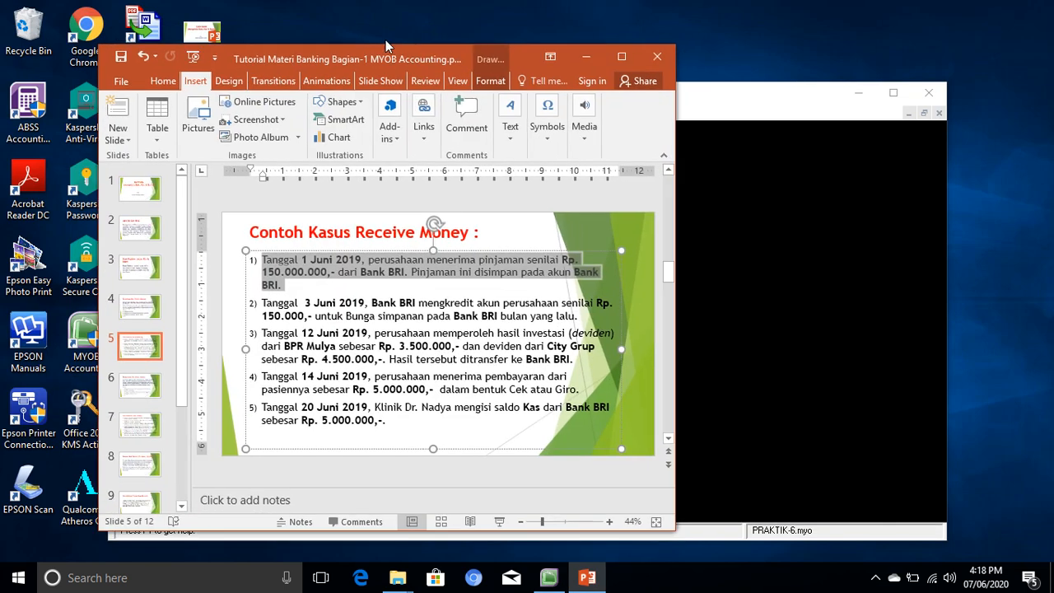
{"action": "left_click_drag", "start_coordinate": [409, 58], "coordinate": [303, 7]}
{"action": "double_click", "coordinate": [303, 6]}
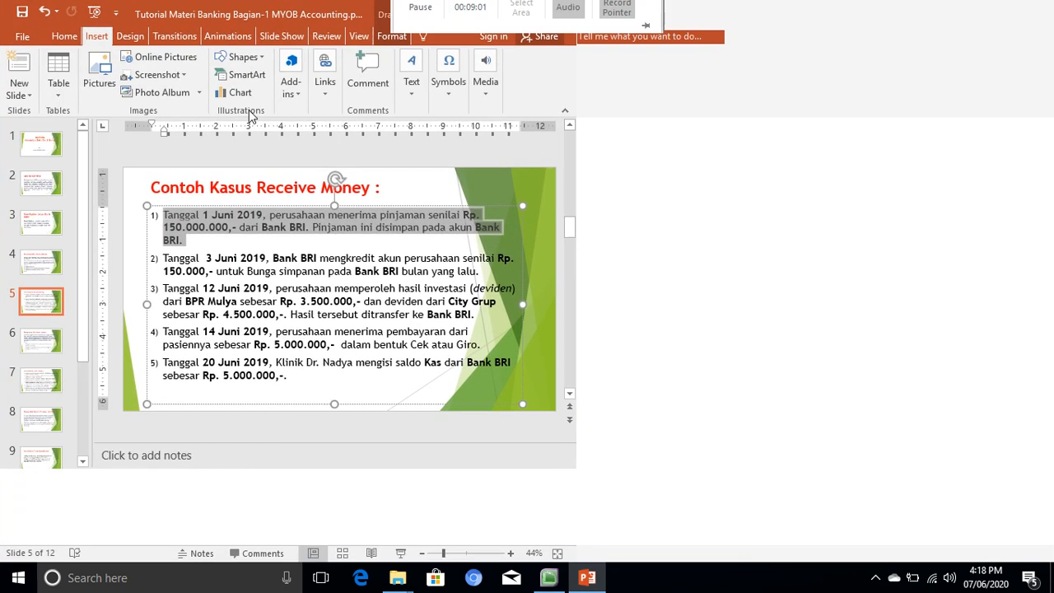
{"action": "left_click", "coordinate": [1001, 12]}
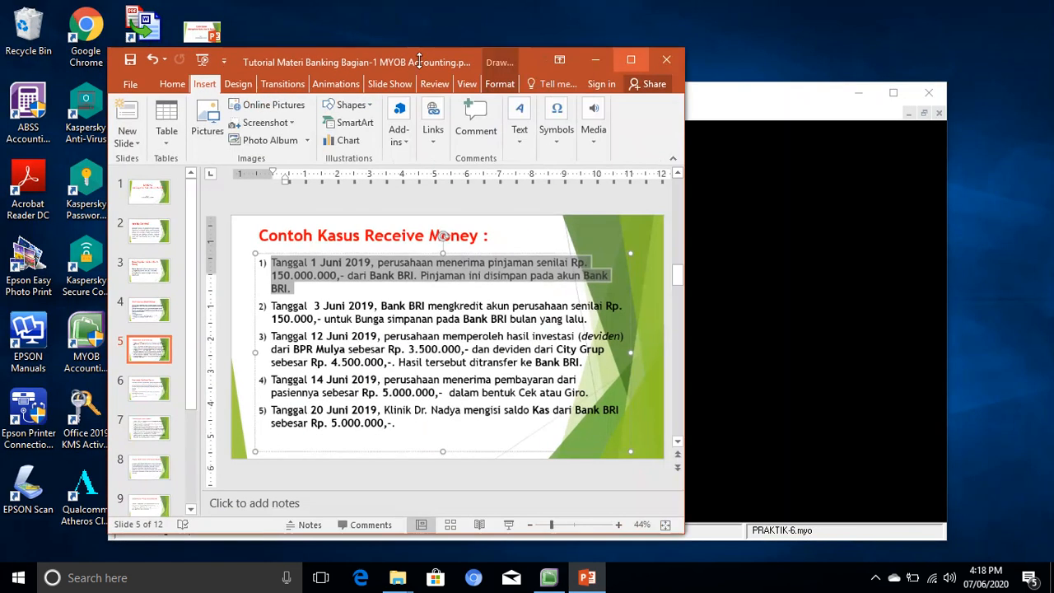
{"action": "left_click_drag", "start_coordinate": [405, 56], "coordinate": [207, 0]}
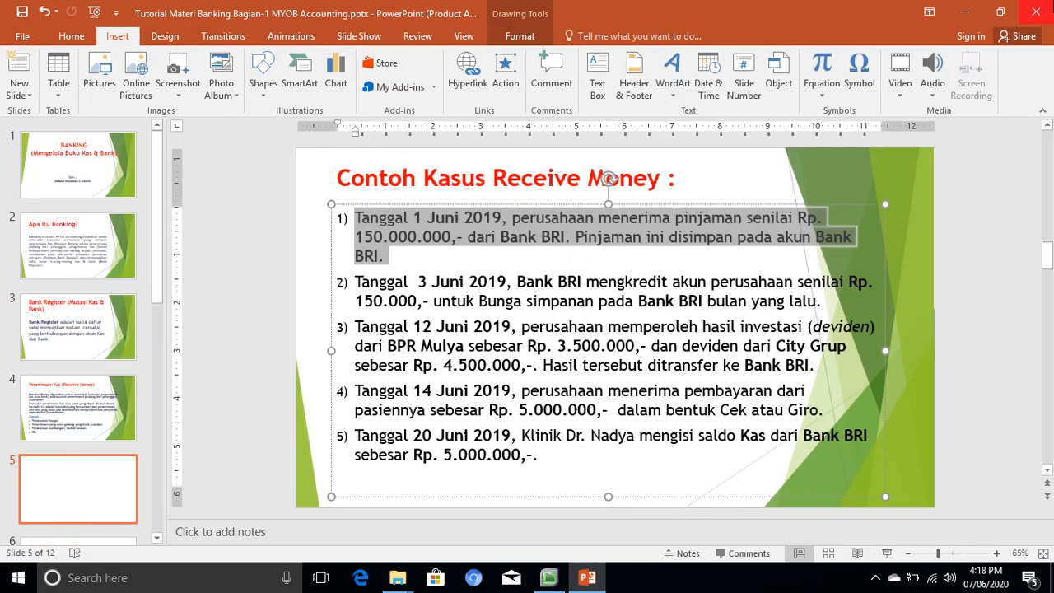
{"action": "left_click", "coordinate": [1002, 13]}
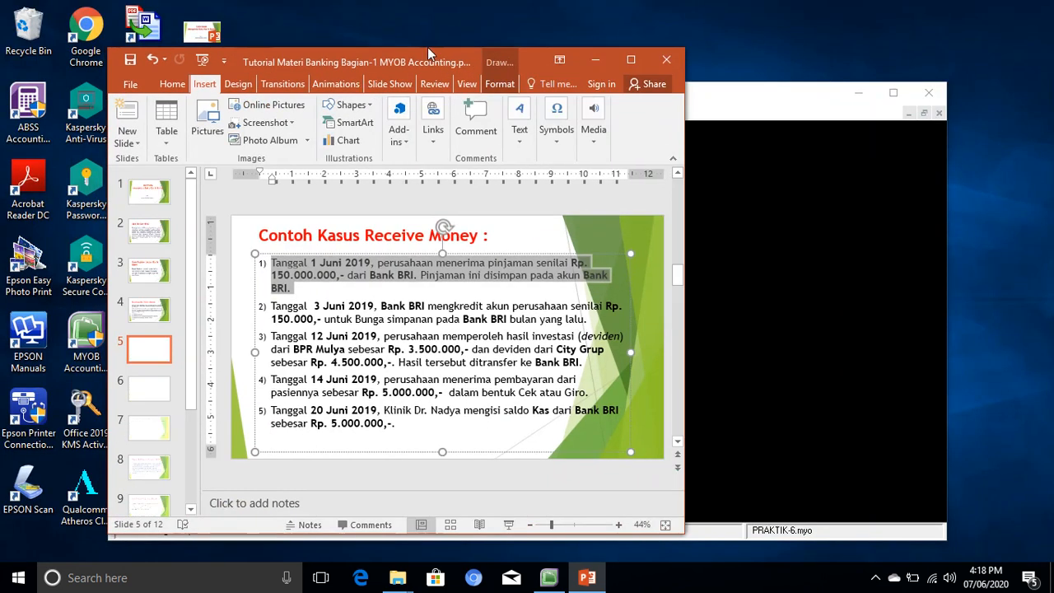
{"action": "left_click_drag", "start_coordinate": [427, 47], "coordinate": [326, 0]}
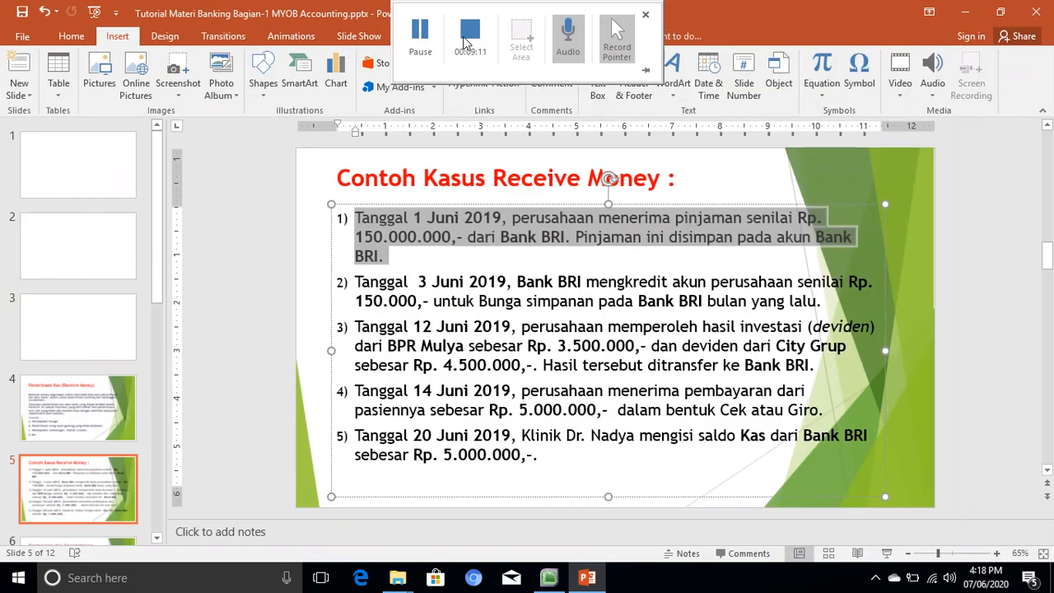
Restore the PowerPoint window to a floating size and arrange it beside the MYOB Receive Money form so the slide and form are both visible
{"action": "left_click", "coordinate": [1000, 12]}
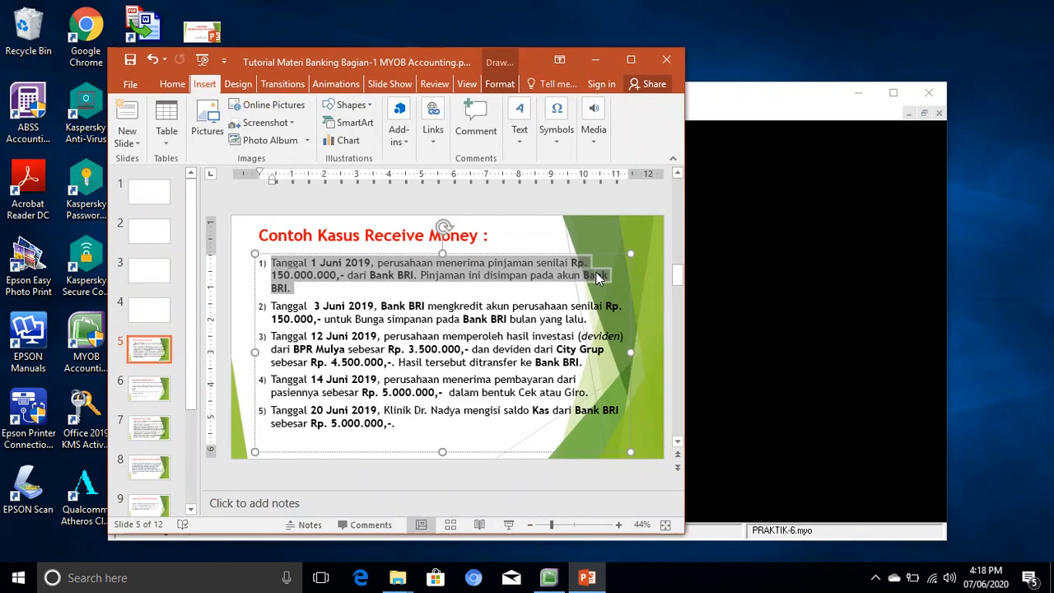
{"action": "left_click_drag", "start_coordinate": [424, 65], "coordinate": [297, 18]}
{"action": "left_click_drag", "start_coordinate": [667, 100], "coordinate": [1051, 41]}
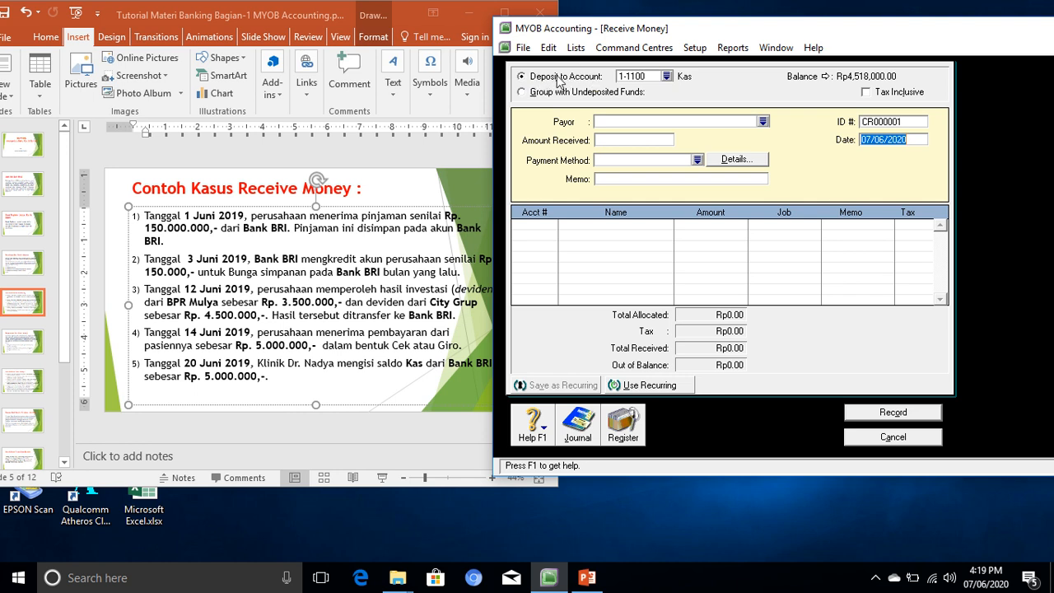
Choose 1-1130 Bank BRI as the deposit account for the receipt
{"action": "left_click", "coordinate": [536, 225]}
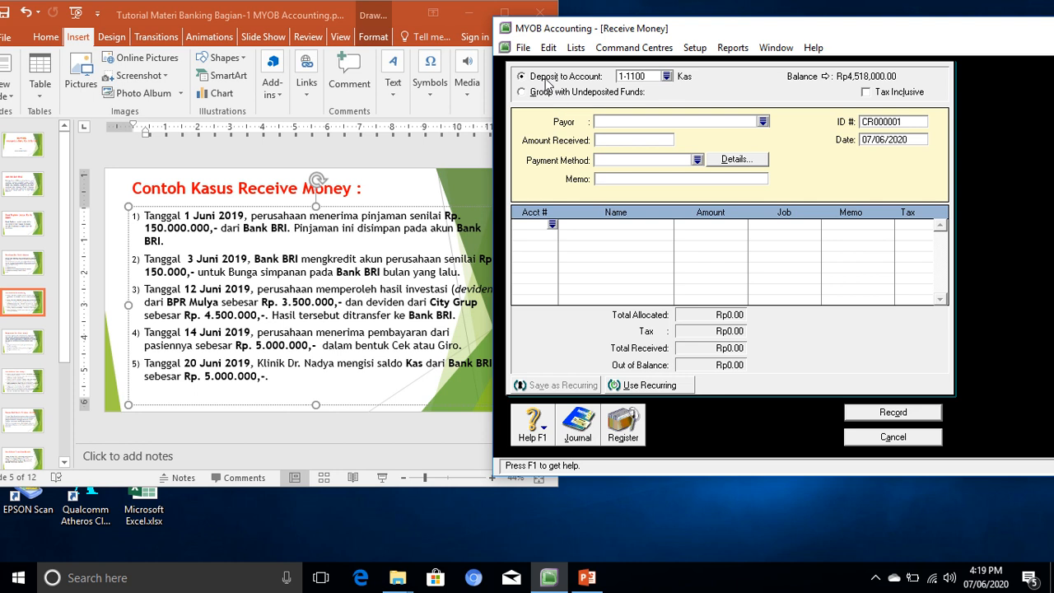
{"action": "left_click", "coordinate": [667, 75]}
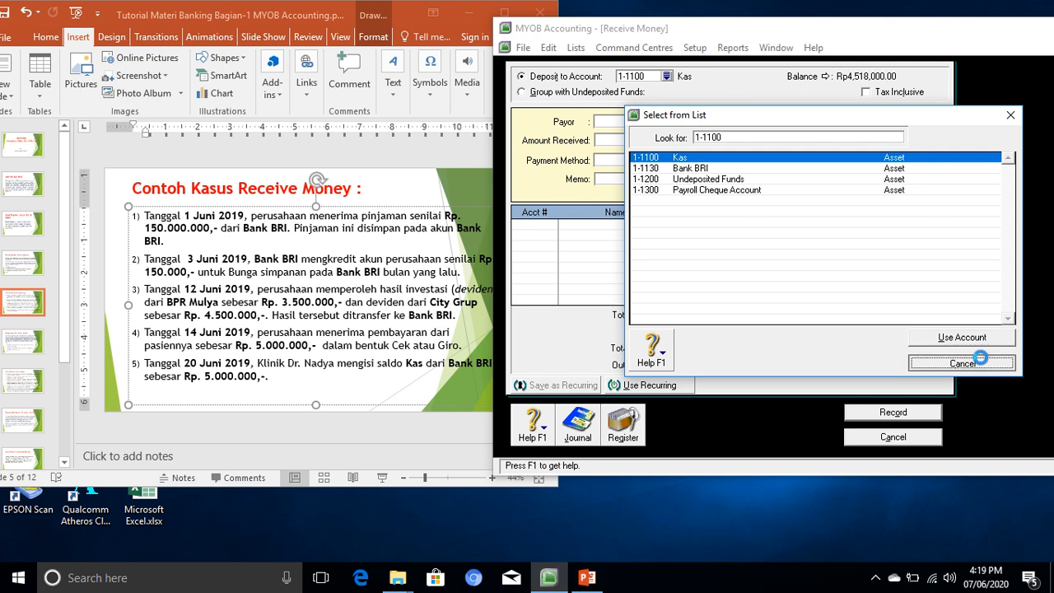
{"action": "left_click", "coordinate": [980, 359]}
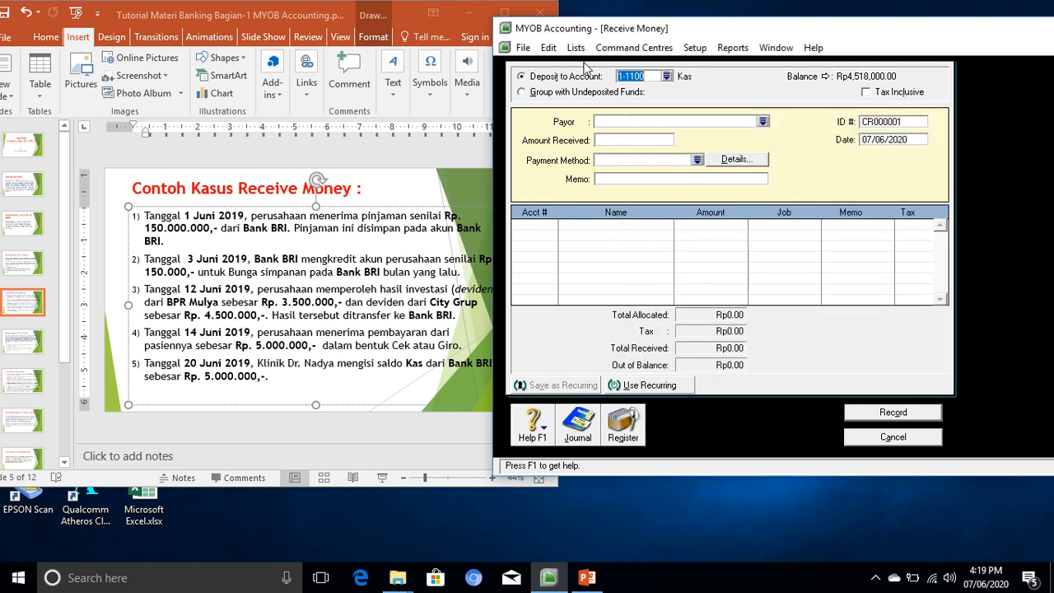
{"action": "left_click", "coordinate": [668, 76]}
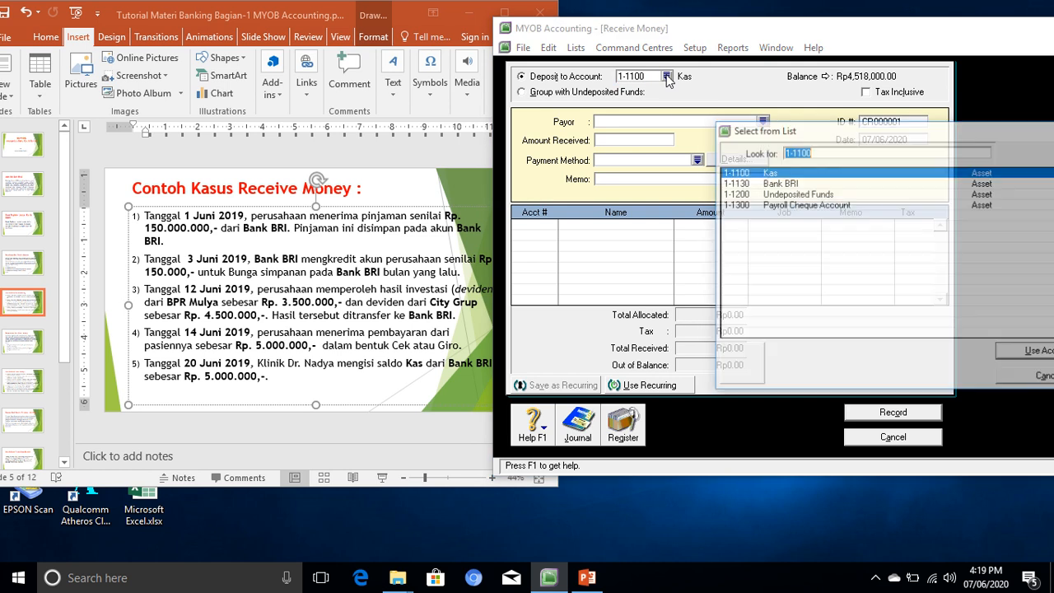
{"action": "double_click", "coordinate": [766, 183]}
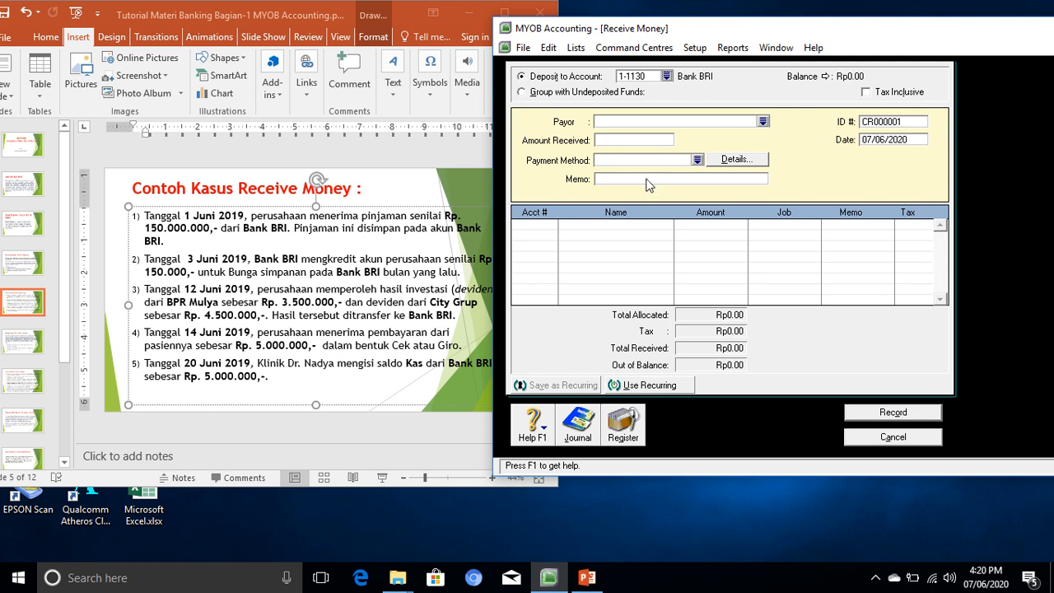
Set the amount received to Rp150,000,000.00 and view the available payment methods without choosing one
{"action": "left_click", "coordinate": [614, 140]}
{"action": "type", "text": "150,000,000.00"}
{"action": "key", "text": "Tab"}
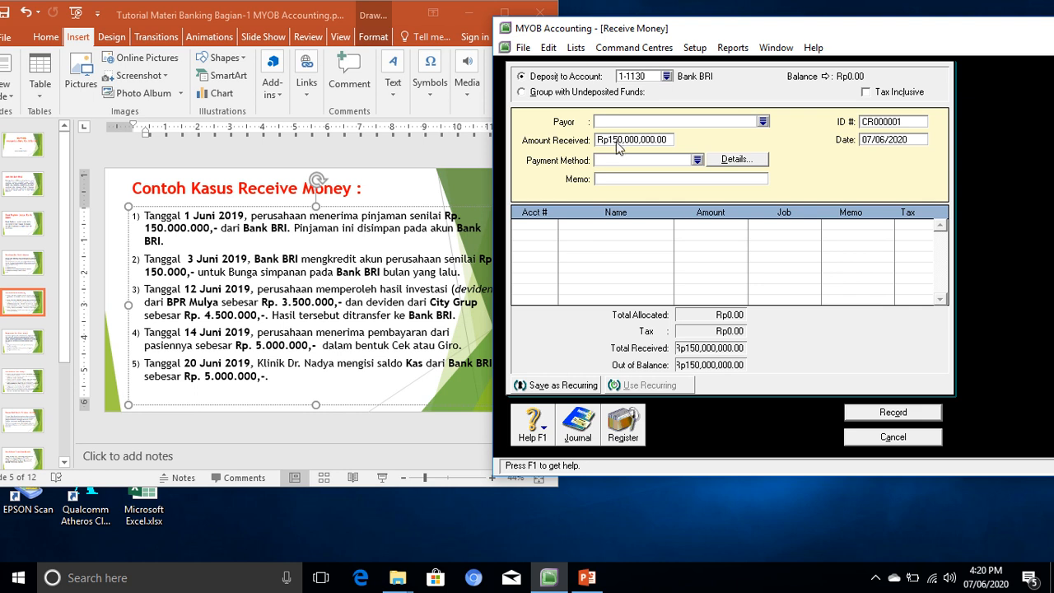
{"action": "left_click", "coordinate": [698, 160]}
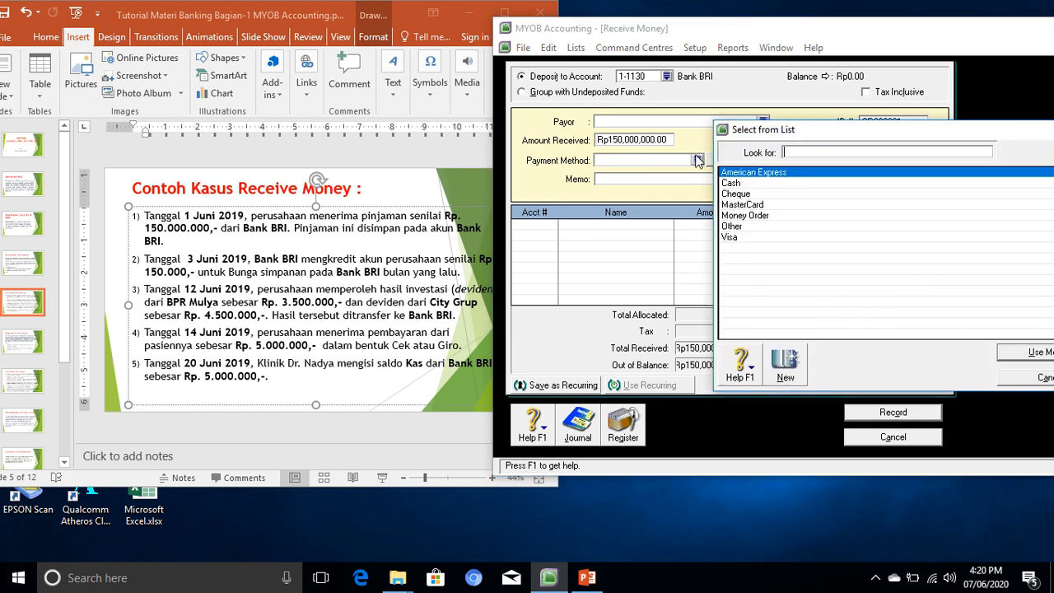
{"action": "left_click", "coordinate": [1022, 377]}
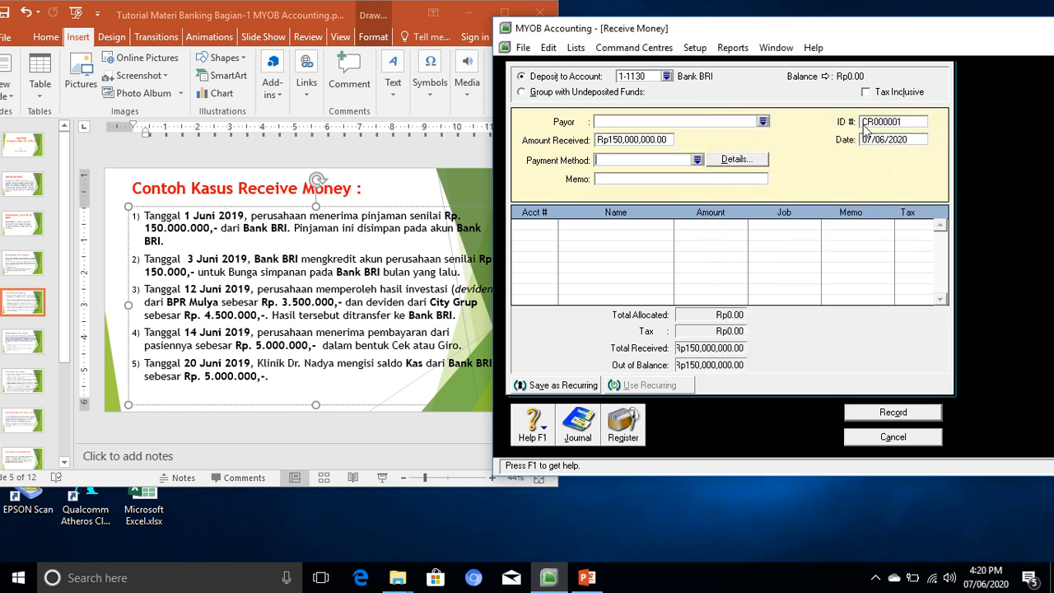
Date the receipt 01/06/2019 and enter the memo "Pinjaman Uang dari Bank BRI"
{"action": "left_click", "coordinate": [906, 142]}
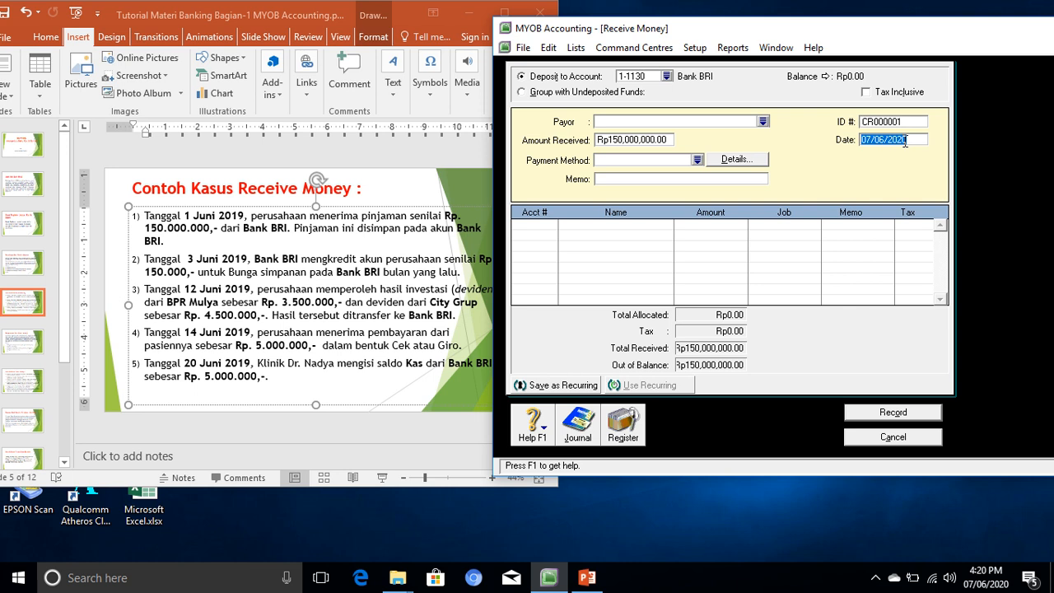
{"action": "type", "text": "1"}
{"action": "key", "text": "Tab"}
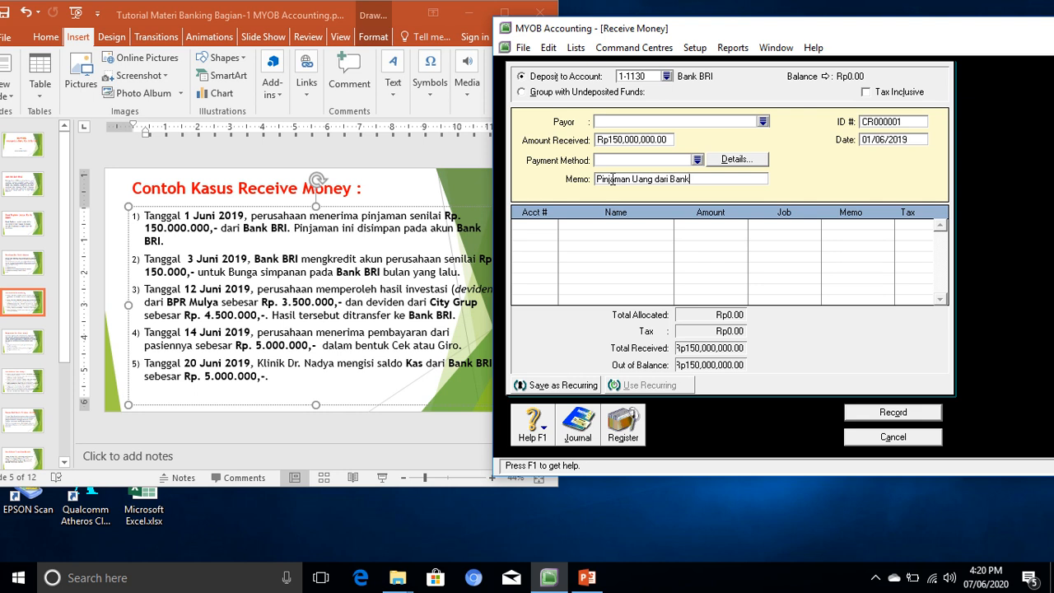
{"action": "key", "text": "Tab"}
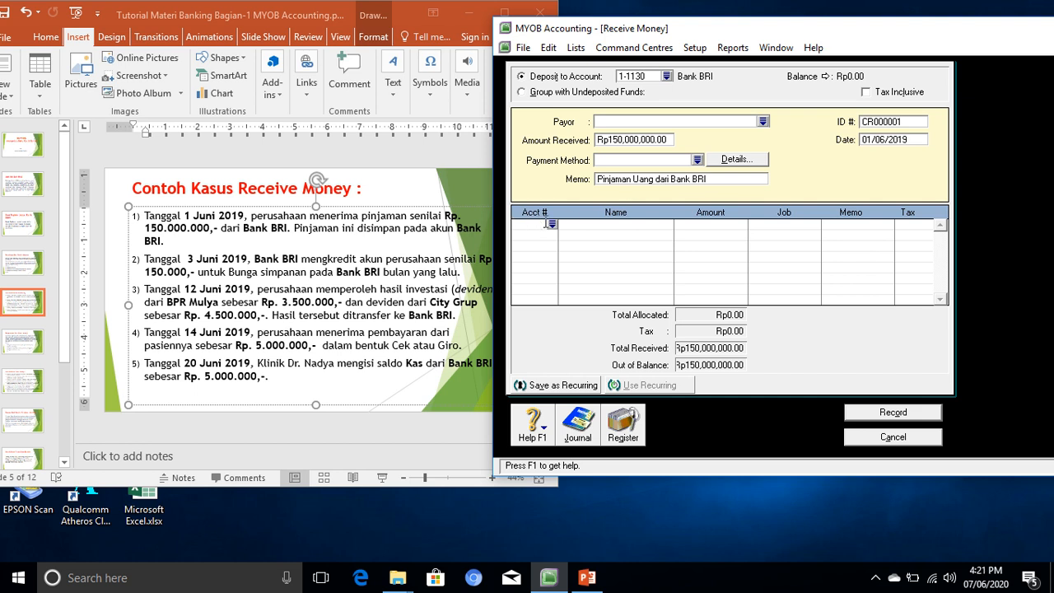
Allocate the loan receipt to account 2-1200 Hutang Bank and record the transaction
{"action": "type", "text": "4"}
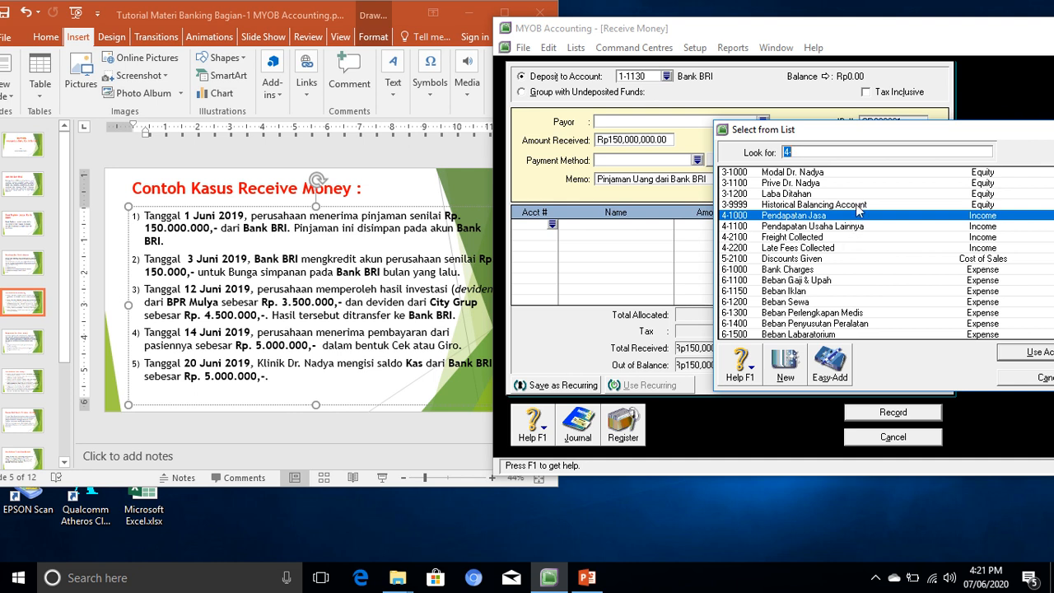
{"action": "scroll", "coordinate": [857, 212], "scroll_direction": "up", "scroll_amount": 2}
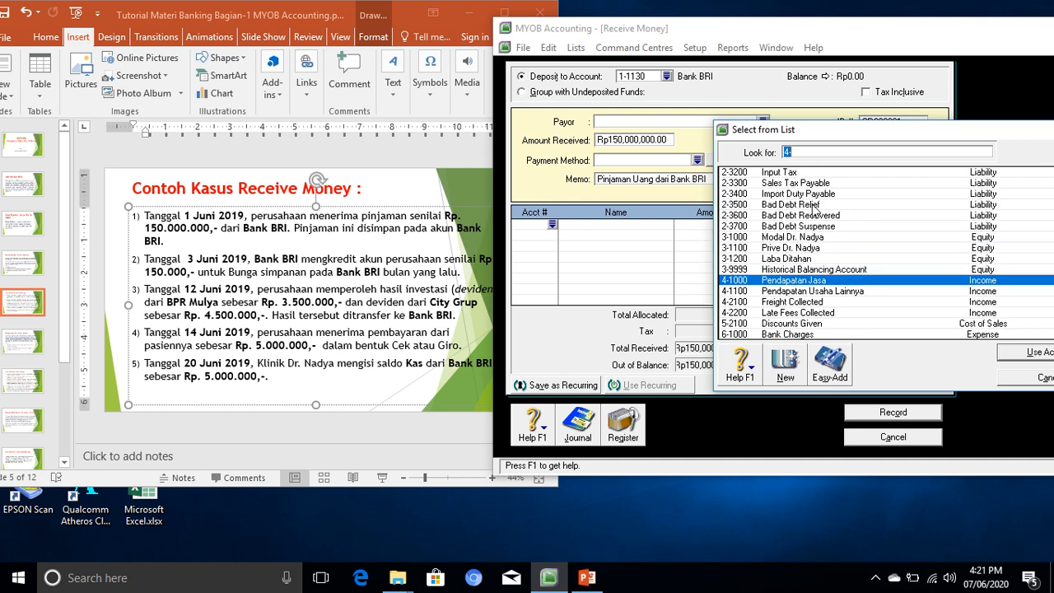
{"action": "scroll", "coordinate": [814, 205], "scroll_direction": "up", "scroll_amount": 2}
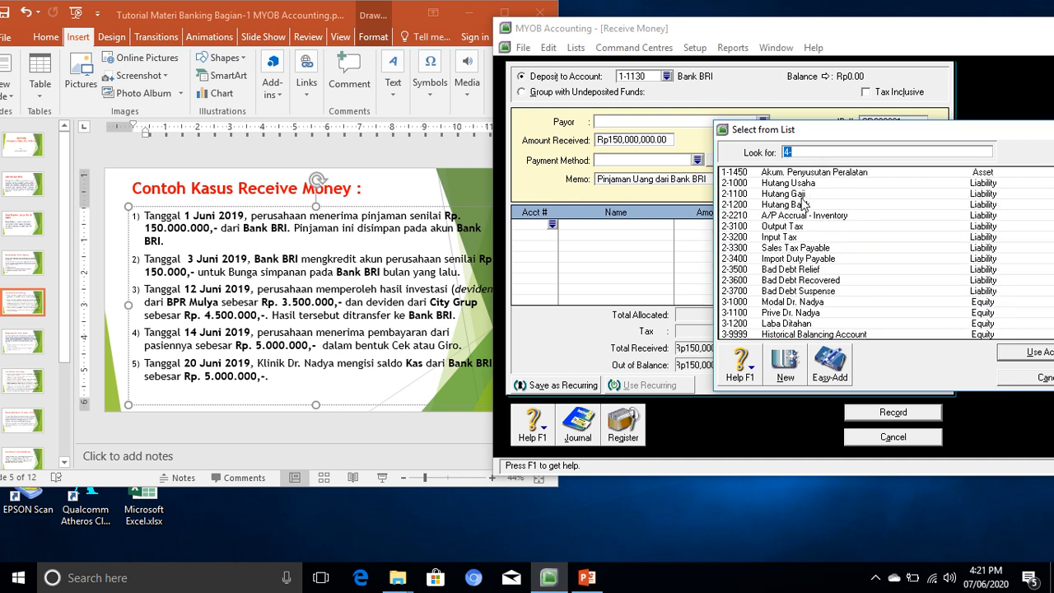
{"action": "left_click", "coordinate": [792, 206]}
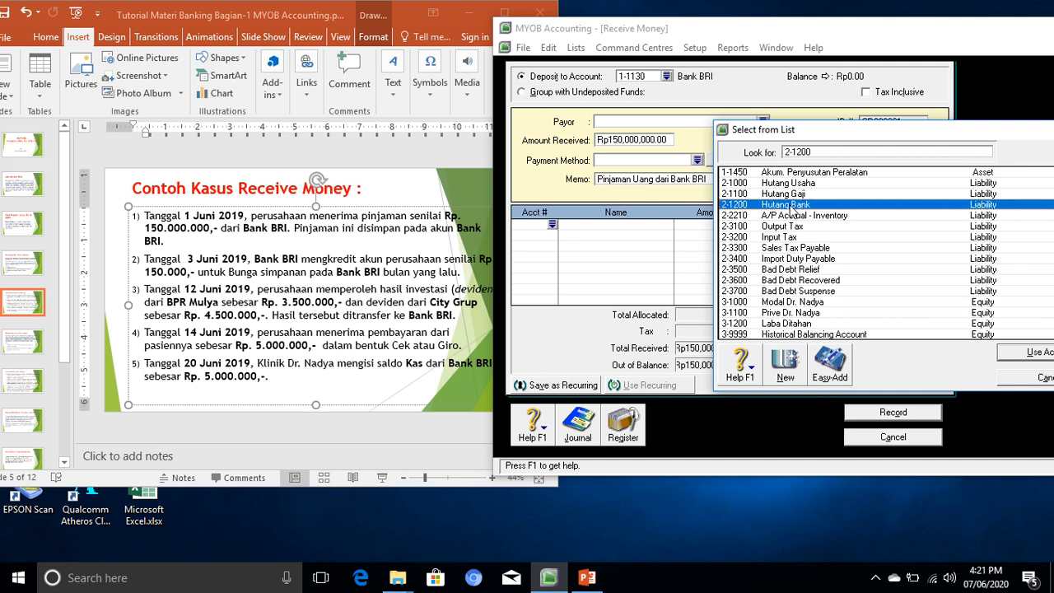
{"action": "double_click", "coordinate": [791, 206]}
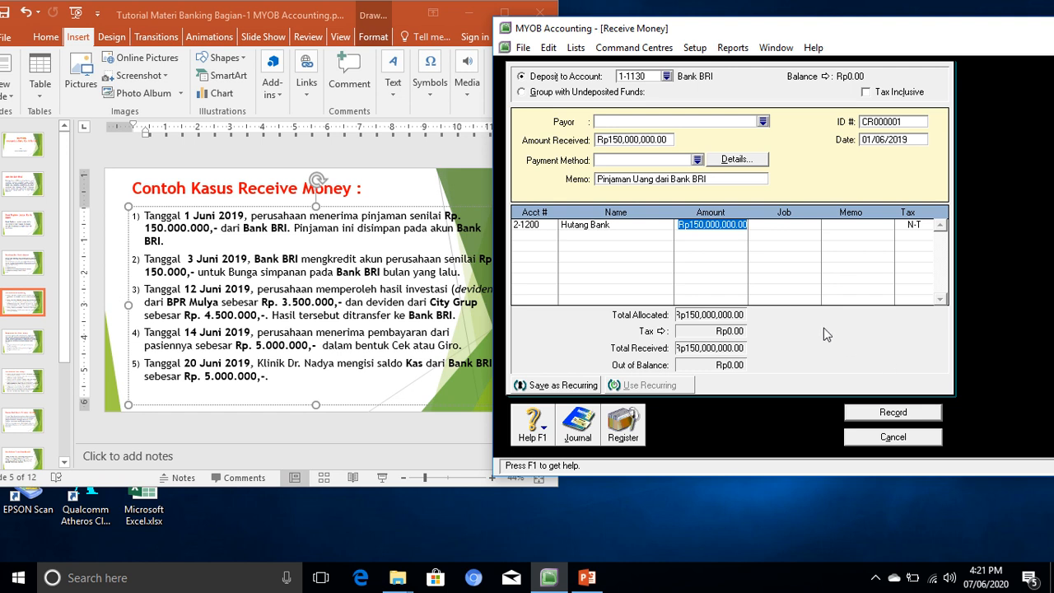
{"action": "left_click", "coordinate": [888, 412]}
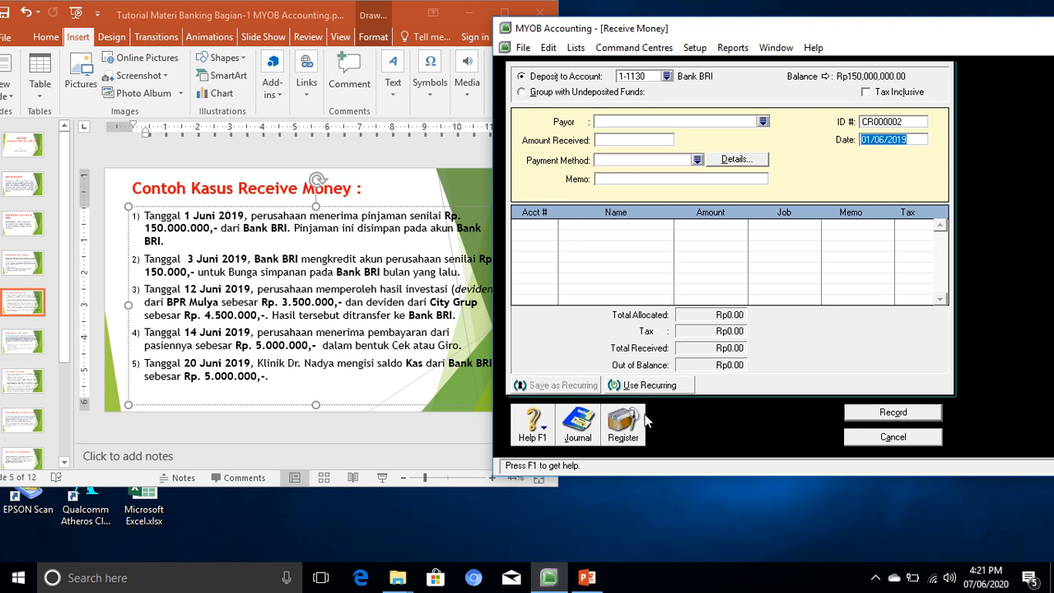
Check the recorded loan in the receipts Transaction Journal with a start date of 01/06/2019, and close the journal
{"action": "left_click", "coordinate": [576, 436]}
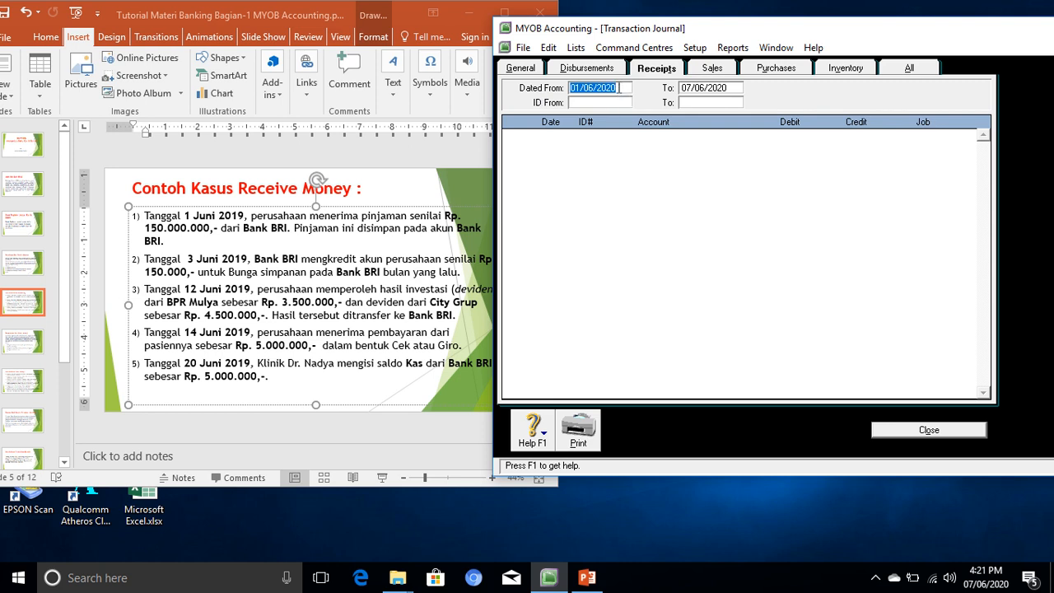
{"action": "left_click", "coordinate": [617, 86]}
{"action": "type", "text": "19"}
{"action": "key", "text": "Tab"}
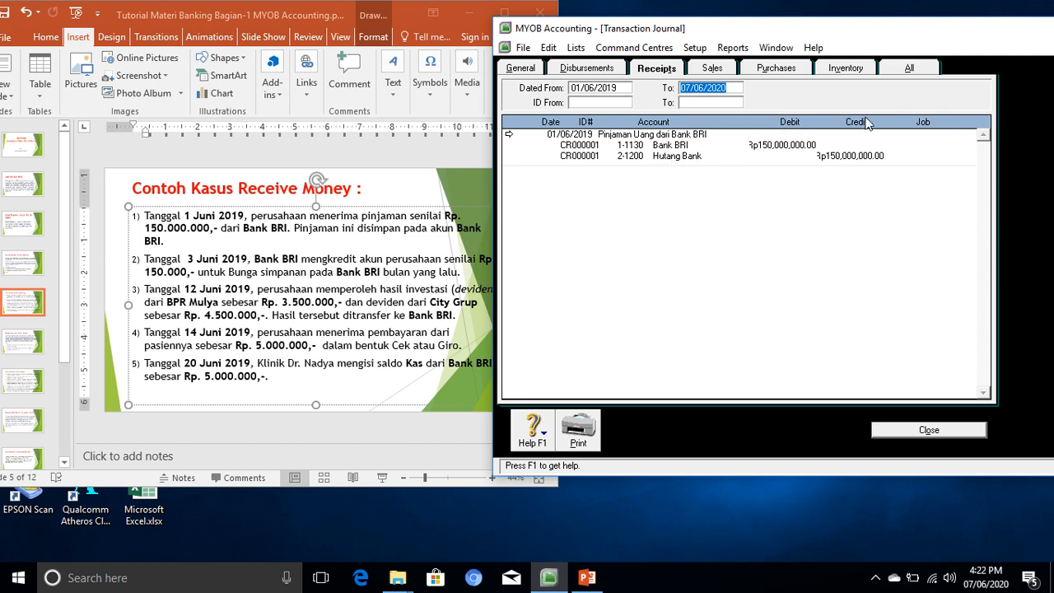
{"action": "left_click", "coordinate": [929, 430]}
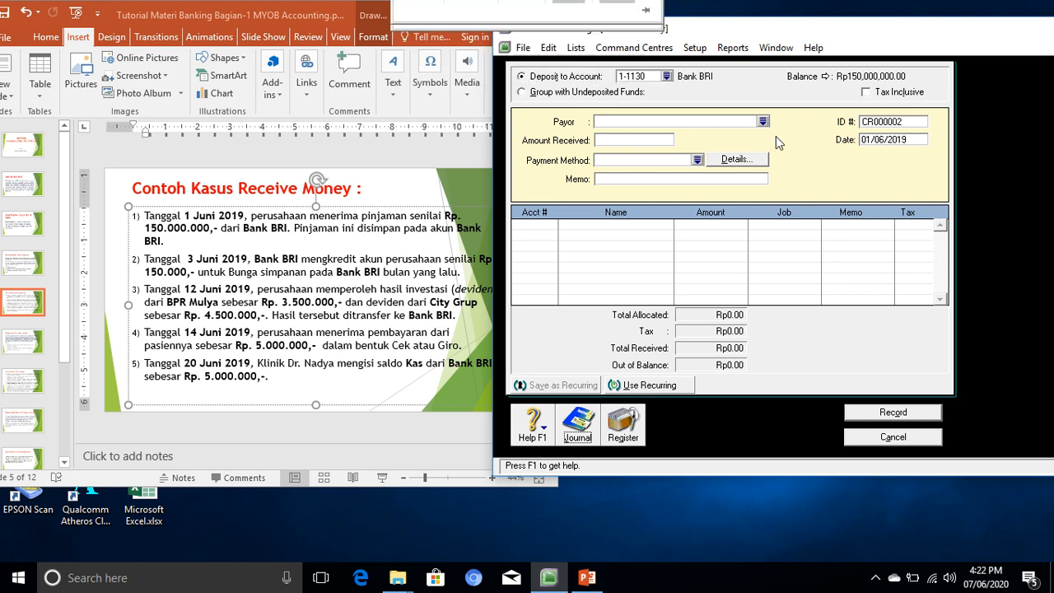
Shift the MYOB window to uncover the slide text, and start the second receipt with amount Rp150,000.00 and date 03/06/2019
{"action": "left_click_drag", "start_coordinate": [746, 33], "coordinate": [772, 29]}
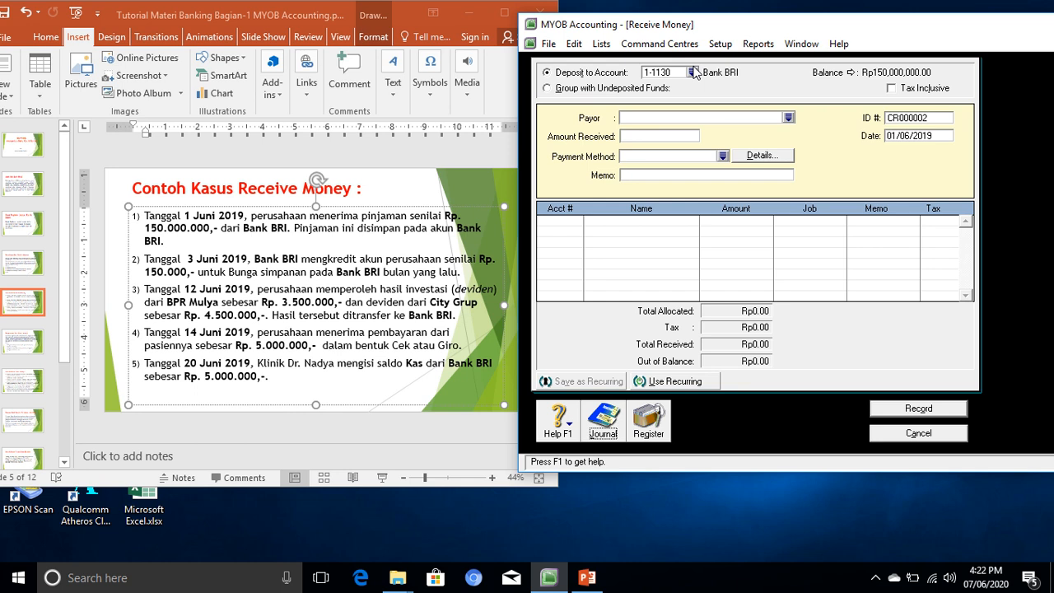
{"action": "left_click", "coordinate": [638, 137]}
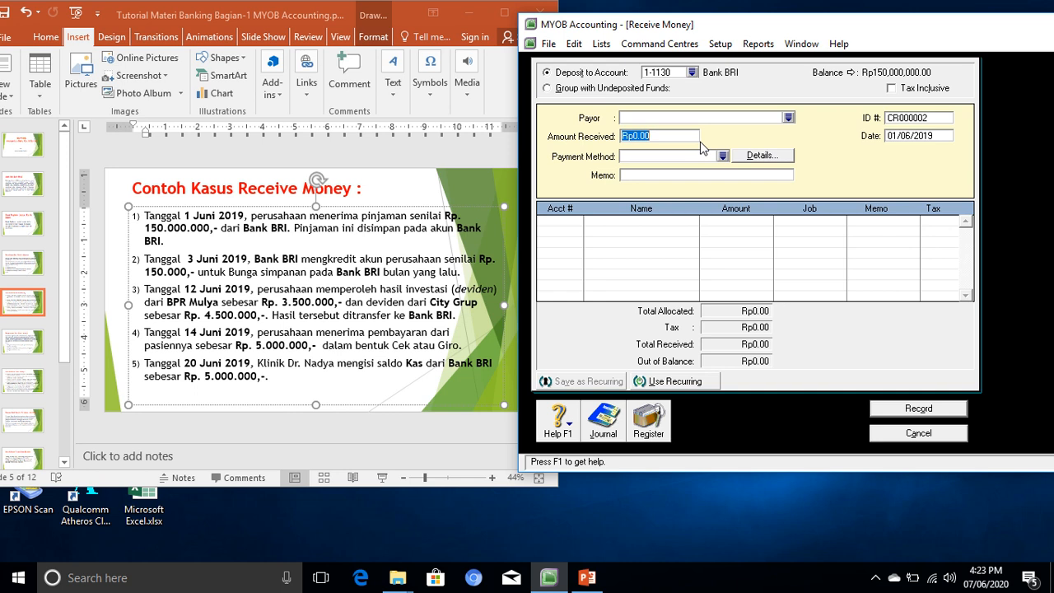
{"action": "type", "text": "150000"}
{"action": "key", "text": "Tab"}
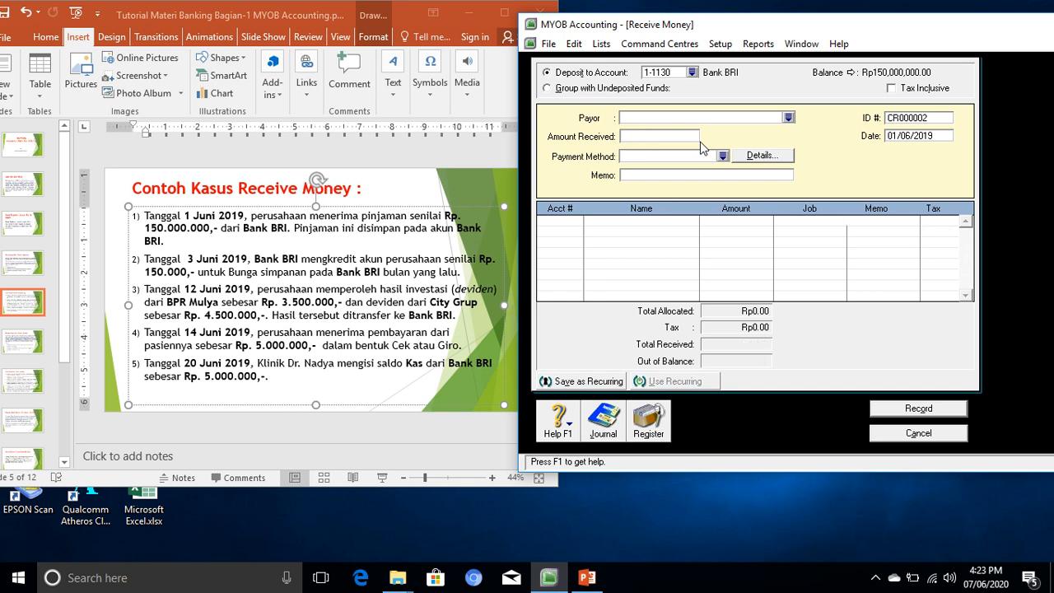
{"action": "left_click", "coordinate": [898, 137]}
{"action": "left_click", "coordinate": [897, 136]}
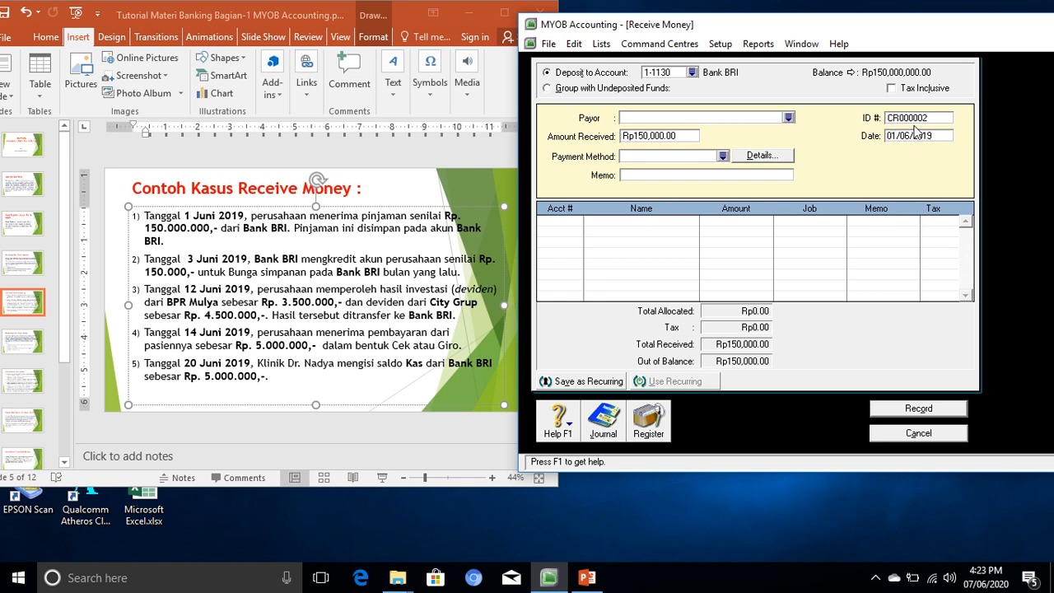
{"action": "key", "text": "BackSpace"}
{"action": "type", "text": "3"}
Enter the memo "Pendapatan Bunga Bank" on the second receipt
{"action": "left_click", "coordinate": [645, 176]}
{"action": "type", "text": "Pendapatan Bunga Bank"}
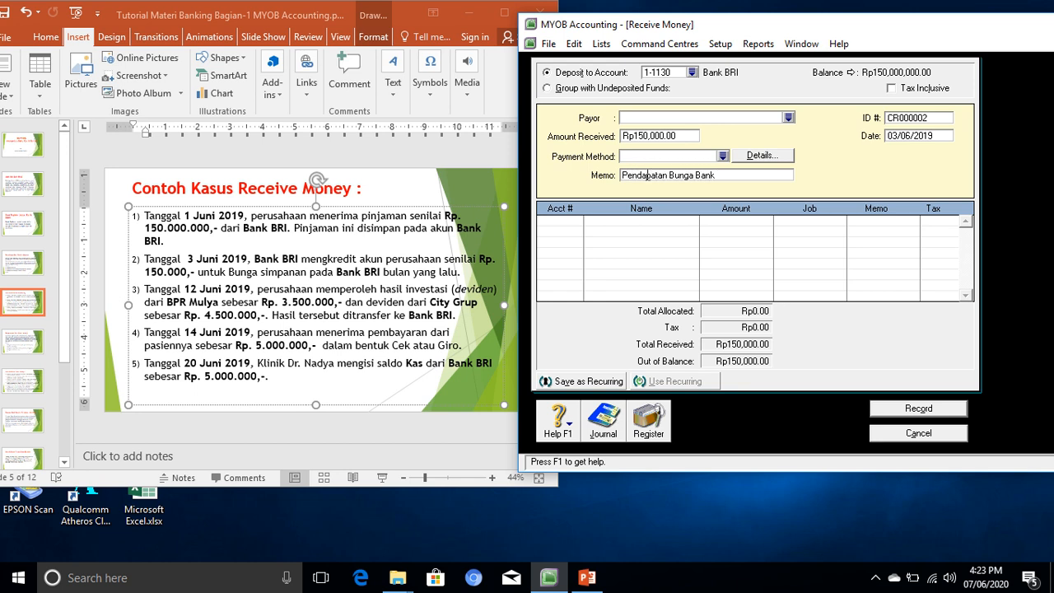
{"action": "key", "text": "Tab"}
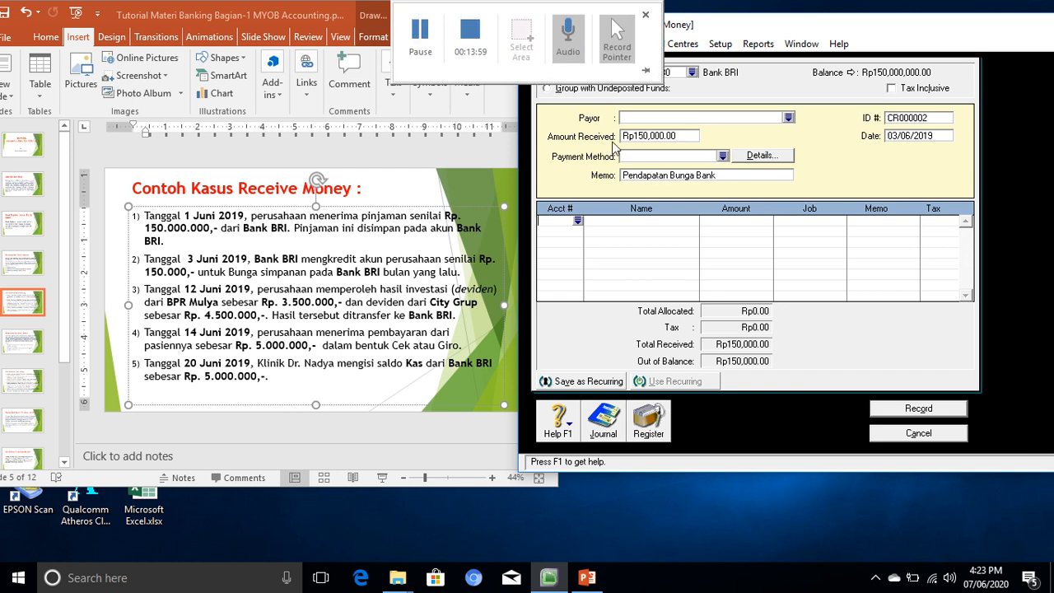
Allocate the interest receipt to account 8-1000 Pendapatan Bunga Bank
{"action": "left_click", "coordinate": [578, 221]}
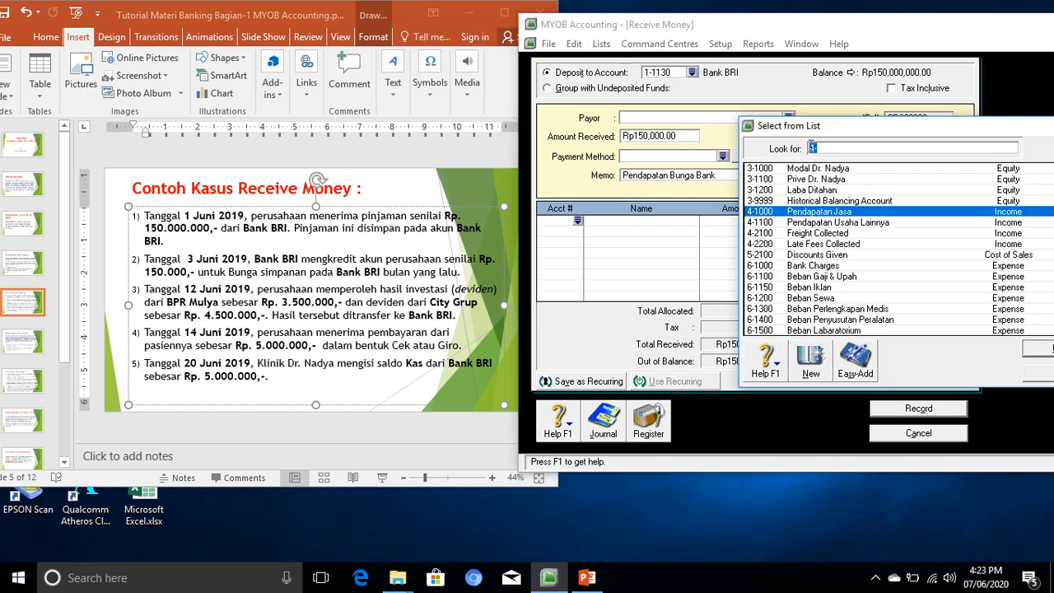
{"action": "left_click_drag", "start_coordinate": [828, 136], "coordinate": [688, 110]}
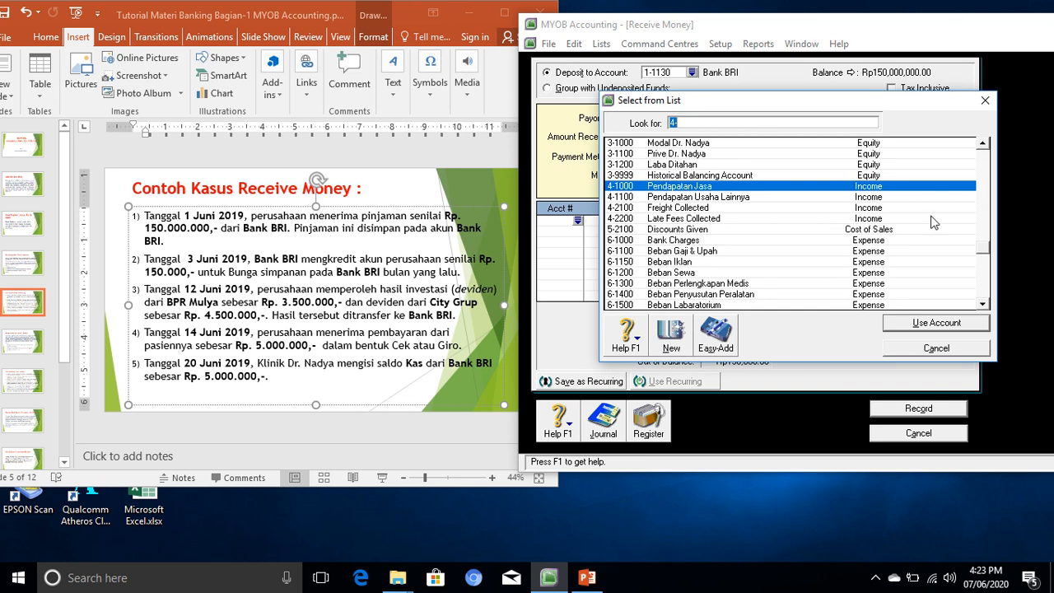
{"action": "left_click", "coordinate": [984, 305]}
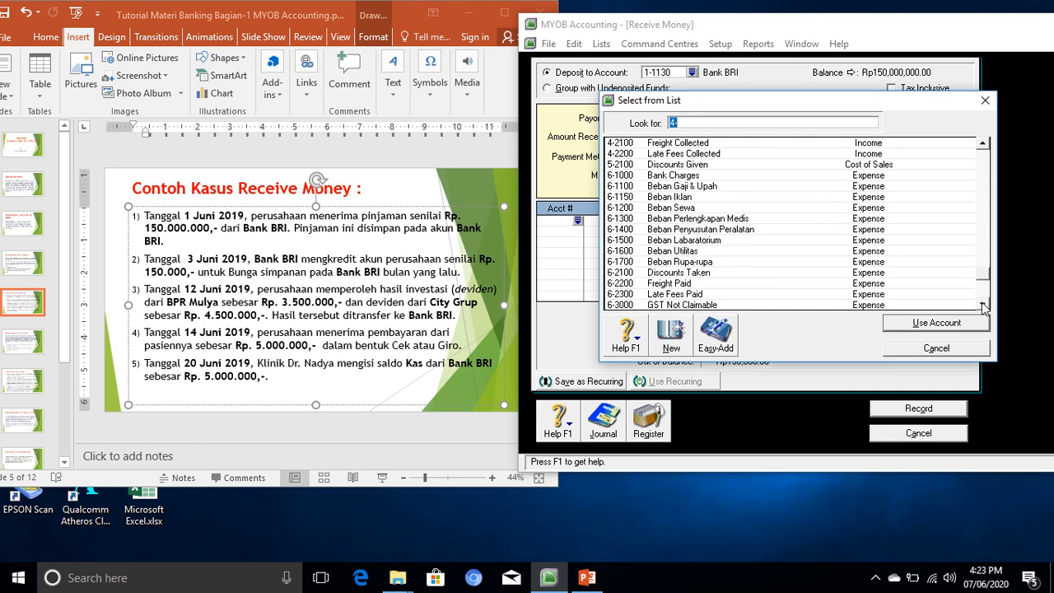
{"action": "left_click", "coordinate": [984, 304]}
{"action": "left_click", "coordinate": [984, 305]}
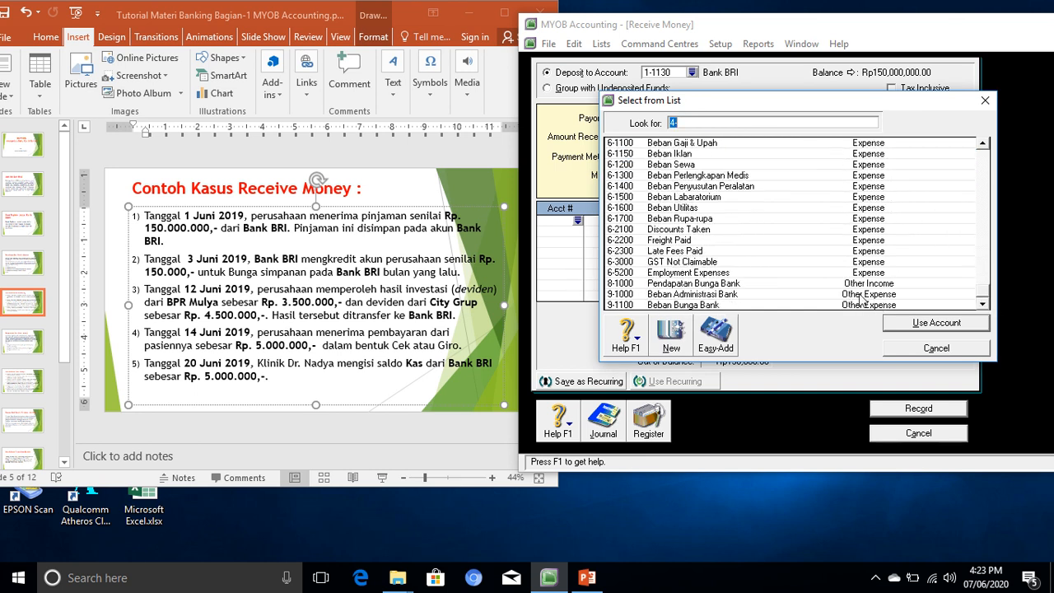
{"action": "left_click", "coordinate": [626, 288]}
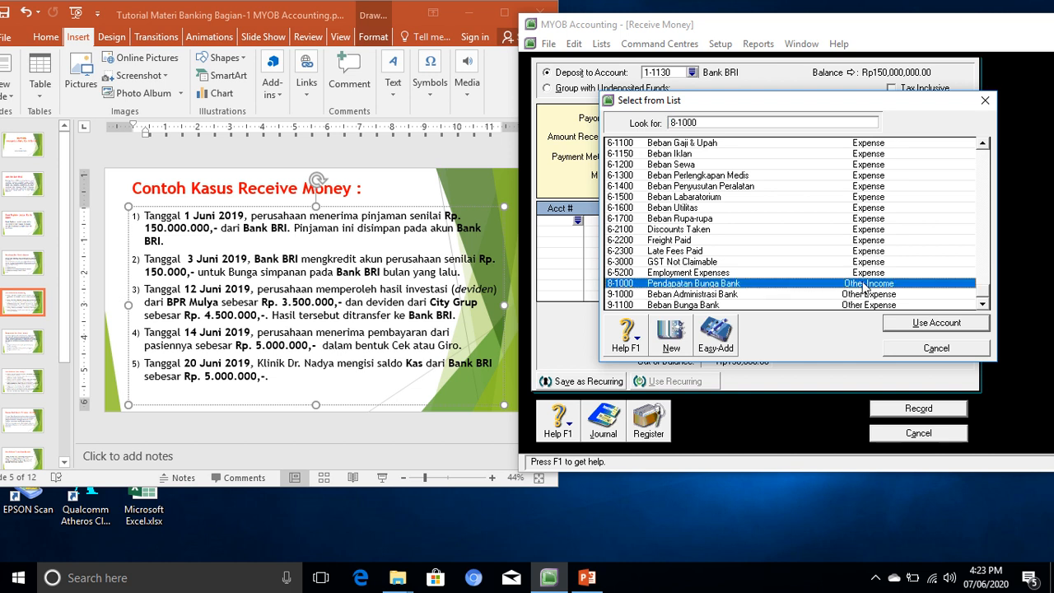
{"action": "double_click", "coordinate": [758, 289]}
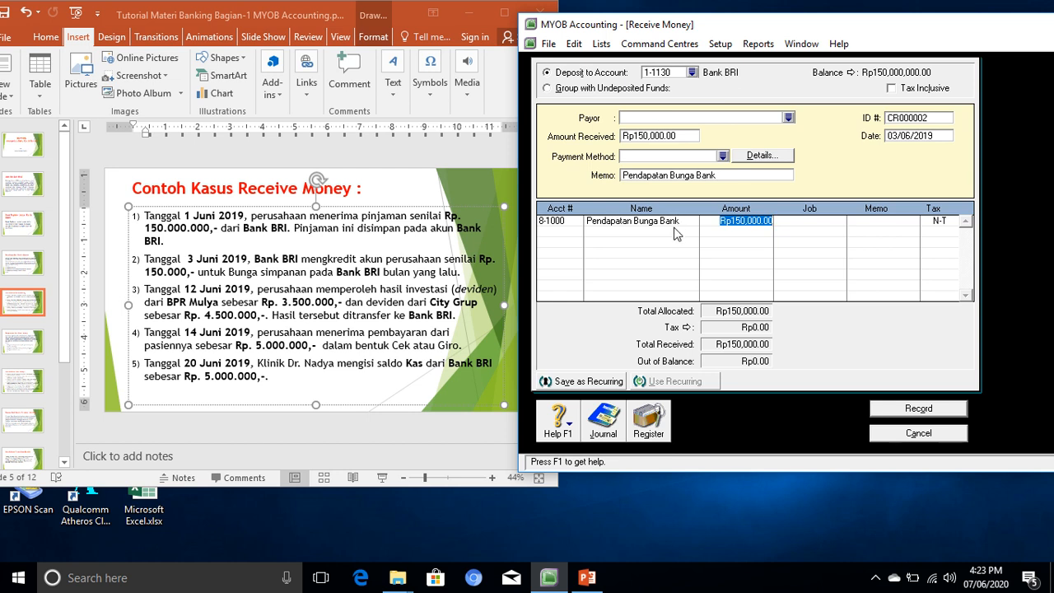
Record the interest receipt, check its entry in the Transaction Journal, and close the journal
{"action": "left_click", "coordinate": [917, 409]}
{"action": "left_click", "coordinate": [604, 422]}
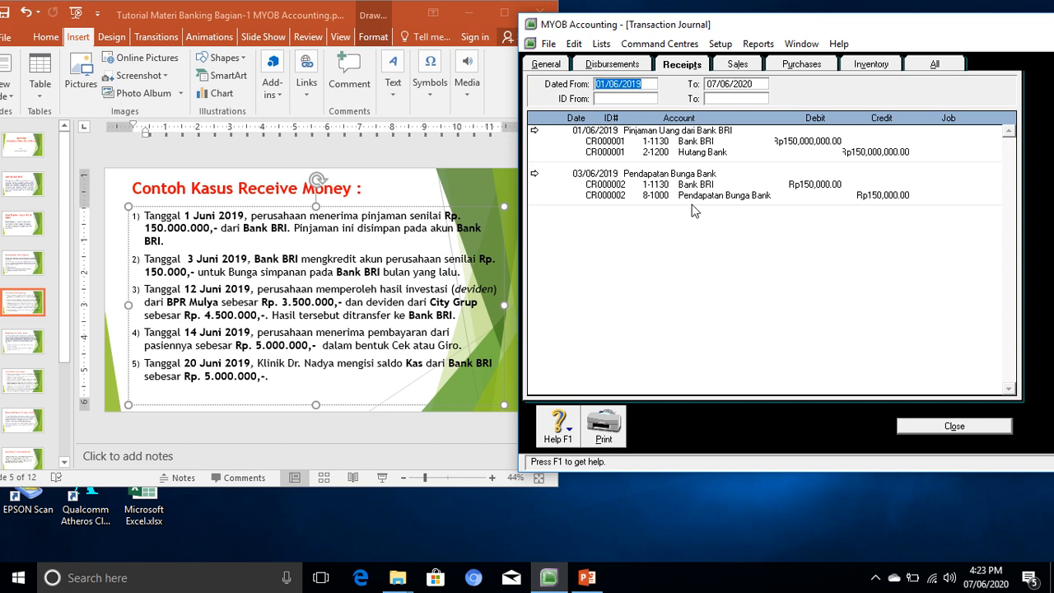
{"action": "left_click", "coordinate": [947, 428]}
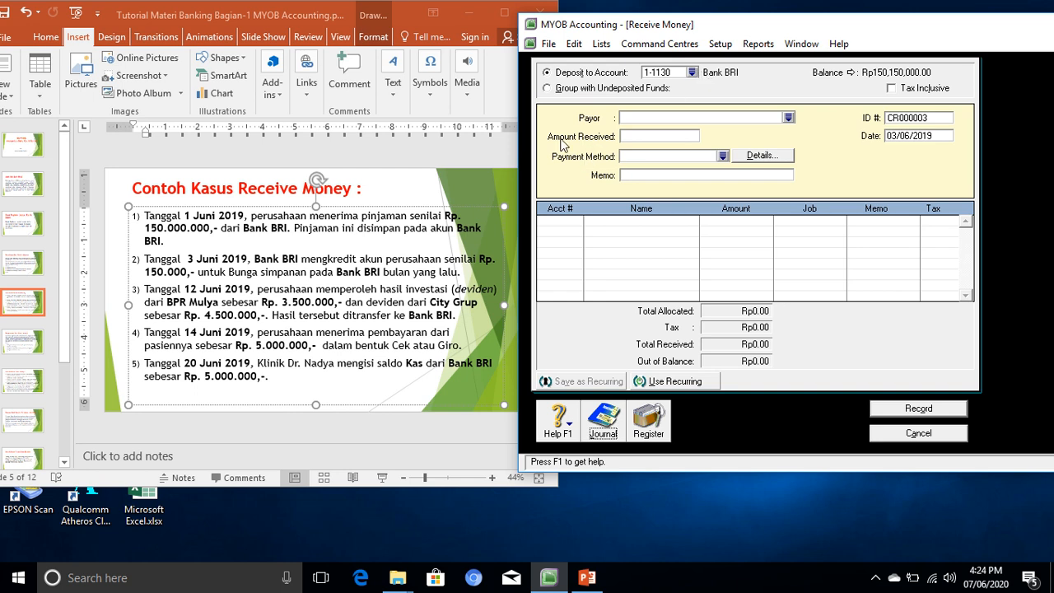
Start the third receipt with amount received Rp80,000,000.00 and date 12/06/2019
{"action": "left_click", "coordinate": [638, 136]}
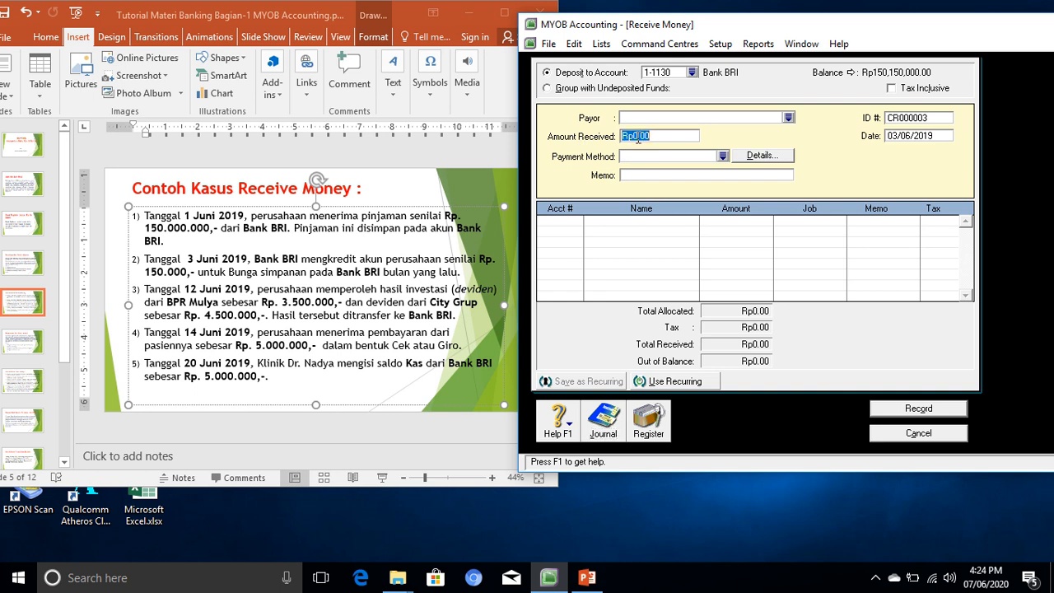
{"action": "type", "text": "8"}
{"action": "type", "text": "0,000,000"}
{"action": "key", "text": "Tab"}
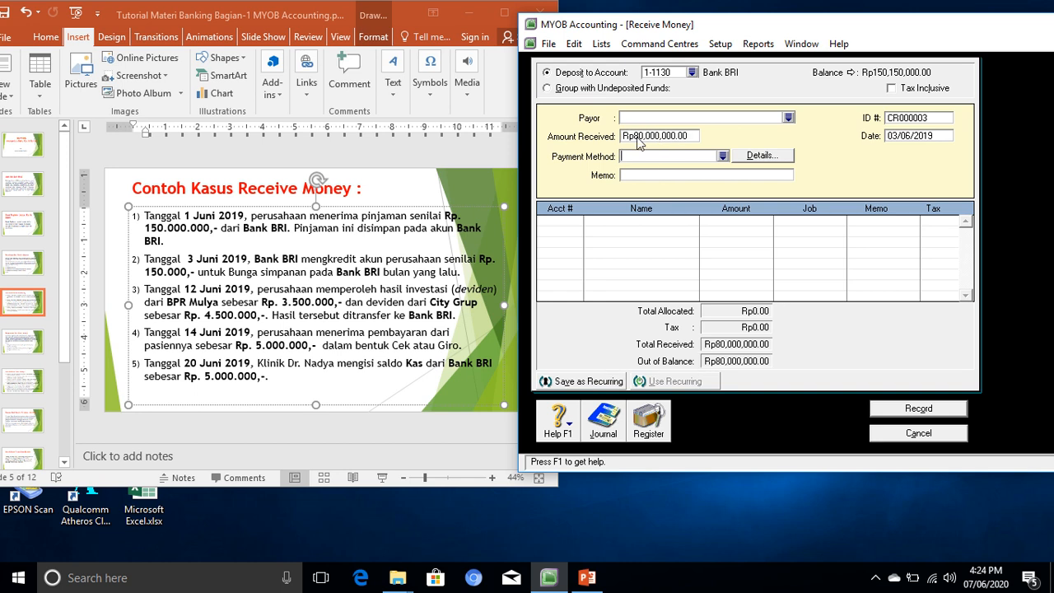
{"action": "left_click", "coordinate": [899, 136]}
{"action": "left_click", "coordinate": [901, 135]}
{"action": "key", "text": "BackSpace"}
{"action": "key", "text": "BackSpace"}
{"action": "type", "text": "12"}
Enter the memo "Deviden BPR Mulya dan City Grup" on the third receipt
{"action": "type", "text": "iden"}
{"action": "type", "text": " BPR M"}
{"action": "type", "text": "ulya"}
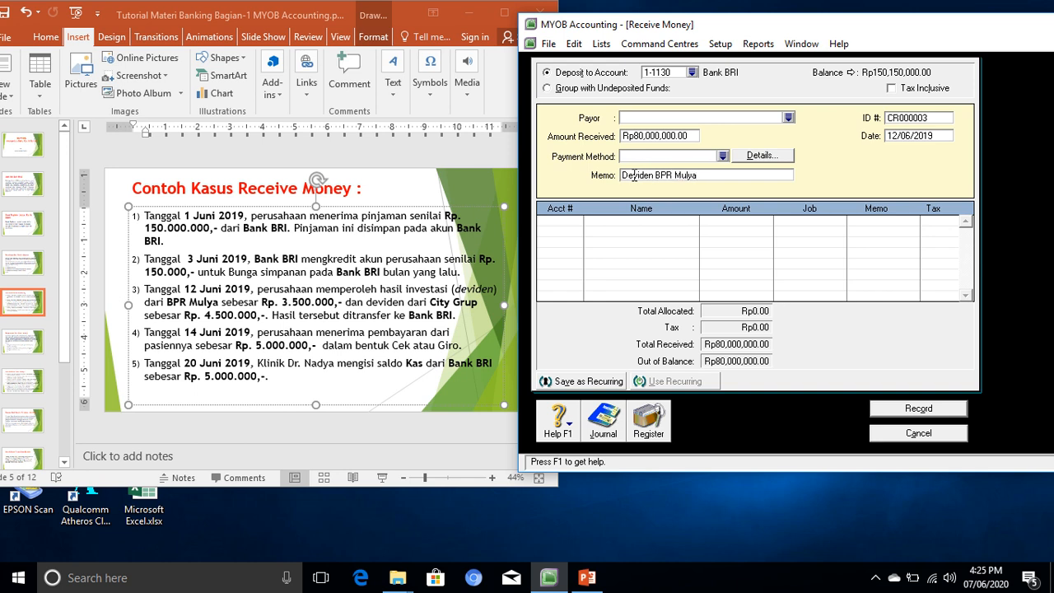
{"action": "type", "text": " dan City Grup"}
{"action": "key", "text": "Tab"}
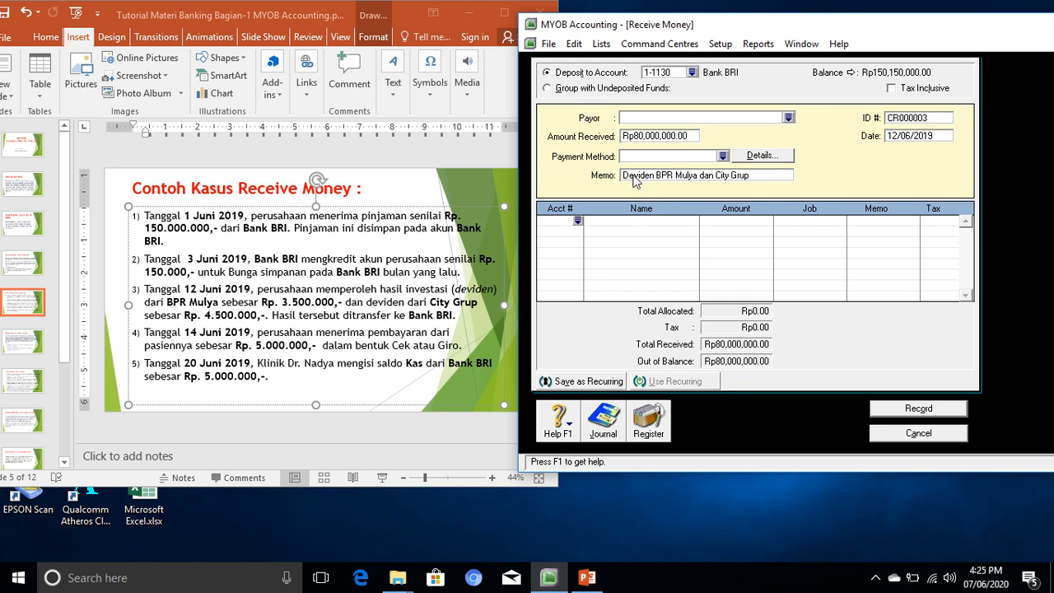
Allocate the dividend receipt to account 4-1100 Pendapatan Usaha Lainnya
{"action": "left_click", "coordinate": [578, 221]}
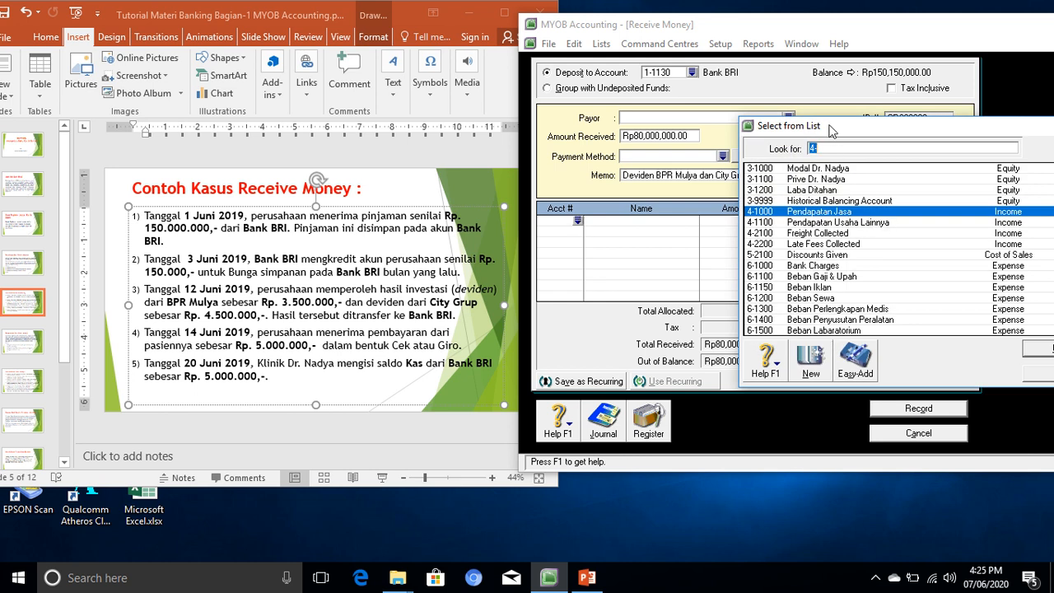
{"action": "left_click_drag", "start_coordinate": [832, 129], "coordinate": [773, 114]}
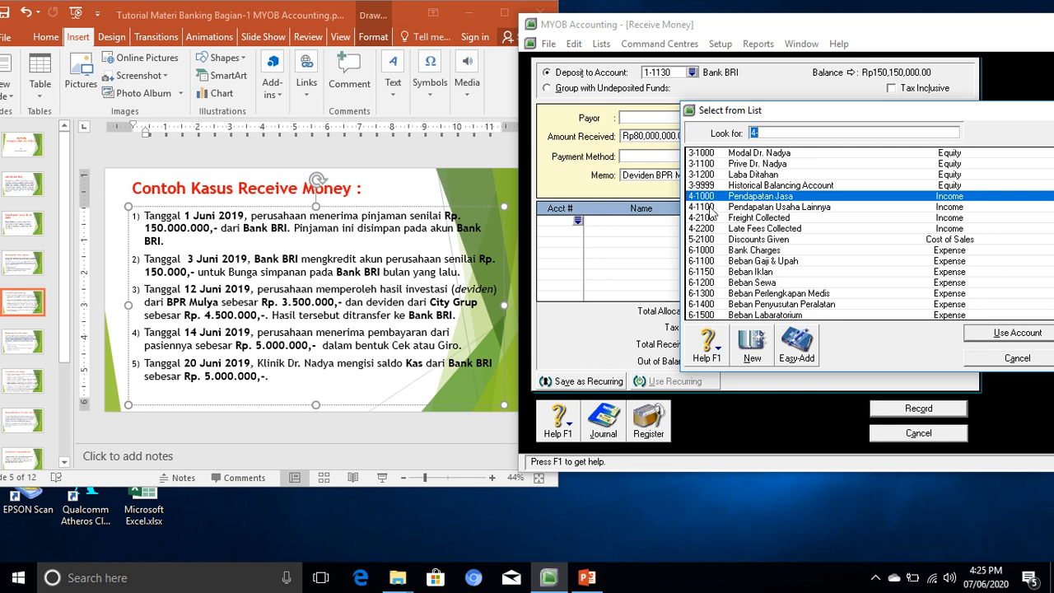
{"action": "double_click", "coordinate": [791, 210]}
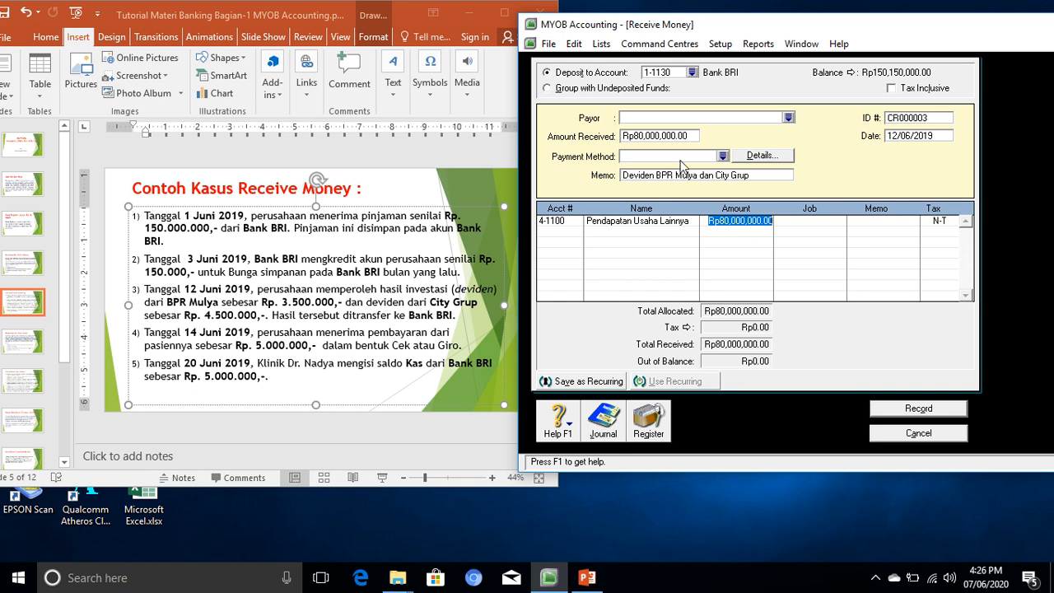
Correct the dividend receipt's amount received to Rp8,000,000.00
{"action": "left_click", "coordinate": [644, 143]}
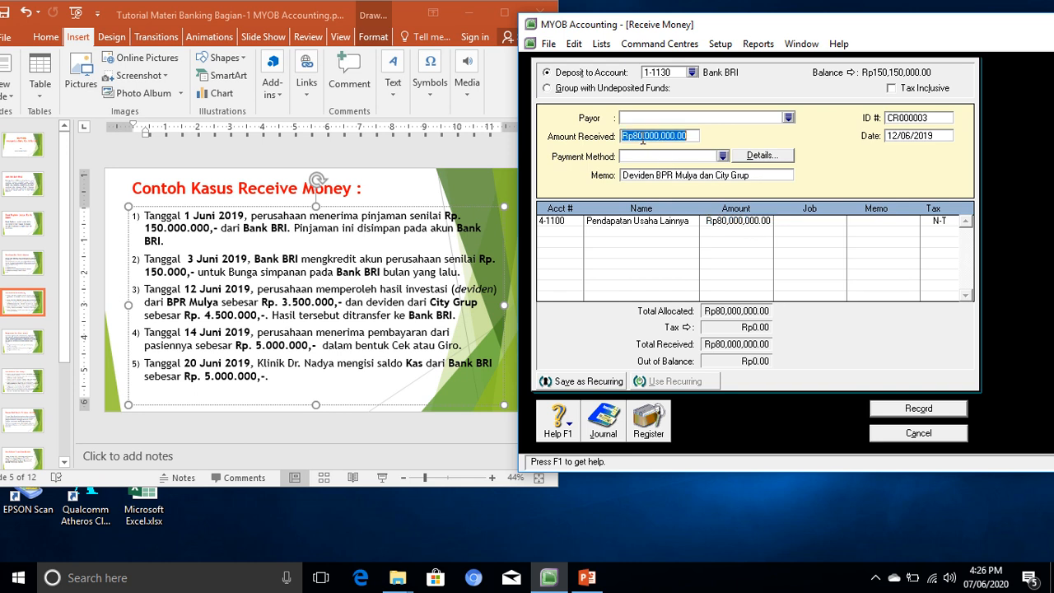
{"action": "left_click", "coordinate": [684, 134]}
{"action": "key", "text": "BackSpace"}
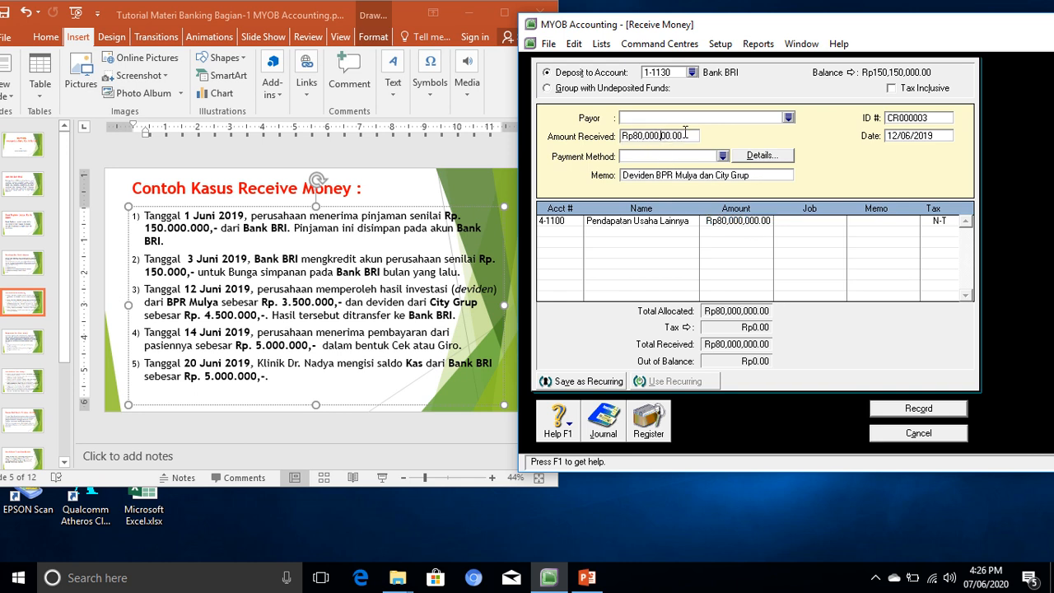
{"action": "key", "text": "Tab"}
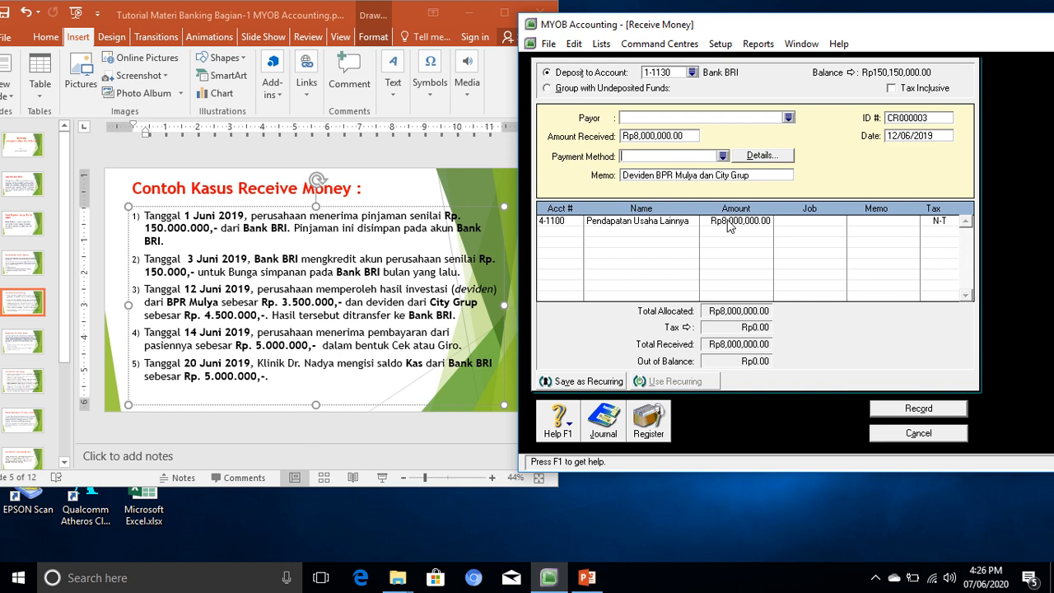
Set the first allocation line to Rp3,500,000.00 and add a second line for account 4-1100 with the remaining Rp4,500,000.00
{"action": "left_click", "coordinate": [731, 220]}
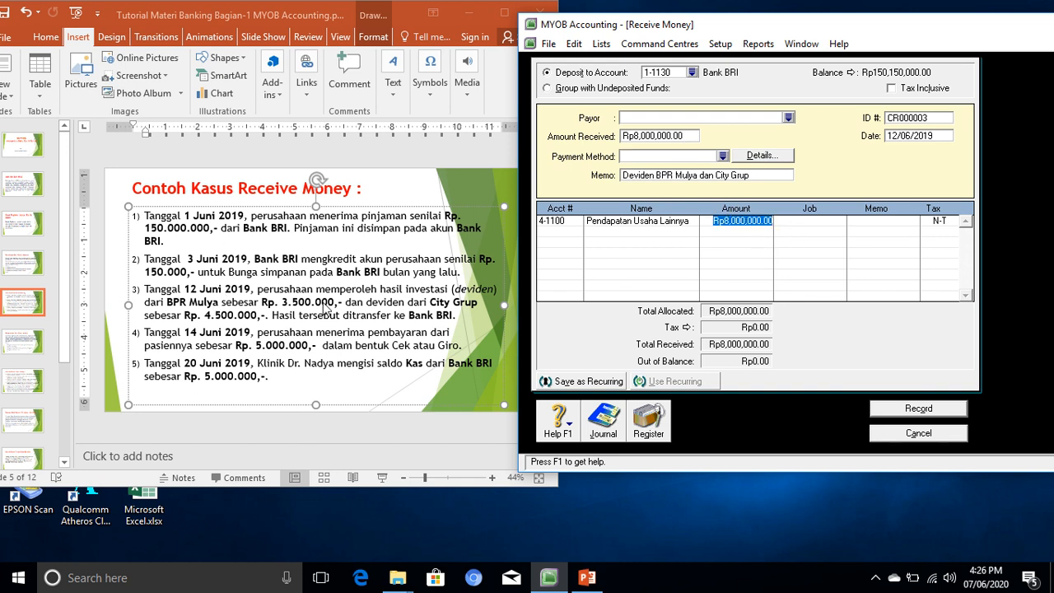
{"action": "type", "text": "3,5"}
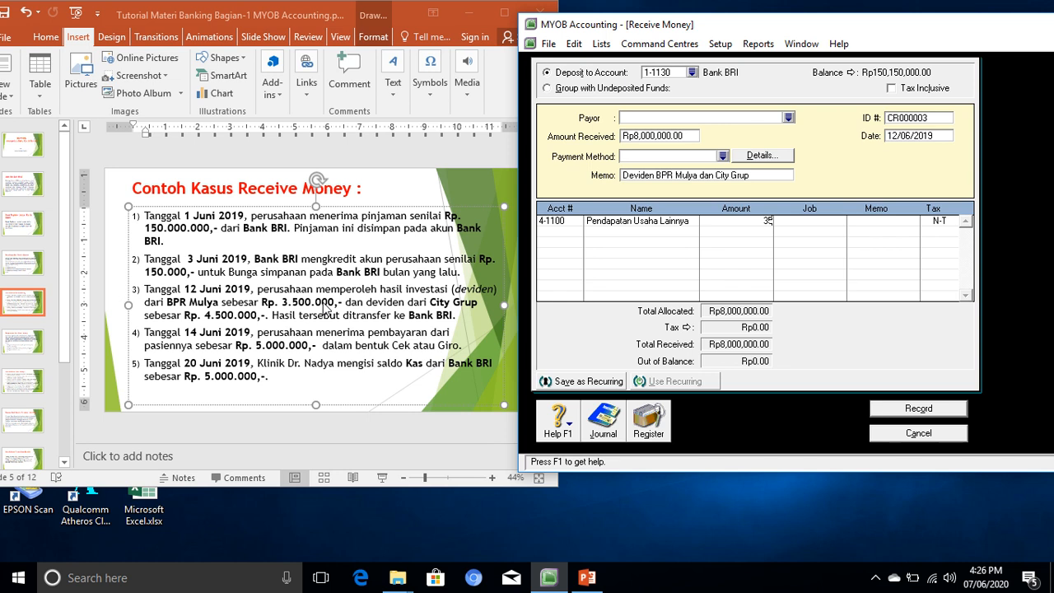
{"action": "type", "text": "00,000"}
{"action": "key", "text": "Return"}
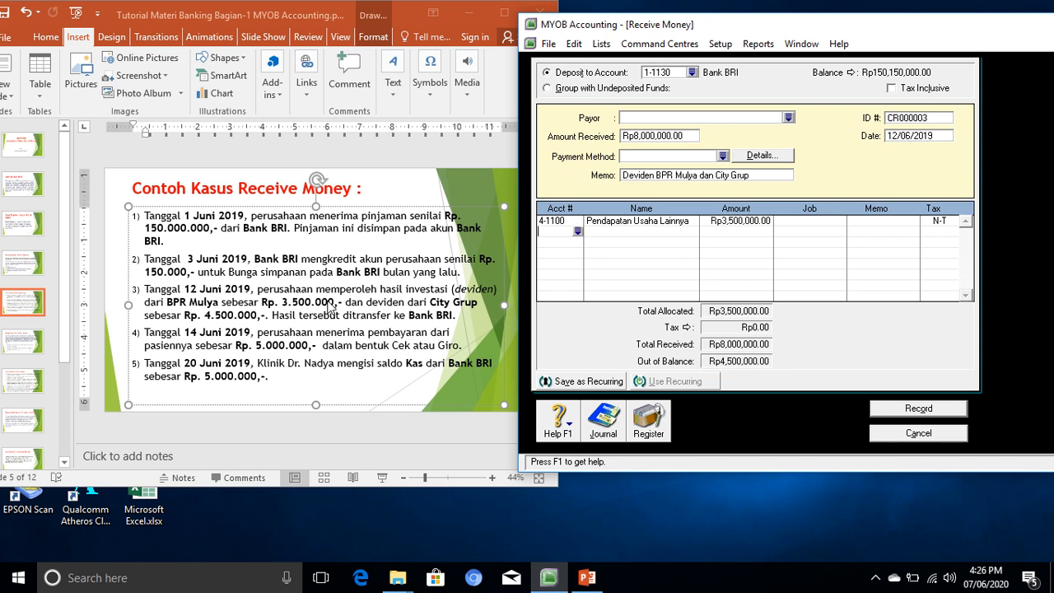
{"action": "left_click", "coordinate": [578, 232]}
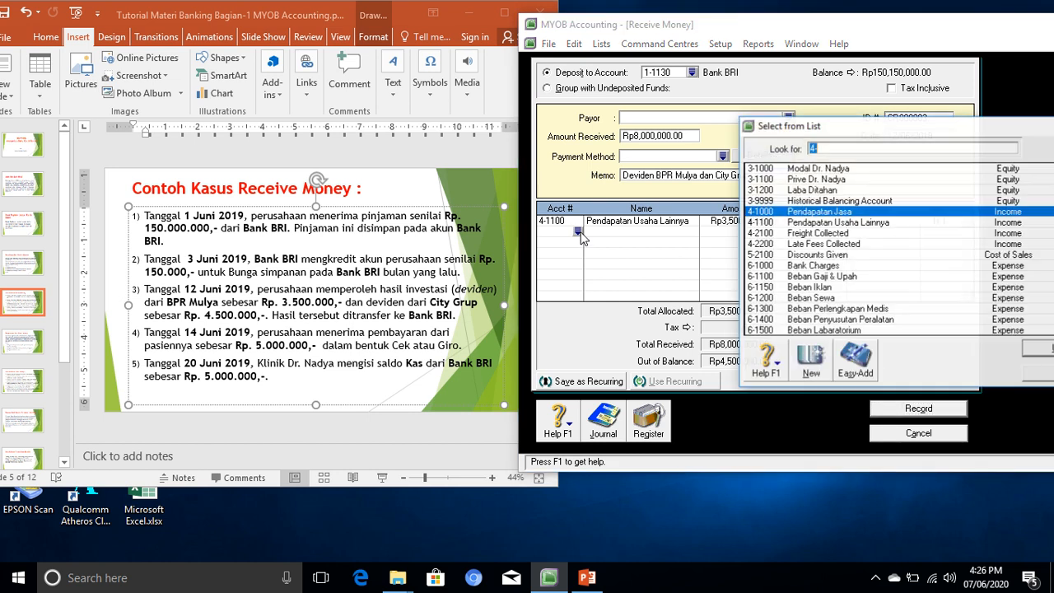
{"action": "double_click", "coordinate": [816, 223]}
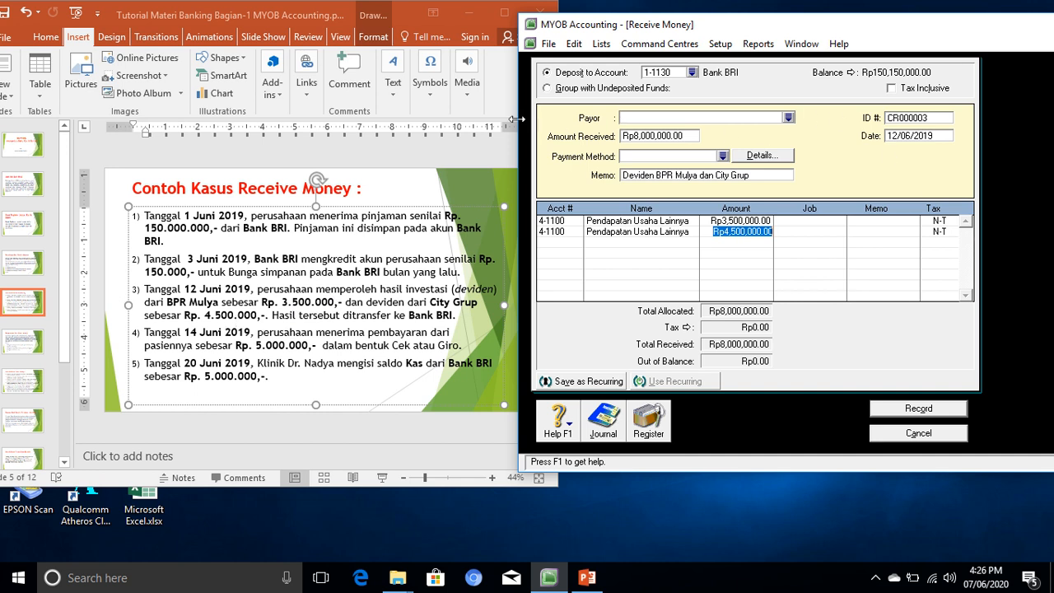
Enter the line memos "Deviden BPR Mulya" for the Rp3,500,000.00 line and "Deviden City Grup" for the Rp4,500,000.00 line
{"action": "left_click_drag", "start_coordinate": [481, 118], "coordinate": [466, 121]}
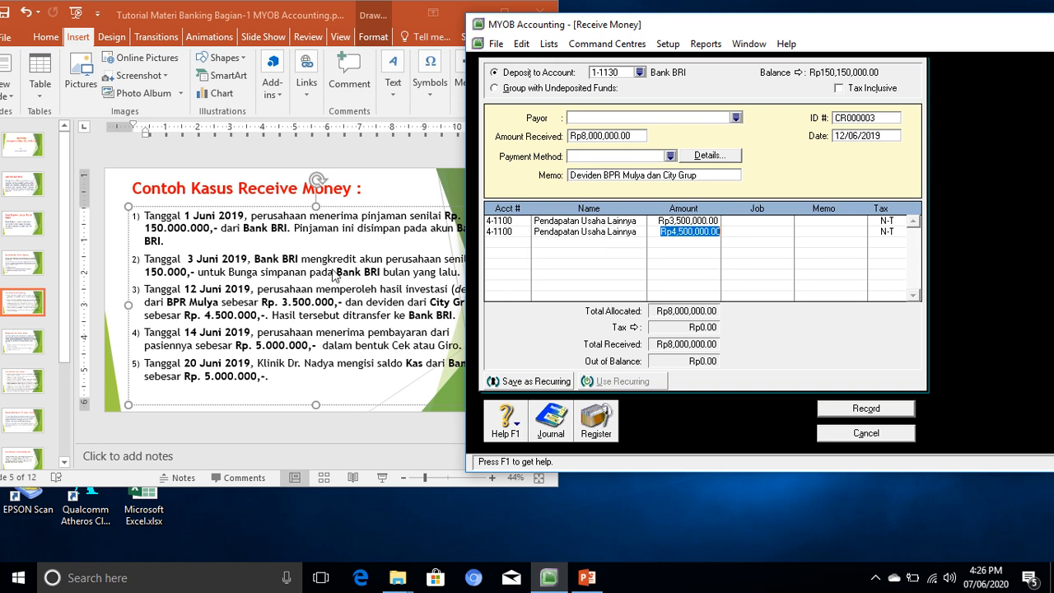
{"action": "left_click", "coordinate": [824, 221]}
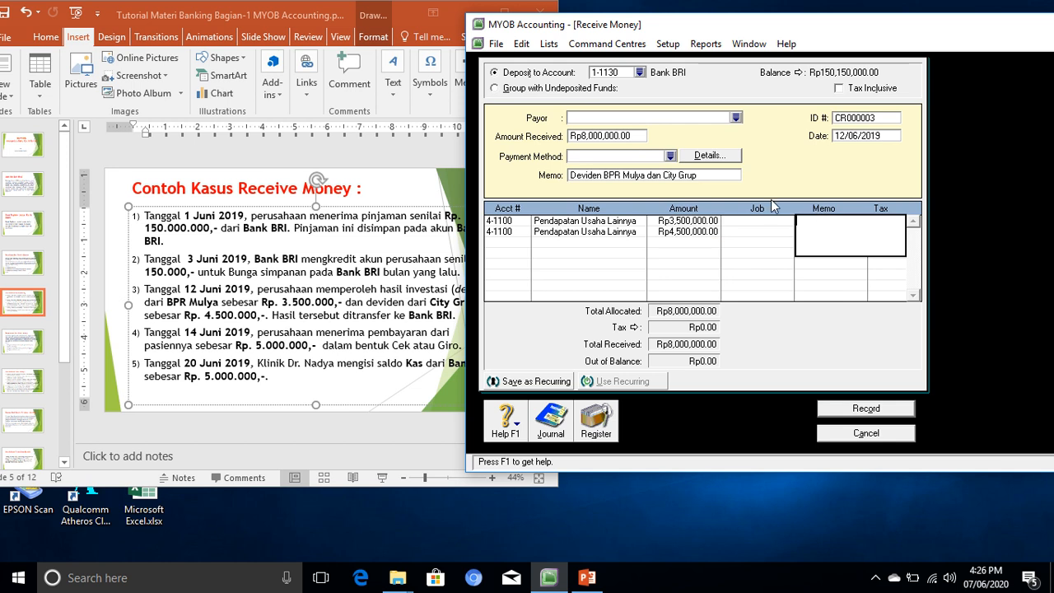
{"action": "type", "text": "Deviden BPR Mulya"}
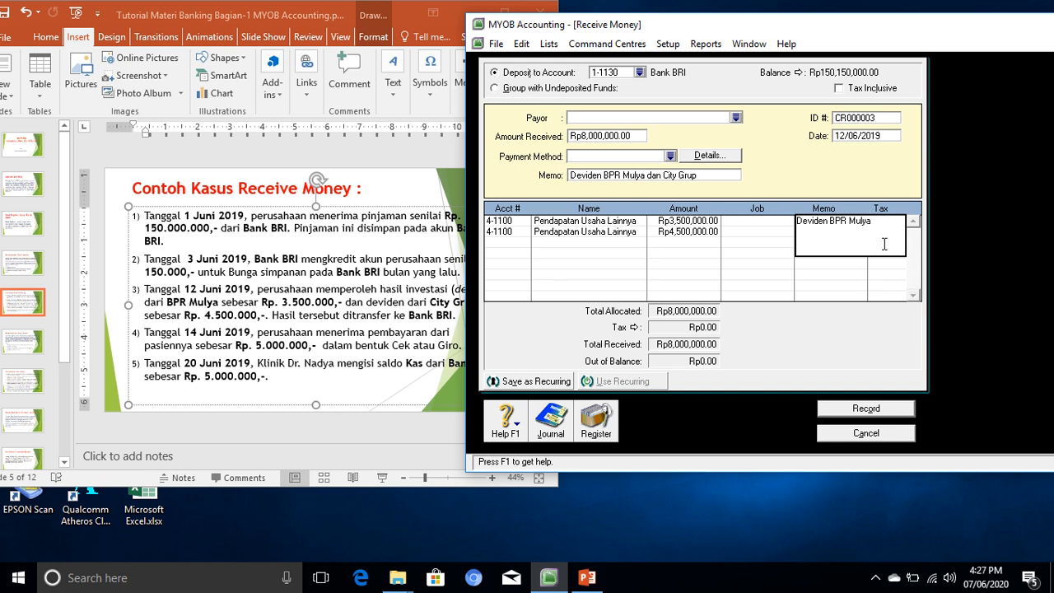
{"action": "left_click", "coordinate": [738, 221]}
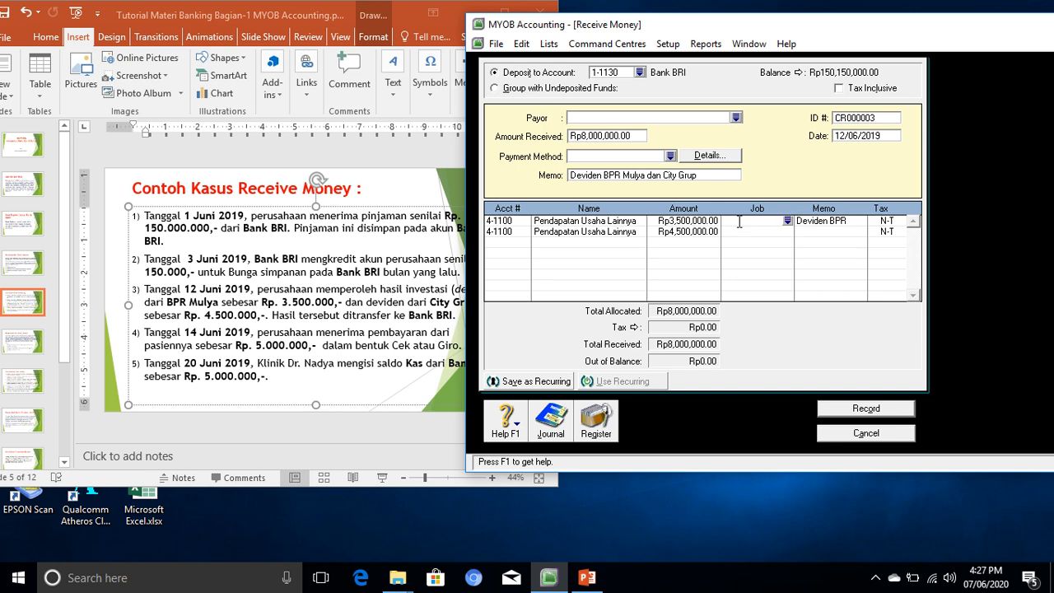
{"action": "left_click", "coordinate": [806, 234]}
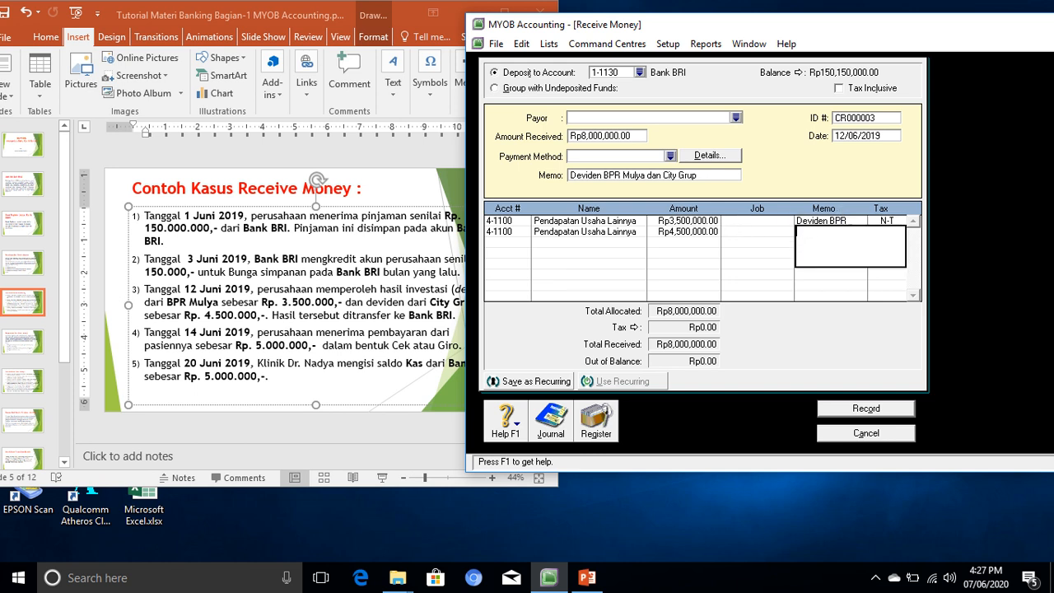
{"action": "type", "text": "Deviden City Grup"}
{"action": "left_click", "coordinate": [757, 232]}
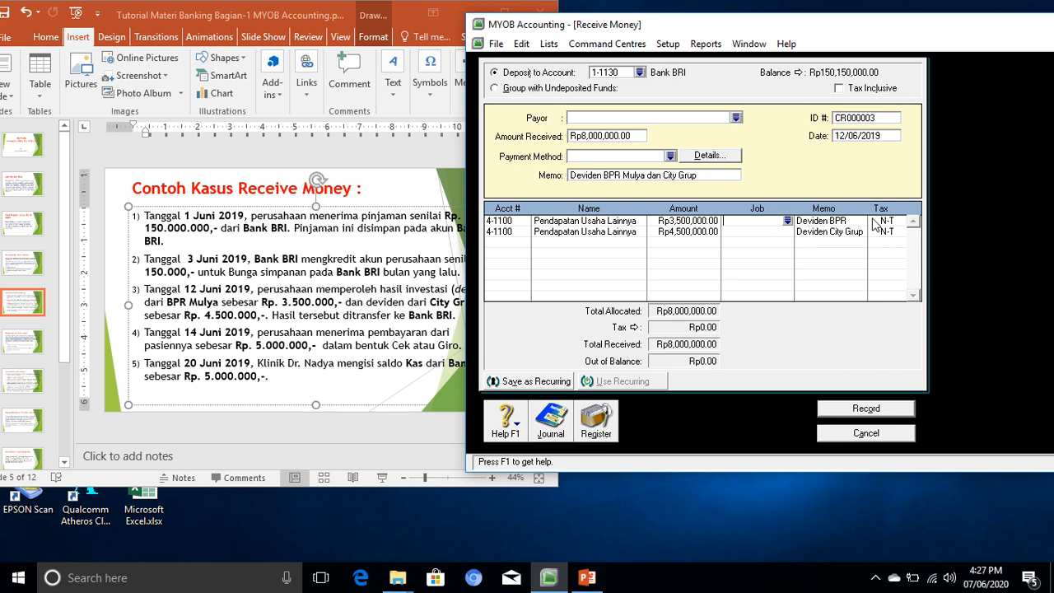
{"action": "left_click", "coordinate": [842, 219]}
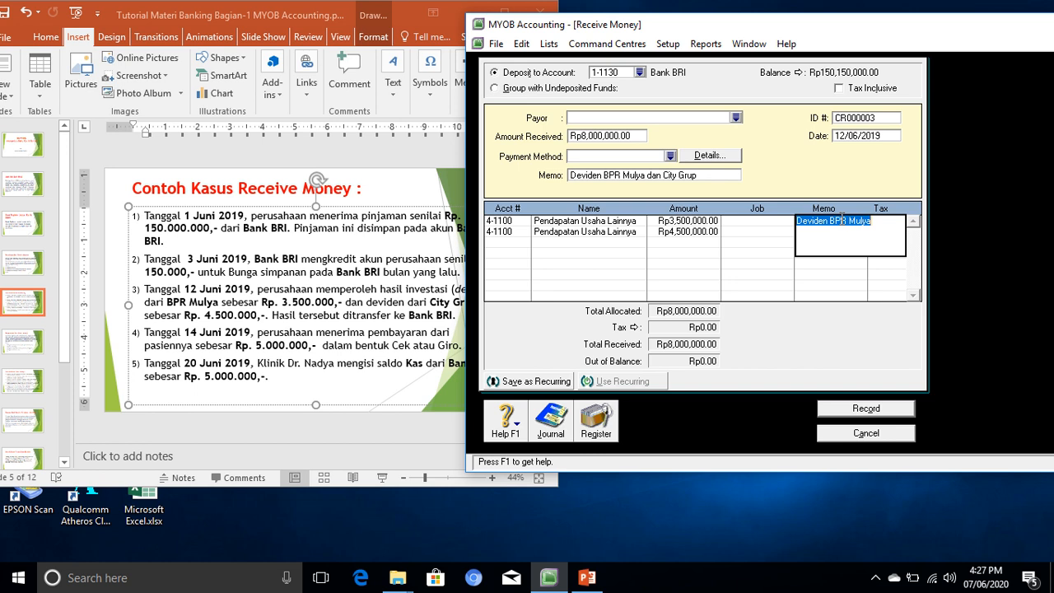
{"action": "left_click", "coordinate": [745, 222]}
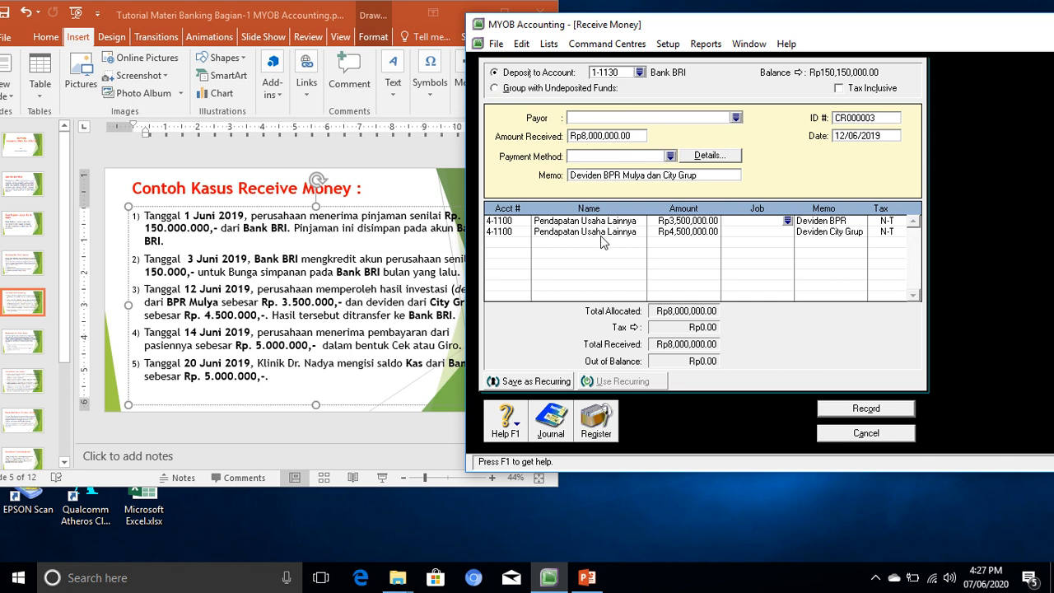
Record the dividend receipt and open the Transaction Journal to check its receipt entry
{"action": "left_click", "coordinate": [854, 408]}
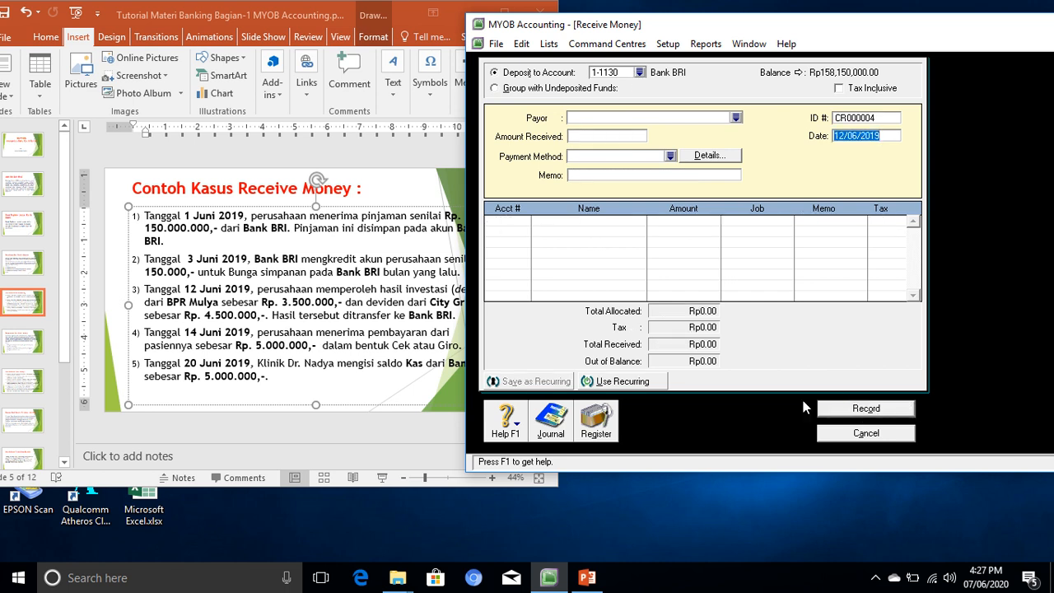
{"action": "left_click", "coordinate": [550, 423]}
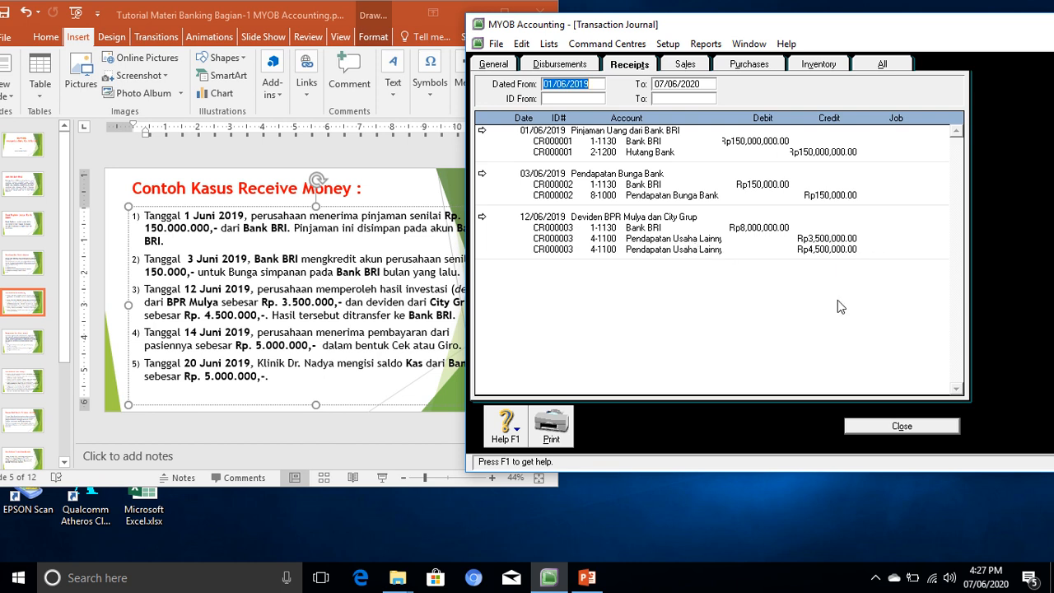
Leave the journal, group the new receipt with Undeposited Funds and set its amount received to Rp5,000,000.00
{"action": "left_click", "coordinate": [898, 425]}
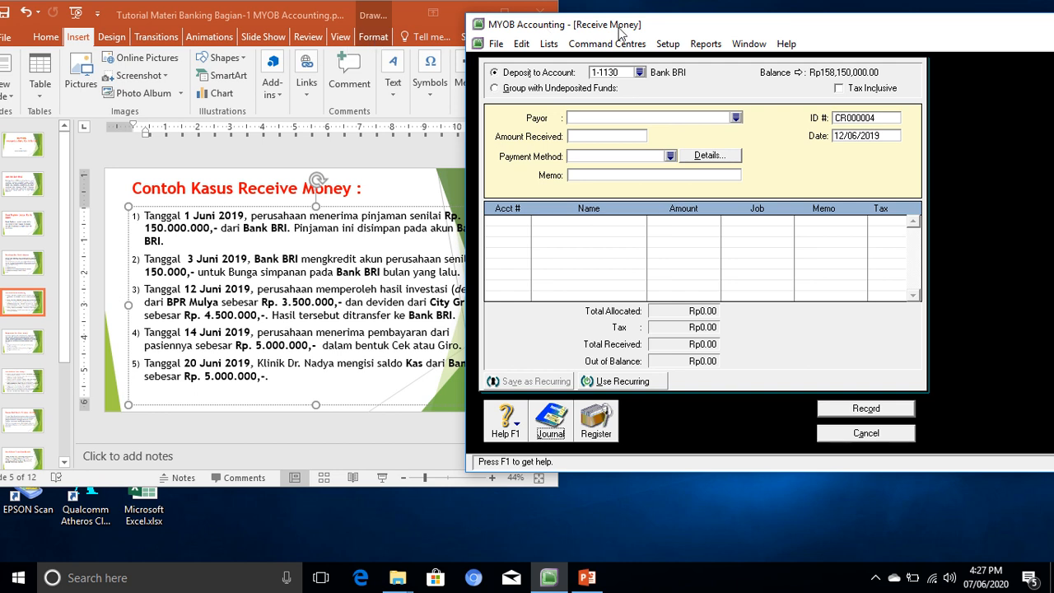
{"action": "left_click_drag", "start_coordinate": [631, 27], "coordinate": [671, 15]}
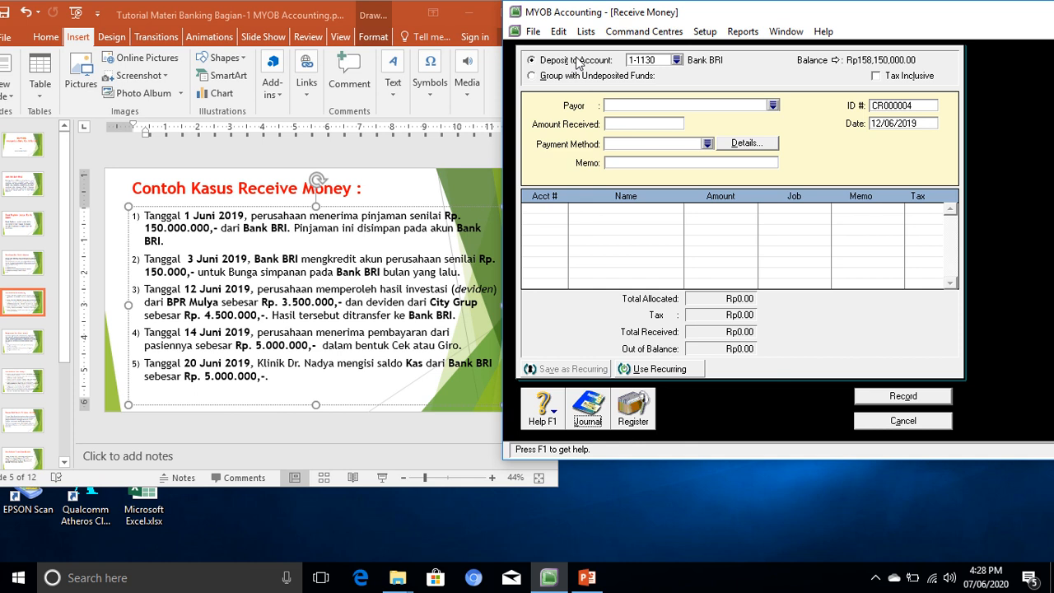
{"action": "left_click", "coordinate": [533, 76]}
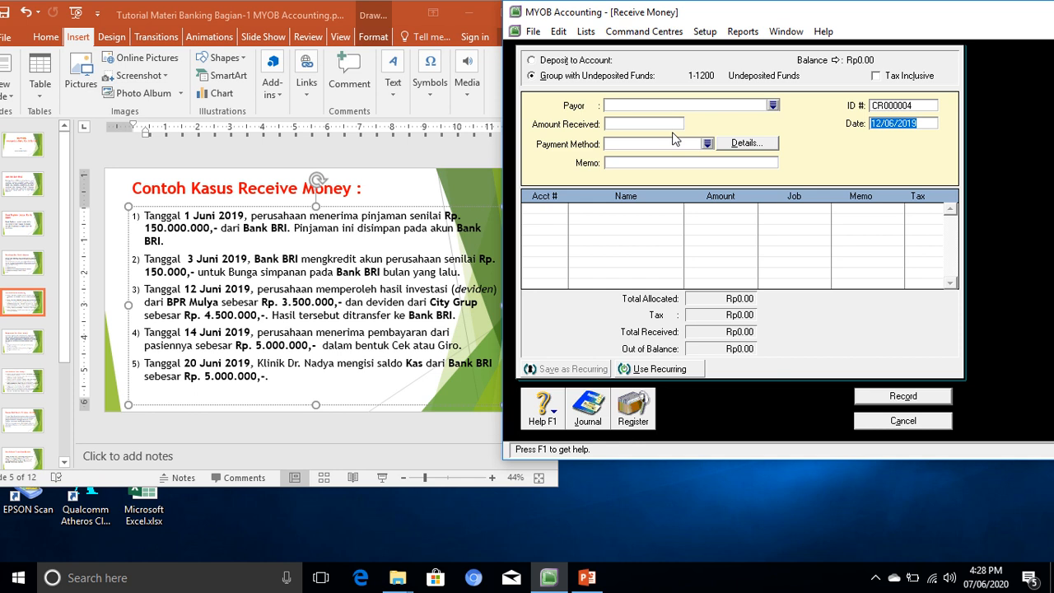
{"action": "left_click", "coordinate": [615, 122]}
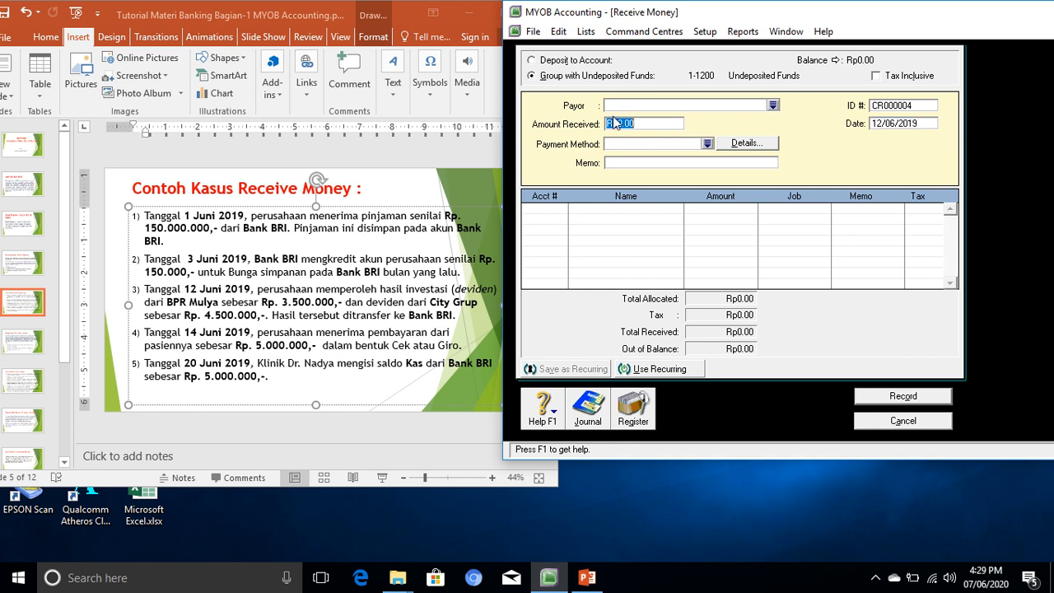
{"action": "type", "text": "5,"}
{"action": "type", "text": "00"}
{"action": "type", "text": "0,000"}
{"action": "key", "text": "Tab"}
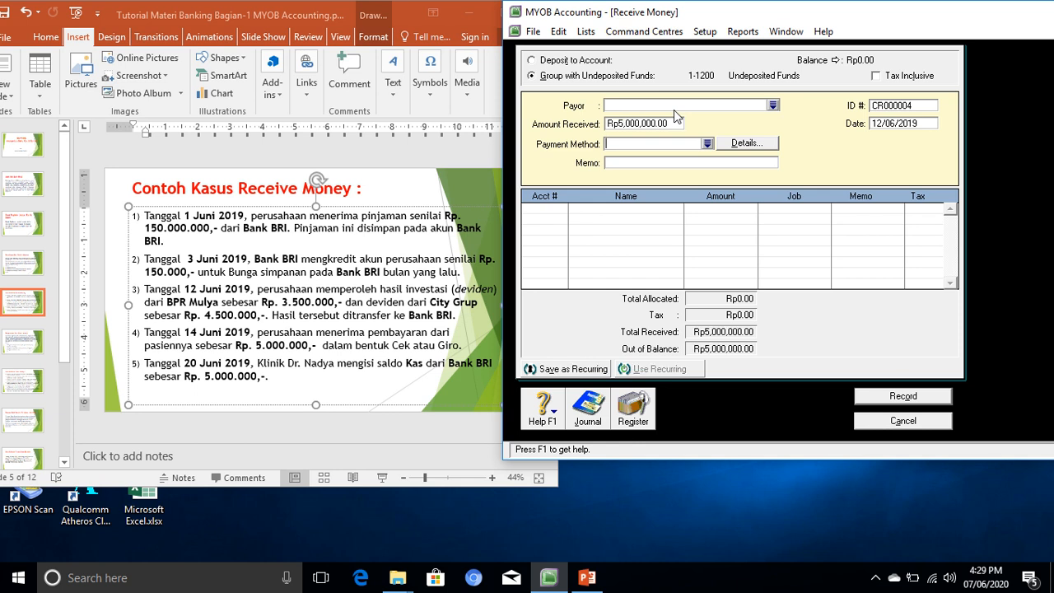
Set the date of the patient giro receipt to 14/06/2019
{"action": "left_click", "coordinate": [883, 125]}
{"action": "left_click", "coordinate": [882, 124]}
{"action": "key", "text": "BackSpace"}
{"action": "type", "text": "4"}
Enter the memo "Menerima Giro dari Pasien" for the receipt
{"action": "left_click", "coordinate": [645, 162]}
{"action": "type", "text": "Menerima"}
{"action": "type", "text": " ar"}
{"action": "type", "text": "ro"}
{"action": "type", "text": "d"}
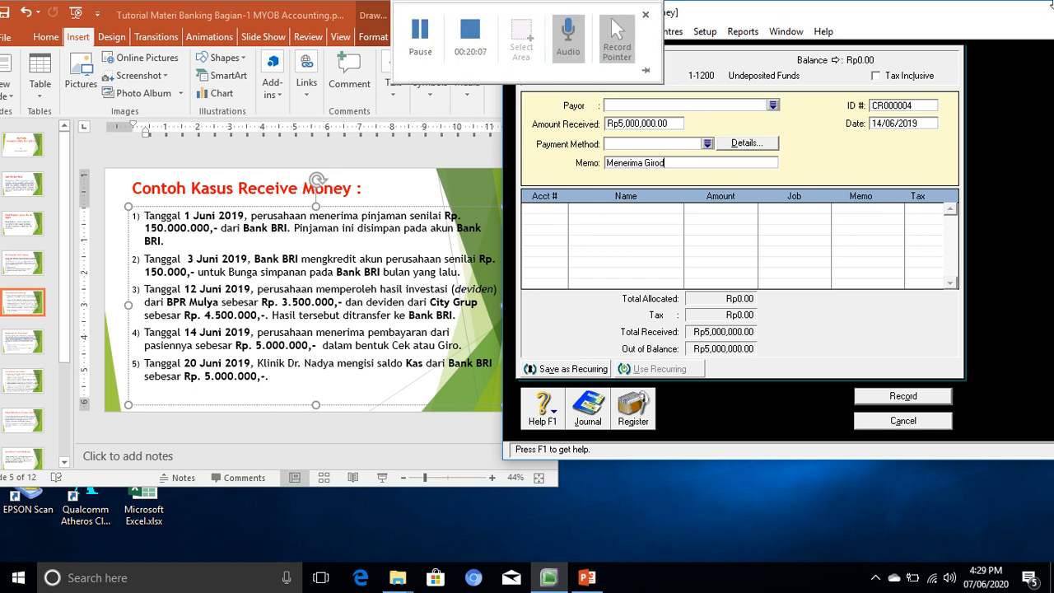
{"action": "type", "text": "a"}
{"action": "key", "text": "BackSpace"}
{"action": "key", "text": "BackSpace"}
{"action": "type", "text": "dari Pasei"}
{"action": "key", "text": "BackSpace"}
{"action": "key", "text": "BackSpace"}
{"action": "type", "text": "ien"}
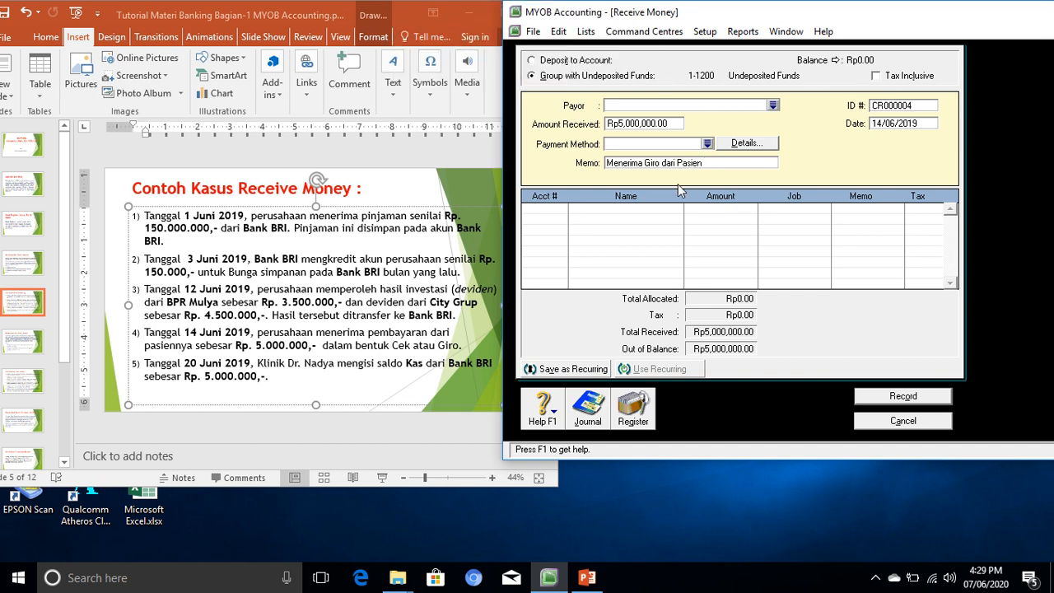
Allocate the patient receipt to account 1-1150 Piutang Usaha, accepting the use of the linked receivable account
{"action": "key", "text": "Tab"}
{"action": "left_click", "coordinate": [562, 211]}
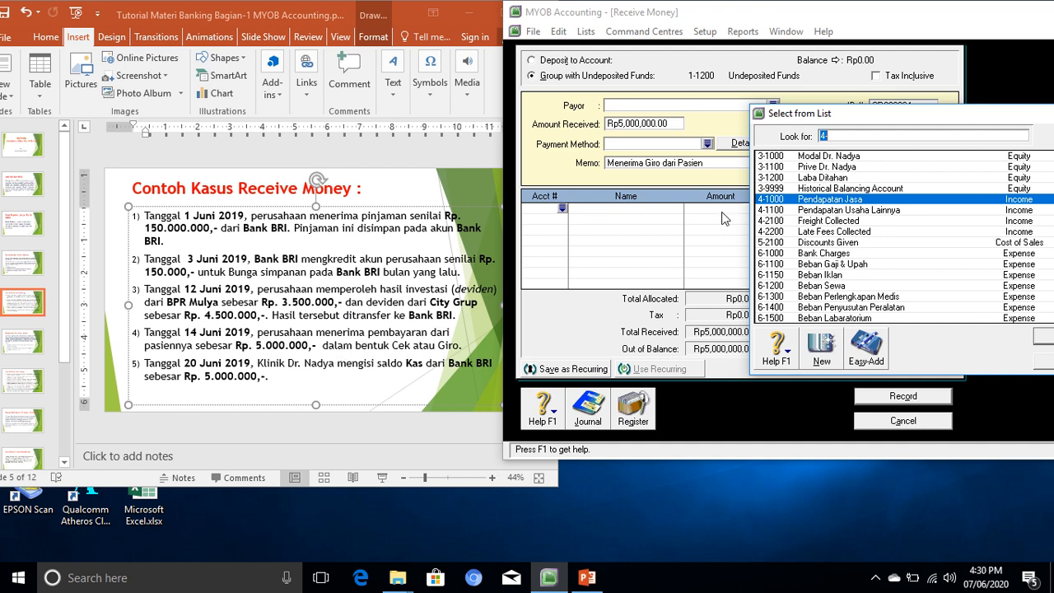
{"action": "scroll", "coordinate": [853, 183], "scroll_direction": "up", "scroll_amount": 10}
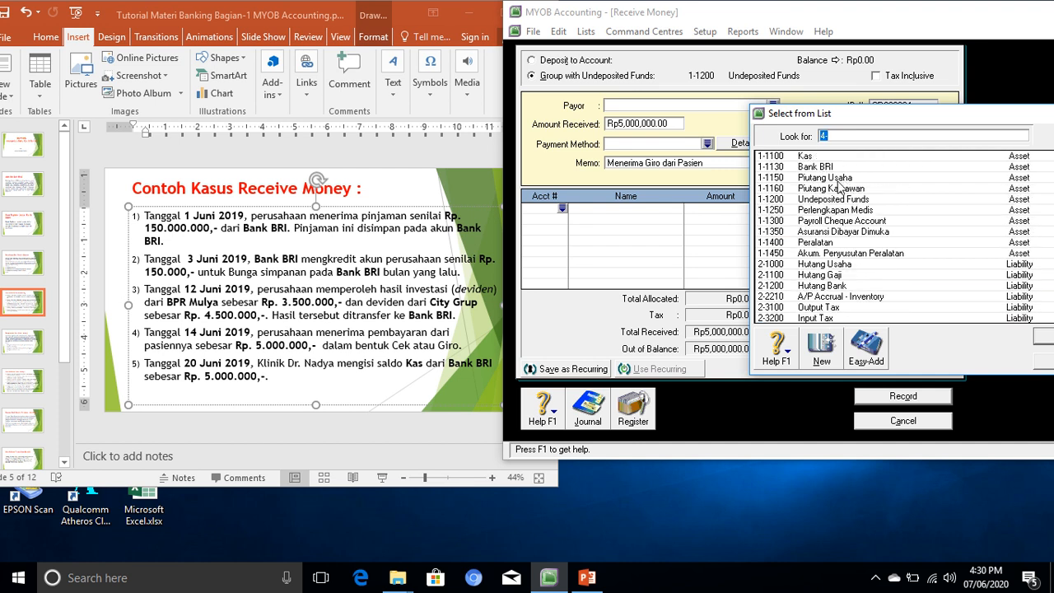
{"action": "double_click", "coordinate": [830, 181]}
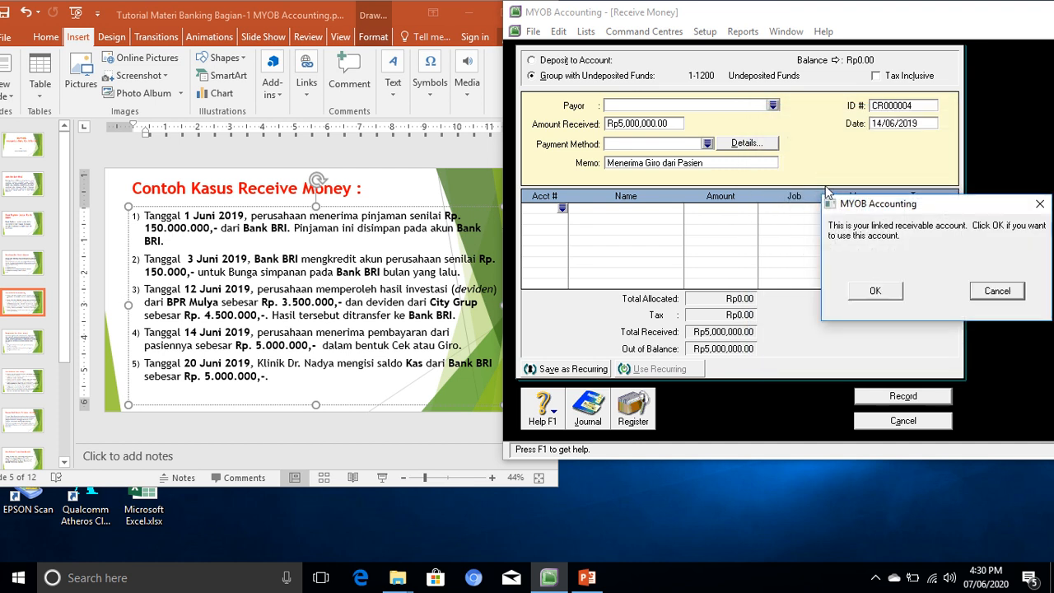
{"action": "left_click_drag", "start_coordinate": [882, 210], "coordinate": [821, 200]}
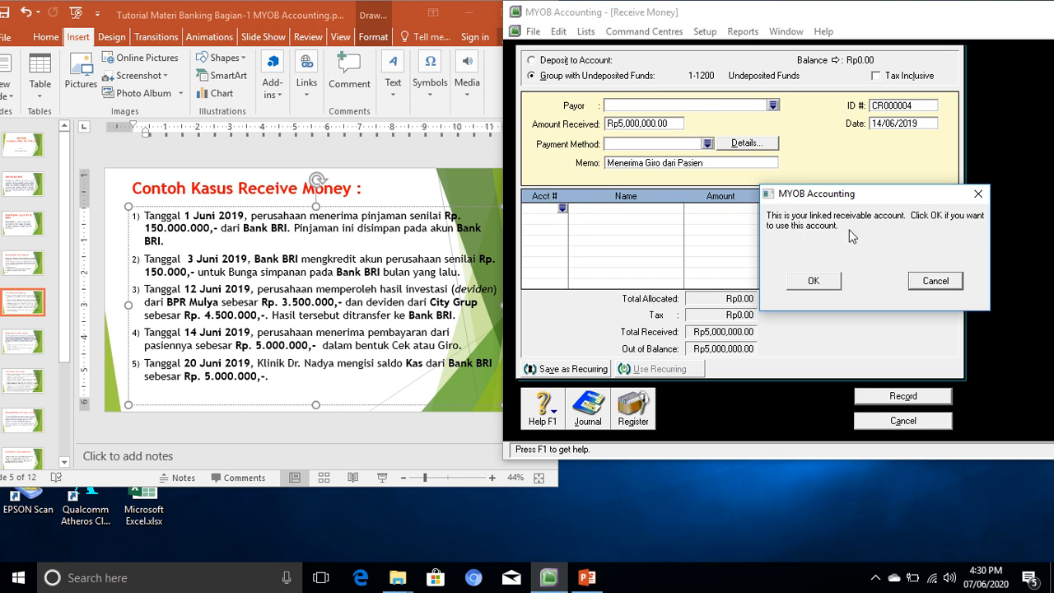
{"action": "left_click", "coordinate": [812, 282]}
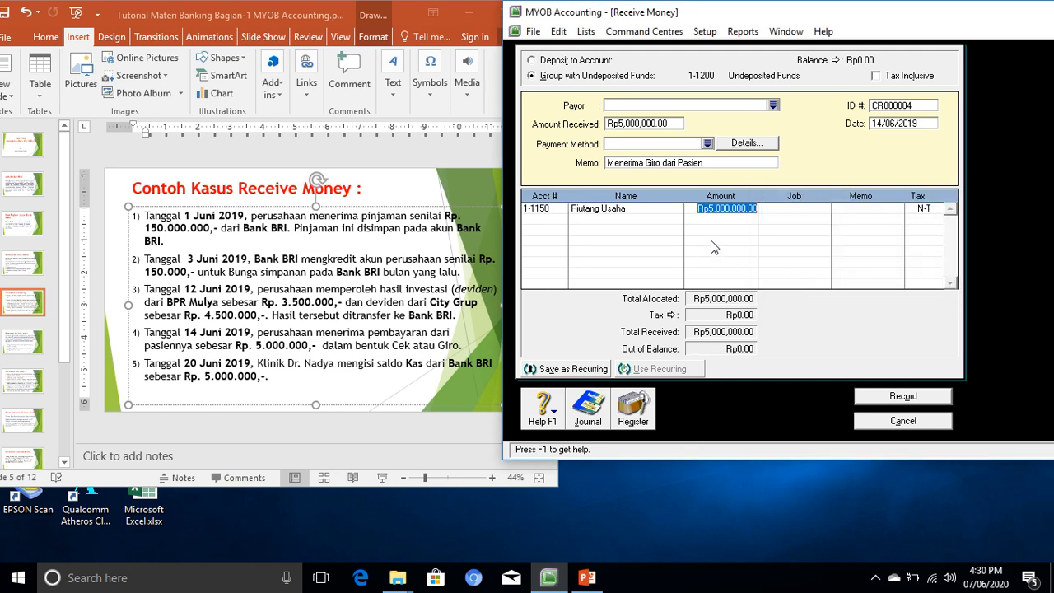
Record the patient giro receipt, check its entry in the Transaction Journal and return to Receive Money
{"action": "left_click", "coordinate": [903, 396]}
{"action": "left_click", "coordinate": [598, 420]}
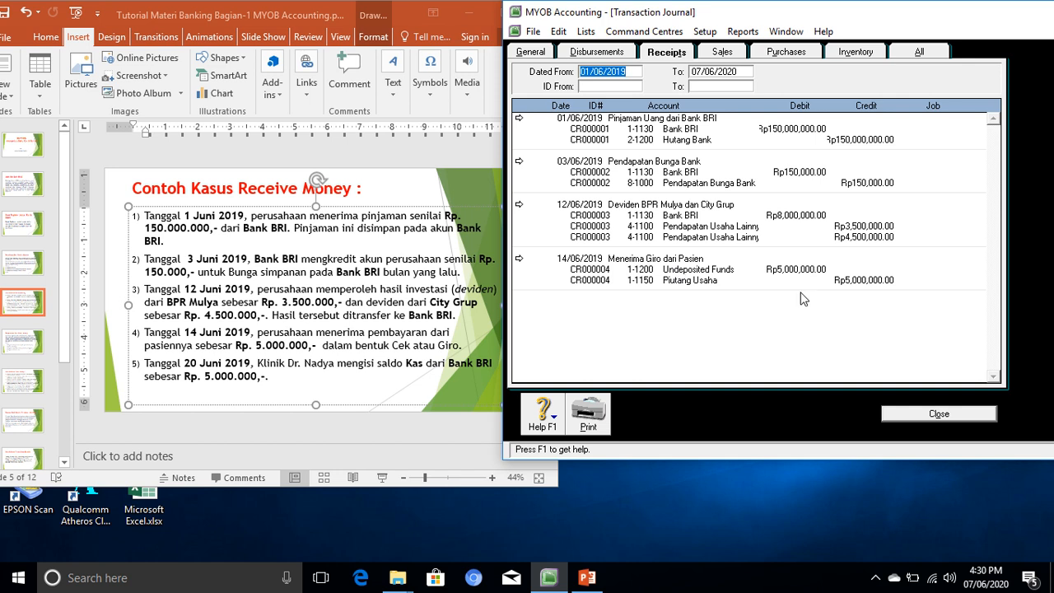
{"action": "left_click", "coordinate": [939, 414]}
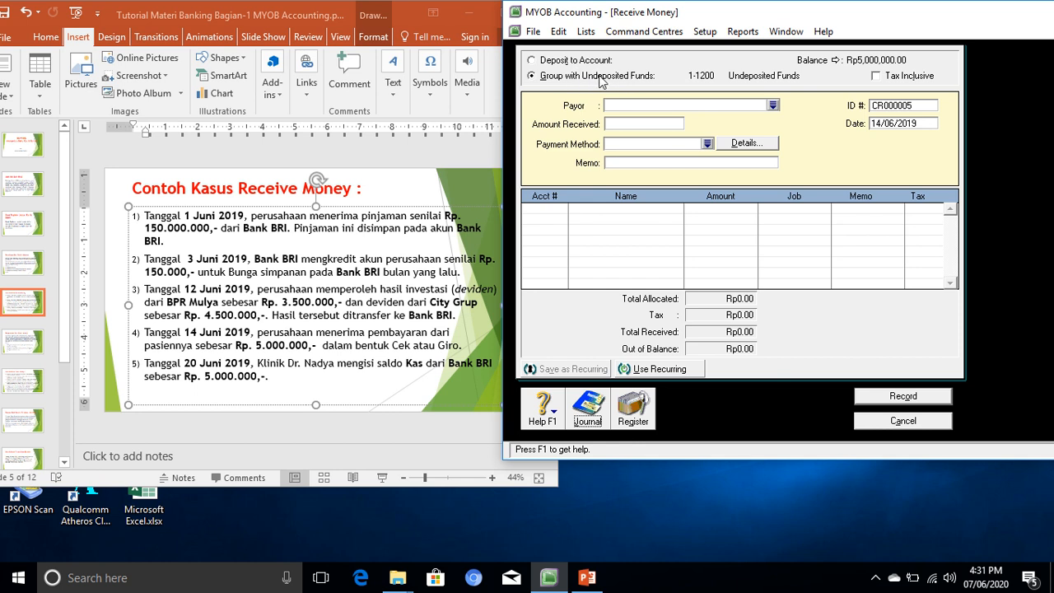
Deposit the next receipt to account 1-1100 Kas with an amount received of Rp5,000,000.00
{"action": "left_click", "coordinate": [531, 60]}
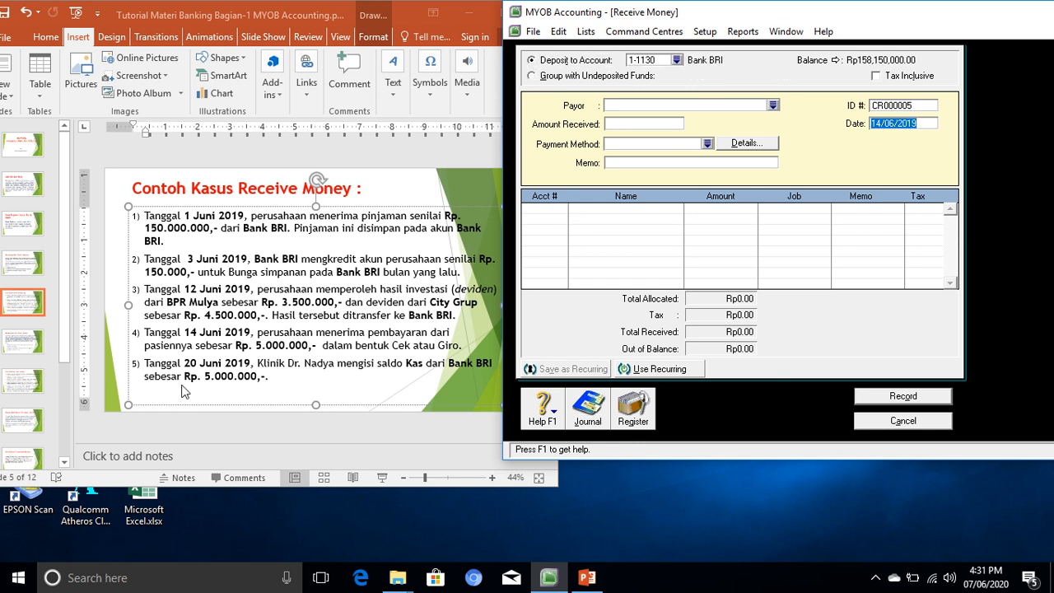
{"action": "left_click", "coordinate": [676, 61]}
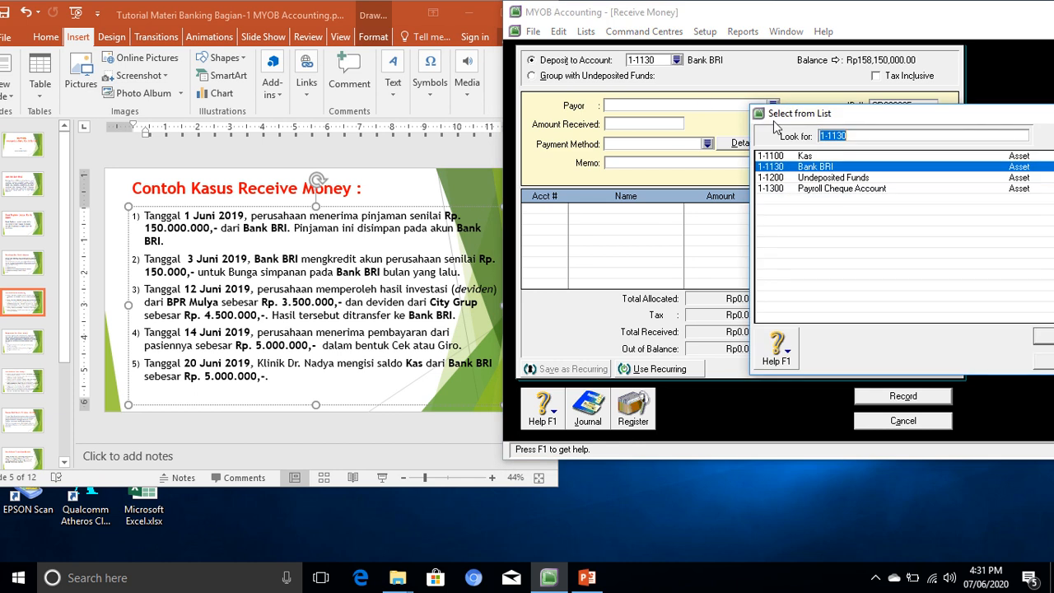
{"action": "double_click", "coordinate": [795, 157]}
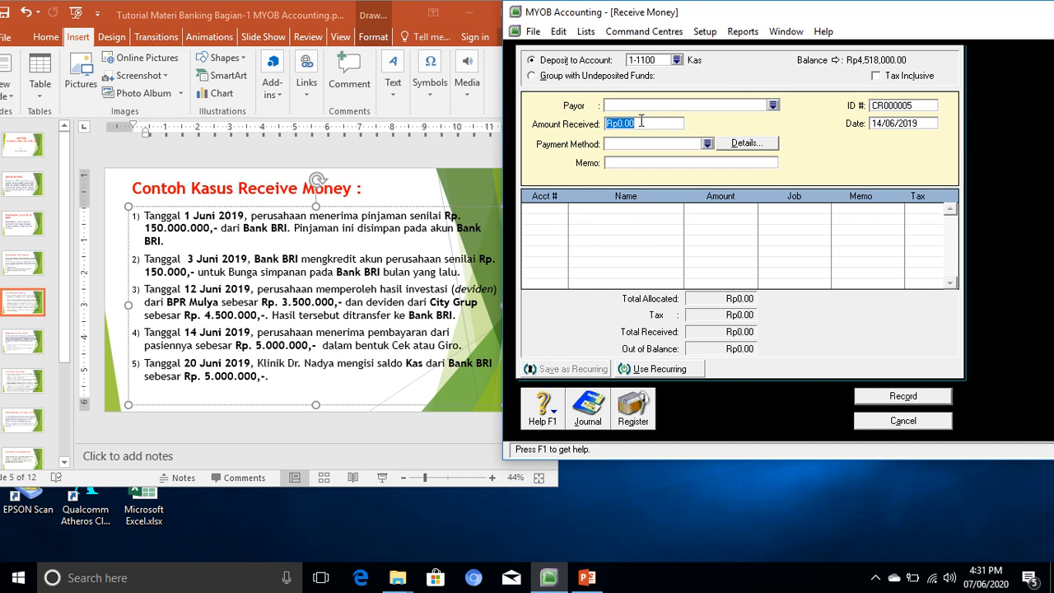
{"action": "type", "text": "5,"}
{"action": "type", "text": "000,000"}
{"action": "key", "text": "Tab"}
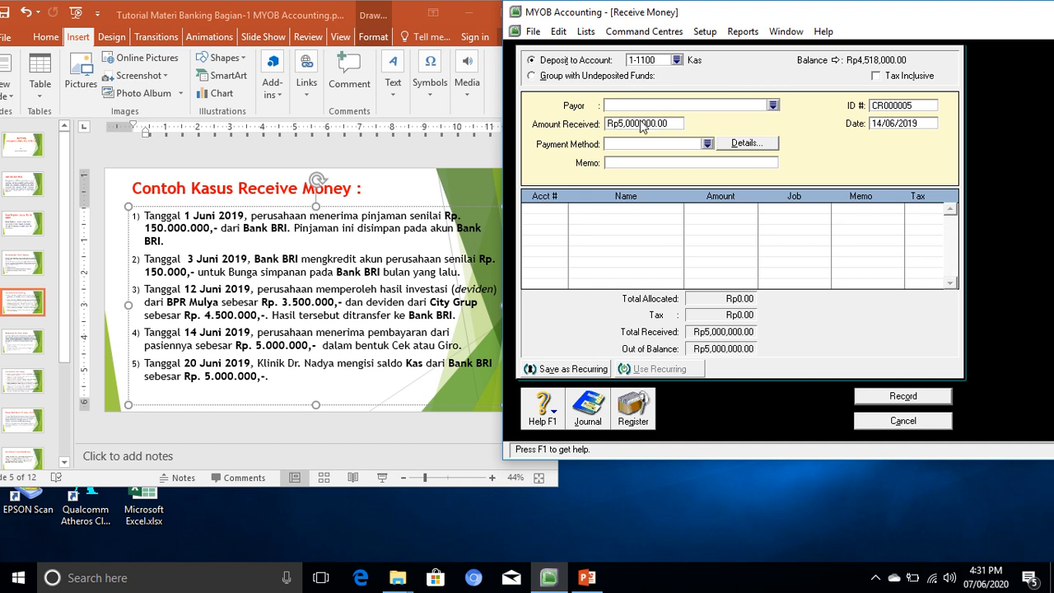
Date the cash top-up receipt 20/06/2019 and enter the memo "Pengisian Kas dari Bank BRI"
{"action": "left_click", "coordinate": [883, 122]}
{"action": "key", "text": "BackSpace"}
{"action": "key", "text": "BackSpace"}
{"action": "type", "text": "20"}
{"action": "key", "text": "Tab"}
{"action": "left_click", "coordinate": [619, 161]}
{"action": "type", "text": "Pengisian Kas dari B"}
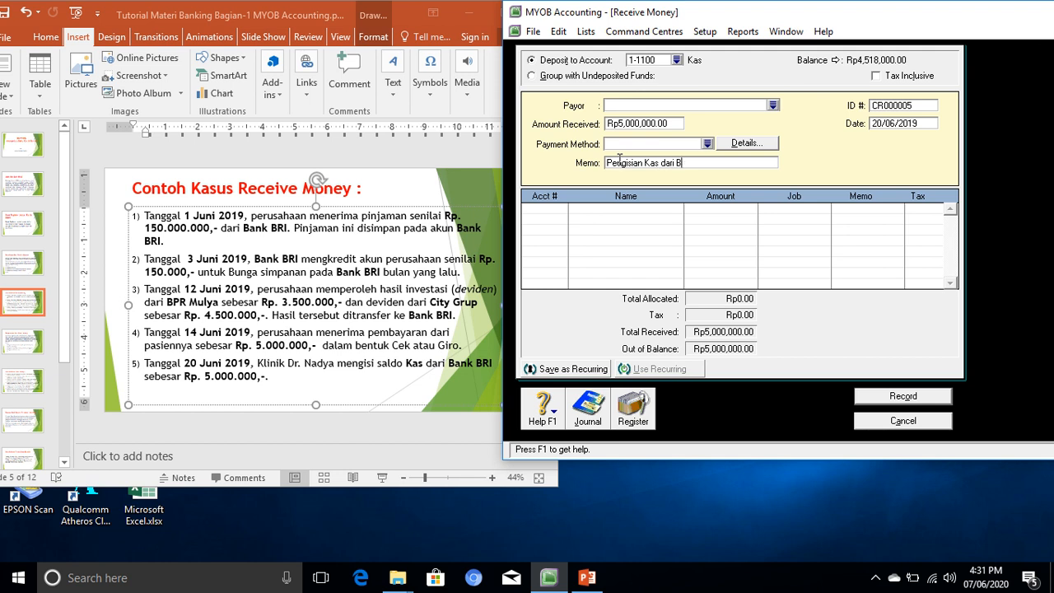
{"action": "type", "text": "ank BRI"}
{"action": "key", "text": "Tab"}
Allocate the cash top-up receipt to account 1-1130 Bank BRI
{"action": "type", "text": "4"}
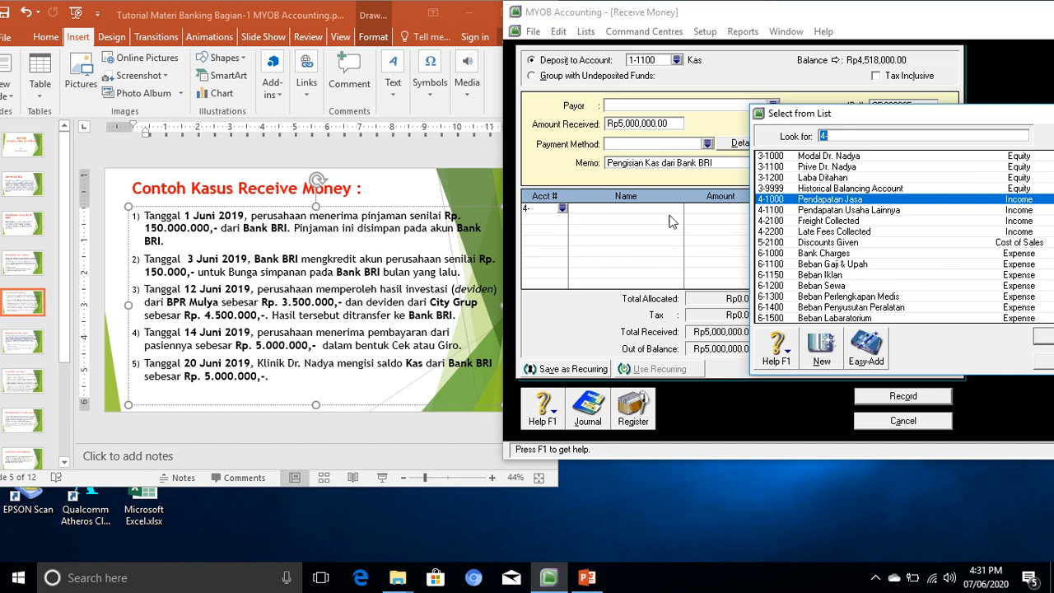
{"action": "scroll", "coordinate": [862, 186], "scroll_direction": "up", "scroll_amount": 8}
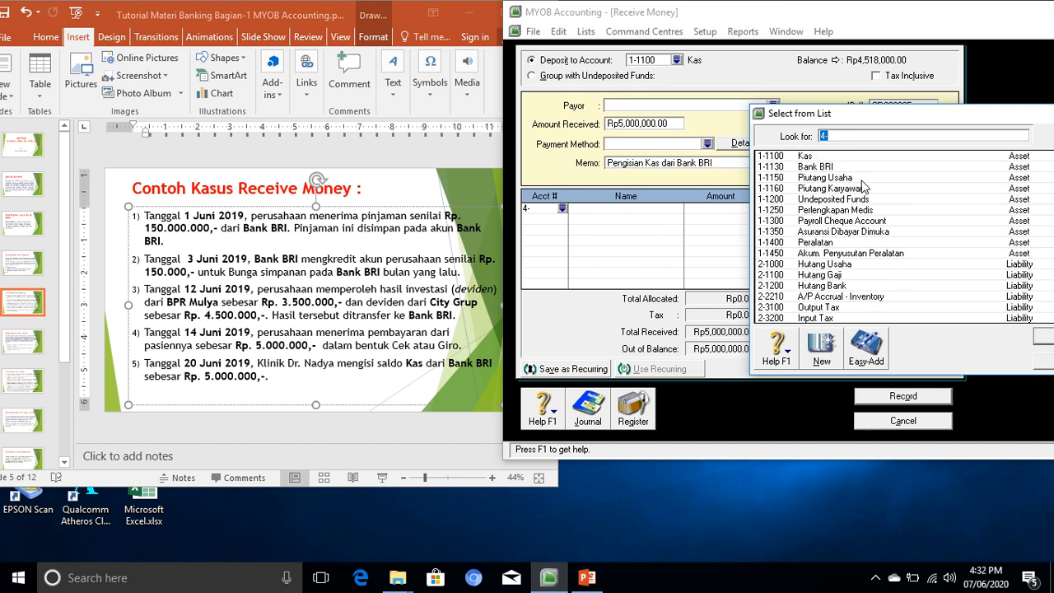
{"action": "double_click", "coordinate": [824, 167]}
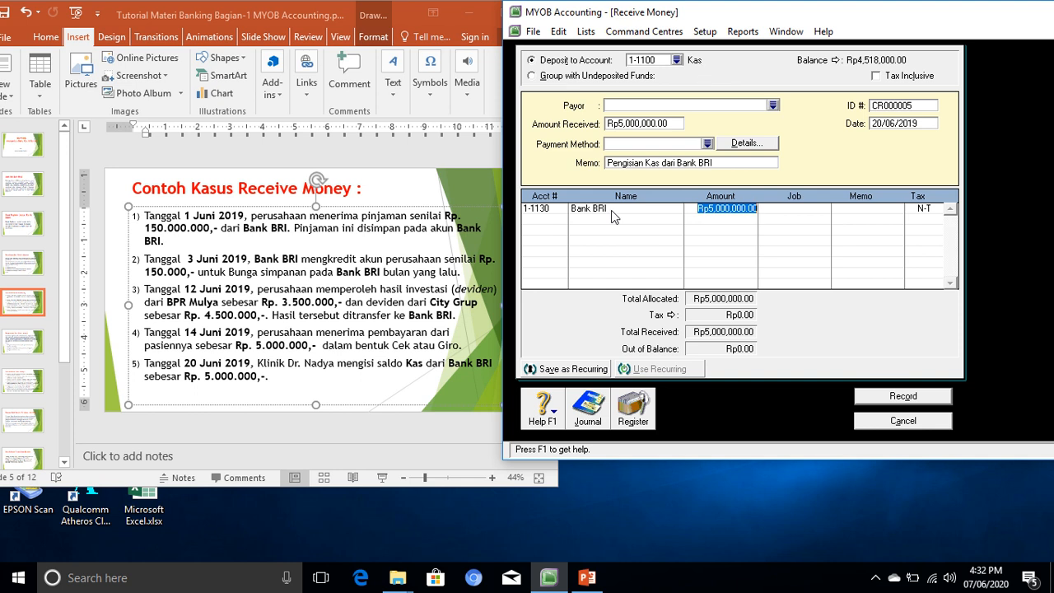
Record the cash top-up receipt, review its entry in the Transaction Journal and close the journal
{"action": "left_click", "coordinate": [903, 397]}
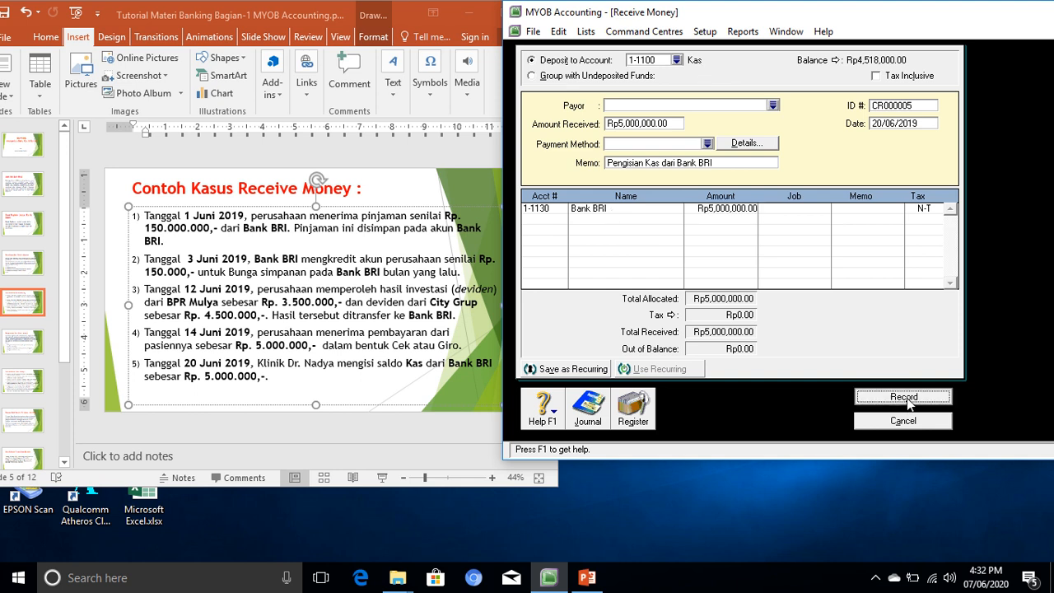
{"action": "left_click", "coordinate": [591, 416]}
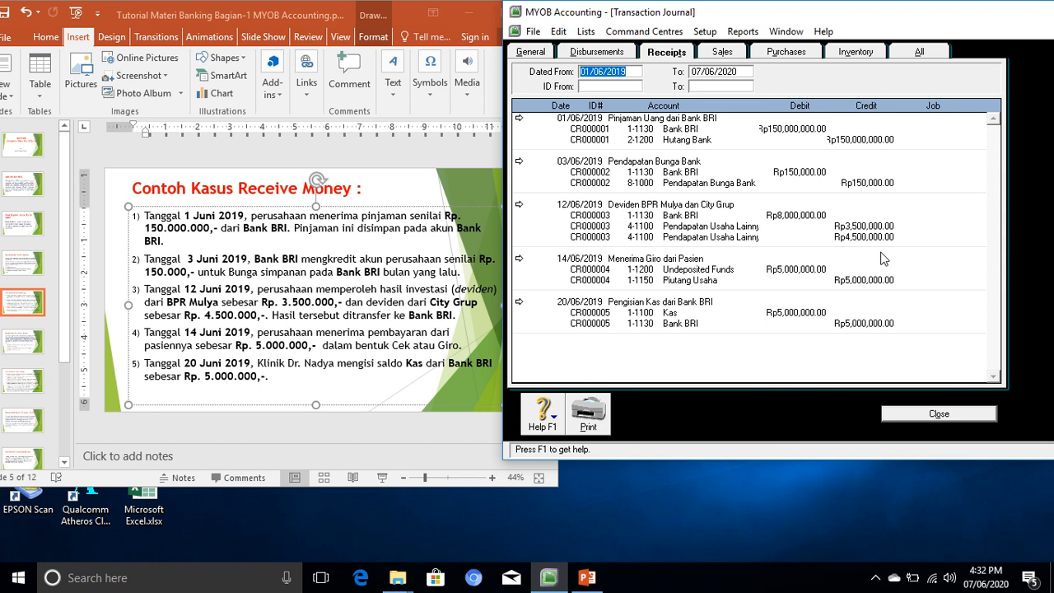
{"action": "left_click", "coordinate": [957, 417]}
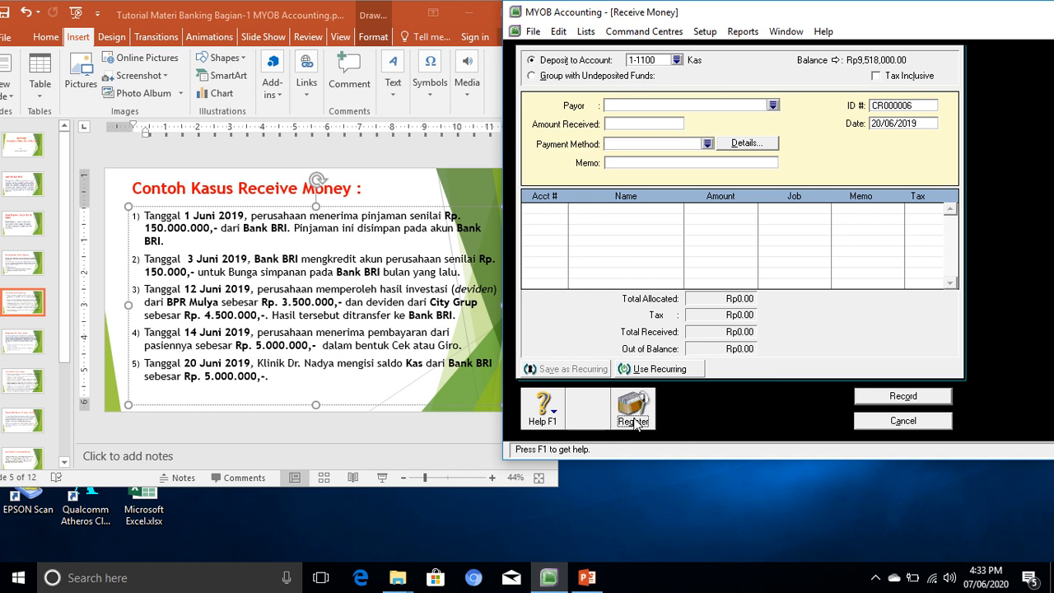
Open the Bank Register and review the transactions of Kas, 1-1130 Bank BRI and 1-1200 Undeposited Funds
{"action": "left_click", "coordinate": [633, 420]}
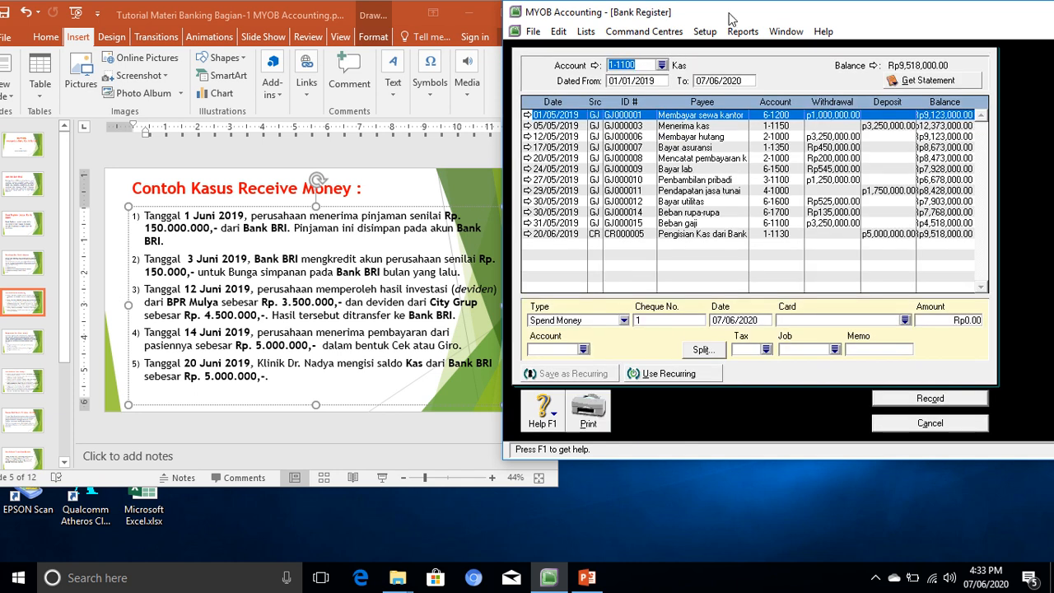
{"action": "left_click_drag", "start_coordinate": [736, 15], "coordinate": [531, 14]}
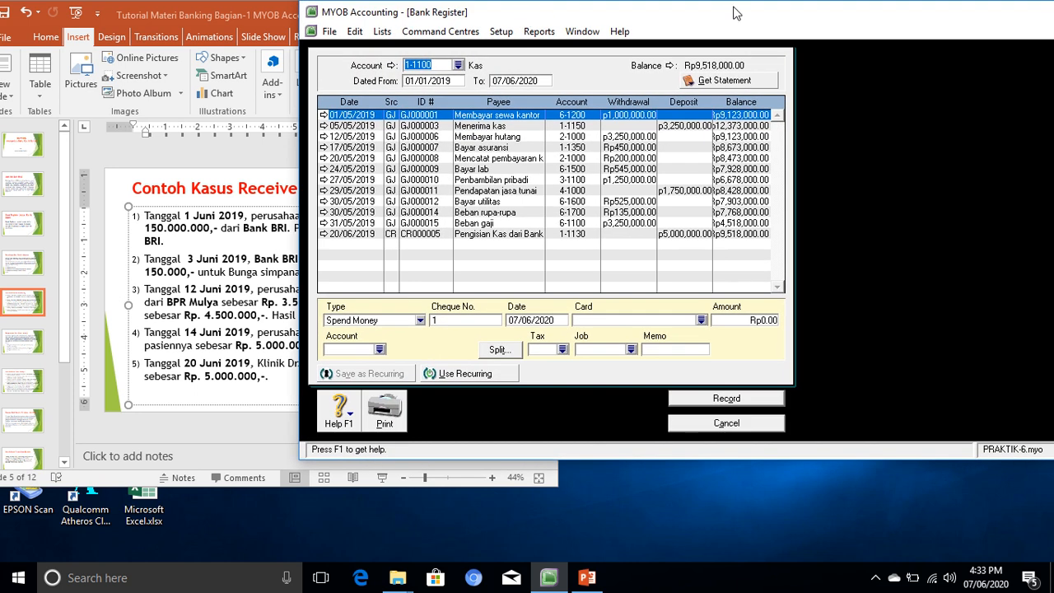
{"action": "left_click_drag", "start_coordinate": [738, 6], "coordinate": [569, 19]}
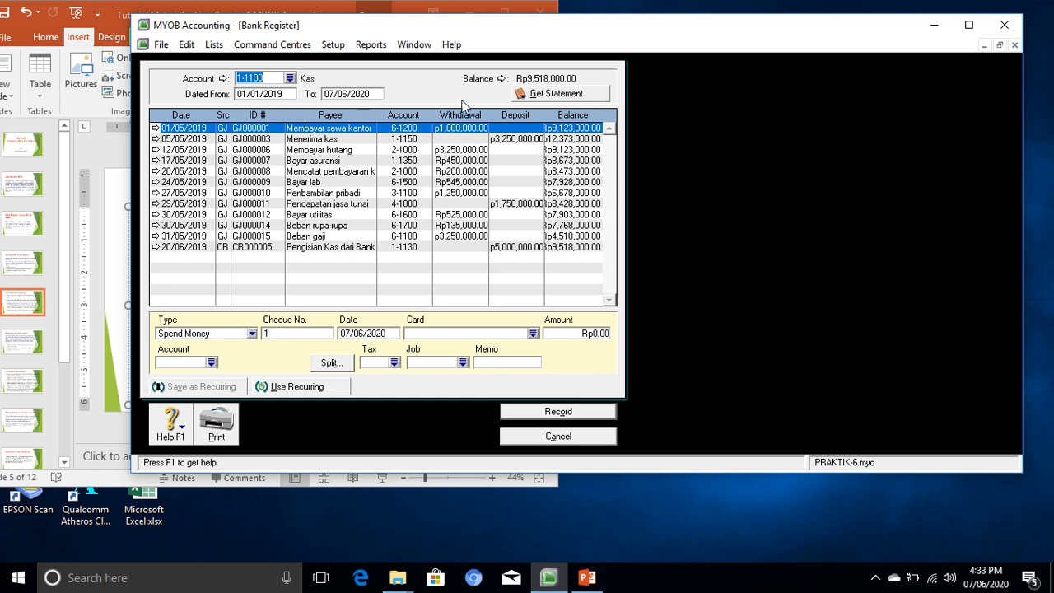
{"action": "left_click", "coordinate": [291, 78]}
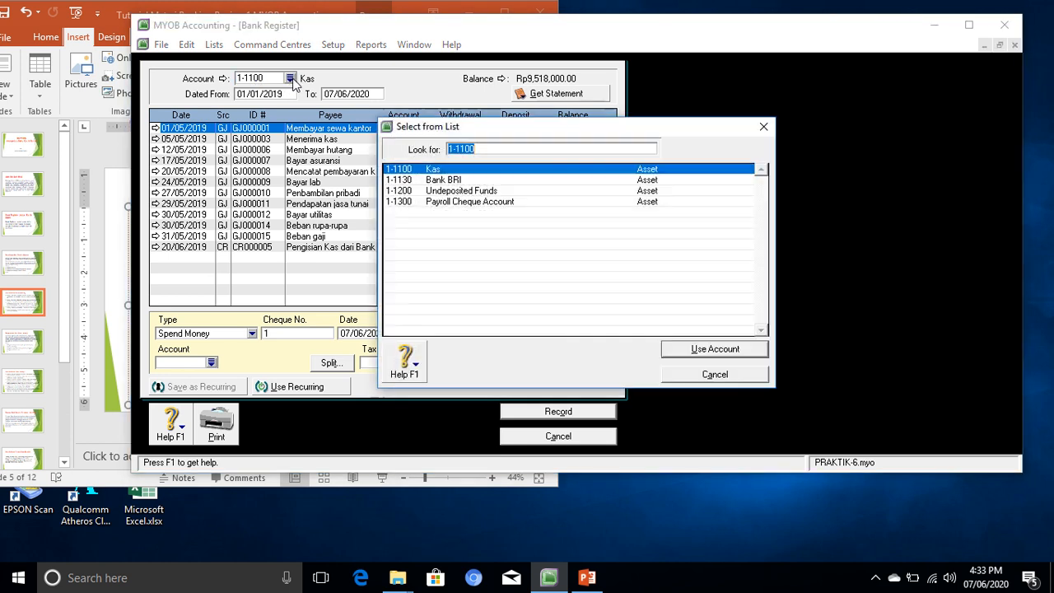
{"action": "double_click", "coordinate": [443, 181]}
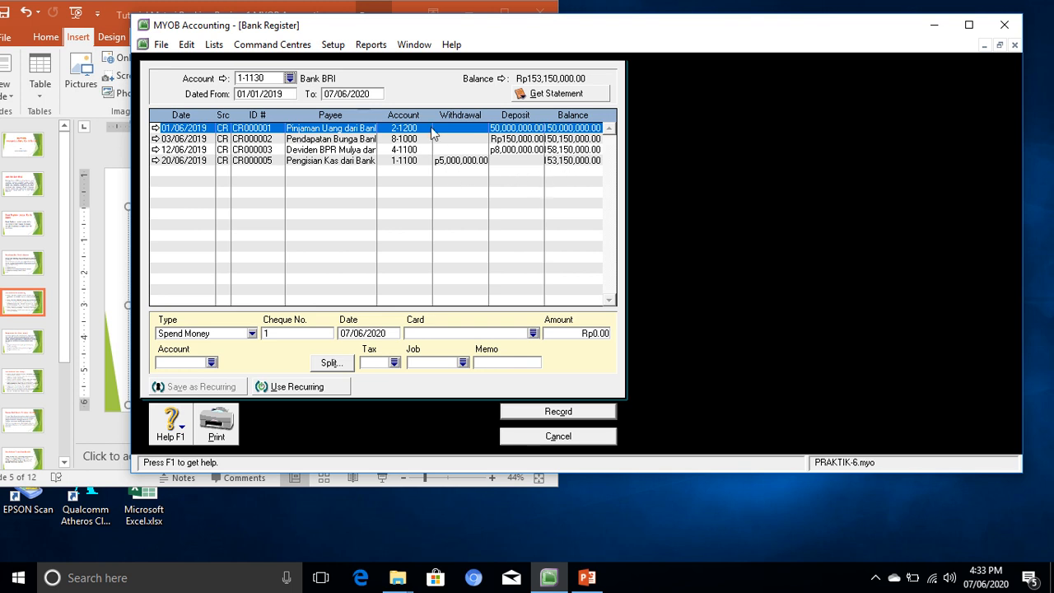
{"action": "left_click", "coordinate": [289, 78]}
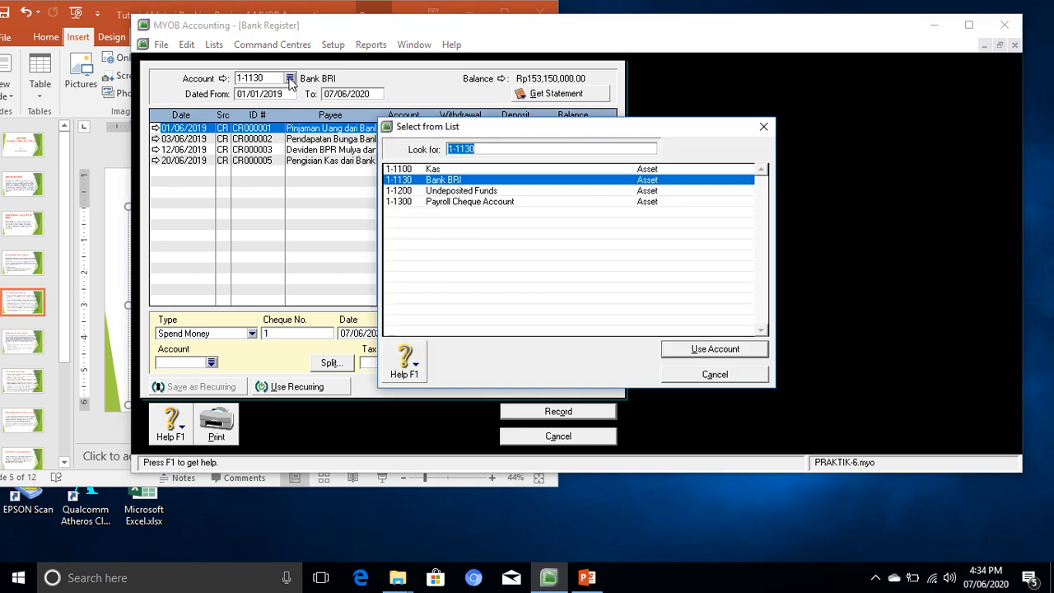
{"action": "double_click", "coordinate": [439, 191]}
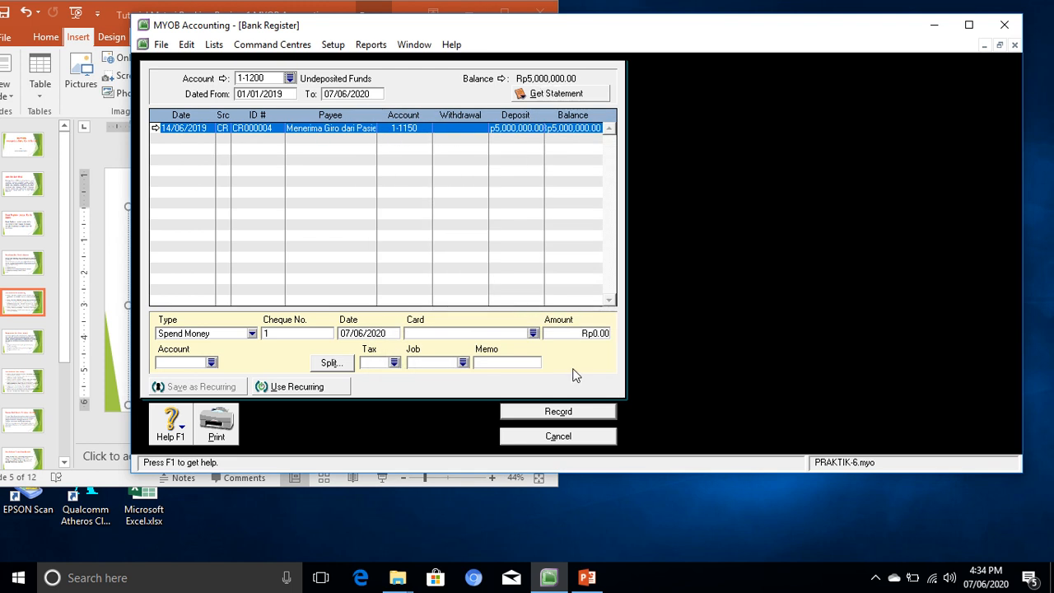
Close the Bank Register and Receive Money windows, and minimize MYOB to return to the PowerPoint slides
{"action": "left_click", "coordinate": [551, 437]}
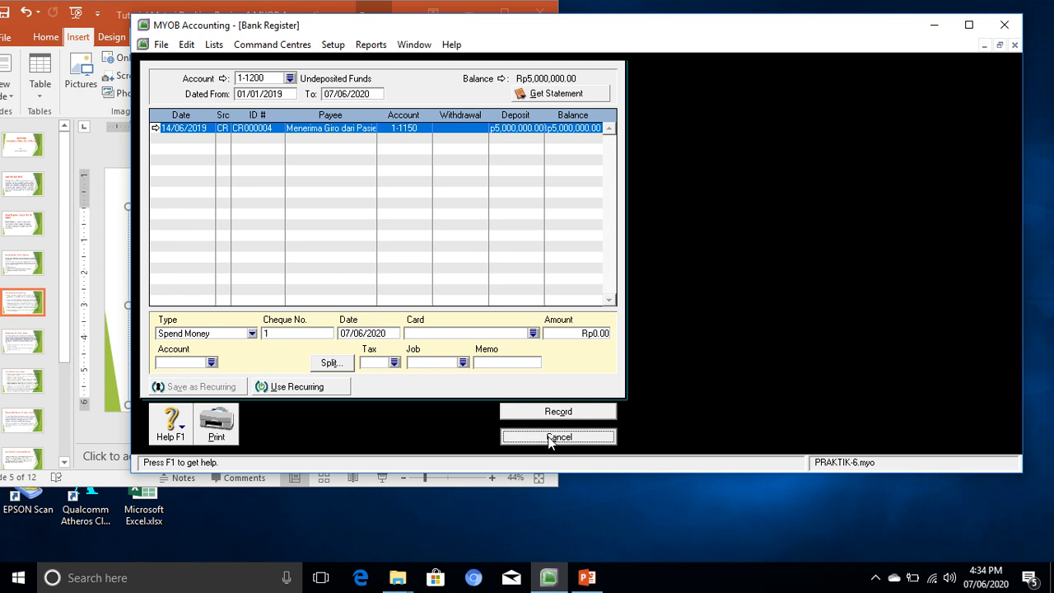
{"action": "left_click", "coordinate": [546, 436]}
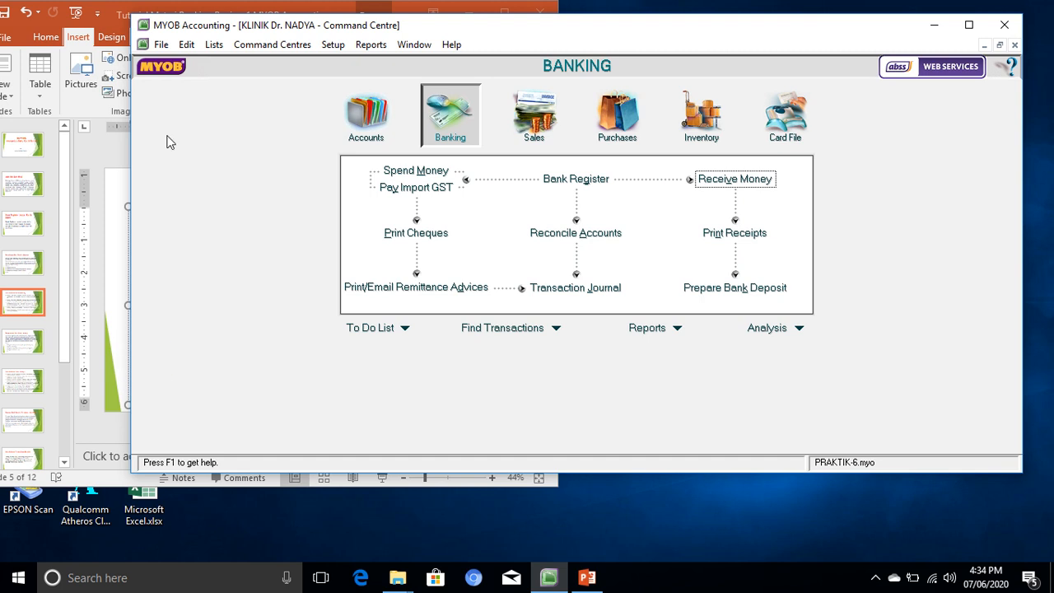
{"action": "left_click", "coordinate": [922, 28]}
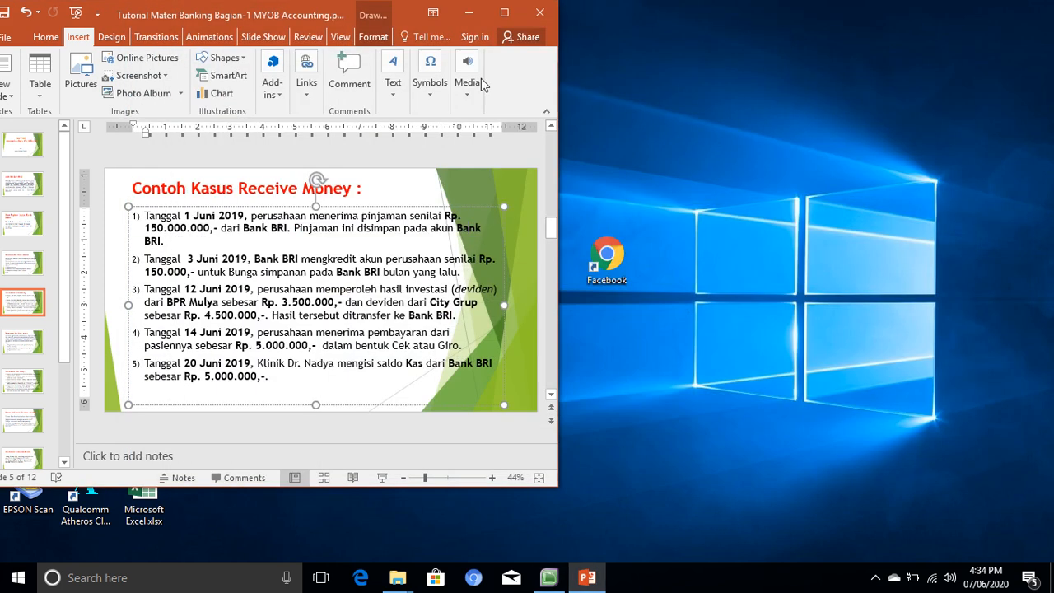
Enlarge the presentation window and read the explanation on slide 6, Pengeluaran Kas (Spend Money)
{"action": "left_click", "coordinate": [504, 13]}
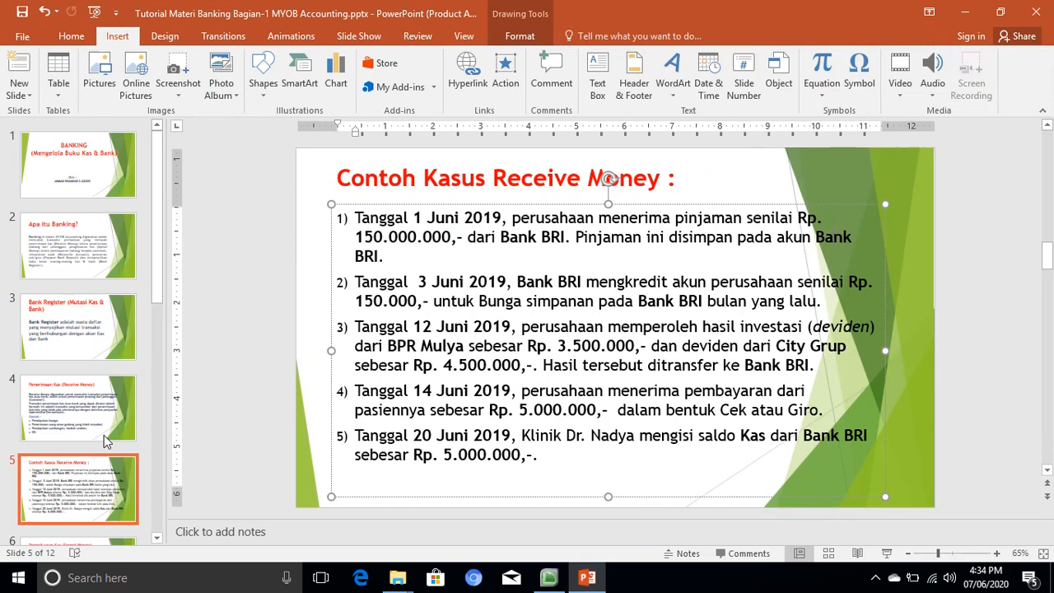
{"action": "left_click_drag", "start_coordinate": [155, 301], "coordinate": [148, 387]}
{"action": "left_click", "coordinate": [72, 380]}
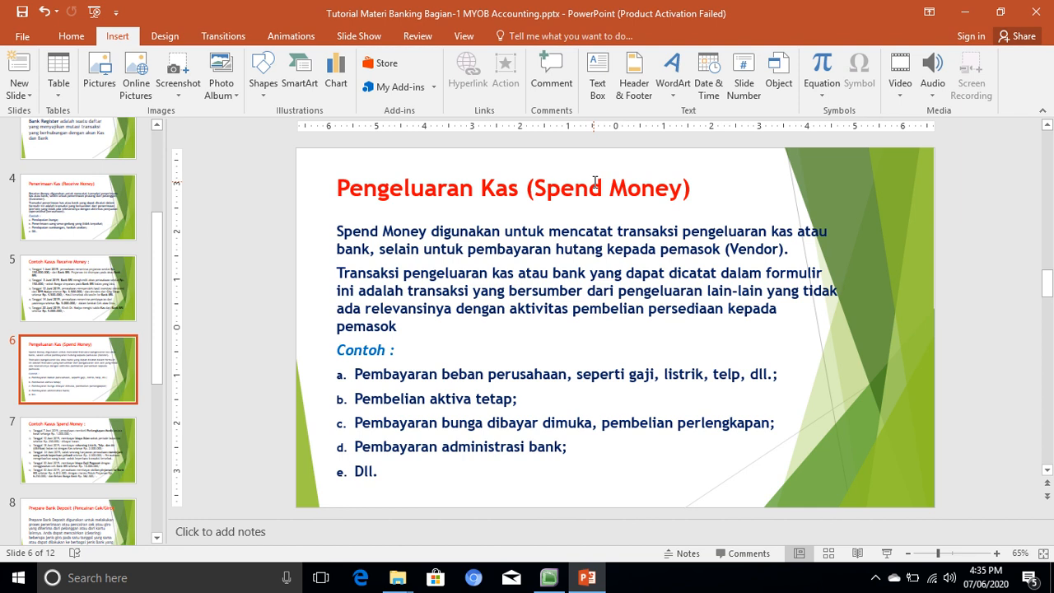
{"action": "double_click", "coordinate": [563, 251]}
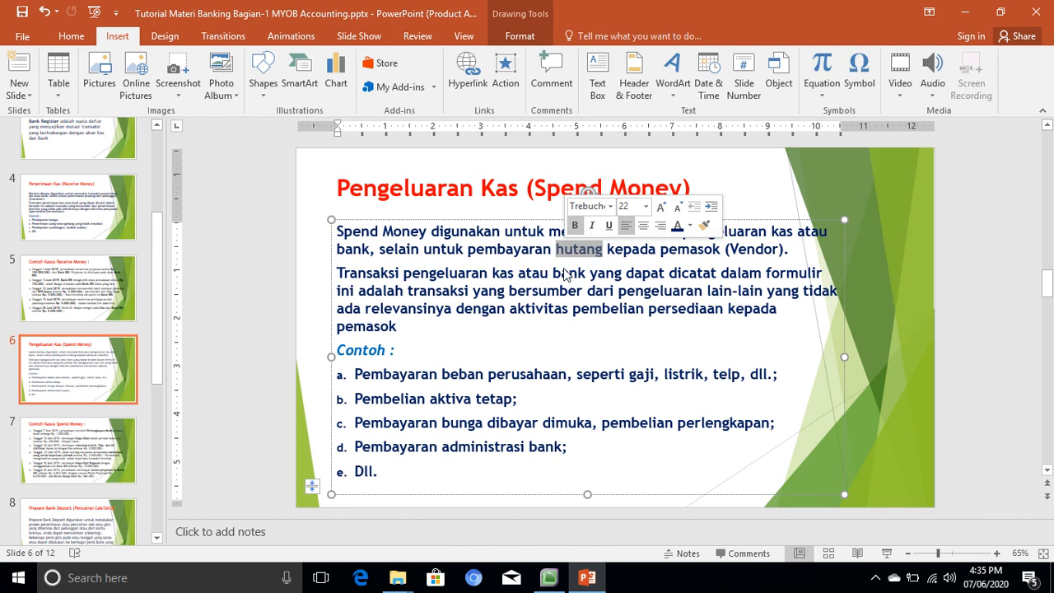
Switch to MYOB, view the Purchases command centre, go back to Banking and return to the PowerPoint slides
{"action": "left_click", "coordinate": [548, 578]}
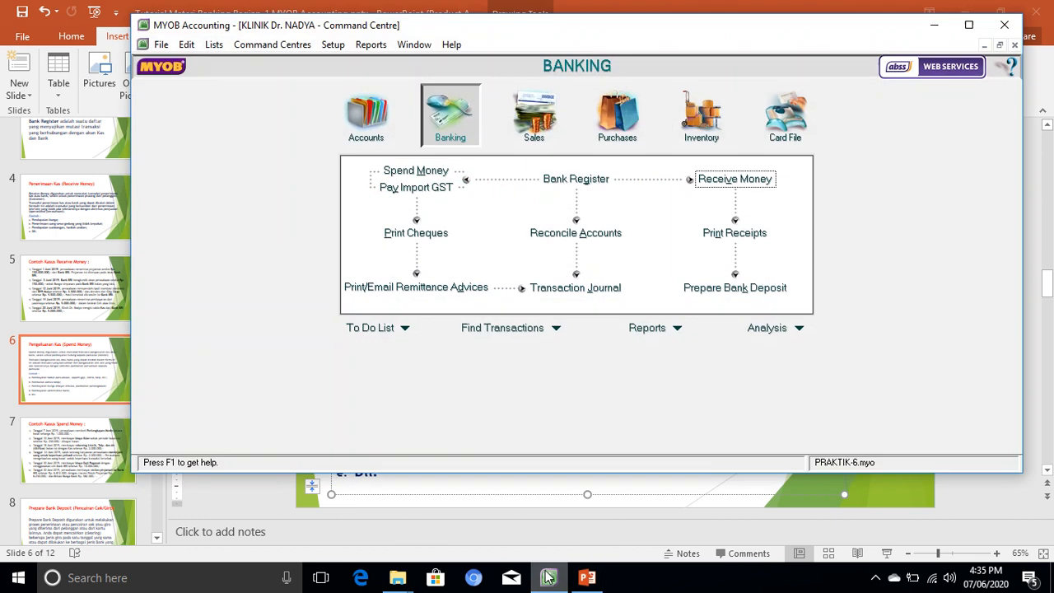
{"action": "left_click", "coordinate": [623, 122]}
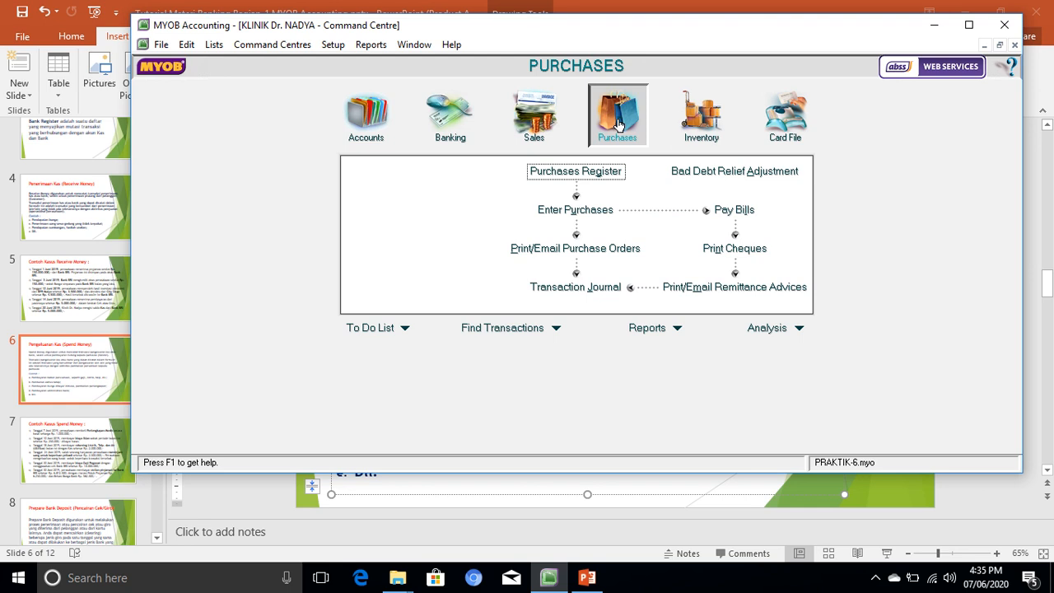
{"action": "left_click", "coordinate": [449, 134]}
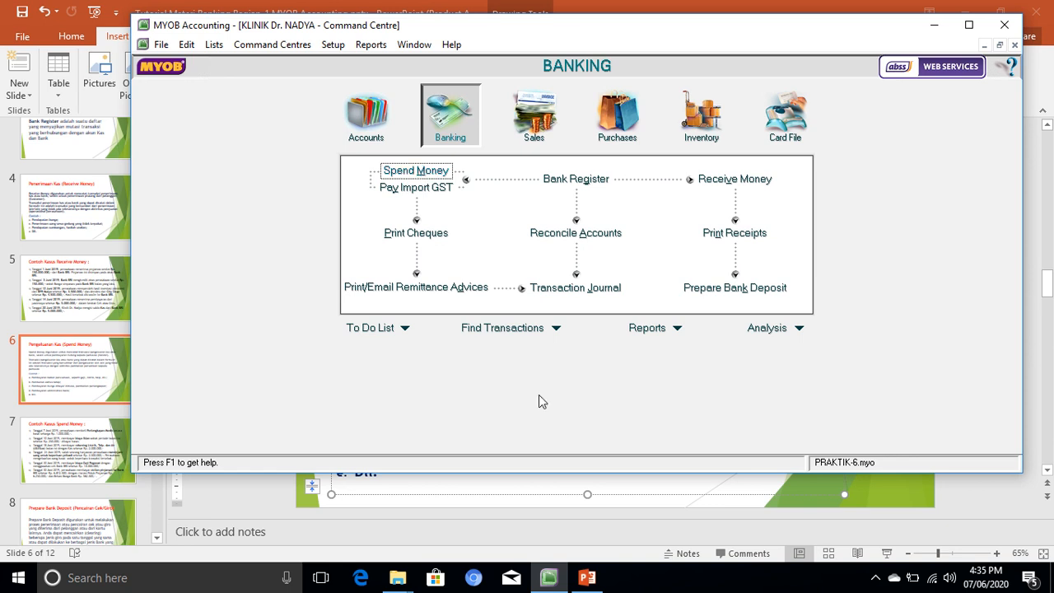
{"action": "left_click", "coordinate": [587, 578]}
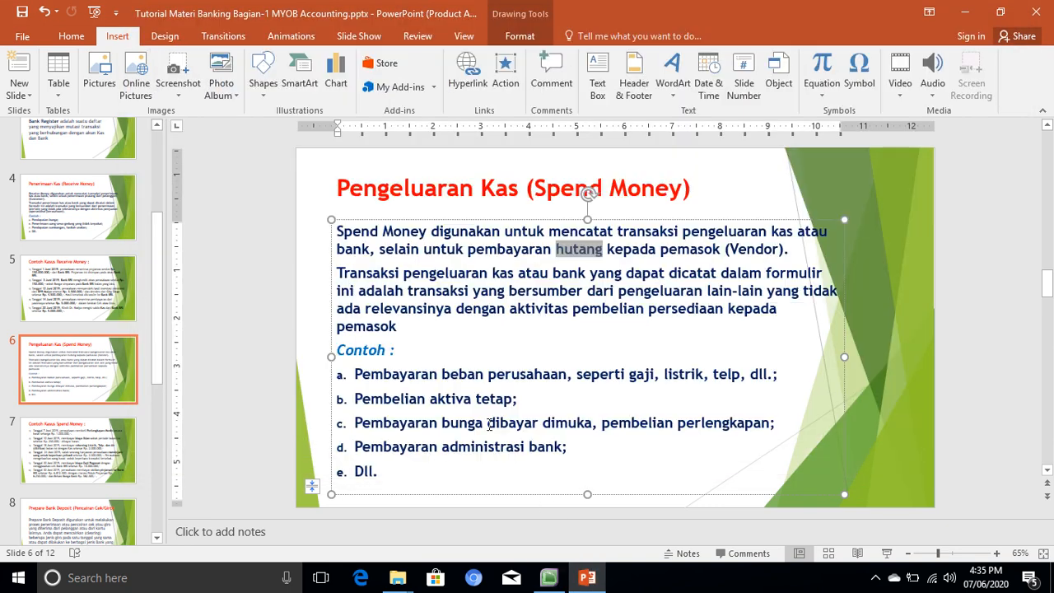
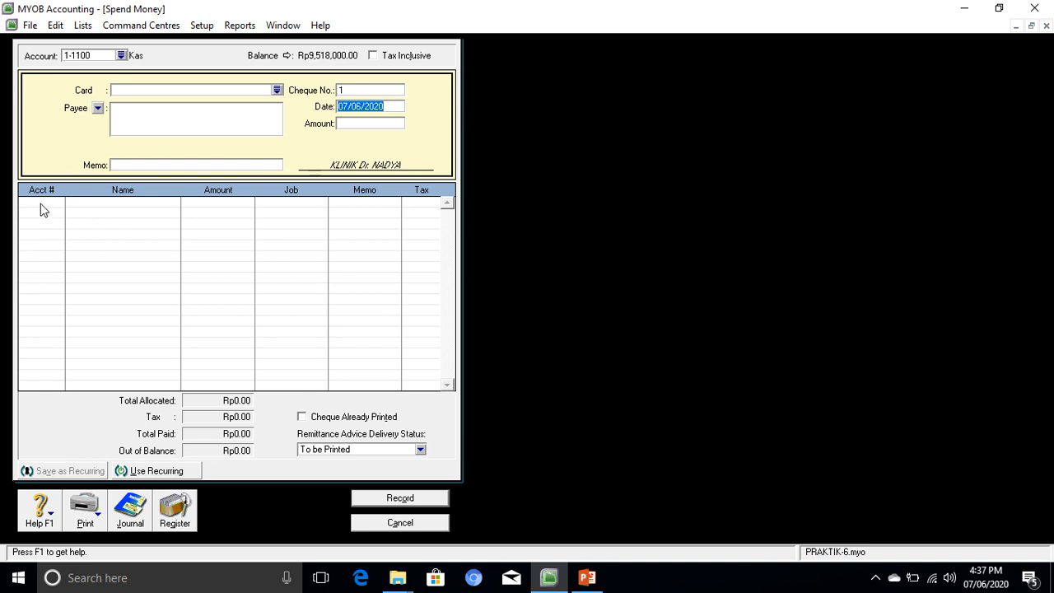
Arrange the MYOB Spend Money window beside the PowerPoint window showing slide 7, Contoh Kasus Spend Money
{"action": "left_click", "coordinate": [1000, 10]}
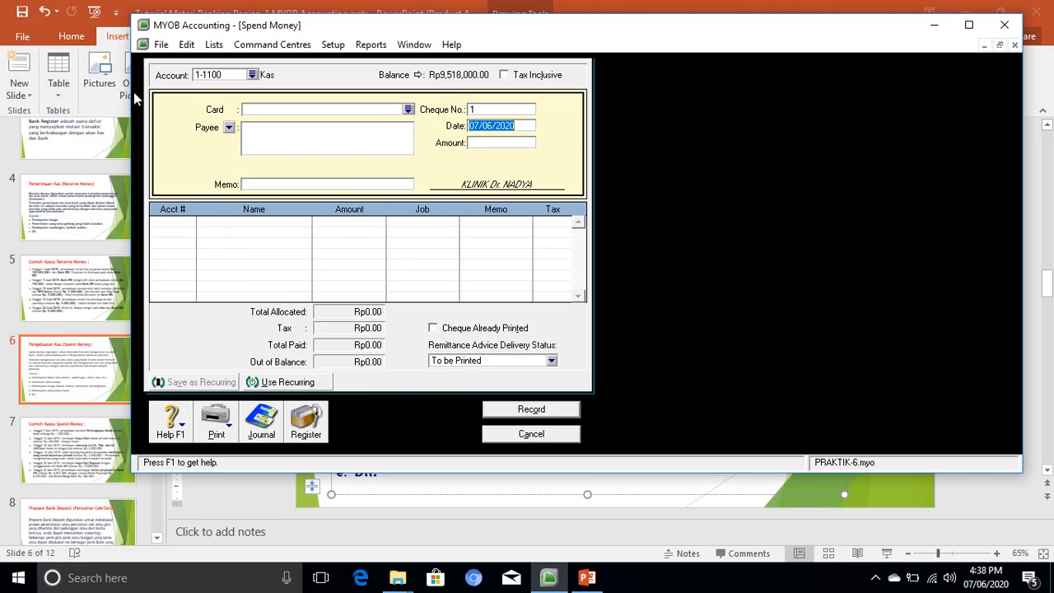
{"action": "left_click_drag", "start_coordinate": [132, 92], "coordinate": [521, 128]}
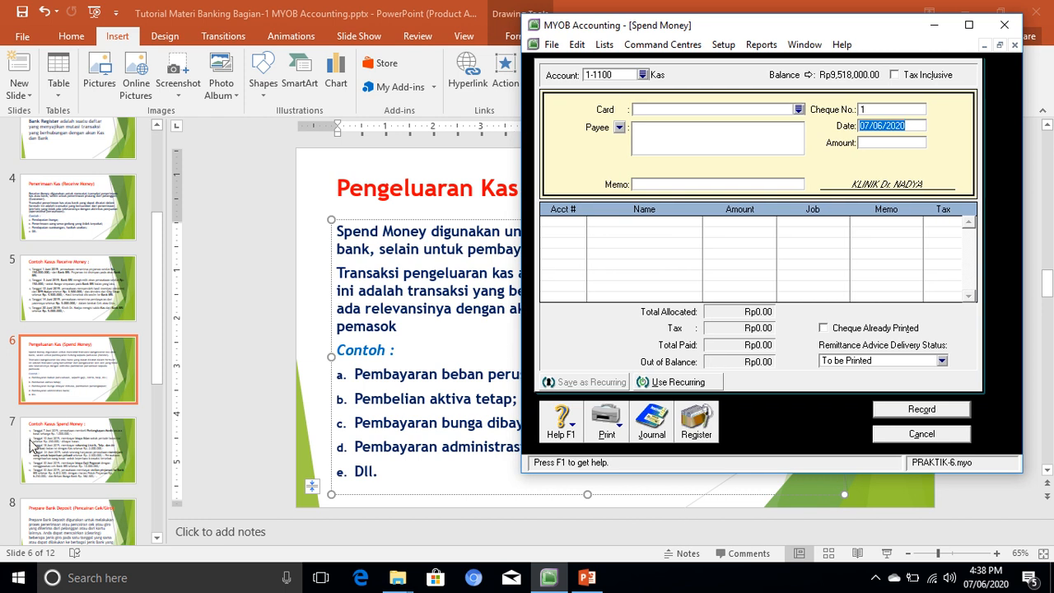
{"action": "left_click", "coordinate": [56, 451]}
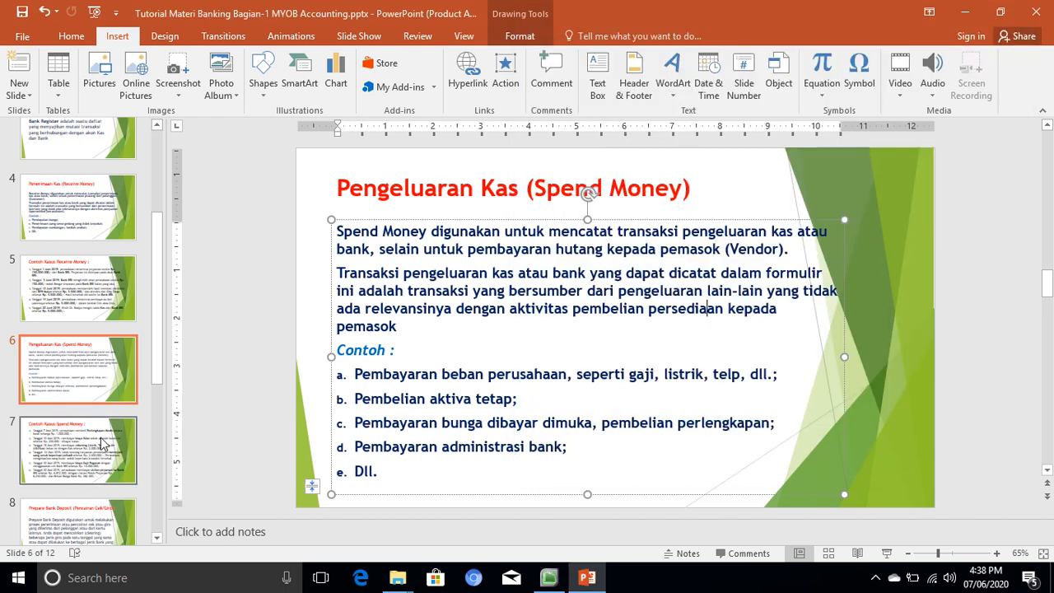
{"action": "left_click", "coordinate": [76, 447]}
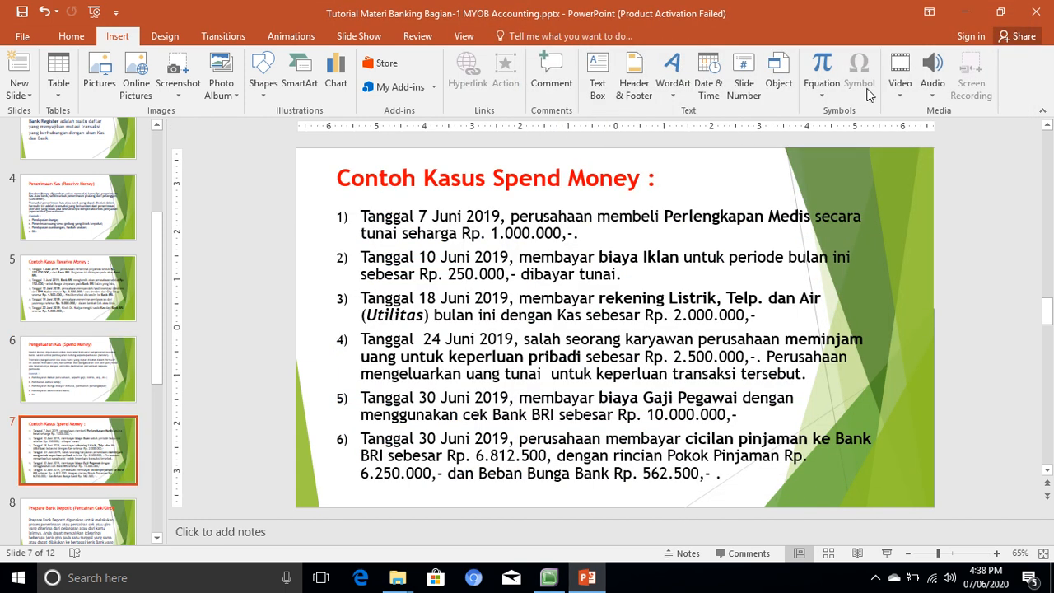
{"action": "left_click", "coordinate": [996, 15]}
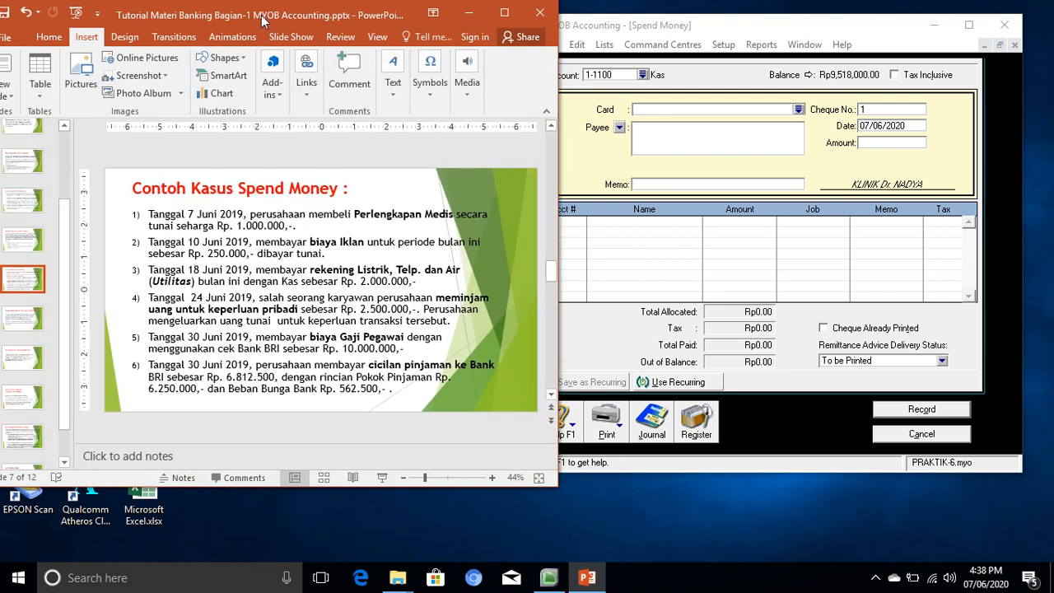
{"action": "left_click_drag", "start_coordinate": [264, 22], "coordinate": [244, 22]}
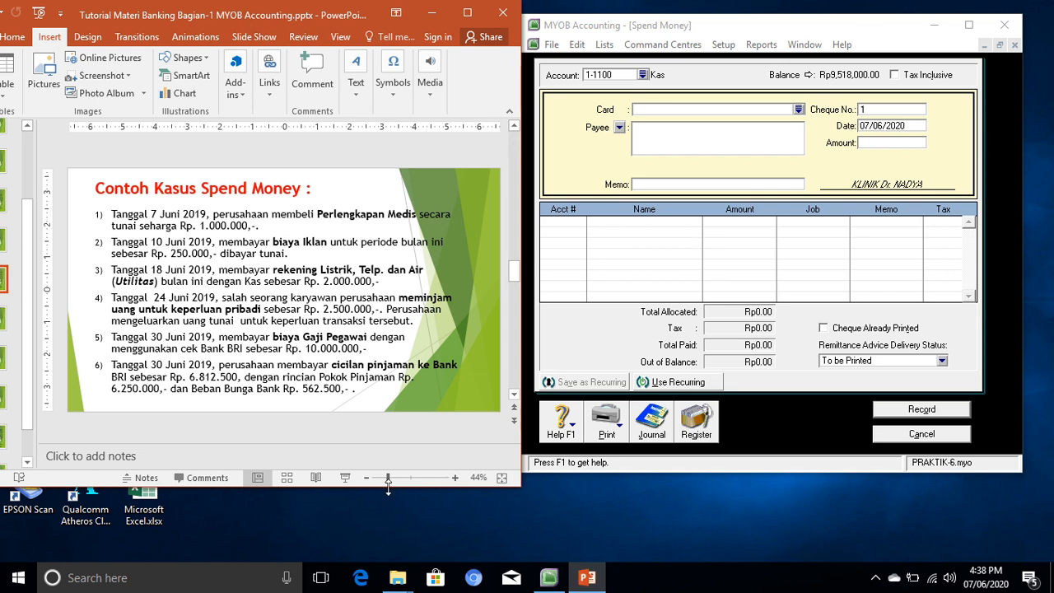
{"action": "left_click_drag", "start_coordinate": [388, 487], "coordinate": [380, 547]}
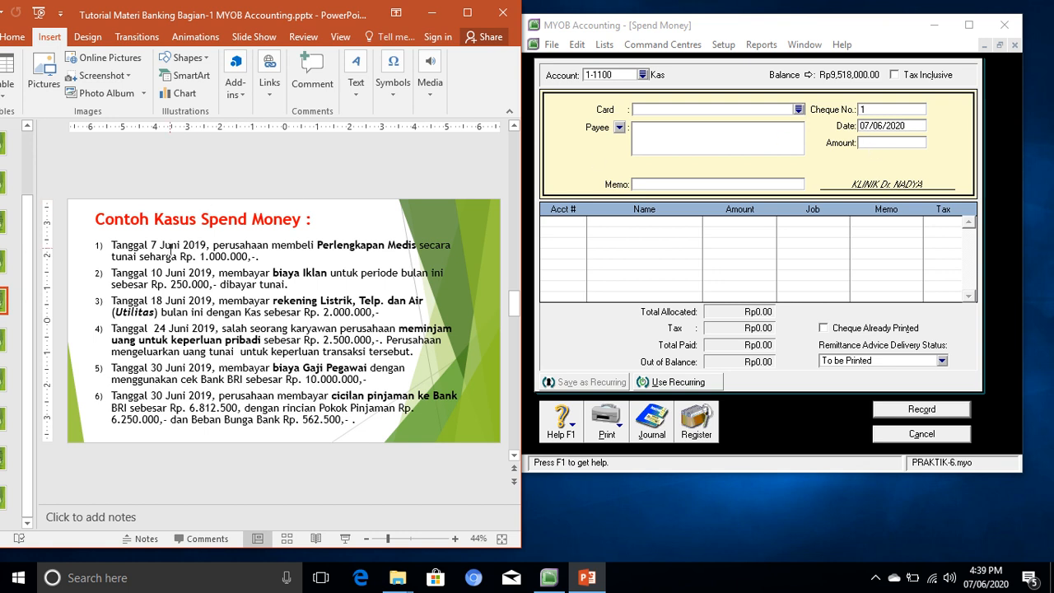
Enter the first payment from Kas with date 07/06/2019, amount Rp1,000,000 and memo "Pembelian Perlengkapan Medis"
{"action": "left_click", "coordinate": [915, 125]}
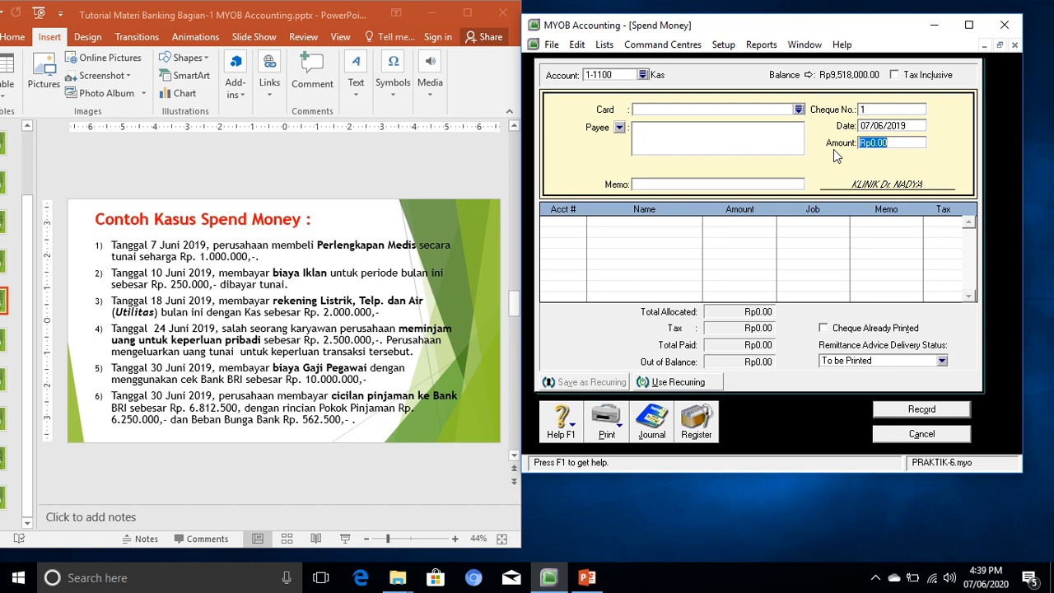
{"action": "type", "text": "1,"}
{"action": "type", "text": "000,0"}
{"action": "type", "text": "00"}
{"action": "key", "text": "Tab"}
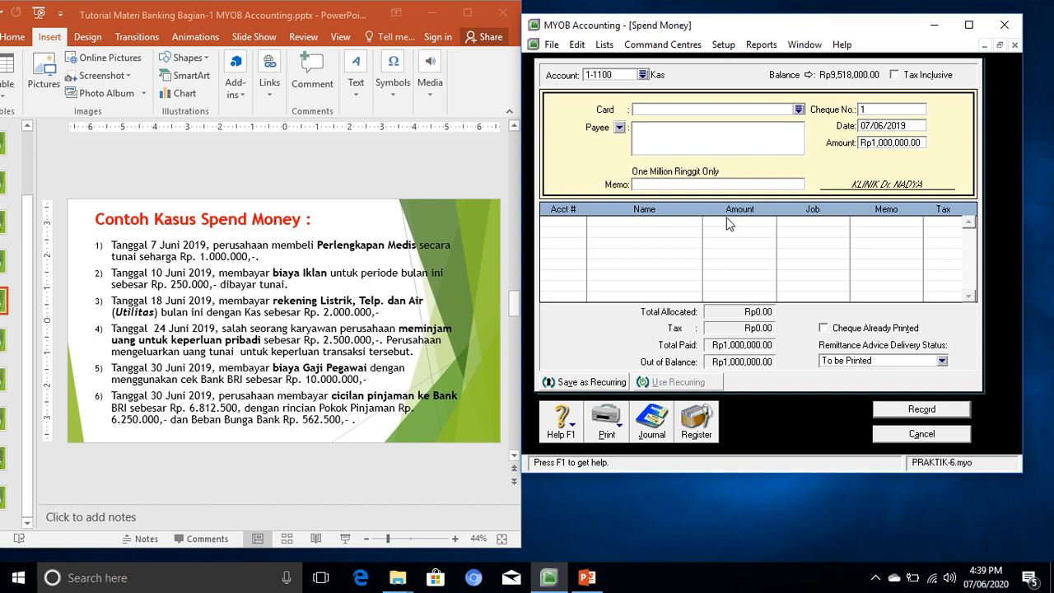
{"action": "left_click", "coordinate": [679, 185]}
{"action": "type", "text": "Pembelian Perlengkapan Medis"}
{"action": "key", "text": "Tab"}
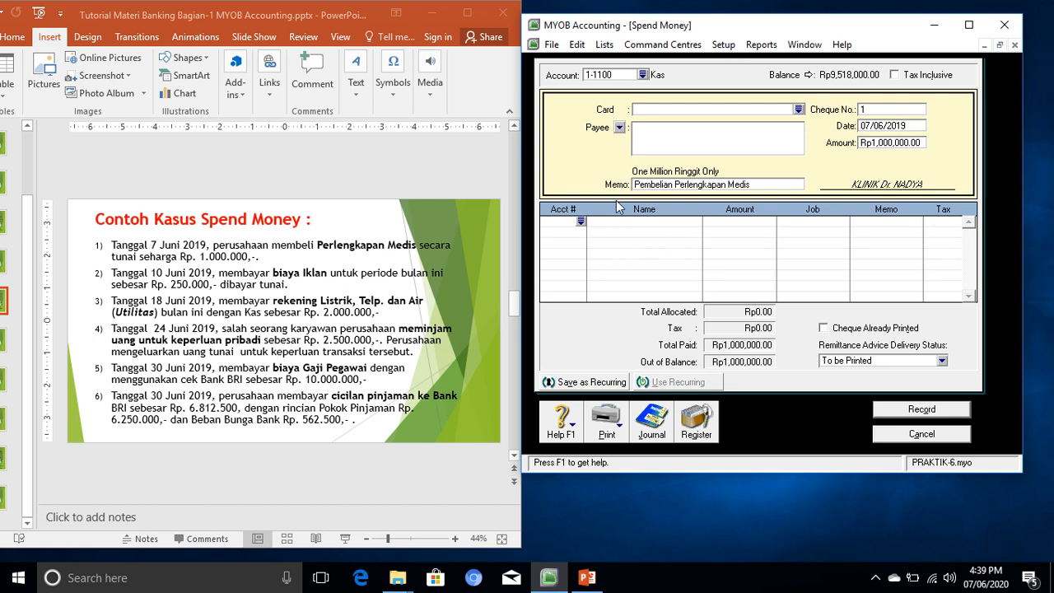
Allocate the medical supplies payment to account 1-1250 Perlengkapan Medis
{"action": "left_click", "coordinate": [581, 221]}
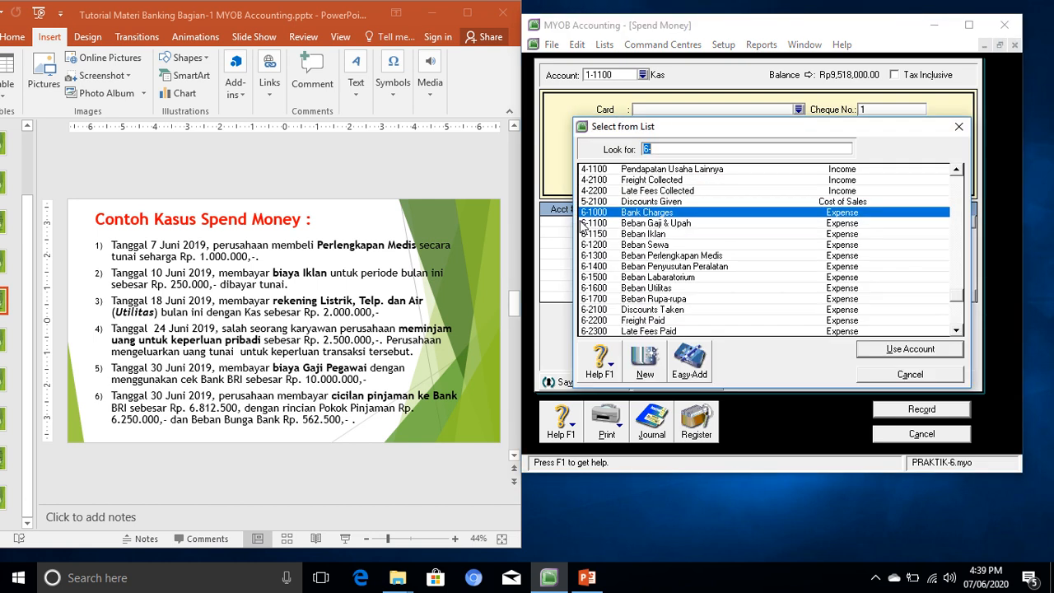
{"action": "scroll", "coordinate": [699, 192], "scroll_direction": "up", "scroll_amount": 4}
{"action": "scroll", "coordinate": [698, 191], "scroll_direction": "up", "scroll_amount": 4}
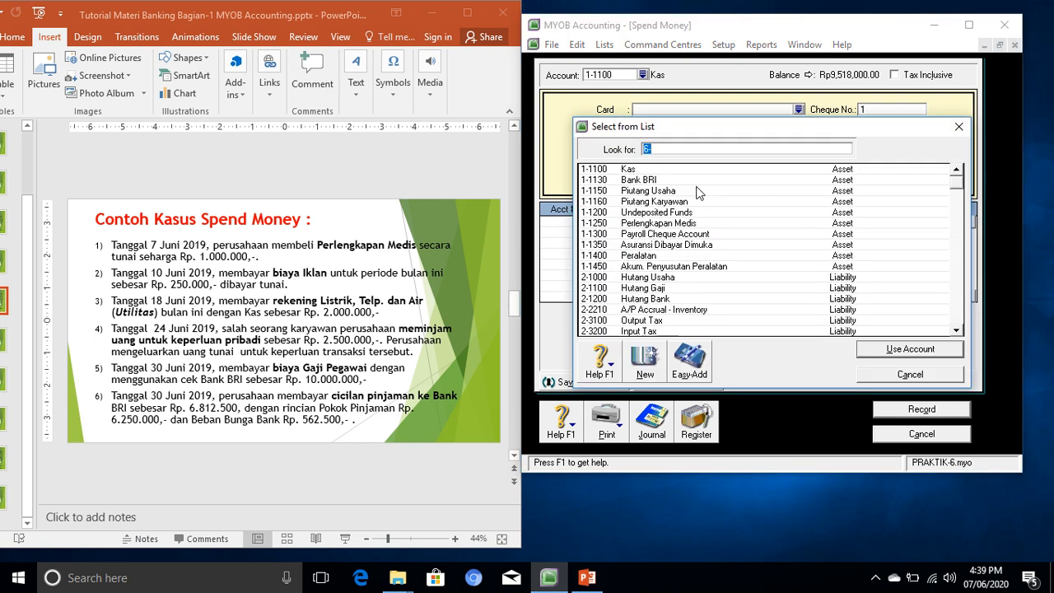
{"action": "left_click", "coordinate": [650, 224]}
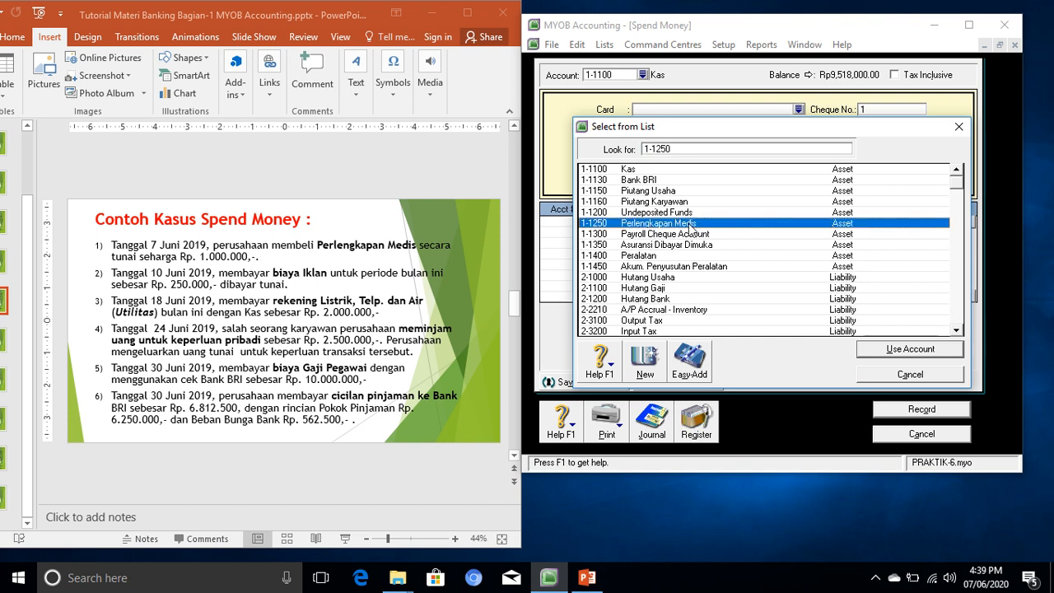
{"action": "double_click", "coordinate": [690, 228]}
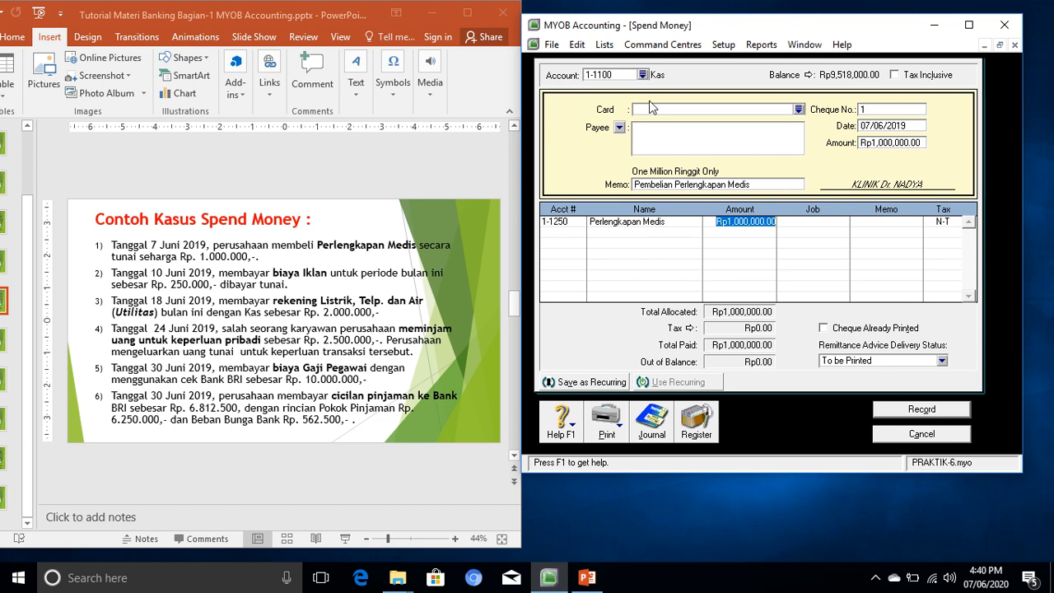
Record the medical supplies payment, review its entry in the Transaction Journal and close the journal
{"action": "left_click", "coordinate": [922, 410]}
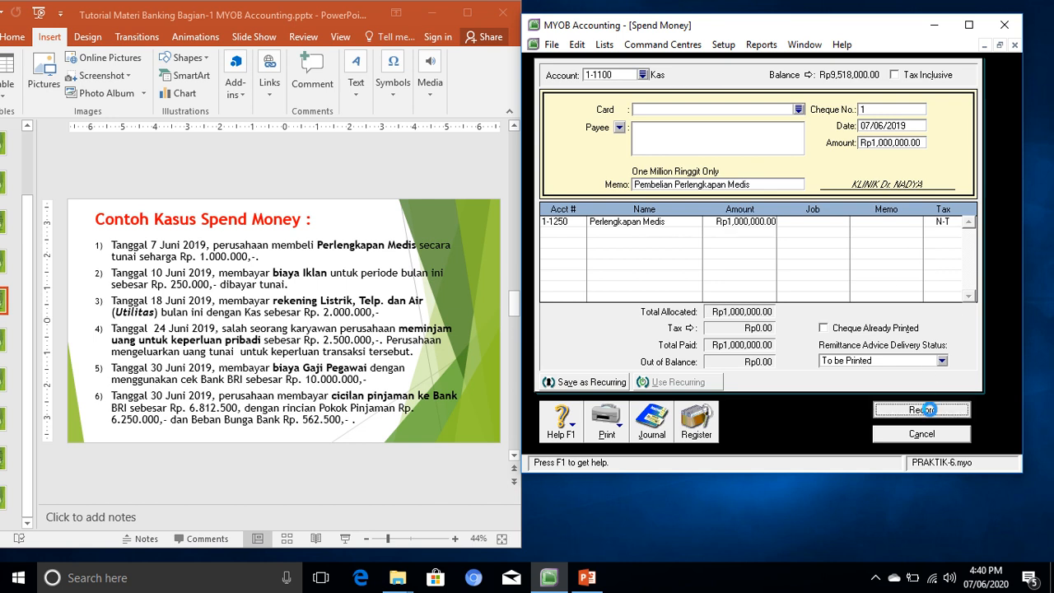
{"action": "left_click", "coordinate": [655, 425]}
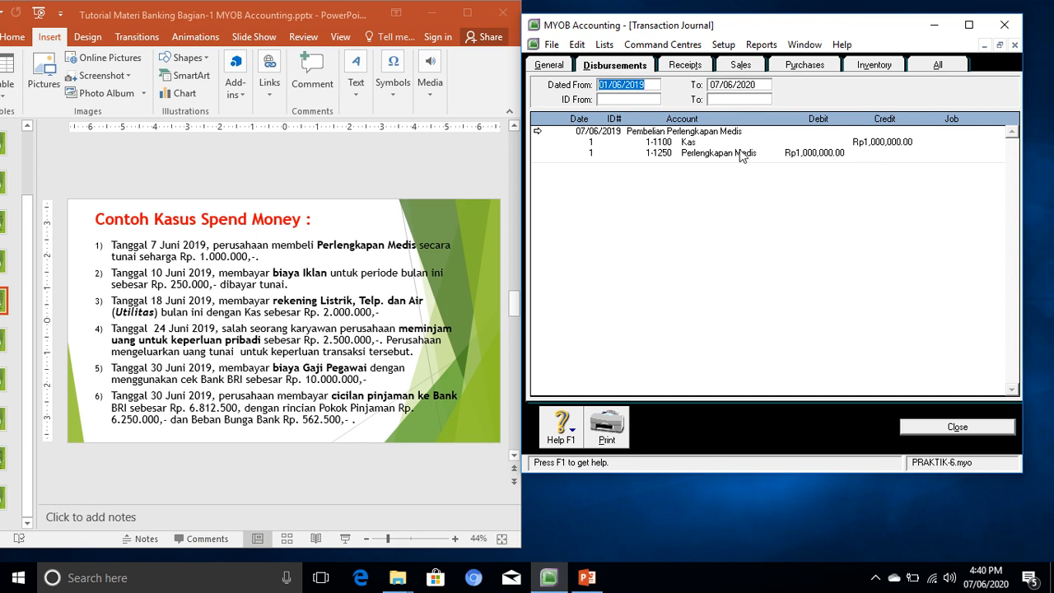
{"action": "left_click", "coordinate": [956, 427]}
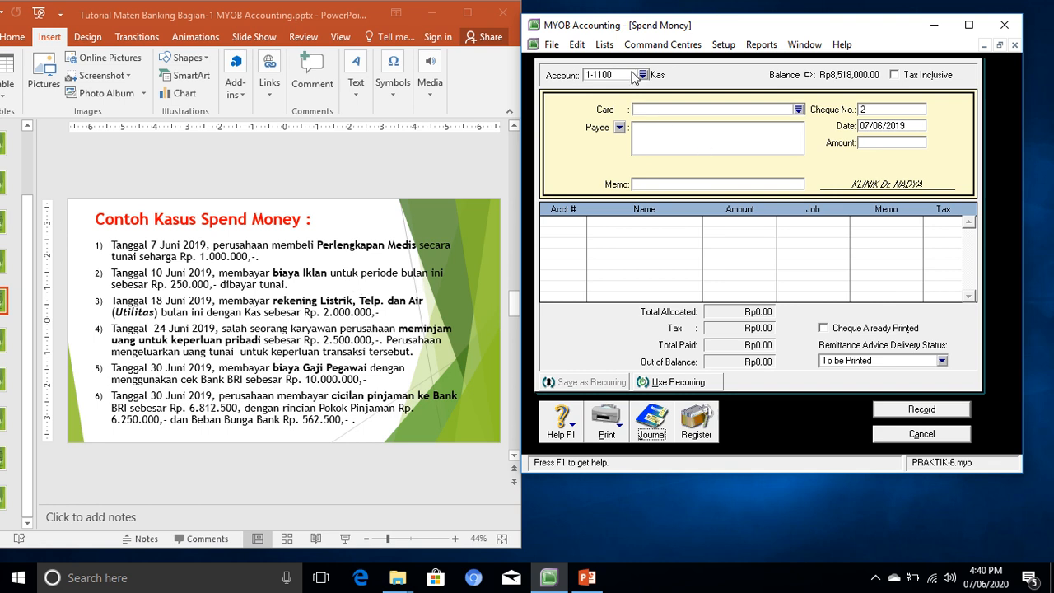
Set the second payment's date to 10/06/2019 and its amount to Rp250,000
{"action": "double_click", "coordinate": [866, 125]}
{"action": "type", "text": "10"}
{"action": "key", "text": "Tab"}
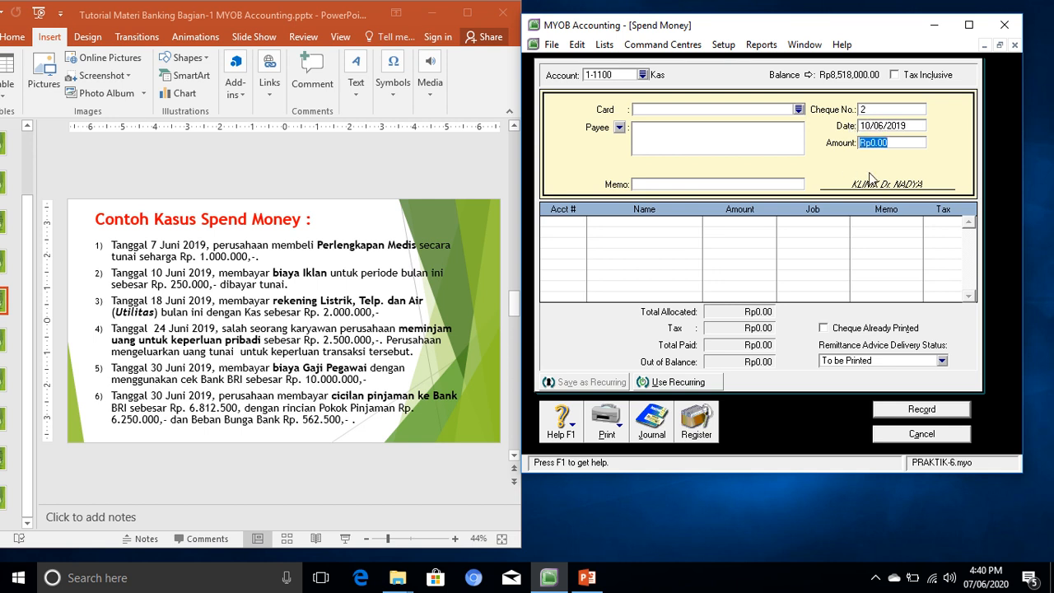
{"action": "type", "text": "2"}
{"action": "type", "text": "50,000"}
{"action": "key", "text": "Tab"}
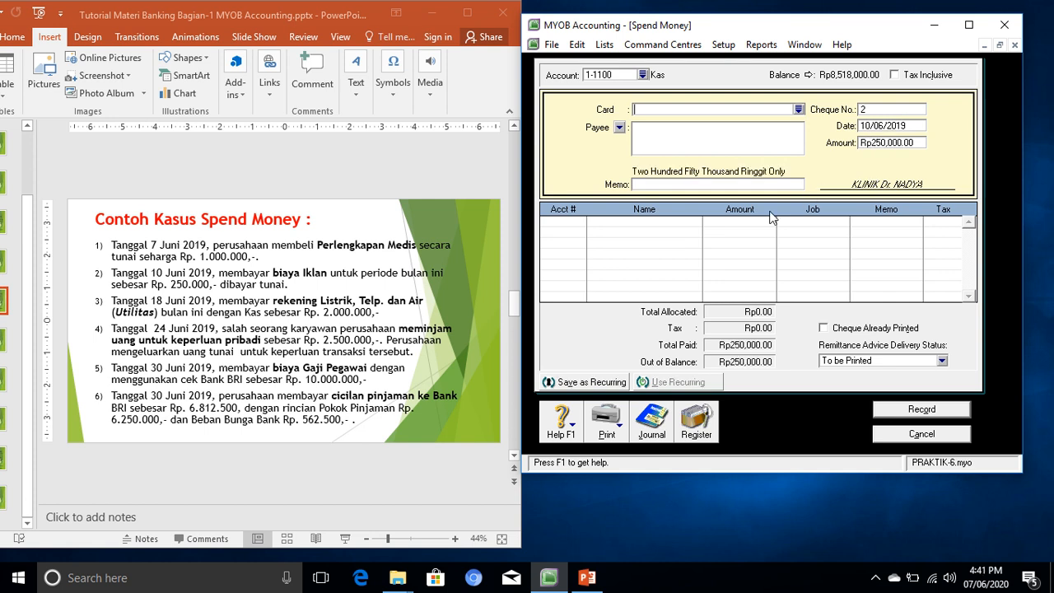
Enter the memo "Membayar Biaya Iklan" and allocate the payment to account 6-1150 Beban Iklan
{"action": "left_click", "coordinate": [660, 186]}
{"action": "type", "text": "Membayar Biaya Iklan"}
{"action": "key", "text": "Tab"}
{"action": "type", "text": "6"}
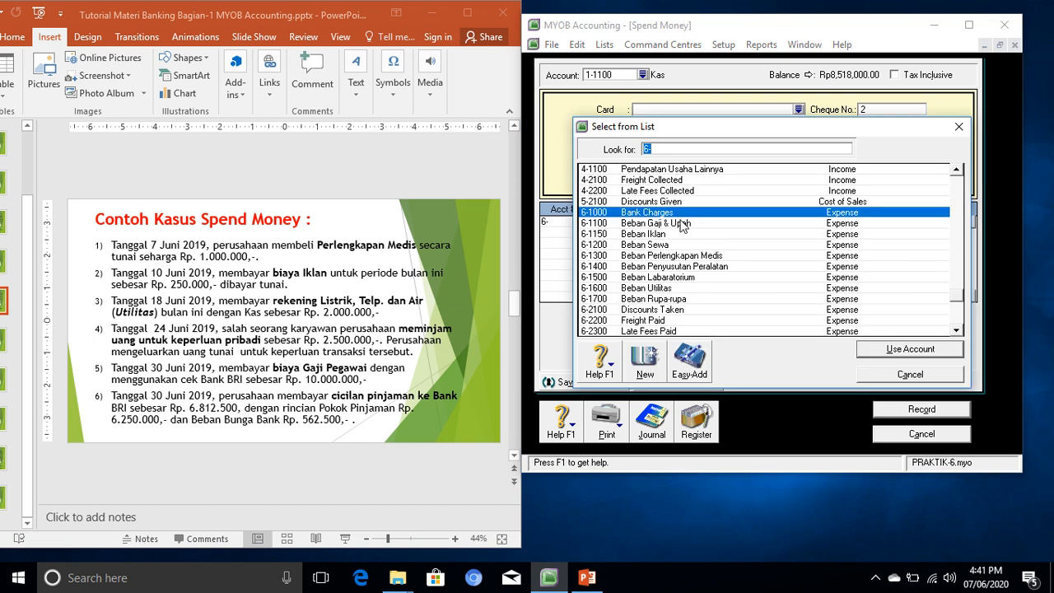
{"action": "double_click", "coordinate": [647, 235]}
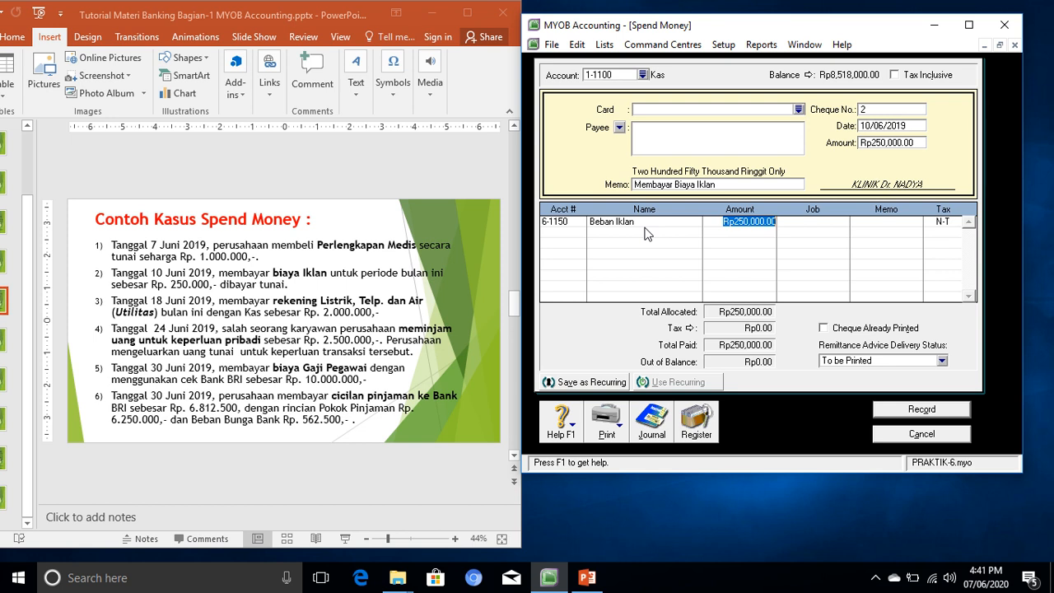
Record the advertising payment, review its entry in the Transaction Journal and close the journal
{"action": "left_click", "coordinate": [926, 409]}
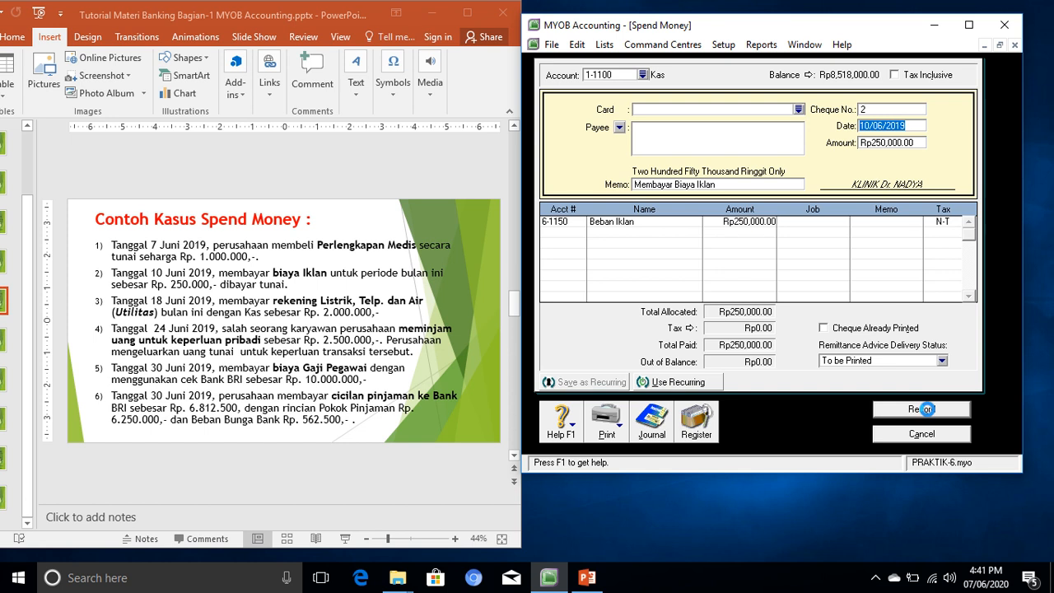
{"action": "left_click", "coordinate": [655, 428]}
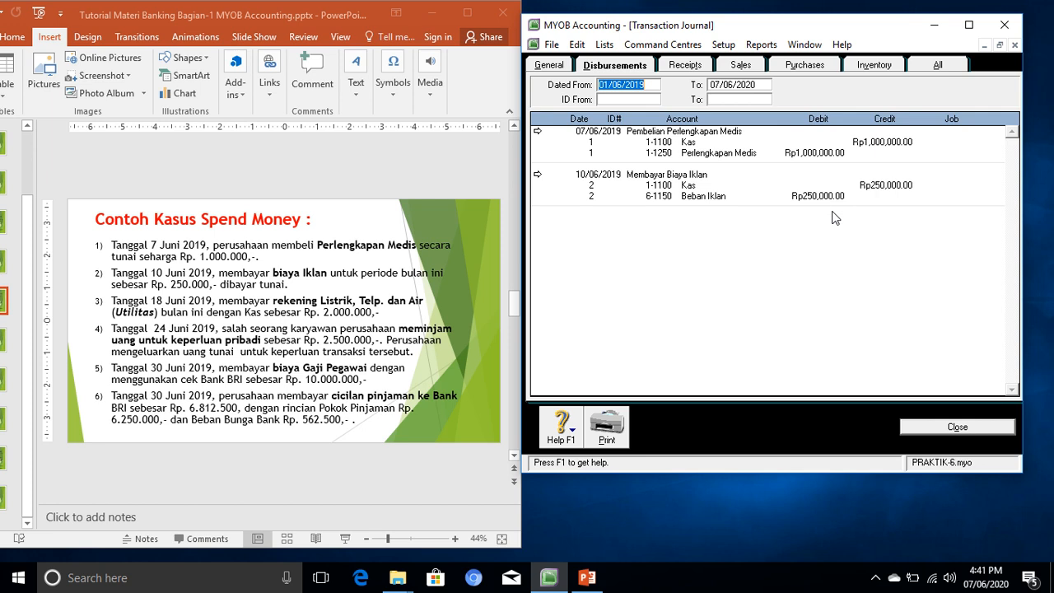
{"action": "left_click", "coordinate": [962, 429]}
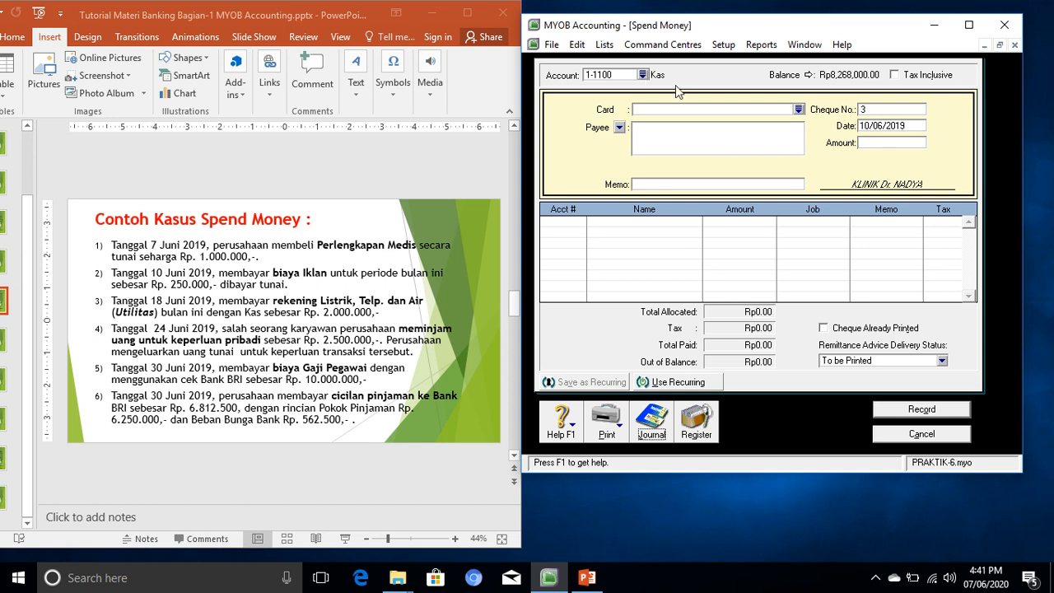
Set the third payment's date to 18/06/2019 and its amount to Rp2,000,000
{"action": "left_click", "coordinate": [871, 126]}
{"action": "type", "text": "8"}
{"action": "key", "text": "Tab"}
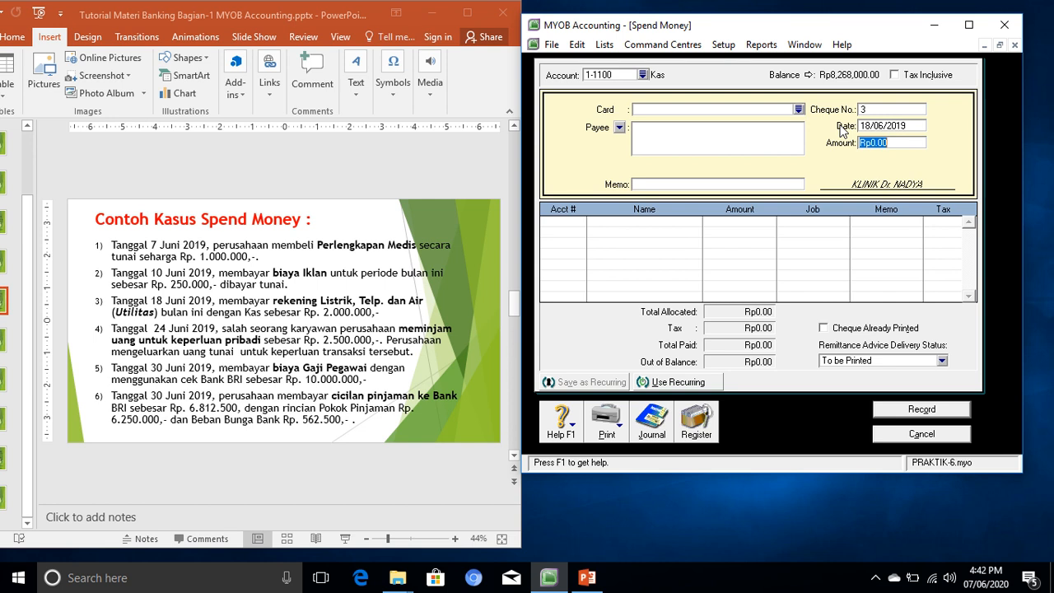
{"action": "type", "text": "2000"}
{"action": "key", "text": "Tab"}
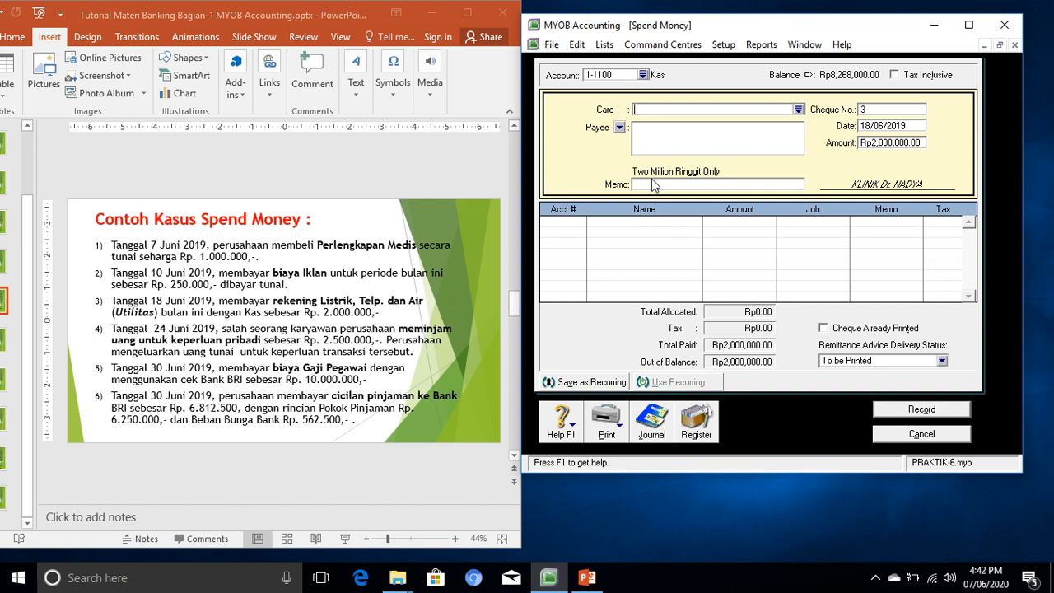
Enter the memo "Membayar Utilitas" and allocate the third payment to account 6-1600 Beban Utilitas
{"action": "left_click", "coordinate": [643, 185]}
{"action": "type", "text": "Membayara U"}
{"action": "key", "text": "BackSpace"}
{"action": "key", "text": "BackSpace"}
{"action": "key", "text": "BackSpace"}
{"action": "key", "text": "BackSpace"}
{"action": "type", "text": "r Ut"}
{"action": "key", "text": "Tab"}
{"action": "type", "text": "6-"}
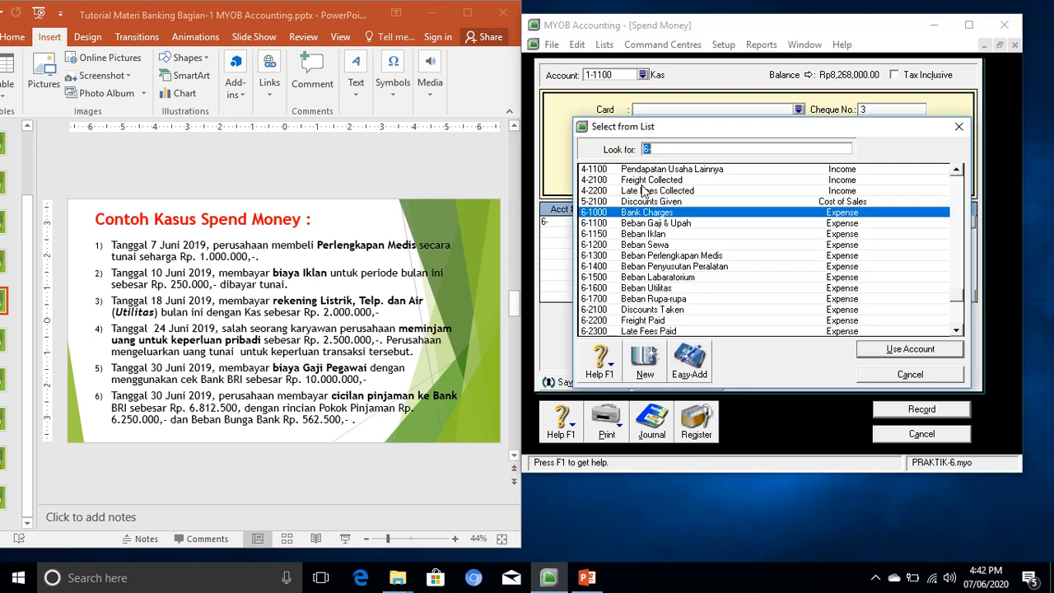
{"action": "left_click", "coordinate": [647, 289]}
{"action": "double_click", "coordinate": [647, 289]}
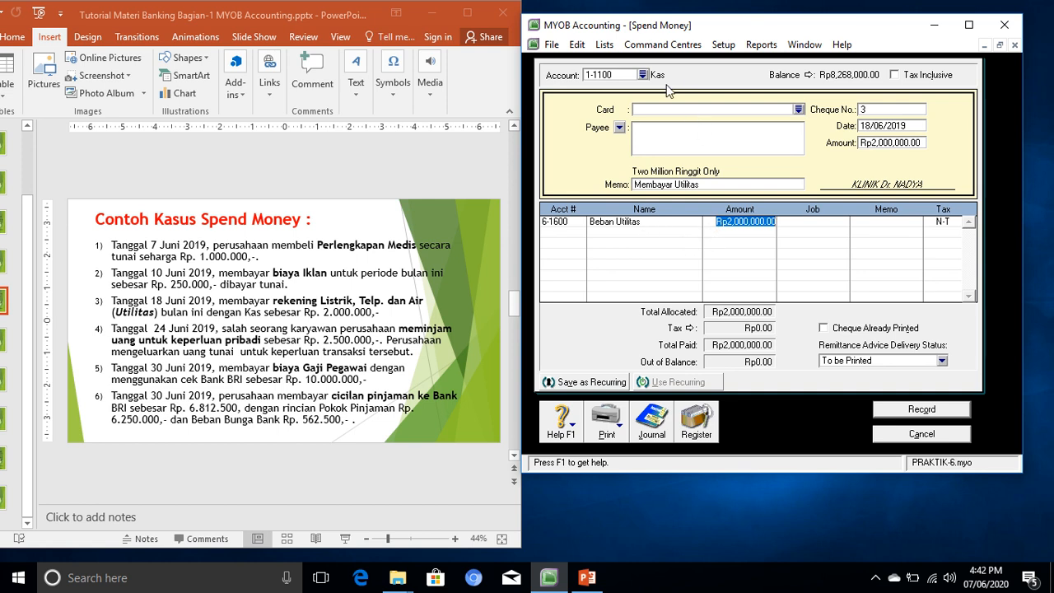
Record the utilities payment, review its entry in the Transaction Journal and close the journal
{"action": "left_click", "coordinate": [946, 410]}
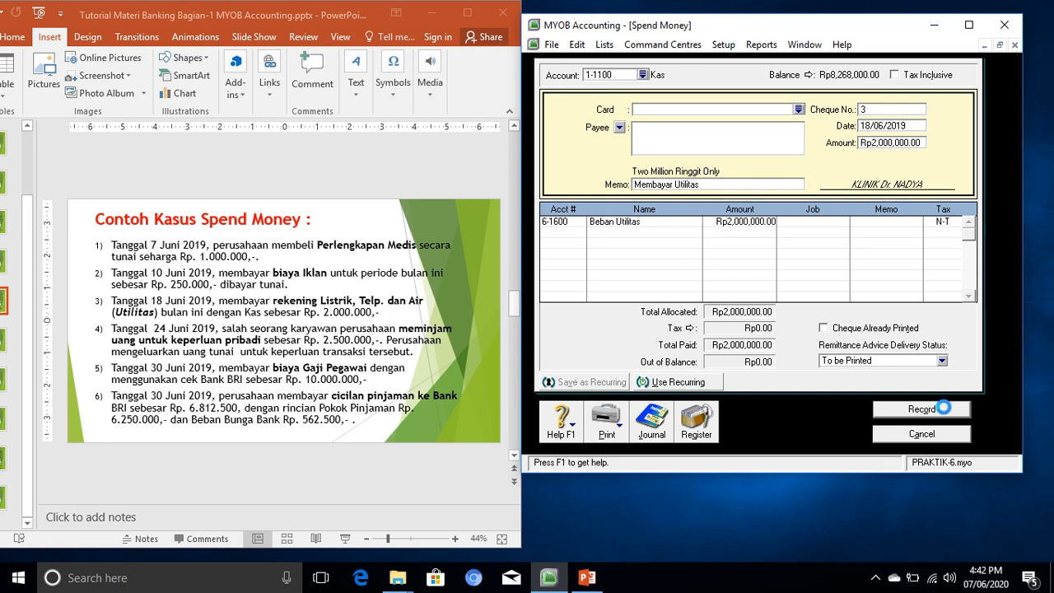
{"action": "left_click", "coordinate": [662, 434]}
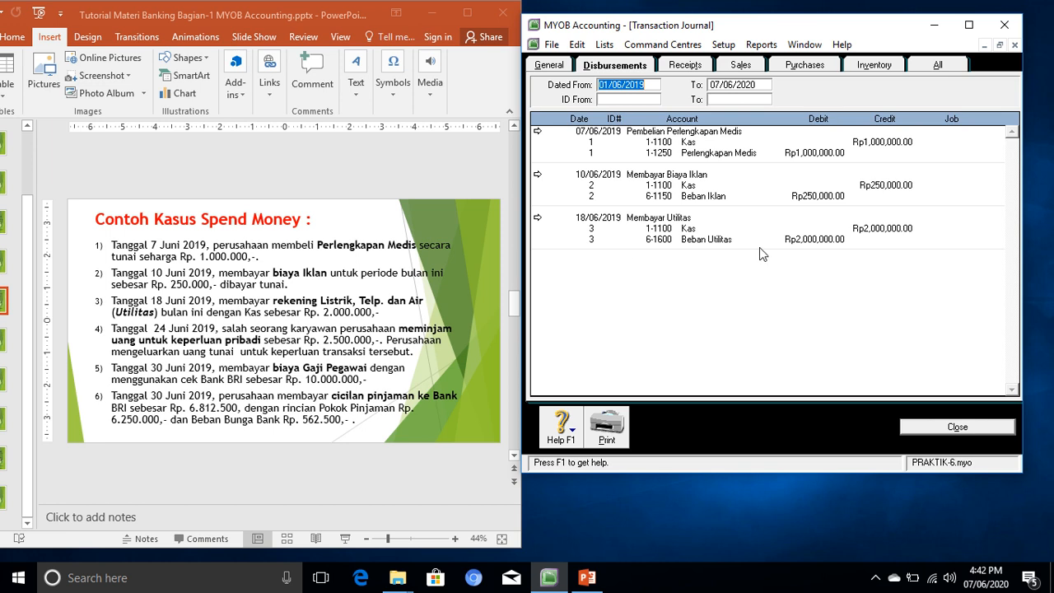
{"action": "left_click", "coordinate": [973, 425]}
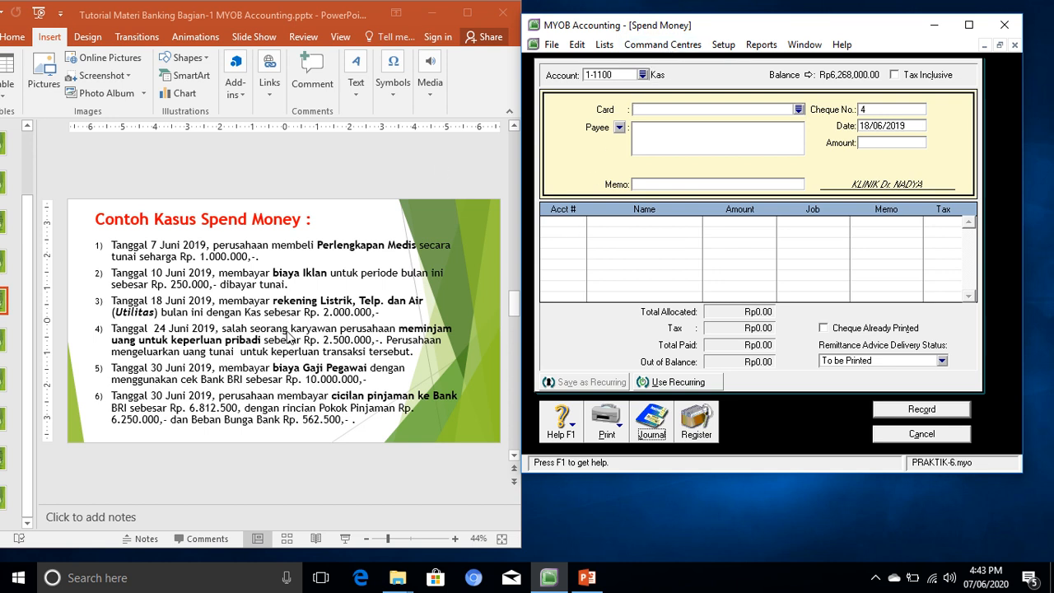
Set the fourth payment's date to 24/06/2019 and its amount to Rp2,500,000
{"action": "double_click", "coordinate": [866, 126]}
{"action": "type", "text": "2"}
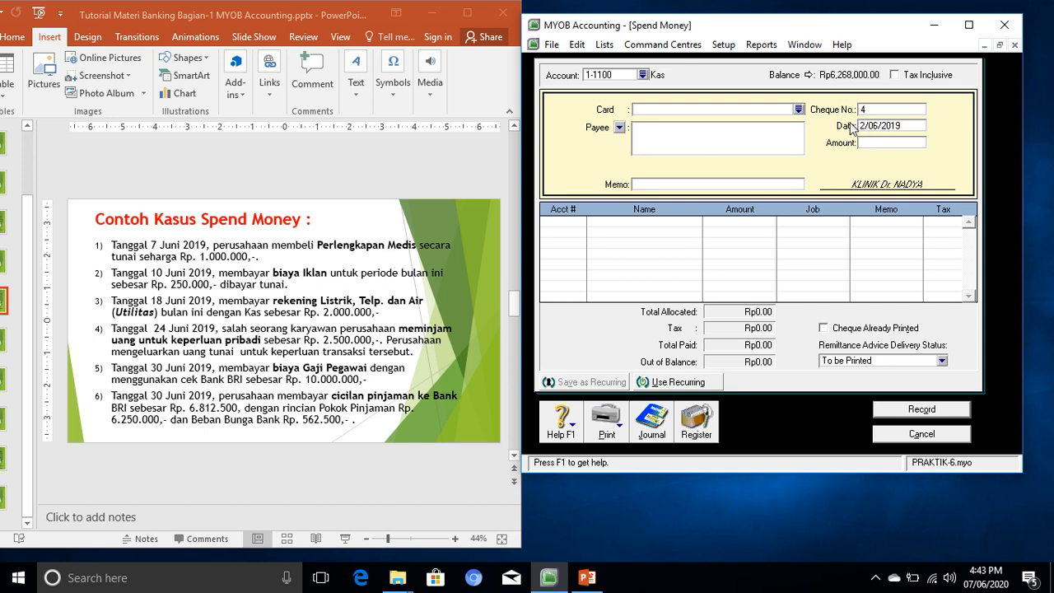
{"action": "type", "text": "4"}
{"action": "key", "text": "Tab"}
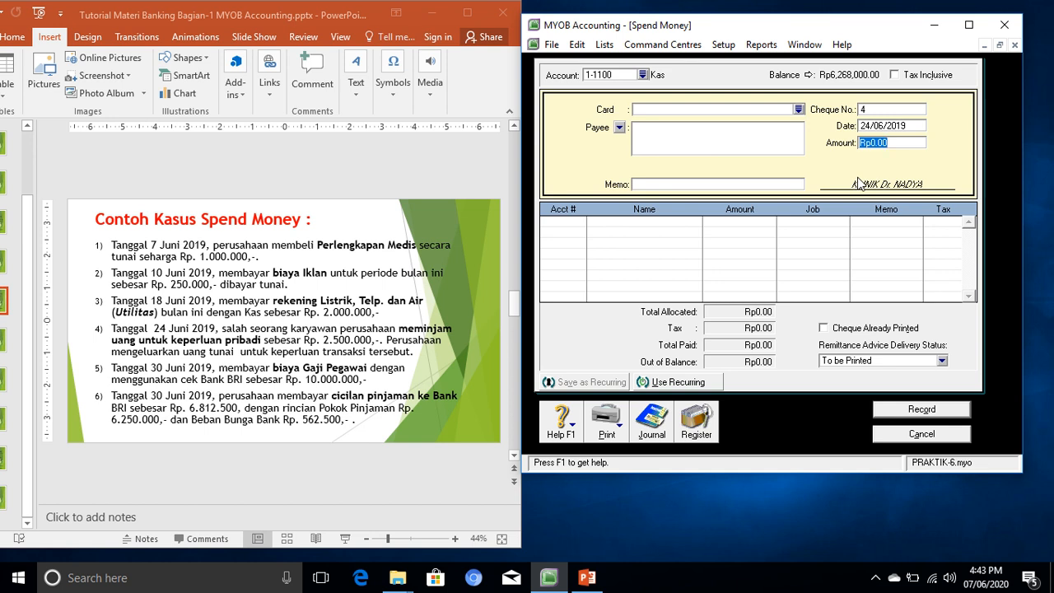
{"action": "type", "text": "2,500,"}
{"action": "type", "text": "0000"}
{"action": "key", "text": "Tab"}
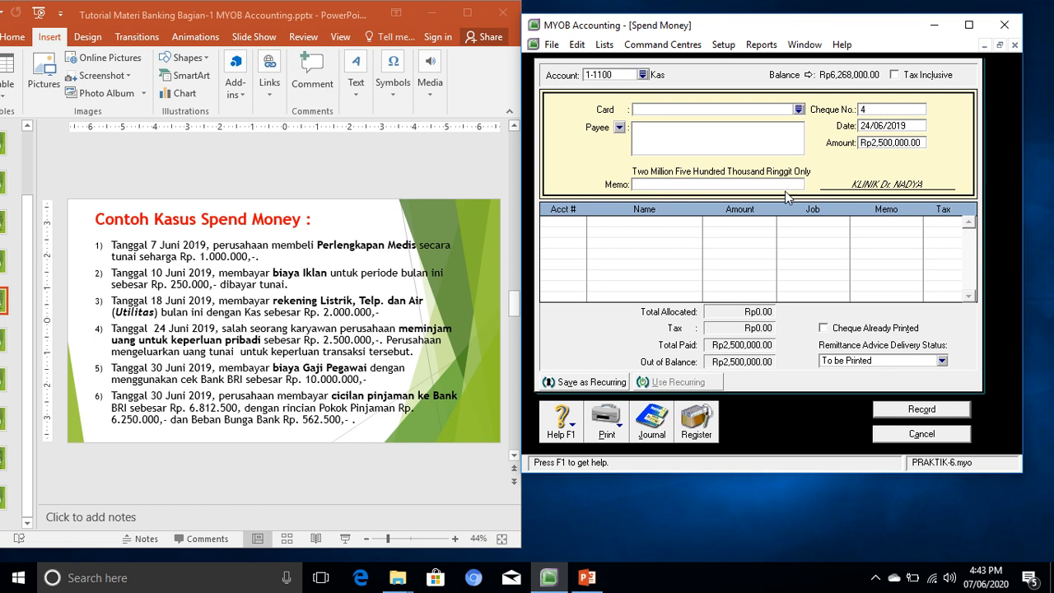
Enter the memo "Pinjaman Karyawan" and allocate the payment to account 1-1160 Piutang Karyawan
{"action": "left_click", "coordinate": [700, 186]}
{"action": "type", "text": "Pinjaman Karyawan"}
{"action": "key", "text": "Tab"}
{"action": "left_click", "coordinate": [580, 222]}
{"action": "scroll", "coordinate": [778, 266], "scroll_direction": "up", "scroll_amount": 9}
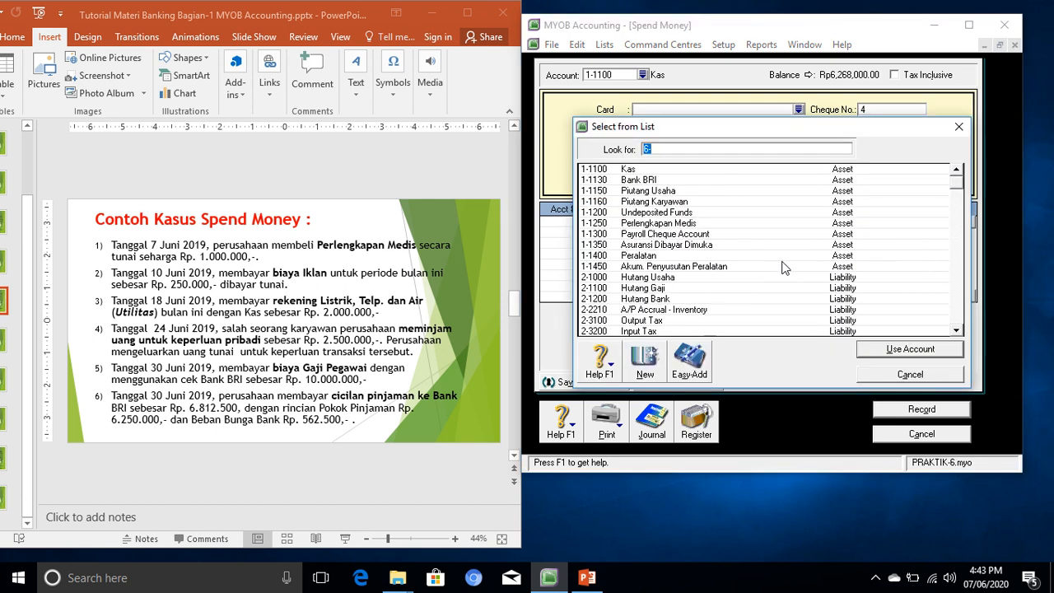
{"action": "left_click", "coordinate": [661, 203]}
{"action": "double_click", "coordinate": [661, 203]}
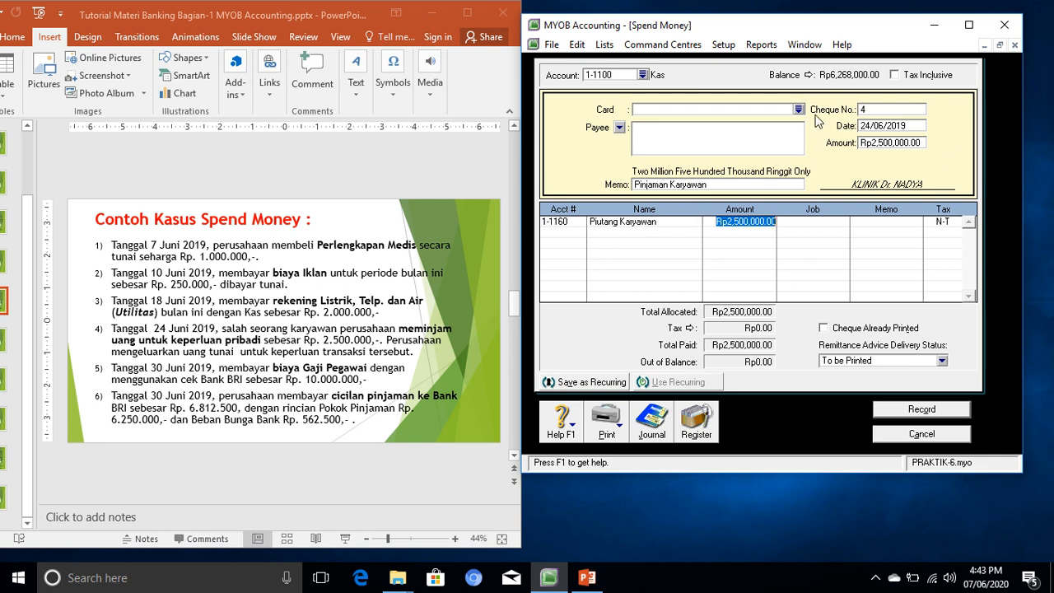
Record the employee loan payment, compare its journal entry with the amount on the slide and close the journal
{"action": "left_click", "coordinate": [920, 410]}
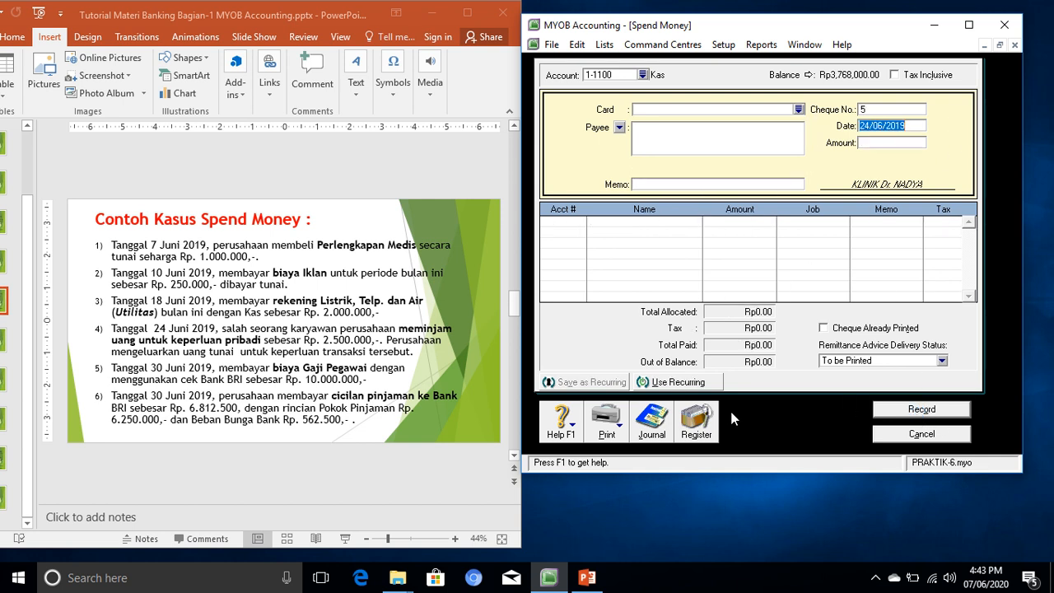
{"action": "left_click", "coordinate": [655, 420]}
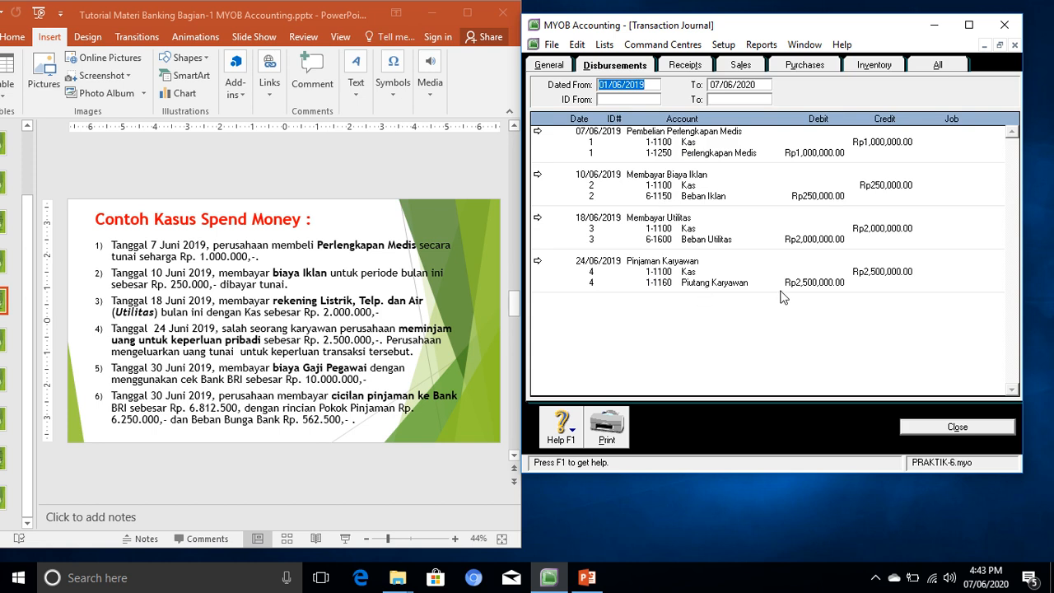
{"action": "left_click", "coordinate": [378, 340]}
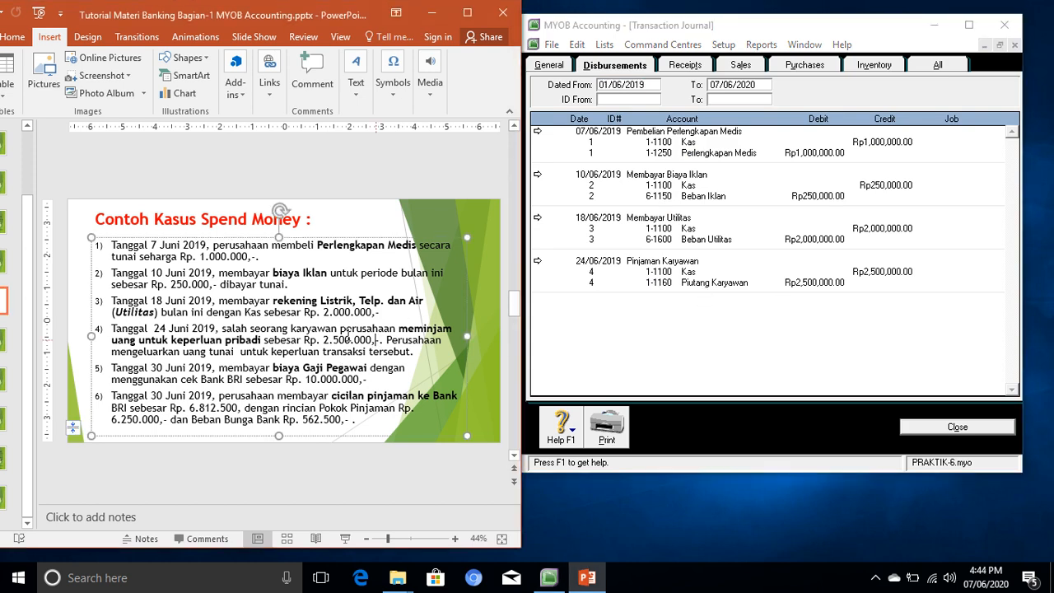
{"action": "left_click_drag", "start_coordinate": [384, 340], "coordinate": [304, 340]}
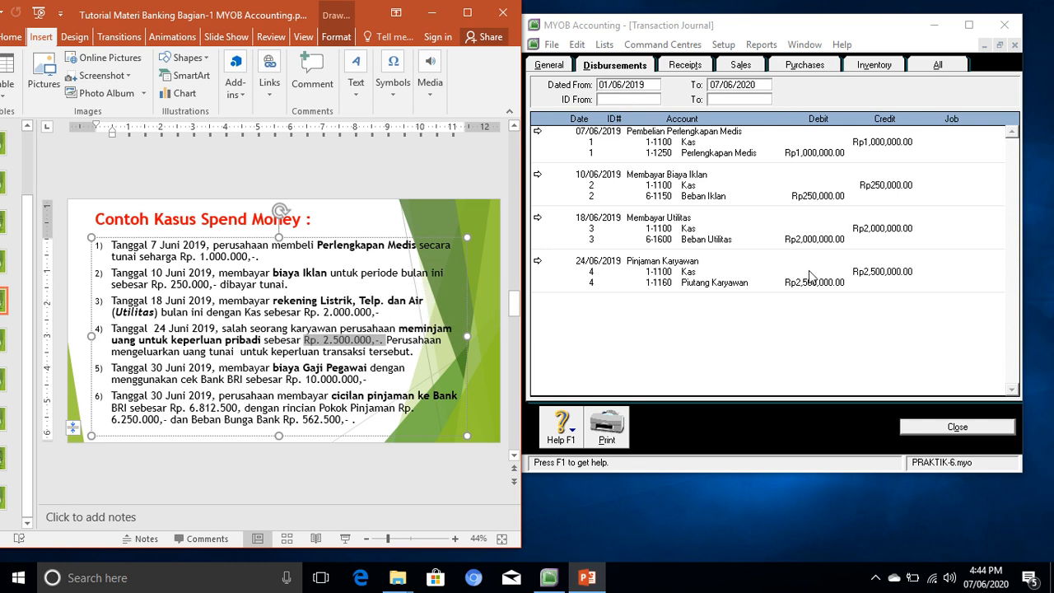
{"action": "left_click", "coordinate": [955, 433]}
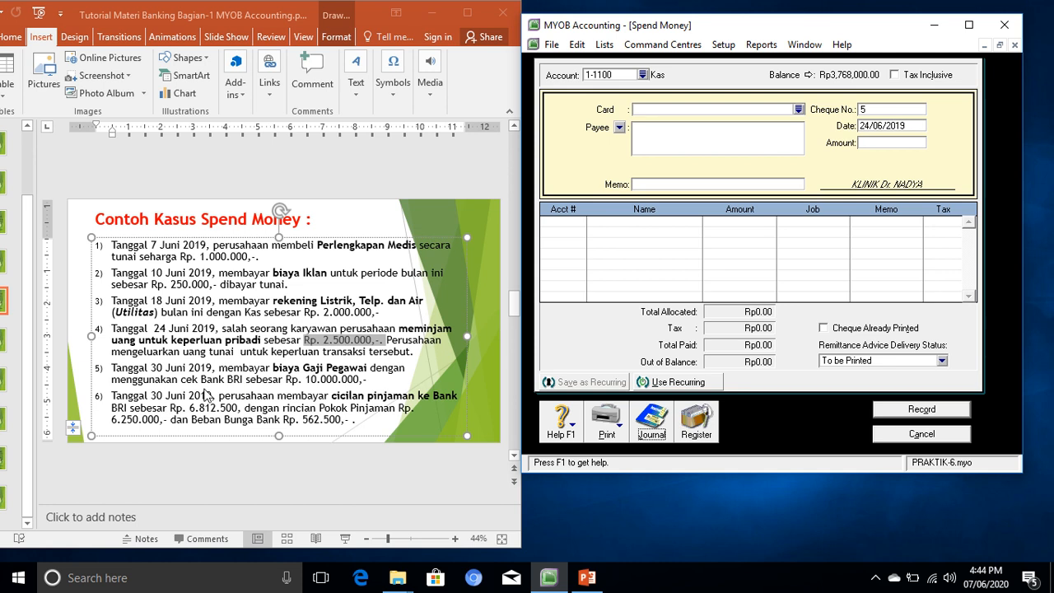
Switch the paying account to 1-1130 Bank BRI and set the cheque number to 5 for the fifth payment
{"action": "left_click", "coordinate": [644, 75]}
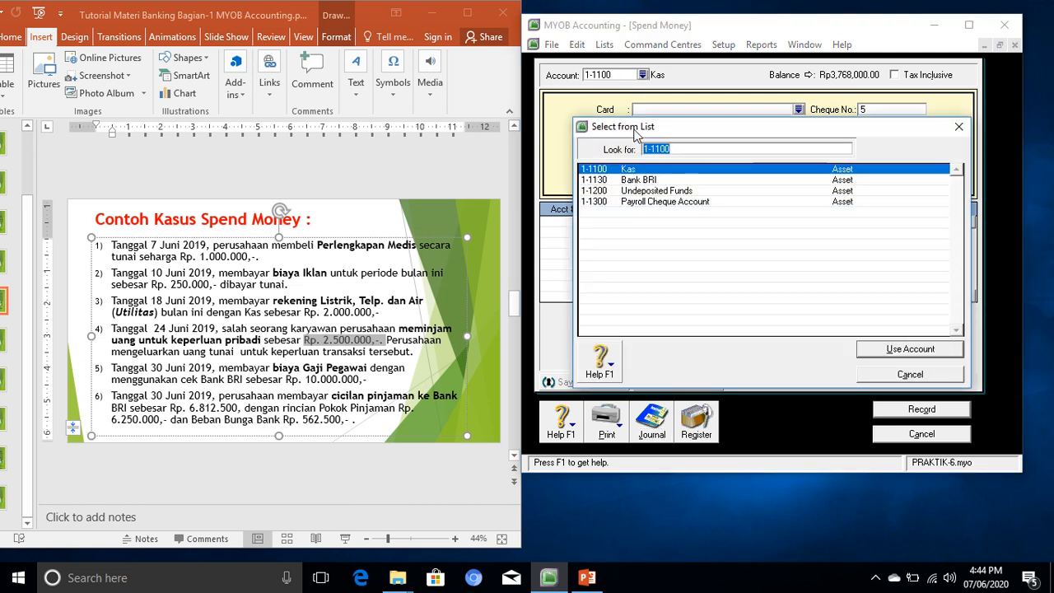
{"action": "left_click", "coordinate": [644, 181]}
{"action": "double_click", "coordinate": [643, 181]}
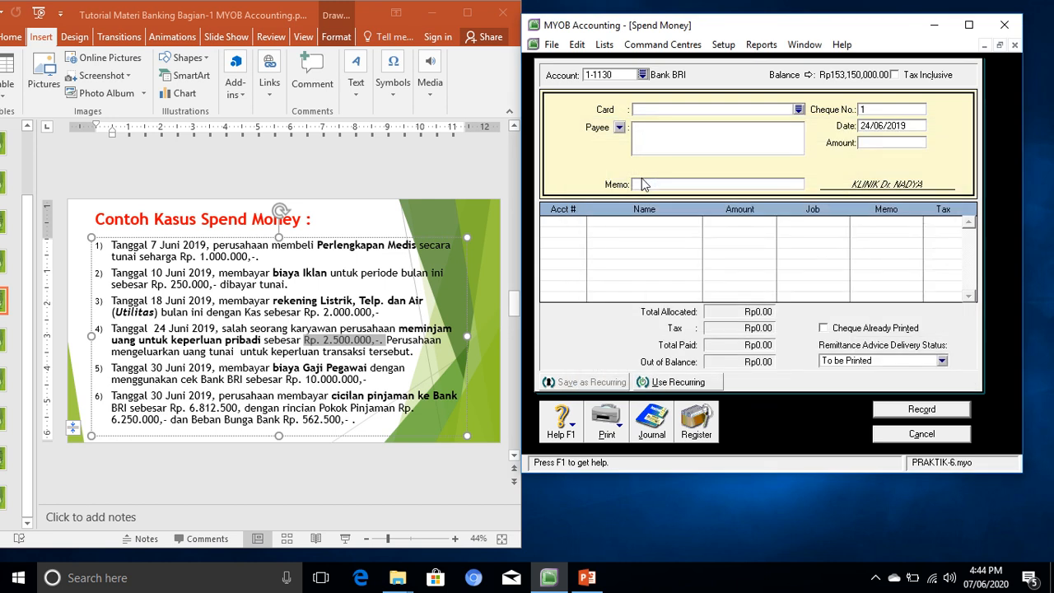
{"action": "left_click", "coordinate": [873, 109]}
{"action": "type", "text": "5"}
Set the fifth payment's date to 30/06/2019 and its amount to Rp10,000,000
{"action": "left_click", "coordinate": [872, 127]}
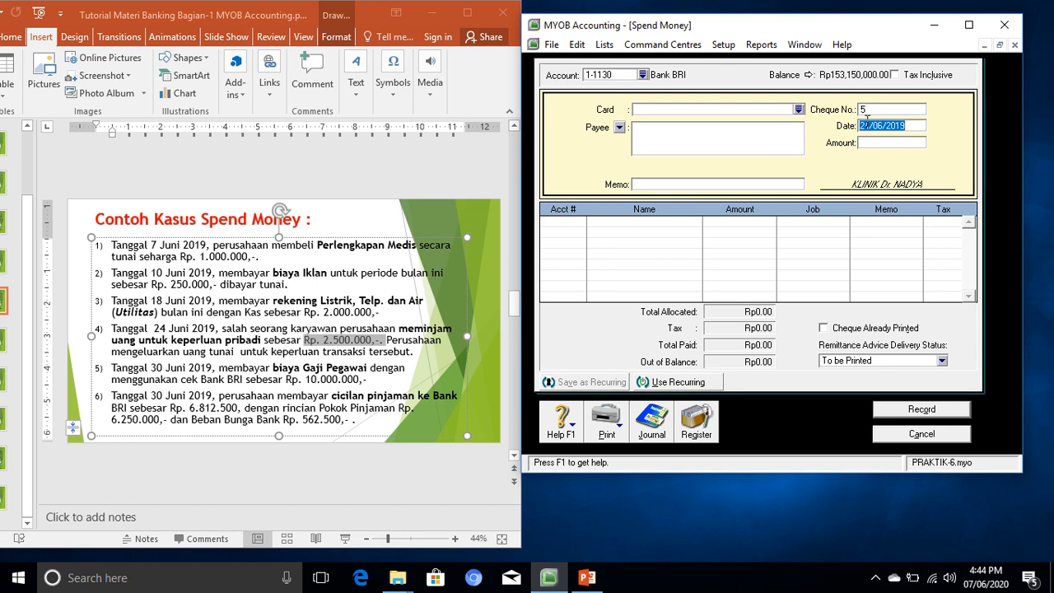
{"action": "left_click_drag", "start_coordinate": [870, 125], "coordinate": [859, 126]}
{"action": "type", "text": "30"}
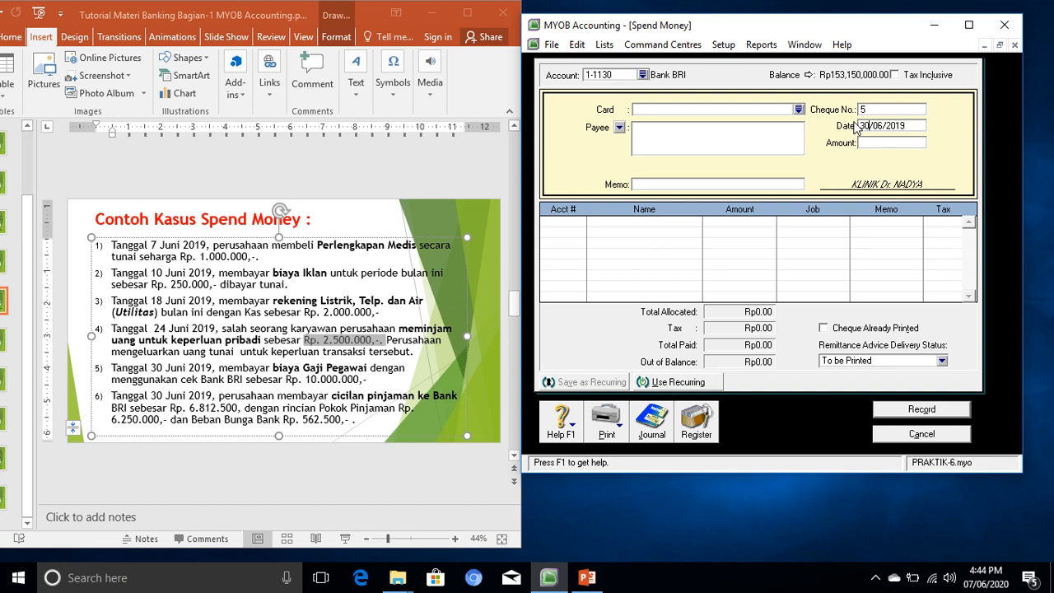
{"action": "key", "text": "Tab"}
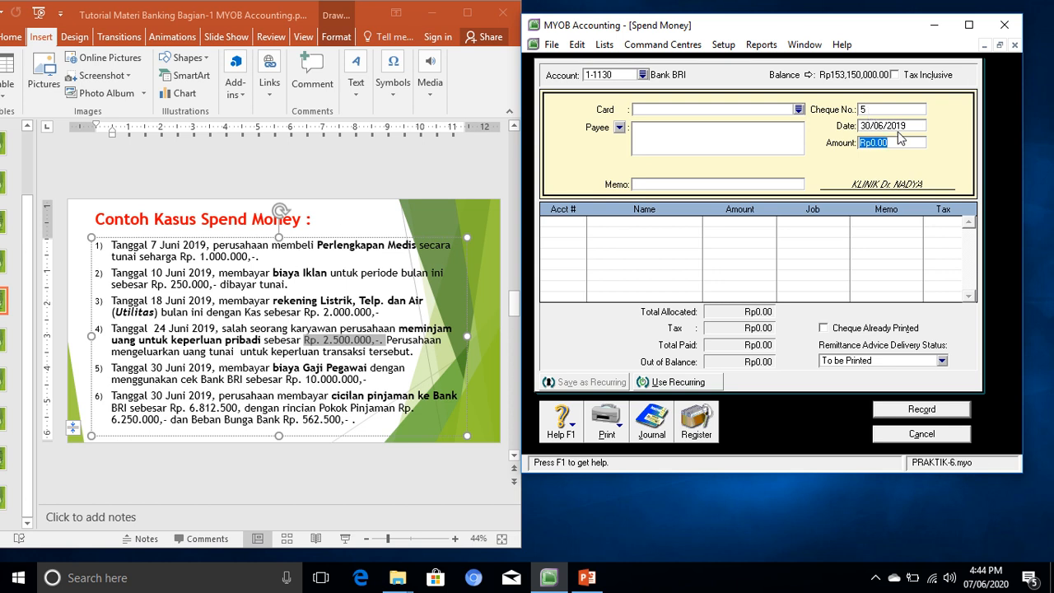
{"action": "type", "text": "10000000"}
{"action": "key", "text": "Tab"}
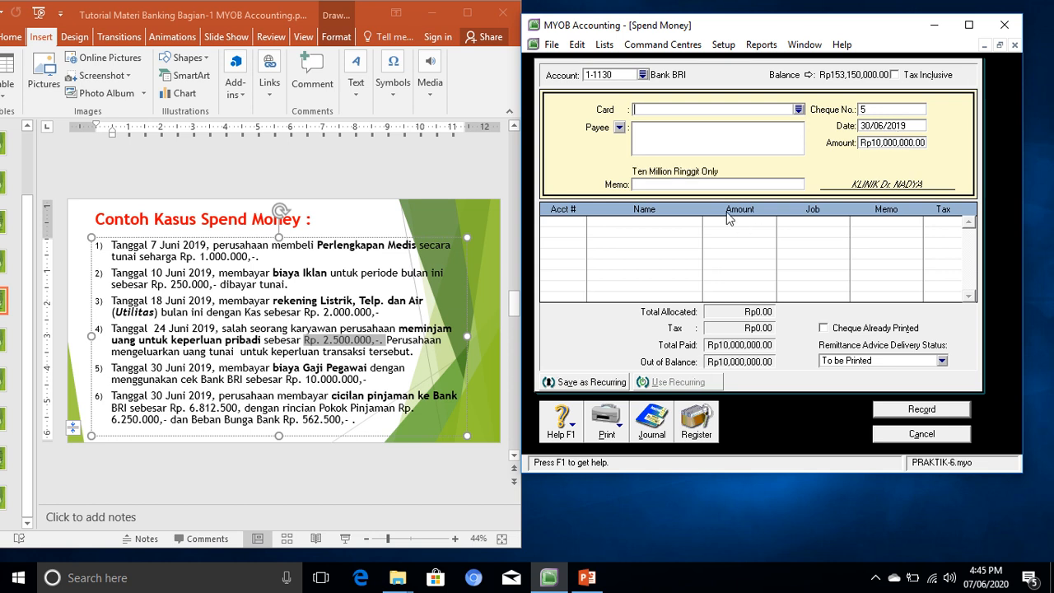
Enter the memo "Membayar biaya Gaji Pegawai" and allocate the payment to account 6-1100 Beban Gaji & Upah
{"action": "left_click", "coordinate": [676, 184]}
{"action": "type", "text": "Membayar biaya Gaji Pegawai"}
{"action": "key", "text": "Tab"}
{"action": "type", "text": "6-"}
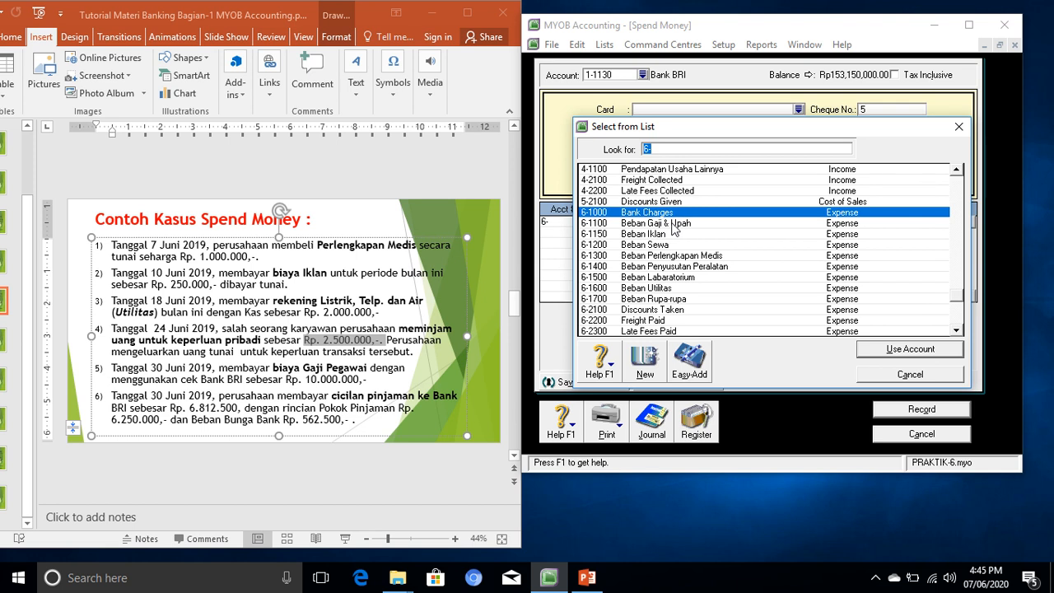
{"action": "double_click", "coordinate": [672, 222]}
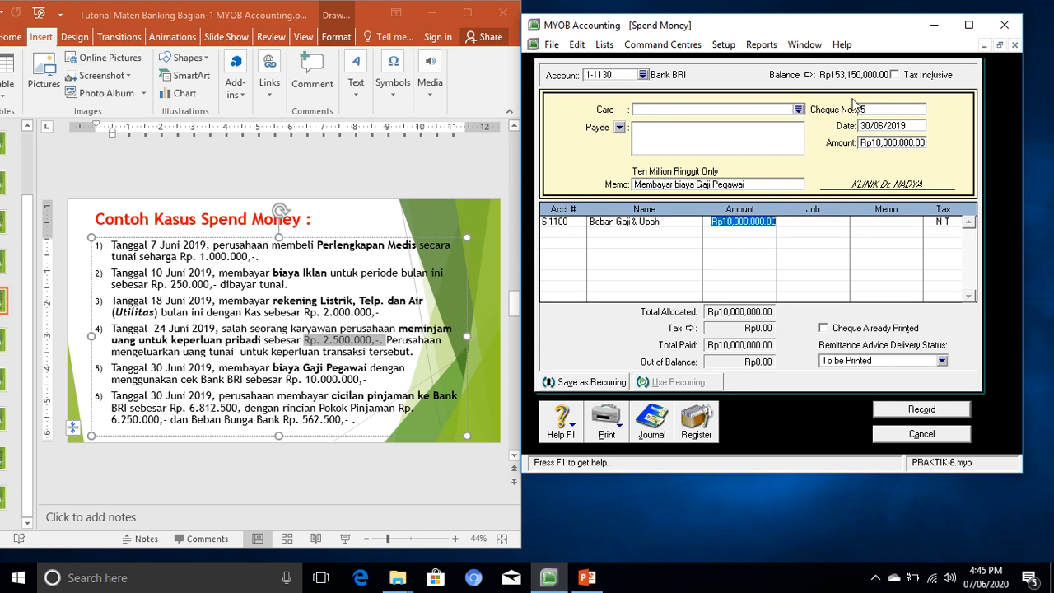
Record the salary payment, compare its journal entry with the amount on the slide and close the journal
{"action": "left_click", "coordinate": [920, 410]}
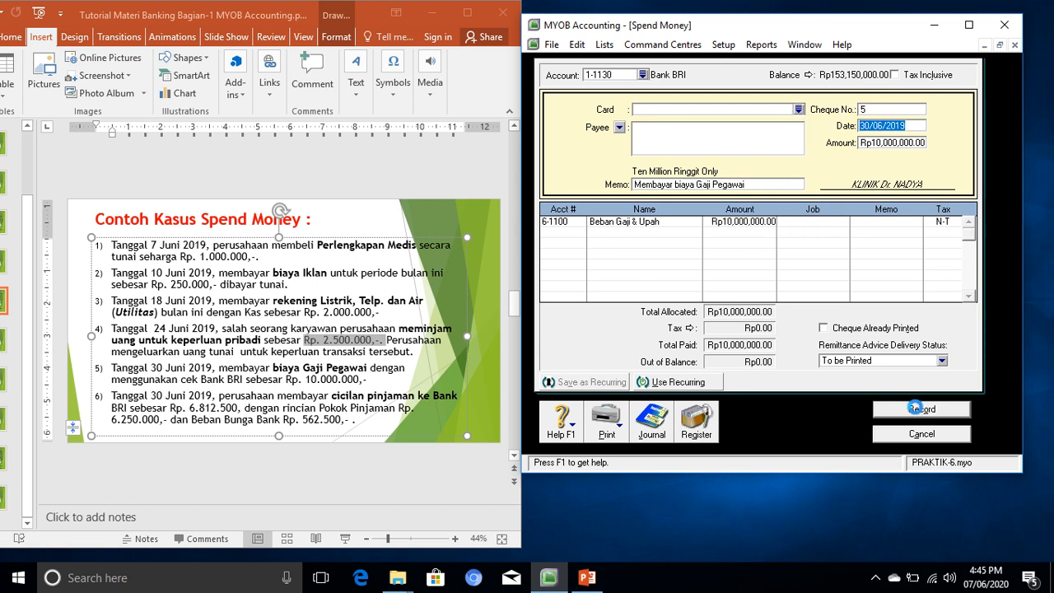
{"action": "left_click", "coordinate": [651, 424]}
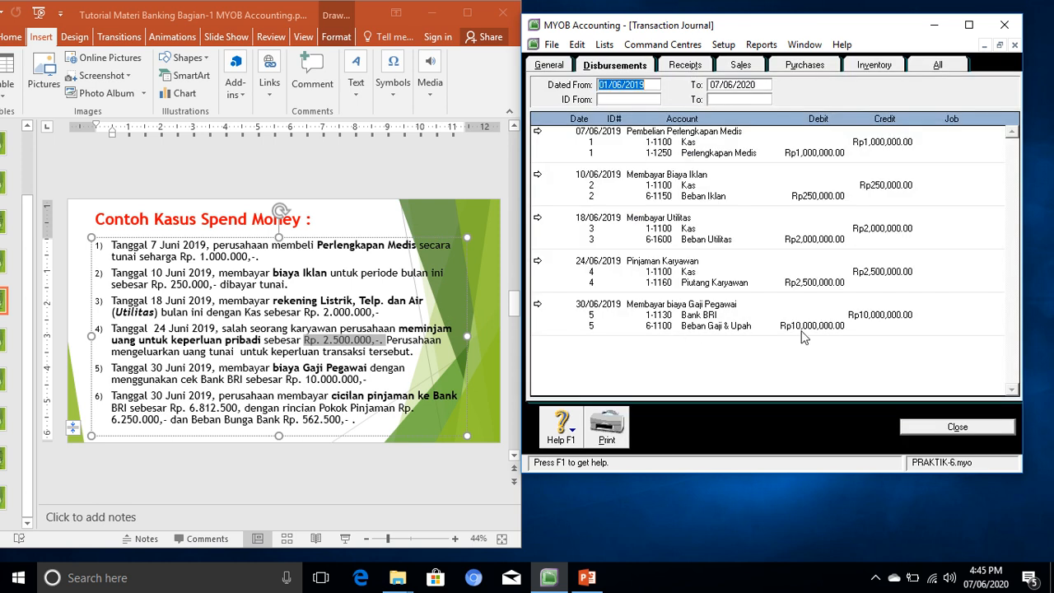
{"action": "left_click", "coordinate": [306, 379]}
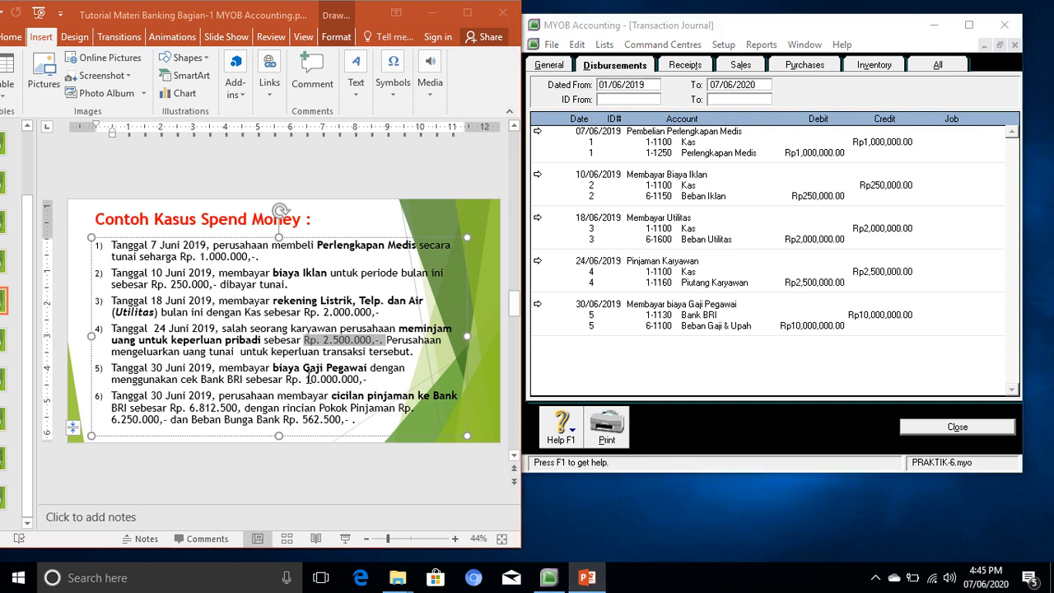
{"action": "left_click_drag", "start_coordinate": [329, 379], "coordinate": [362, 380]}
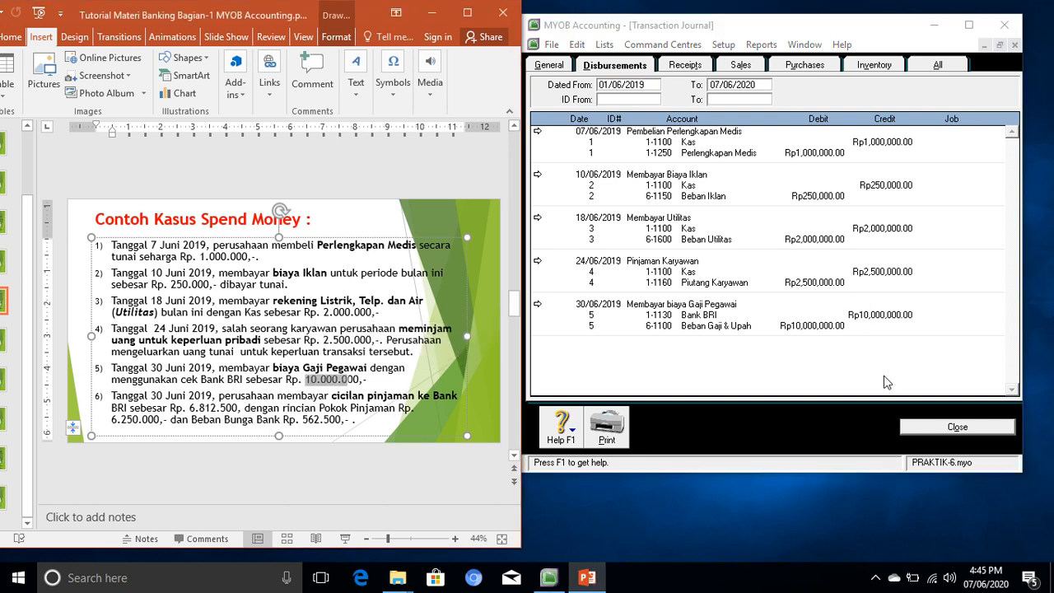
{"action": "left_click", "coordinate": [955, 427]}
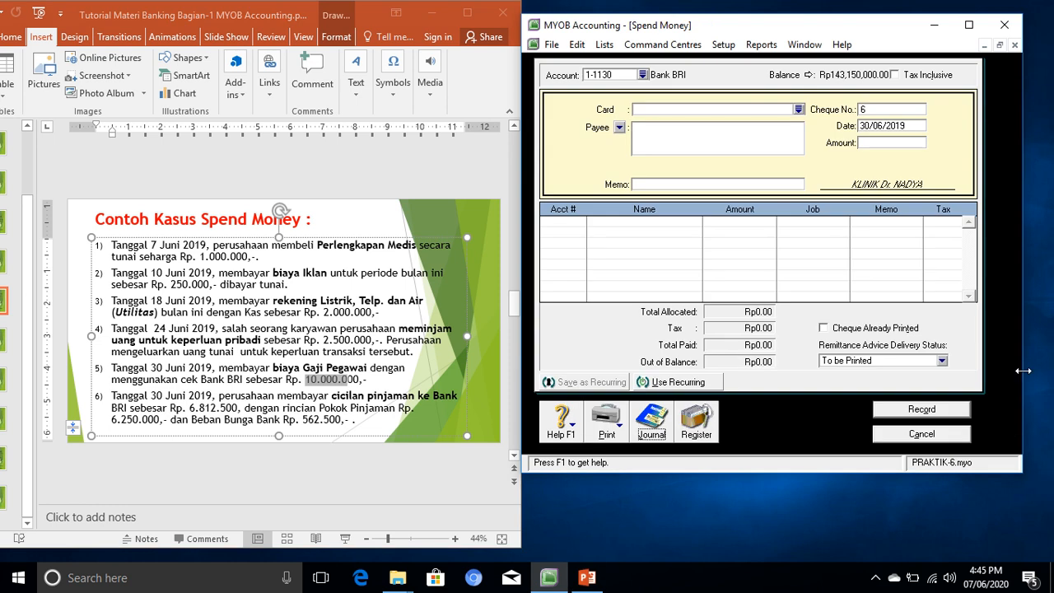
Set the amount of the sixth payment, the Bank BRI loan instalment, to Rp6,812,500
{"action": "left_click", "coordinate": [252, 393]}
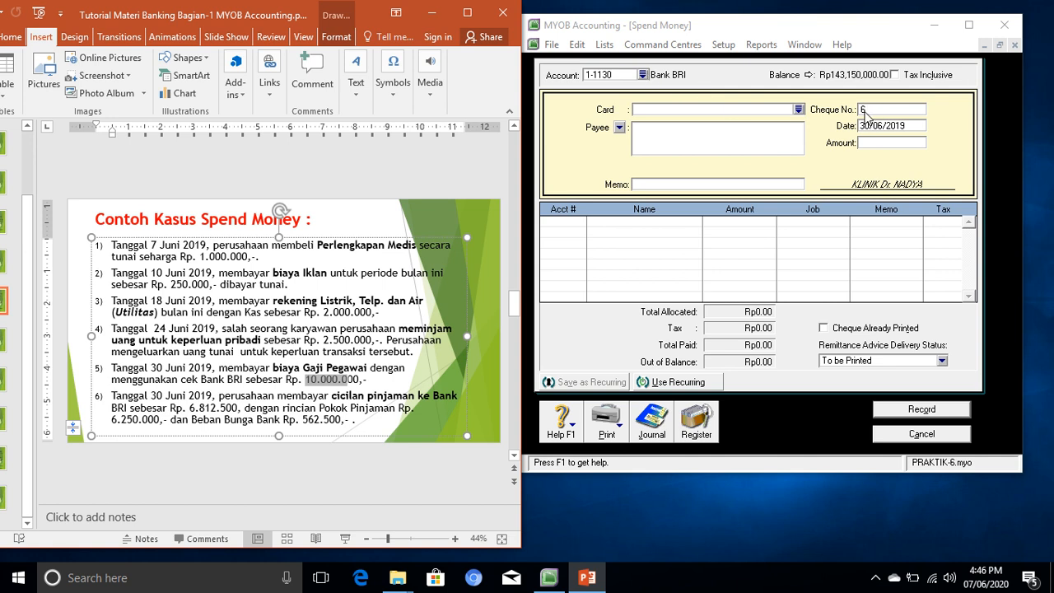
{"action": "left_click", "coordinate": [870, 145]}
{"action": "left_click", "coordinate": [871, 143]}
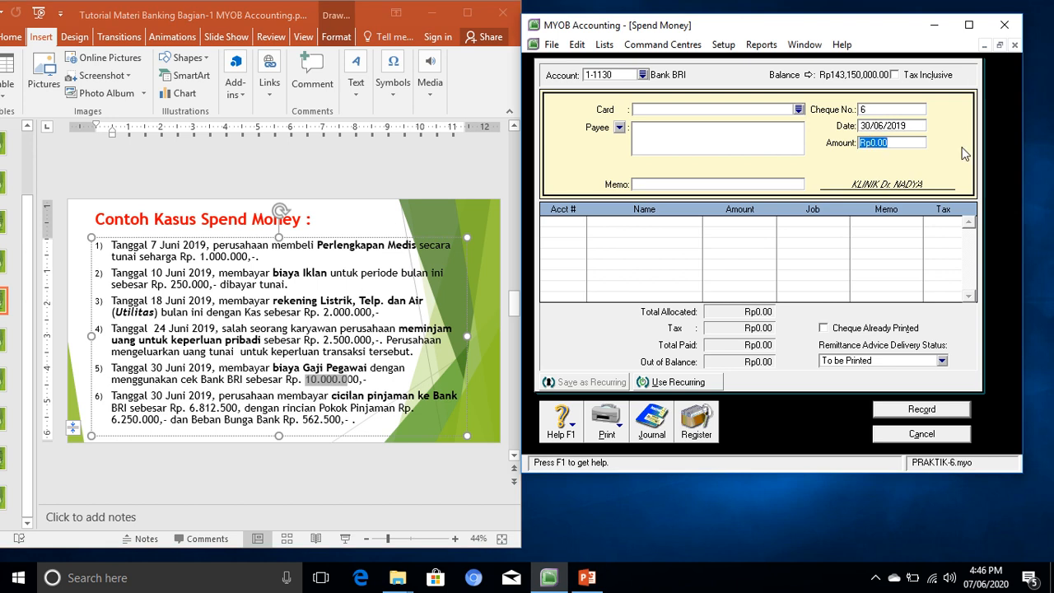
{"action": "type", "text": "6812500"}
{"action": "key", "text": "Tab"}
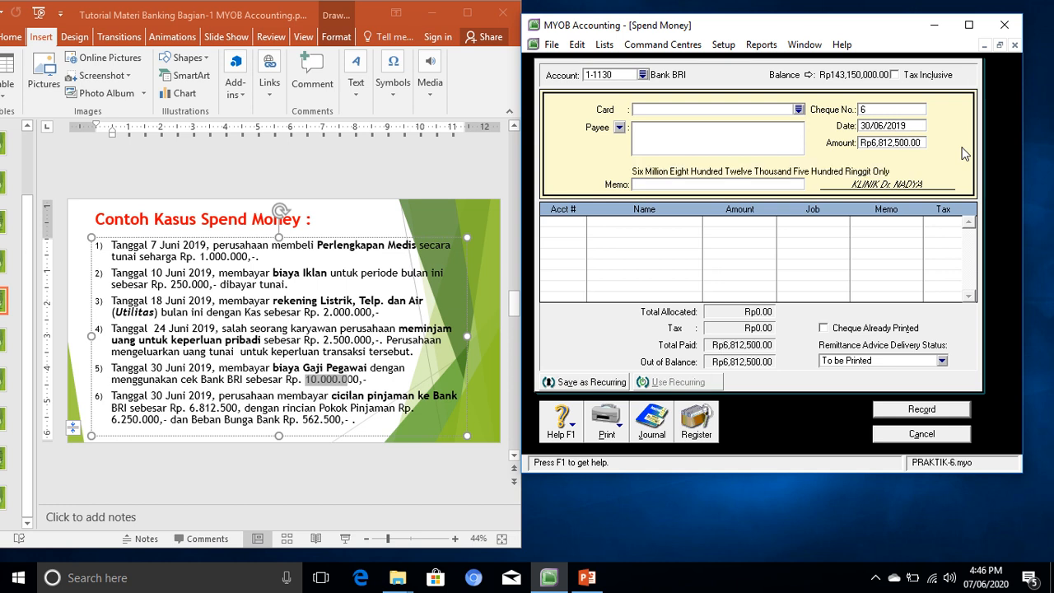
Enter the memo "Cicilan pokok pinjaman dan bunga bank" and add account 2-1200 Hutang Bank as the first allocation line
{"action": "left_click", "coordinate": [653, 184]}
{"action": "type", "text": "Cicilan pokok pinjaman dan bunga bank"}
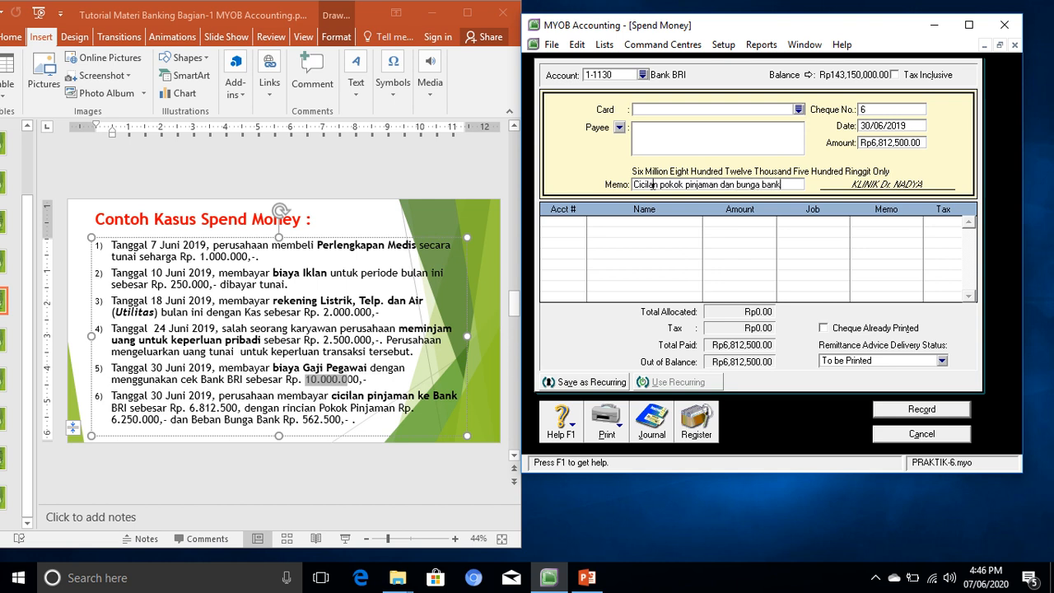
{"action": "key", "text": "Tab"}
{"action": "type", "text": "6-"}
{"action": "key", "text": "Tab"}
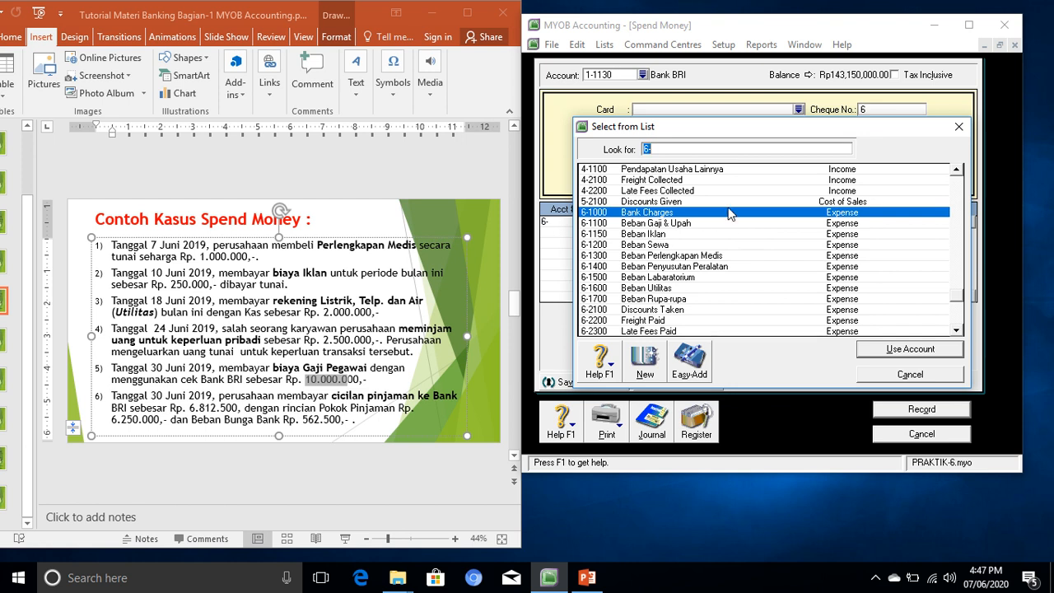
{"action": "scroll", "coordinate": [733, 213], "scroll_direction": "up", "scroll_amount": 3}
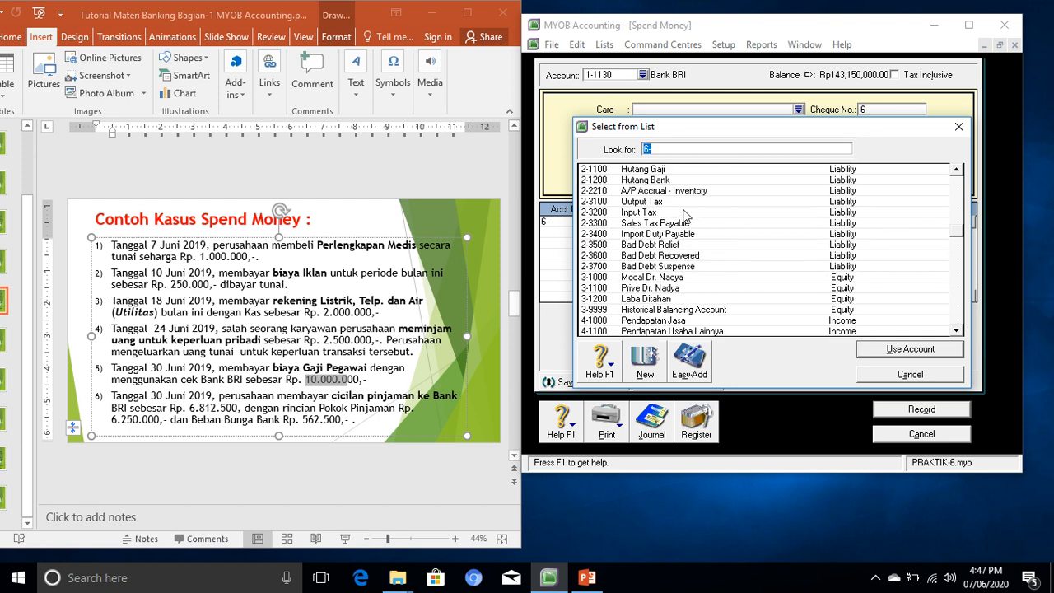
{"action": "double_click", "coordinate": [645, 180]}
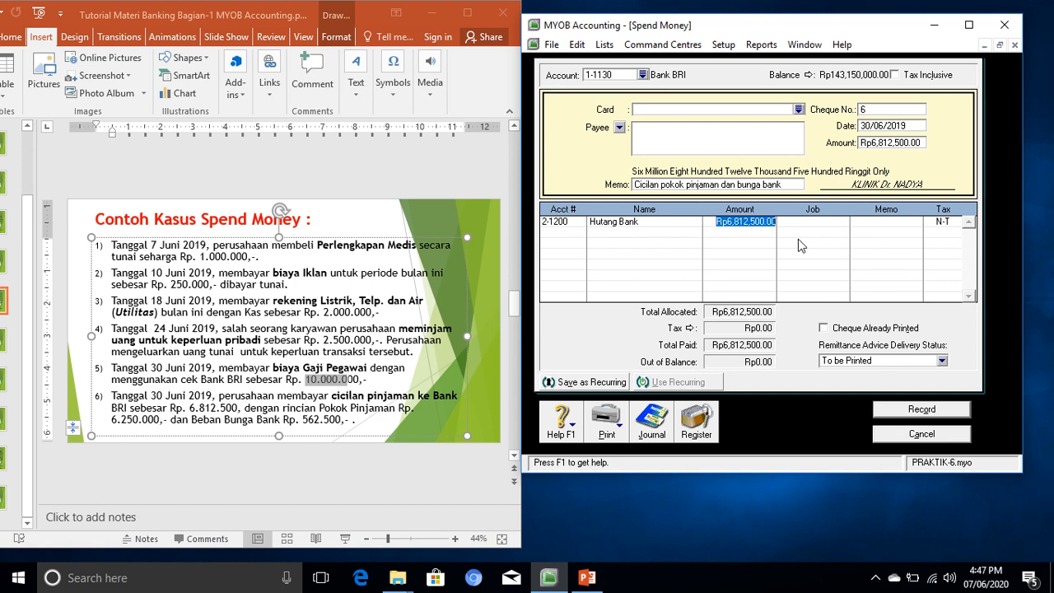
Allocate Rp6,250,000 of the instalment to 2-1200 Hutang Bank and the remaining Rp562,500 to account 9-1100 Beban Bunga Bank
{"action": "type", "text": "6"}
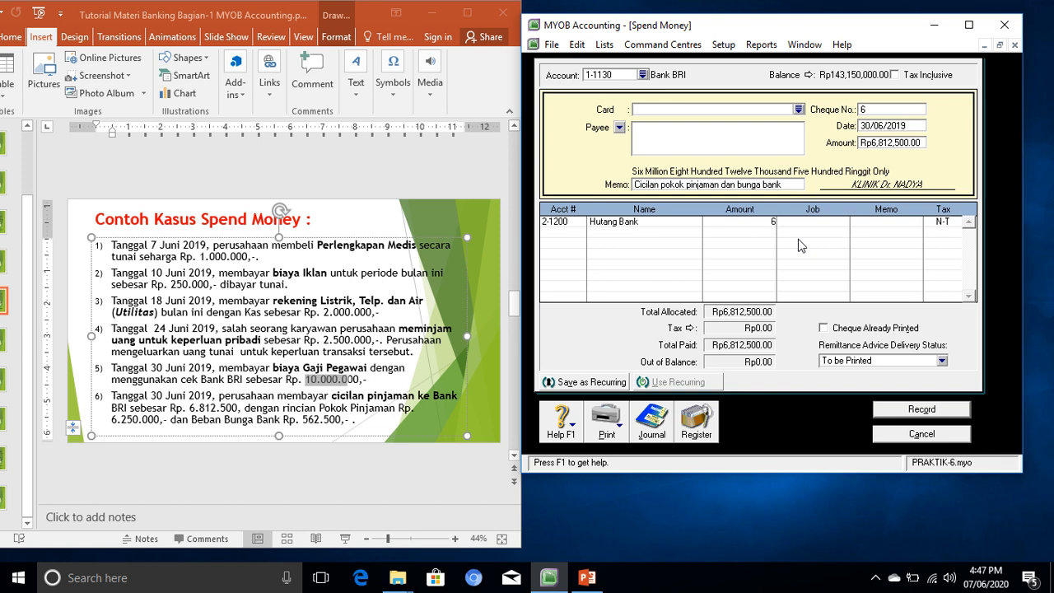
{"action": "type", "text": "250000"}
{"action": "key", "text": "Tab"}
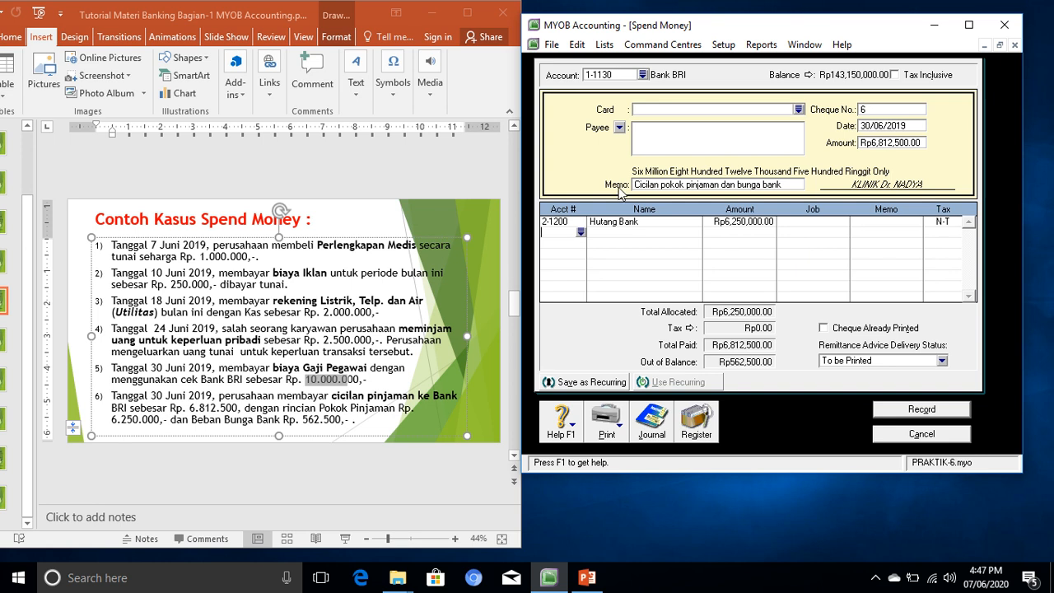
{"action": "left_click", "coordinate": [581, 233]}
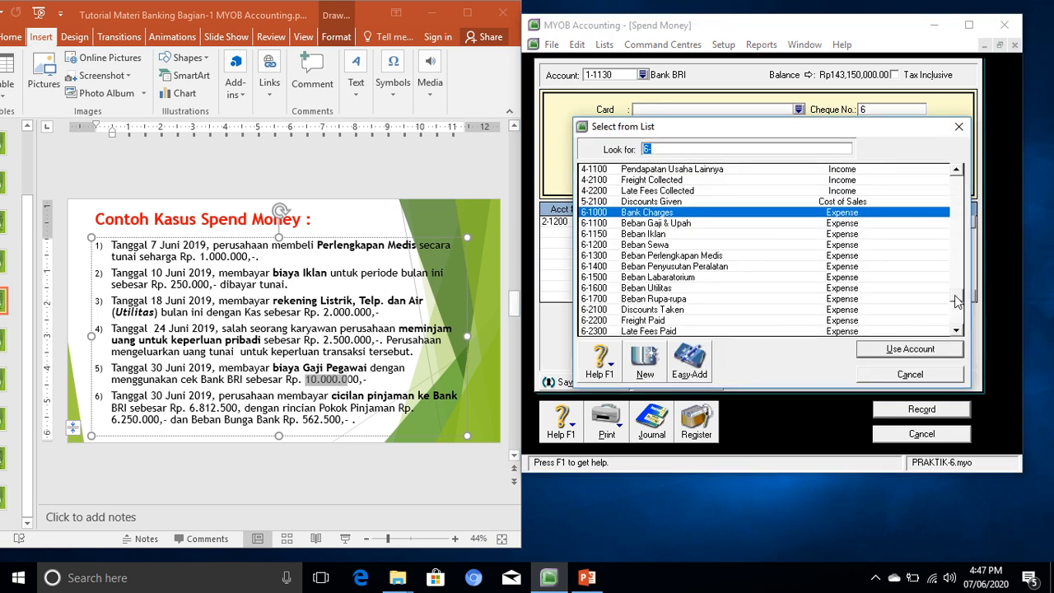
{"action": "left_click_drag", "start_coordinate": [958, 301], "coordinate": [957, 326]}
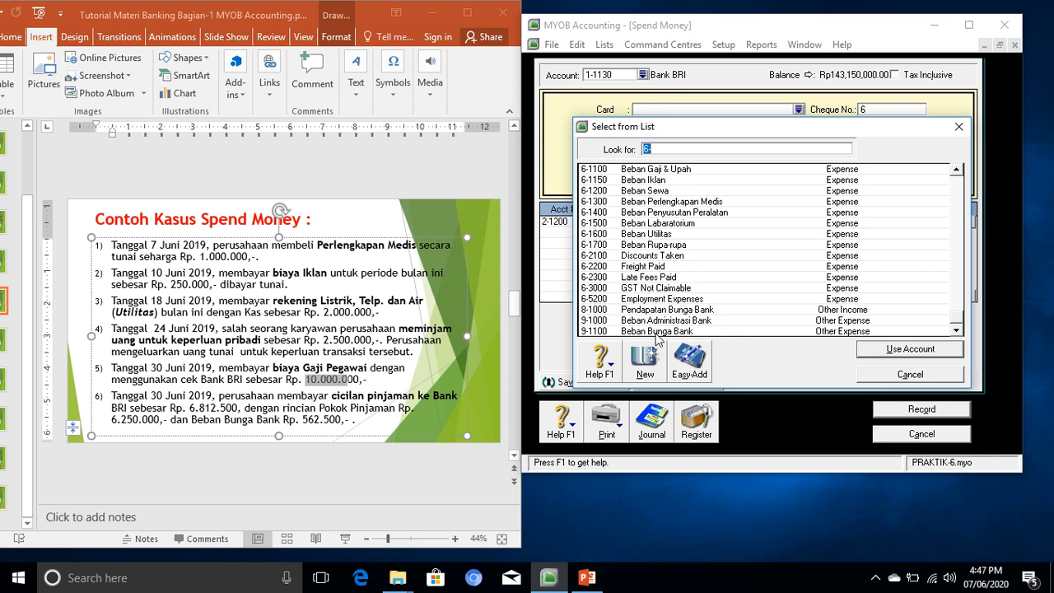
{"action": "double_click", "coordinate": [834, 330]}
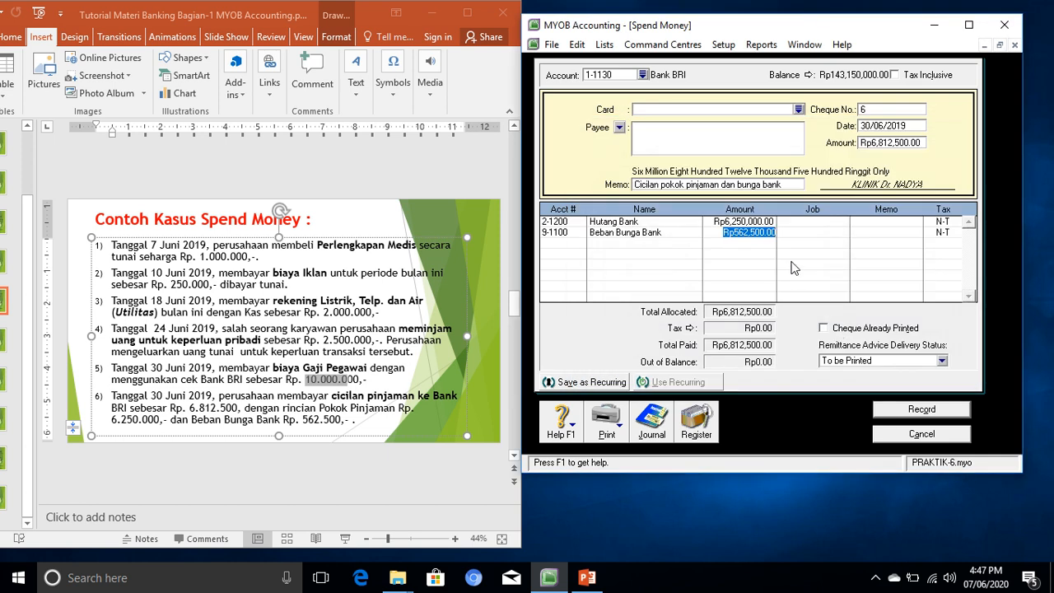
{"action": "key", "text": "Return"}
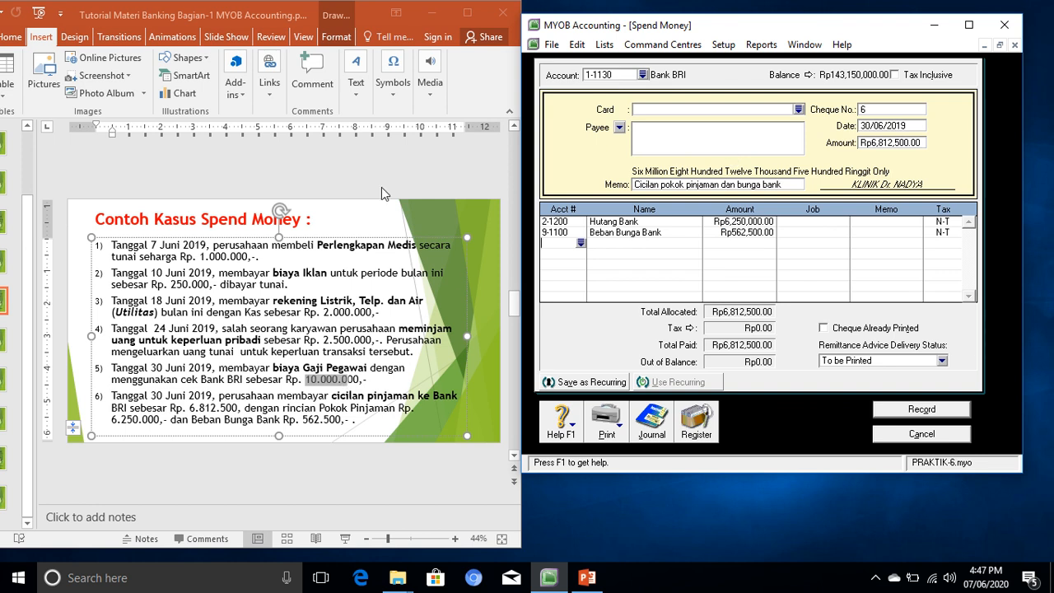
Compare the interest amount with the slide, record the loan instalment and review its entry in the Disbursements journal
{"action": "left_click", "coordinate": [303, 417]}
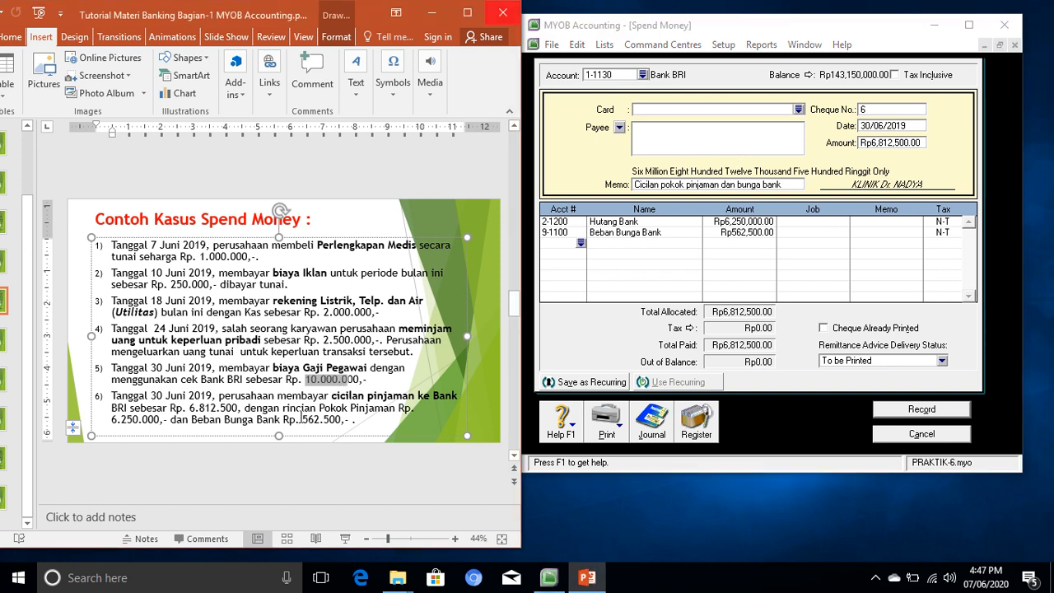
{"action": "double_click", "coordinate": [306, 418]}
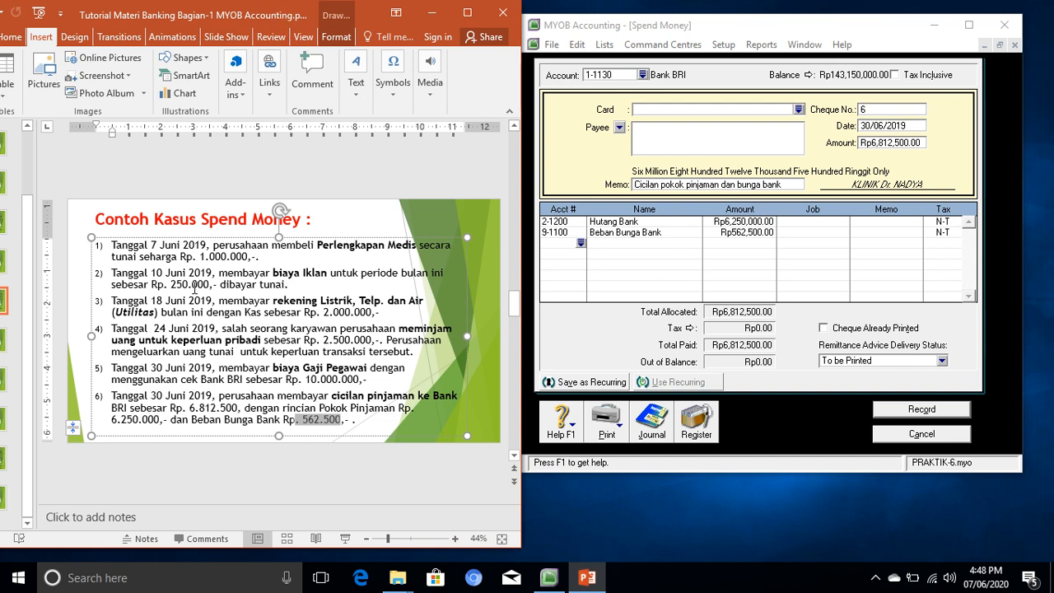
{"action": "left_click", "coordinate": [921, 409]}
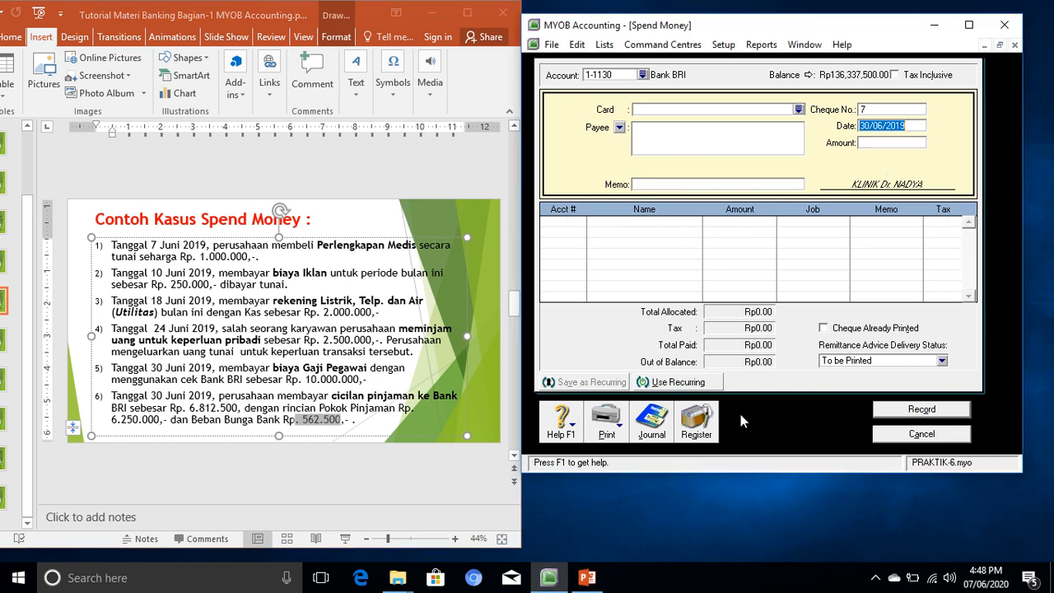
{"action": "left_click", "coordinate": [651, 421]}
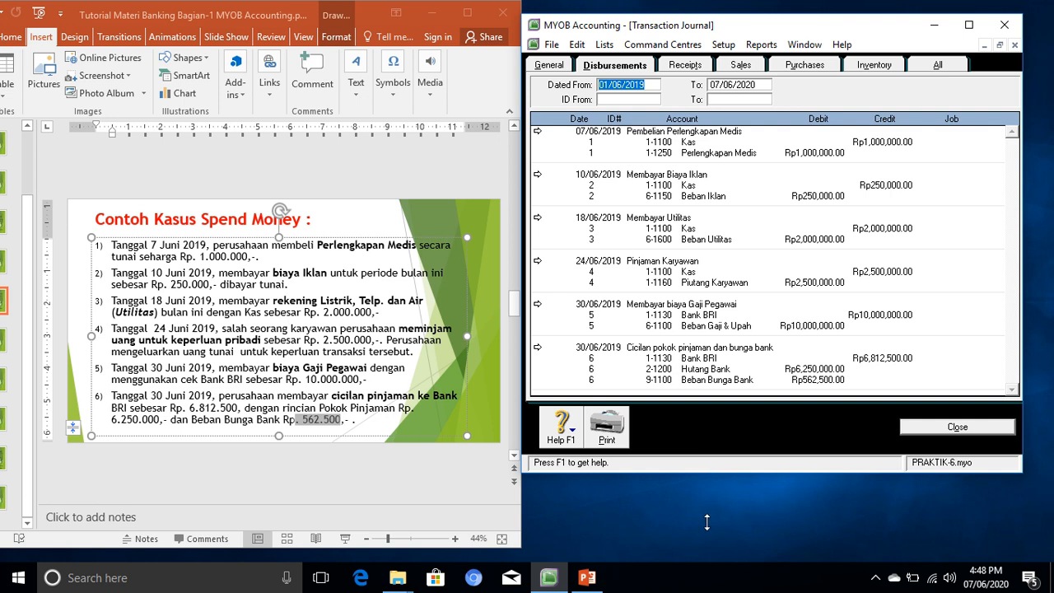
{"action": "left_click_drag", "start_coordinate": [707, 522], "coordinate": [707, 540]}
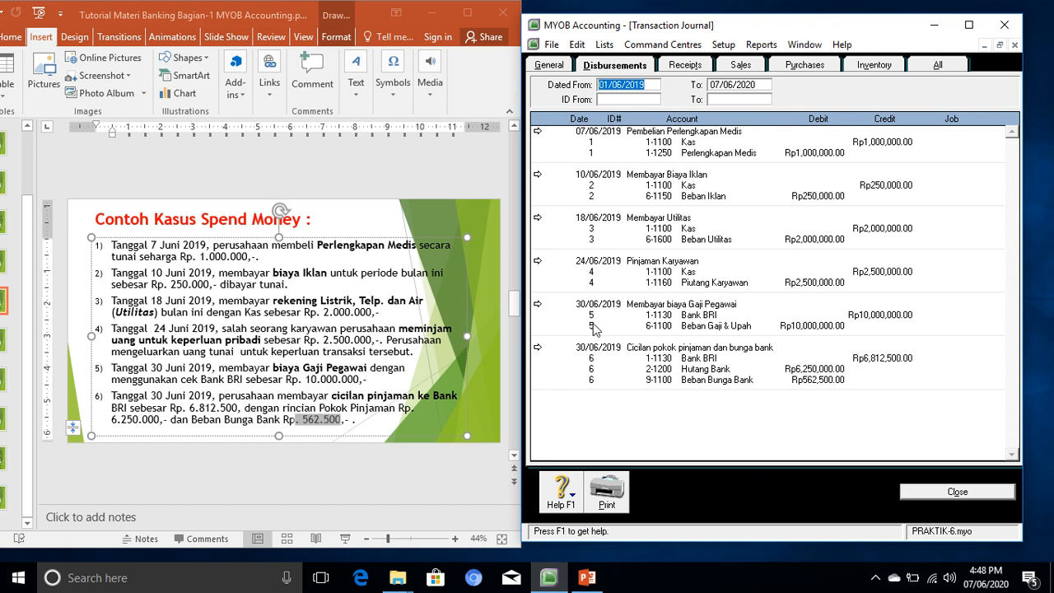
{"action": "left_click", "coordinate": [958, 492]}
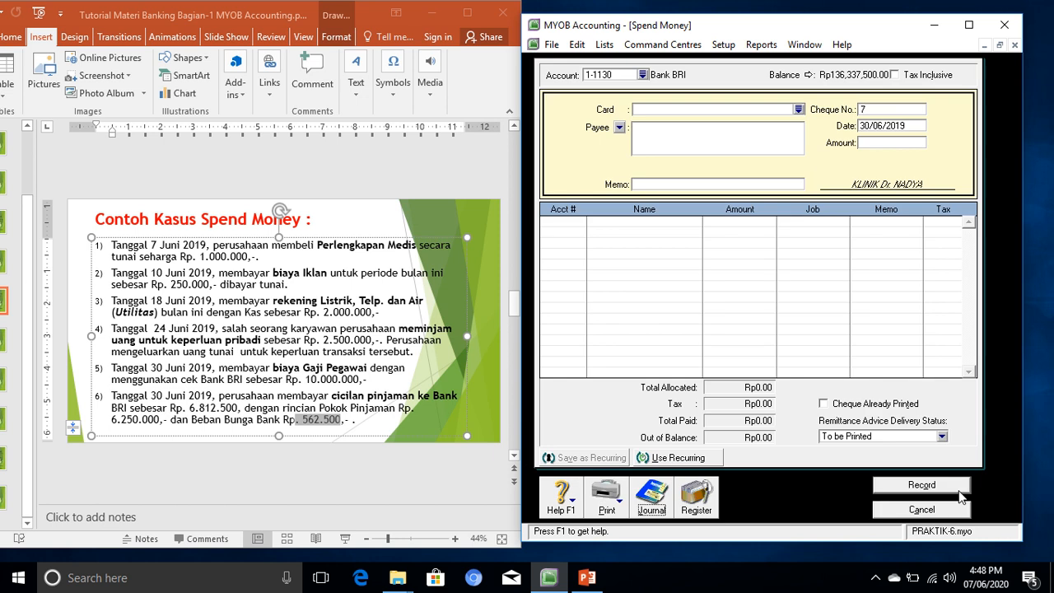
Review the bank register of the Kas, Bank BRI and Undeposited Funds accounts, and close the register
{"action": "left_click", "coordinate": [697, 504]}
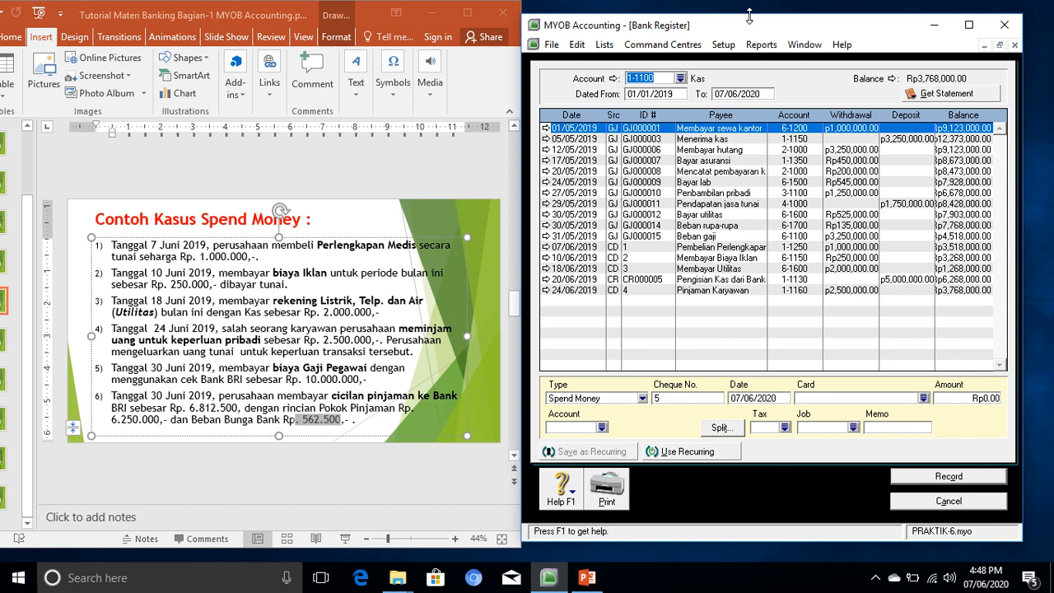
{"action": "left_click_drag", "start_coordinate": [735, 33], "coordinate": [563, 18]}
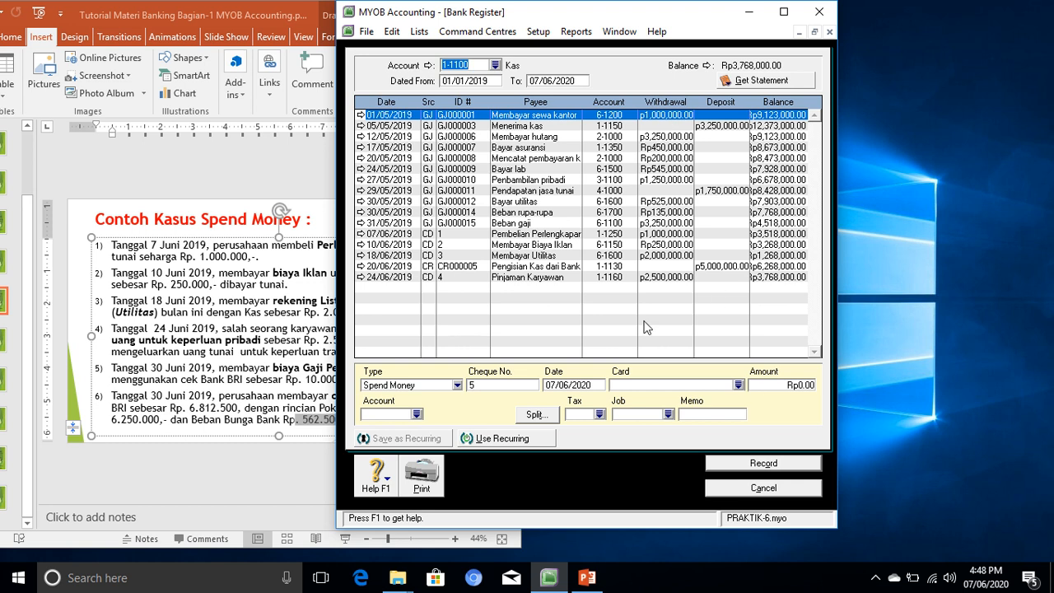
{"action": "left_click", "coordinate": [495, 65]}
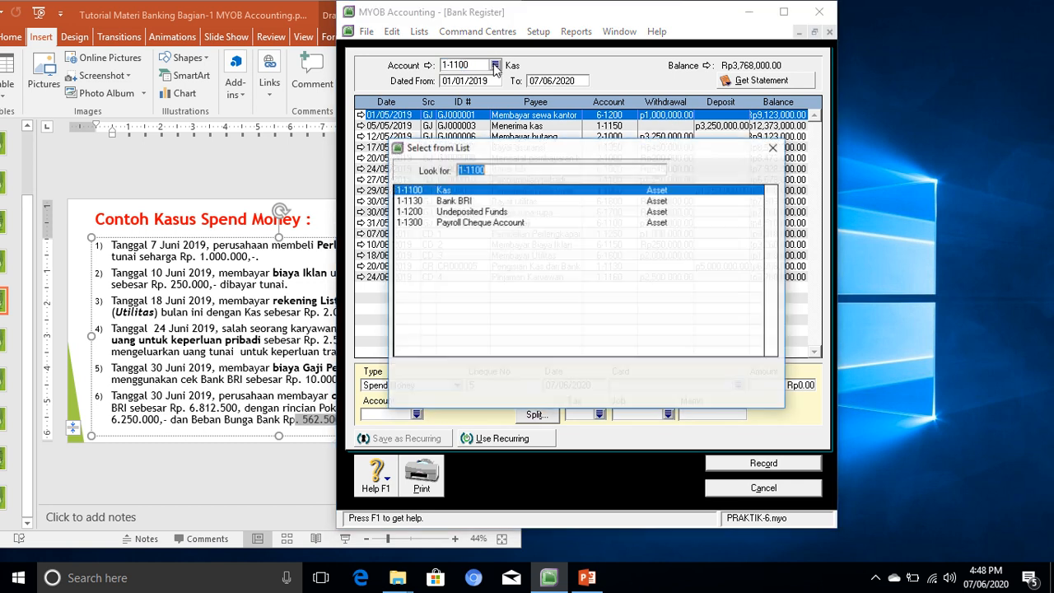
{"action": "double_click", "coordinate": [462, 203]}
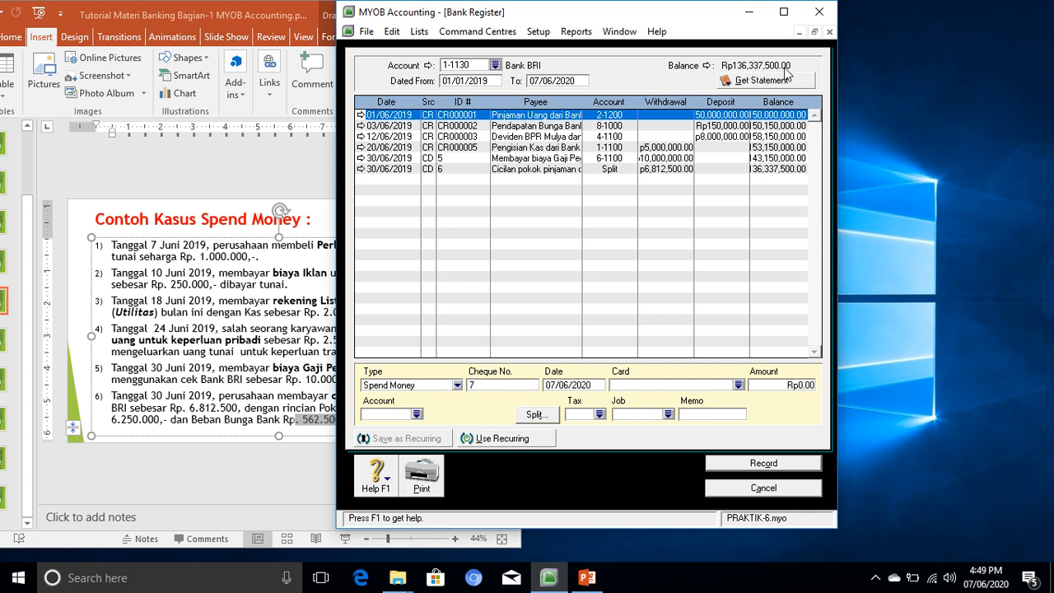
{"action": "left_click", "coordinate": [495, 65]}
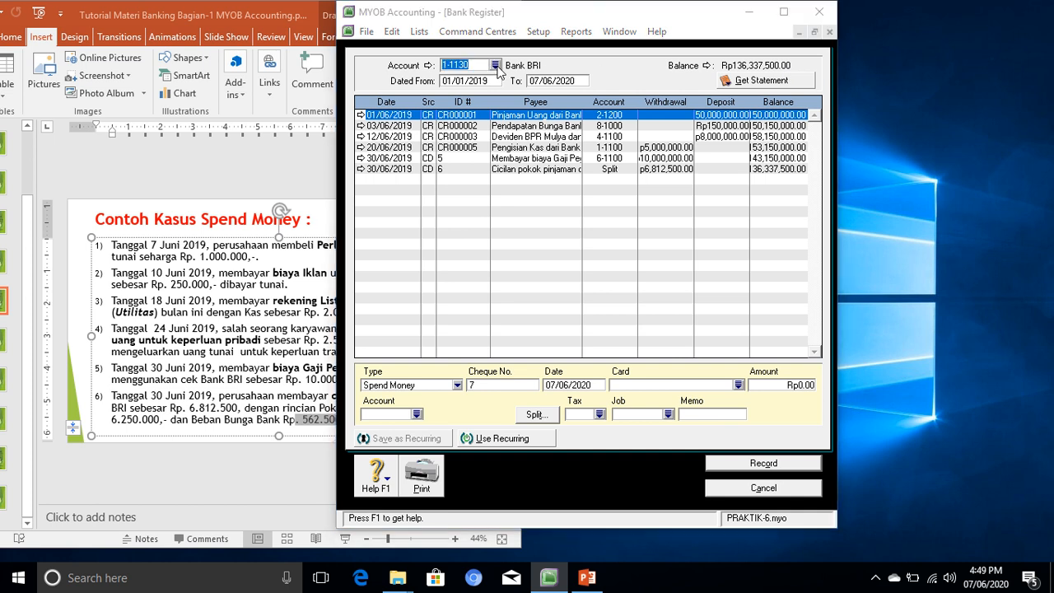
{"action": "double_click", "coordinate": [476, 211]}
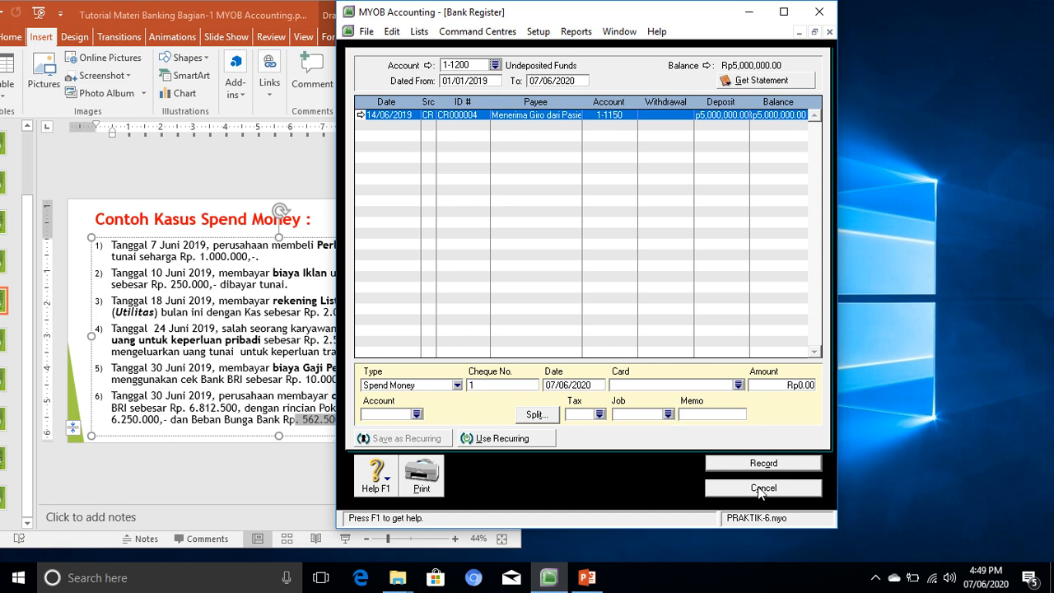
{"action": "left_click", "coordinate": [494, 66]}
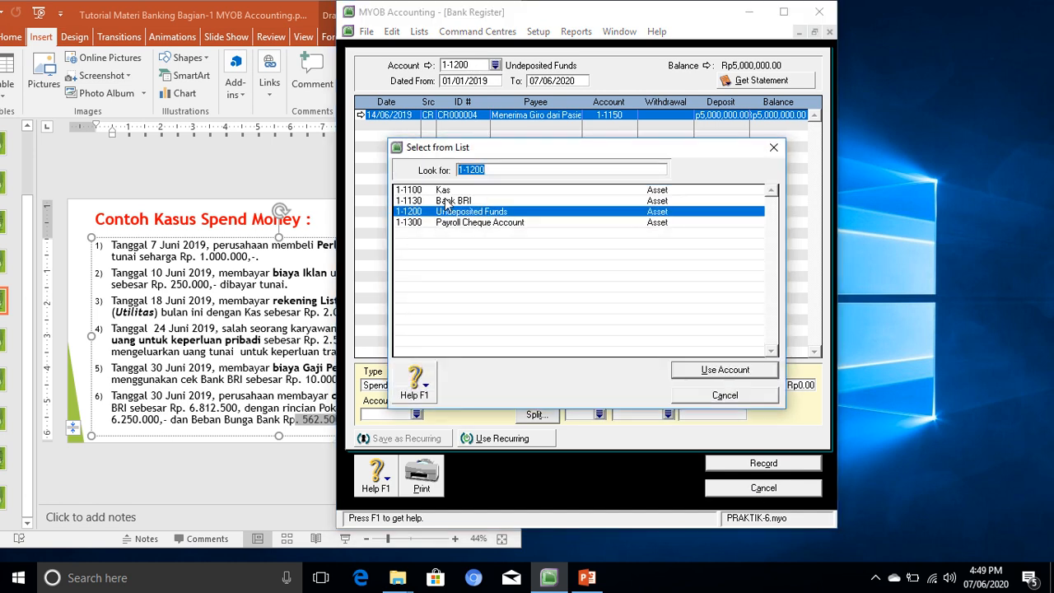
{"action": "double_click", "coordinate": [463, 201]}
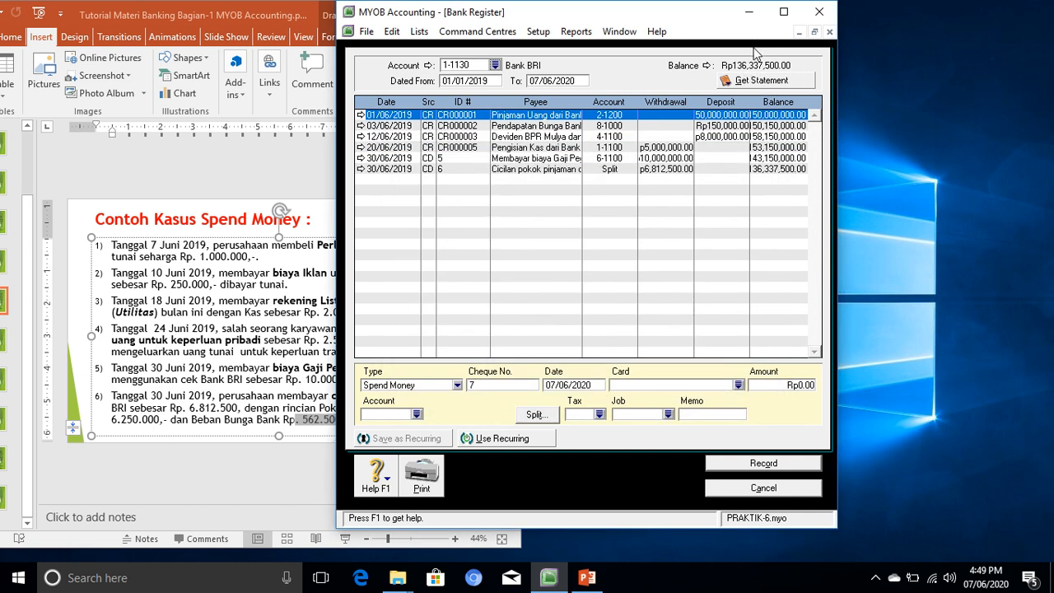
{"action": "left_click", "coordinate": [762, 489]}
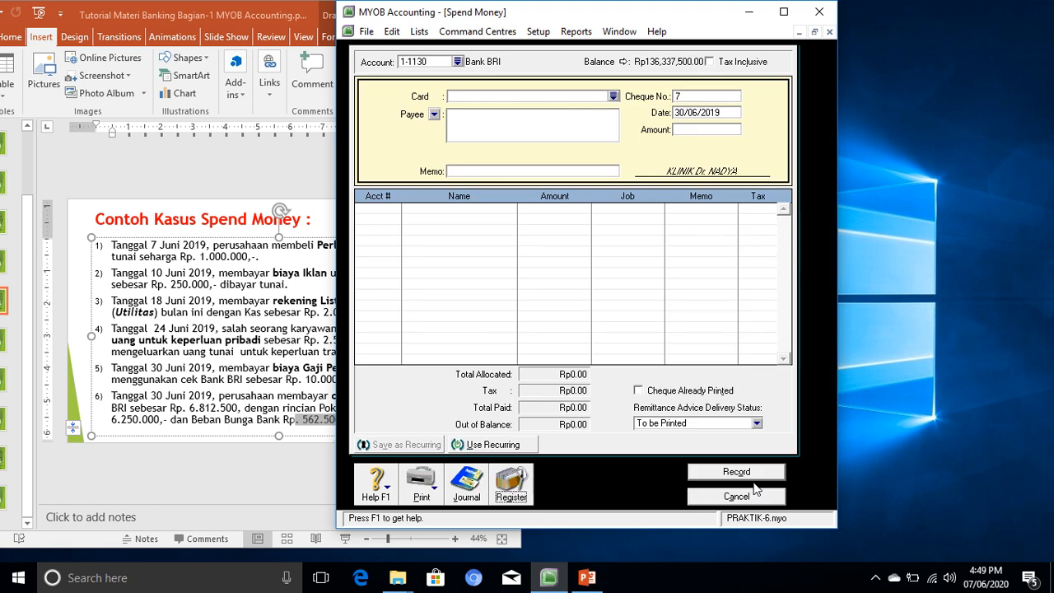
Switch to PowerPoint at full size for the bank deposit material, and place the MYOB window beside the Prepare Bank Deposit example
{"action": "left_click", "coordinate": [749, 12]}
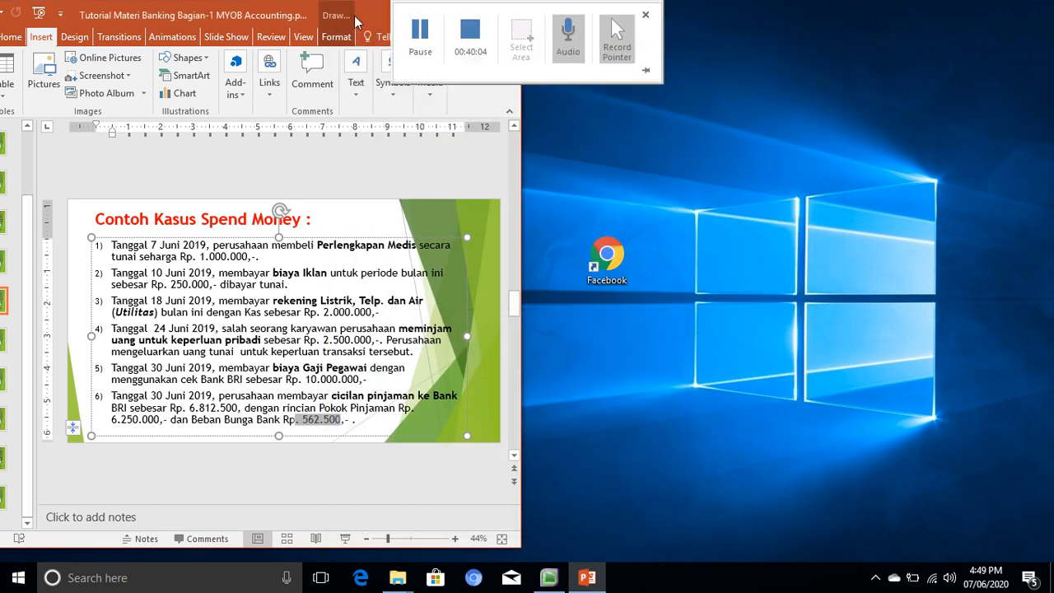
{"action": "left_click", "coordinate": [467, 13]}
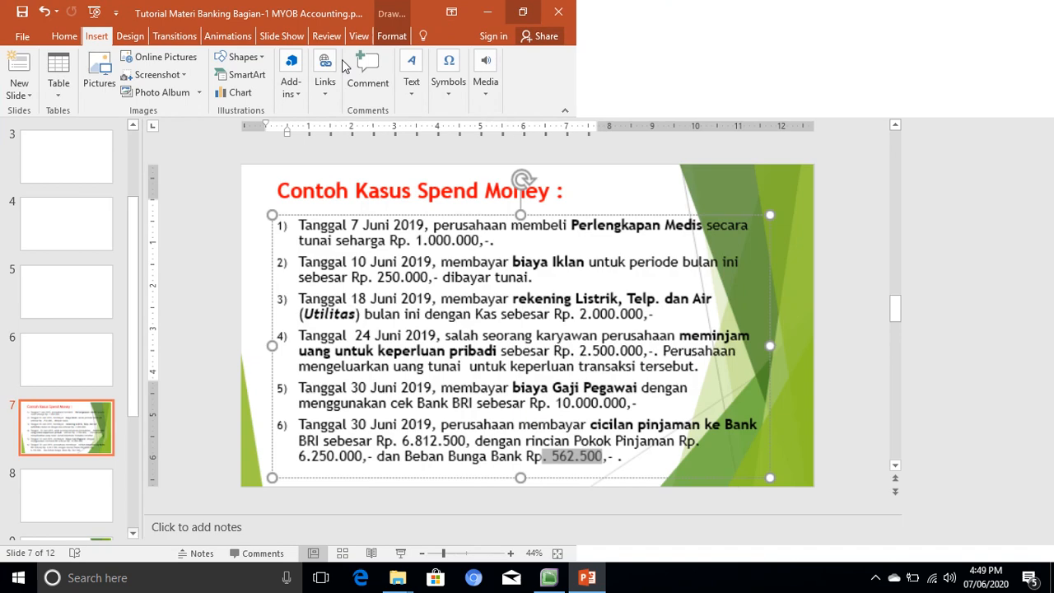
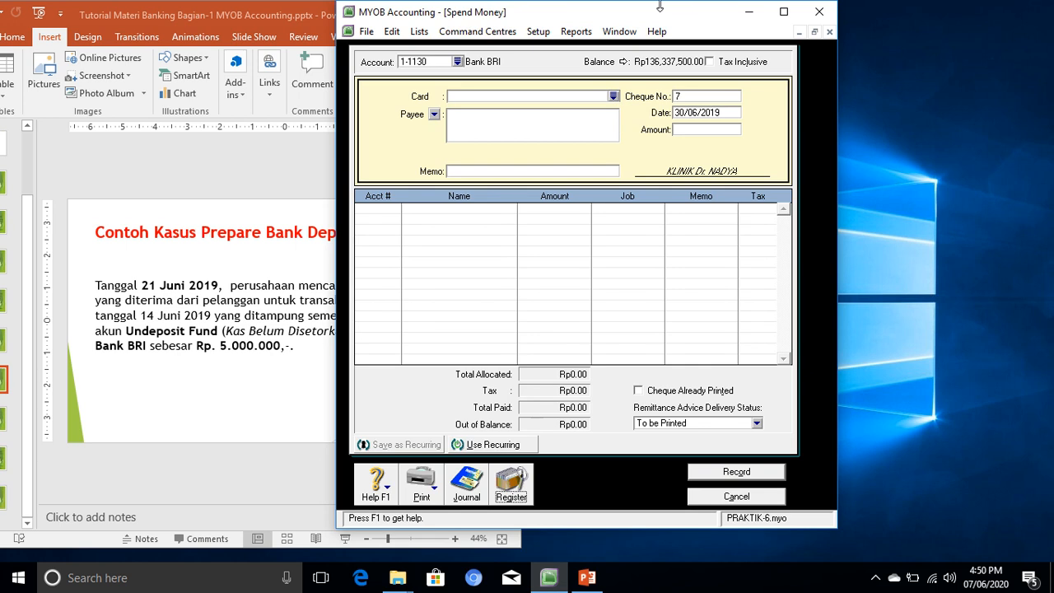
{"action": "left_click_drag", "start_coordinate": [650, 10], "coordinate": [825, 8]}
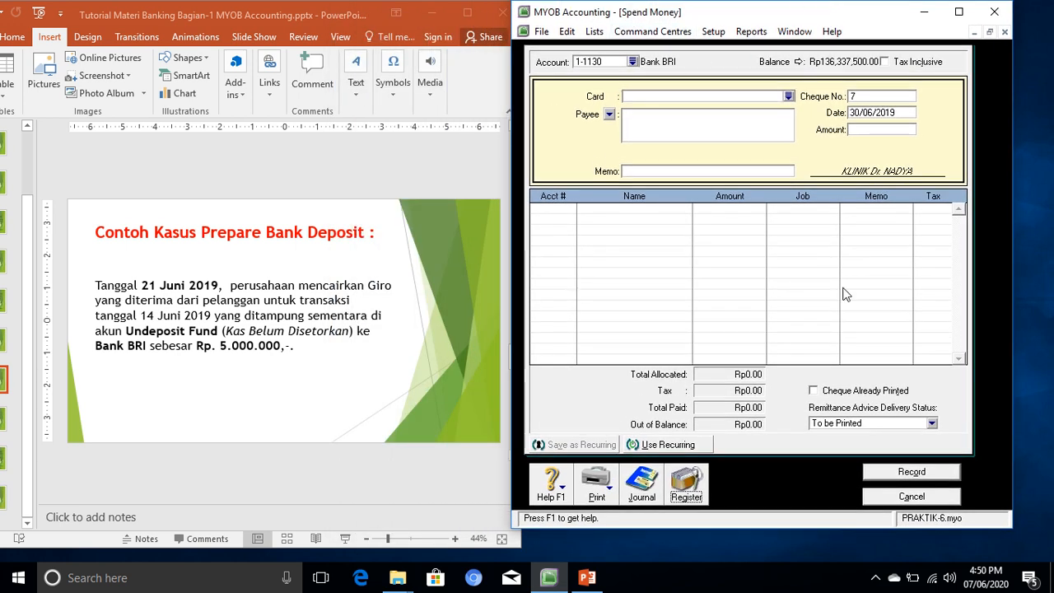
Leave the empty Spend Money form and start a Prepare Bank Deposit into account 1-1130 Bank BRI
{"action": "left_click", "coordinate": [912, 496]}
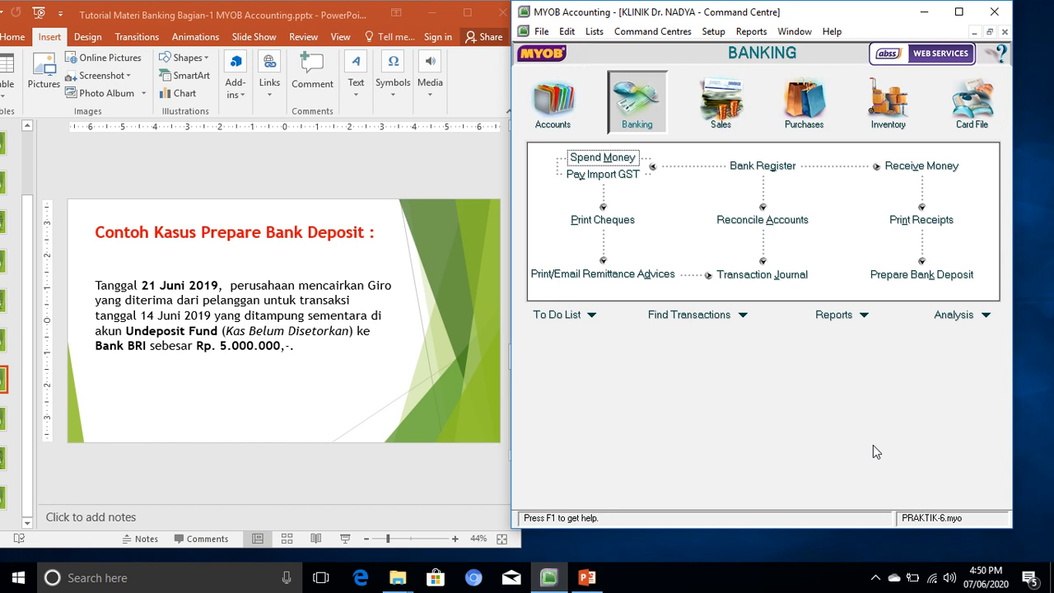
{"action": "left_click", "coordinate": [937, 279]}
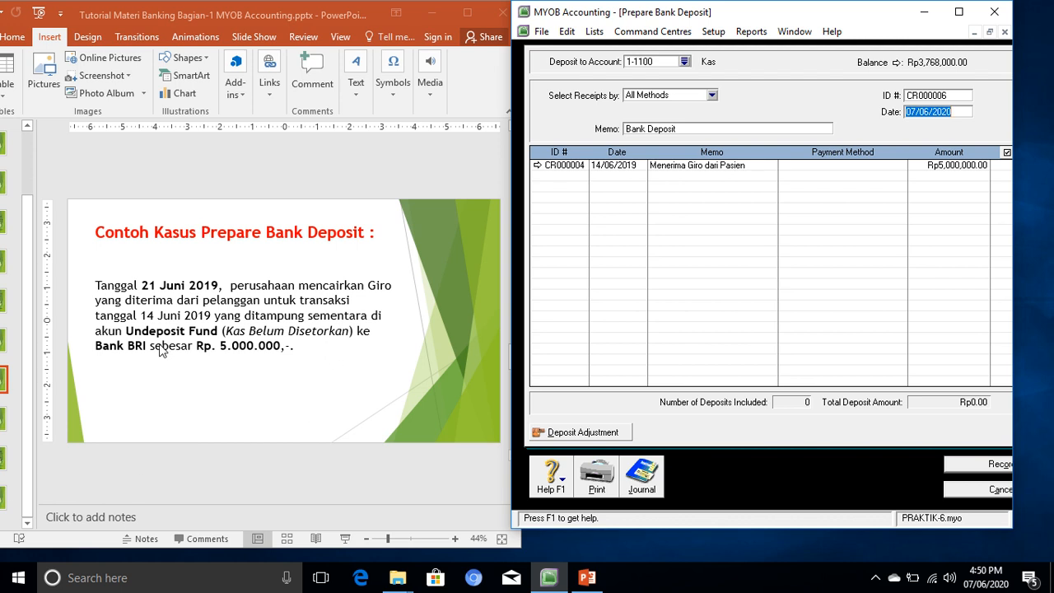
{"action": "left_click", "coordinate": [685, 62]}
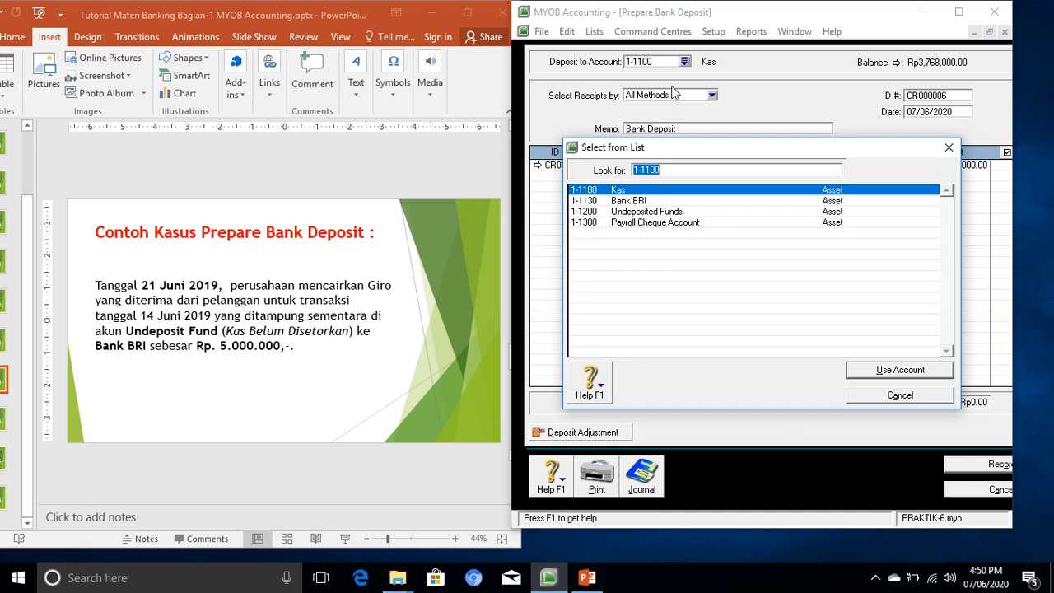
{"action": "double_click", "coordinate": [617, 201]}
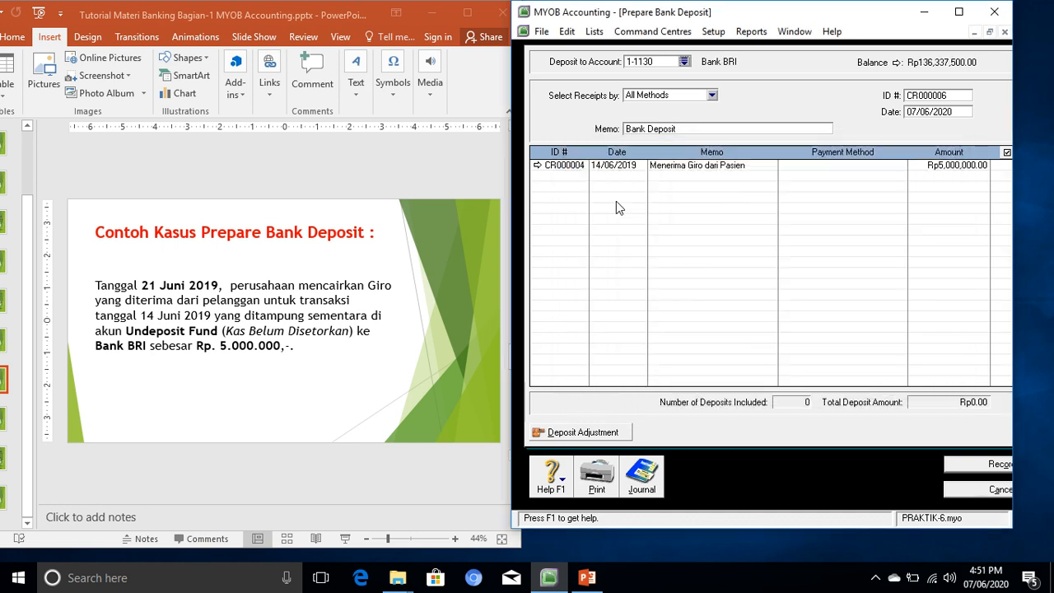
Set the bank deposit's date to 21/06/2019
{"action": "left_click", "coordinate": [919, 112]}
{"action": "left_click_drag", "start_coordinate": [918, 112], "coordinate": [908, 112]}
{"action": "type", "text": "21"}
{"action": "key", "text": "Right"}
{"action": "key", "text": "Right"}
{"action": "key", "text": "Right"}
Replace the default deposit memo with "Pencairan Giro"
{"action": "left_click", "coordinate": [723, 130]}
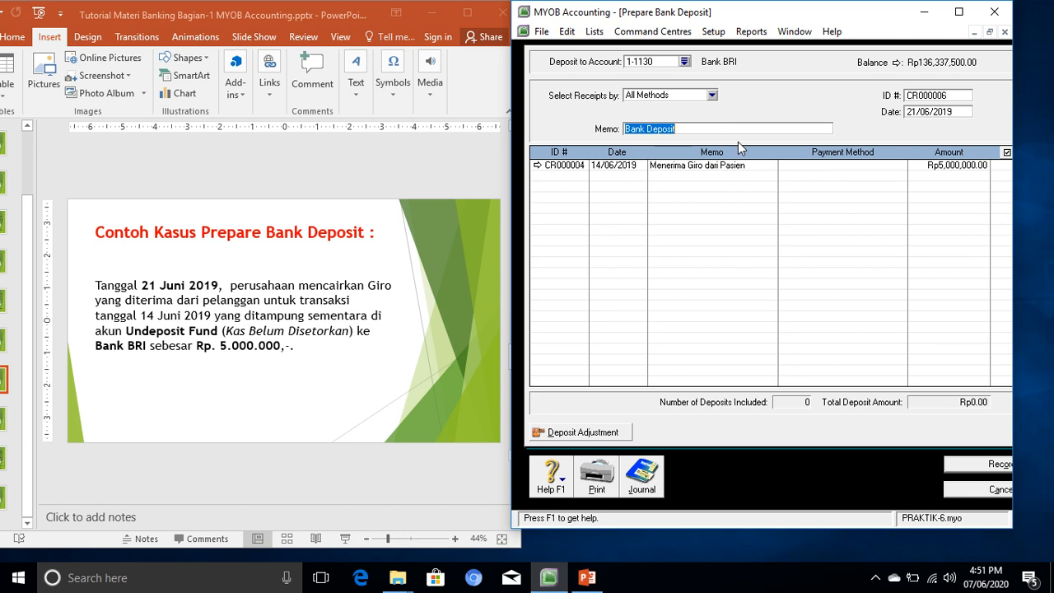
{"action": "type", "text": "PEnca"}
{"action": "key", "text": "BackSpace"}
{"action": "key", "text": "BackSpace"}
{"action": "key", "text": "BackSpace"}
{"action": "key", "text": "BackSpace"}
{"action": "key", "text": "BackSpace"}
{"action": "type", "text": "Penca"}
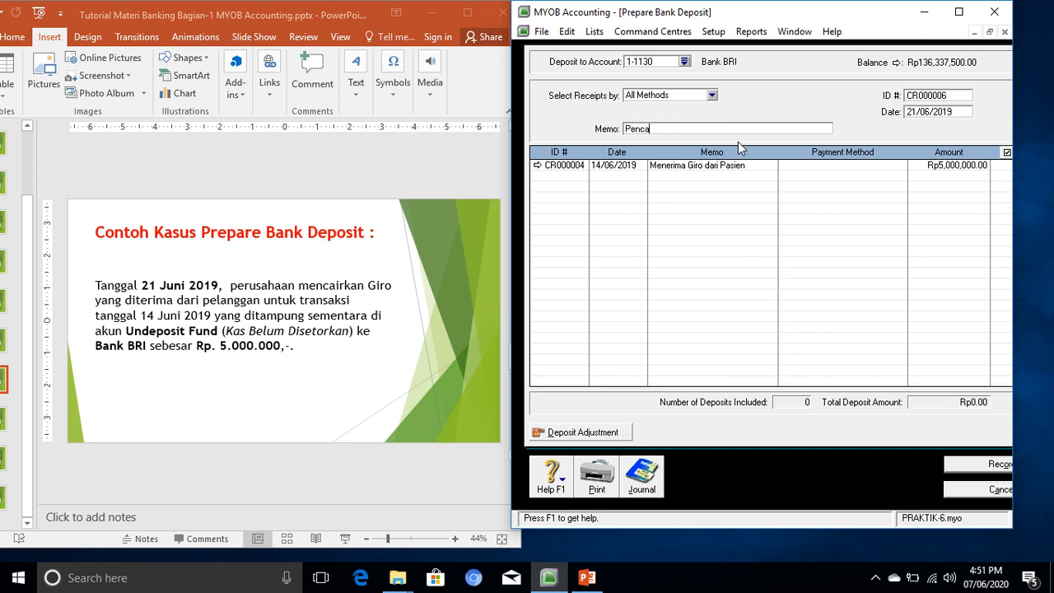
{"action": "type", "text": "iran Giro"}
{"action": "key", "text": "Tab"}
Reposition and widen the MYOB window to reveal the Deposit column, and try to record the bank deposit
{"action": "left_click_drag", "start_coordinate": [731, 12], "coordinate": [653, 12]}
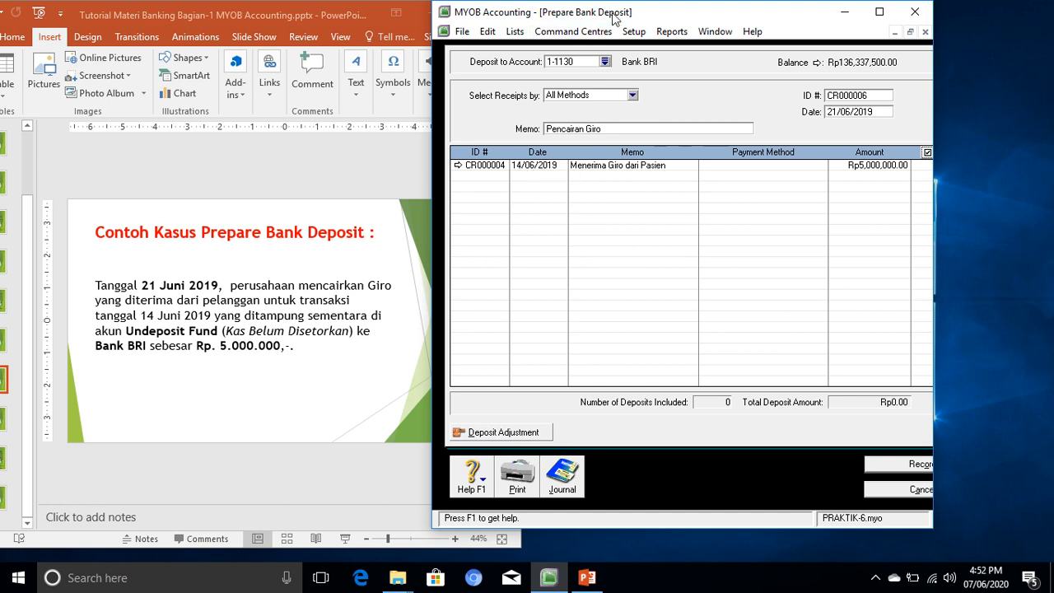
{"action": "left_click_drag", "start_coordinate": [614, 16], "coordinate": [545, 21]}
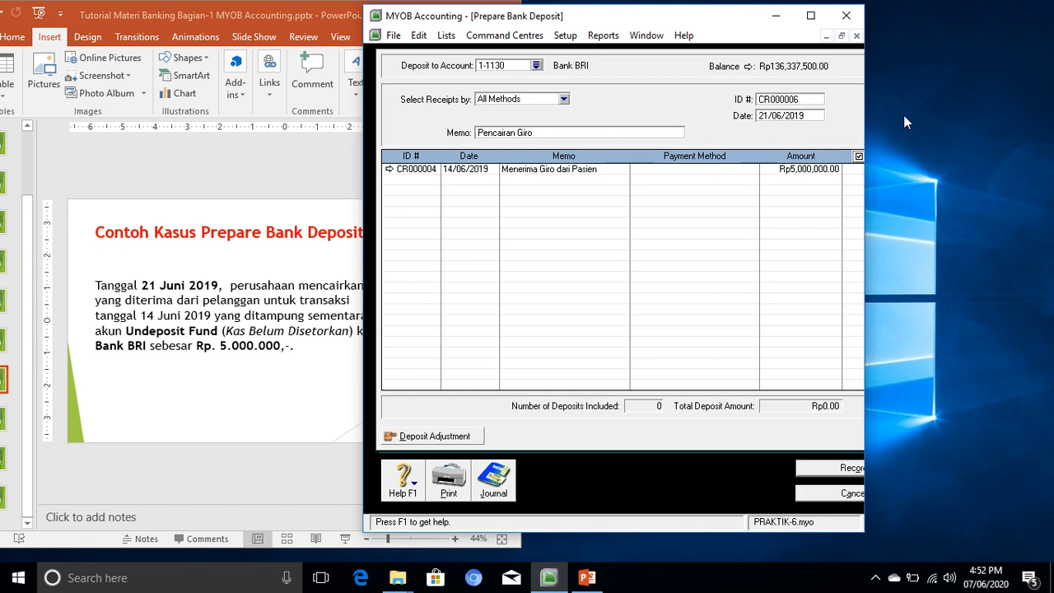
{"action": "left_click_drag", "start_coordinate": [869, 116], "coordinate": [956, 117]}
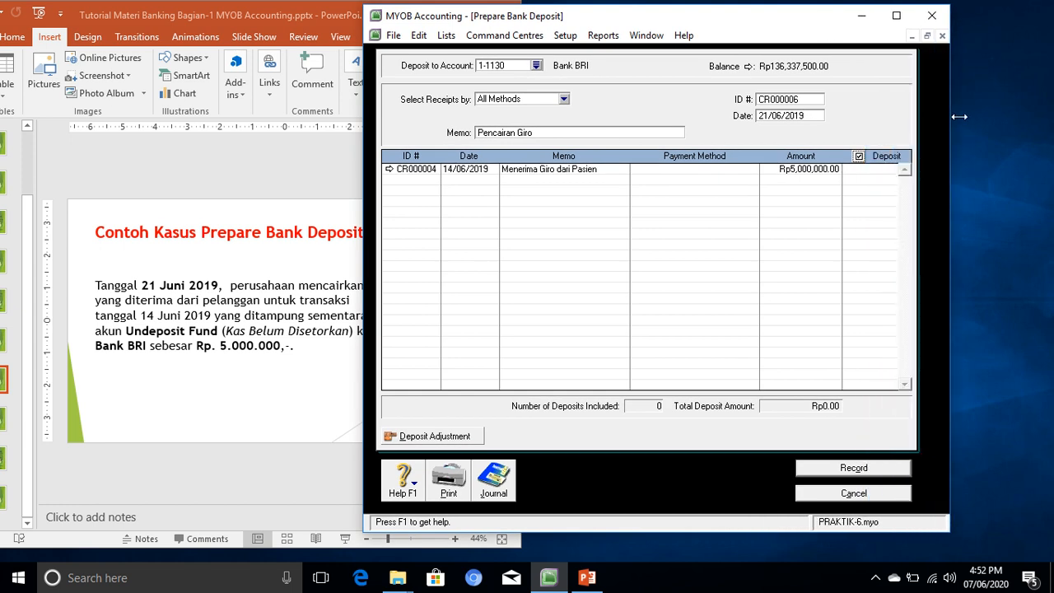
{"action": "left_click", "coordinate": [861, 469]}
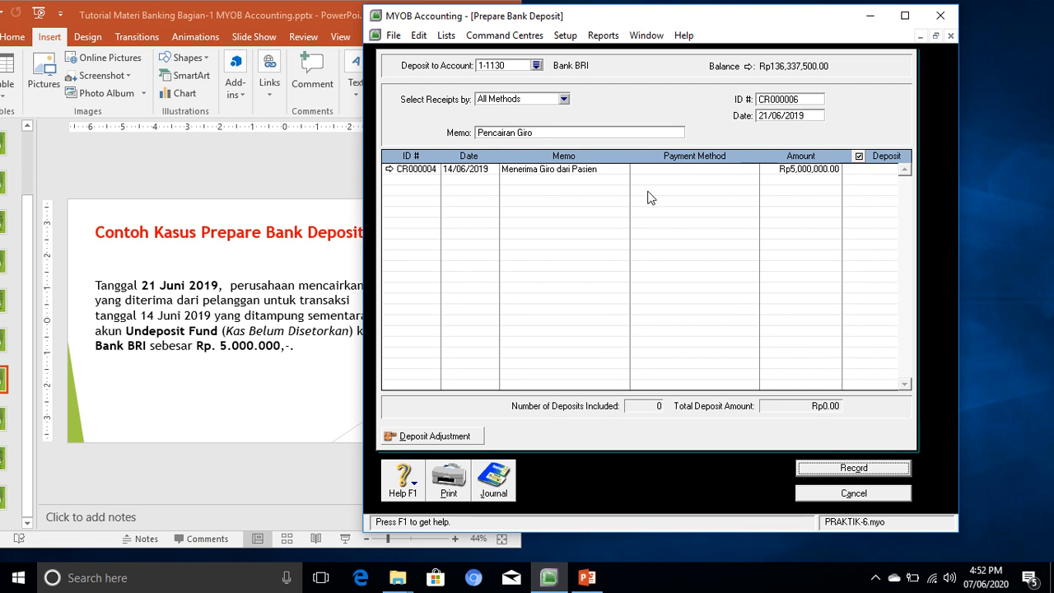
Mark the 14/06/2019 "Menerima Giro dari Pasien" receipt for deposit and record the bank deposit
{"action": "left_click", "coordinate": [869, 168]}
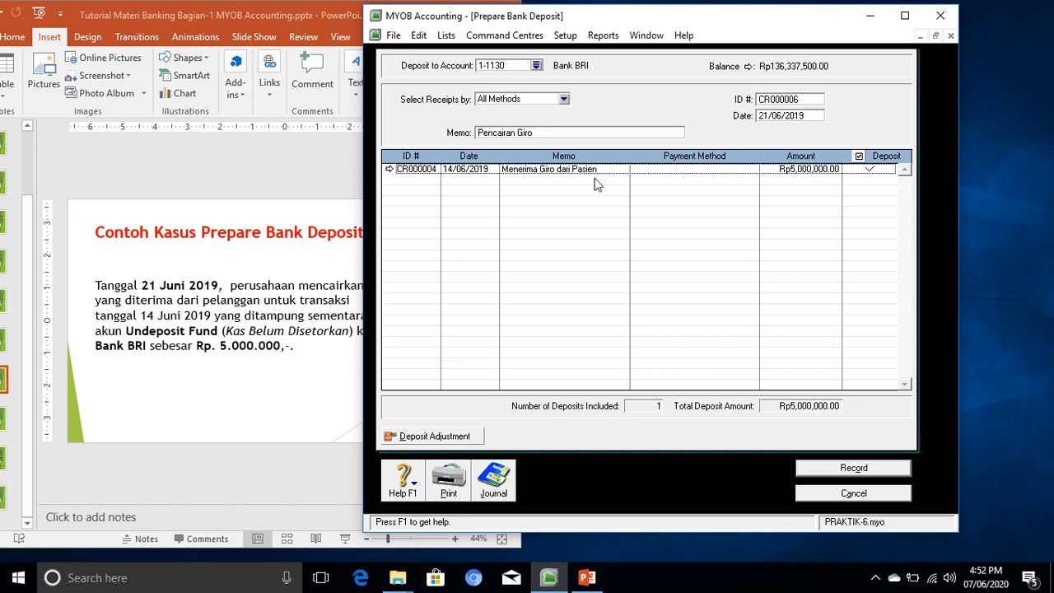
{"action": "left_click", "coordinate": [853, 471]}
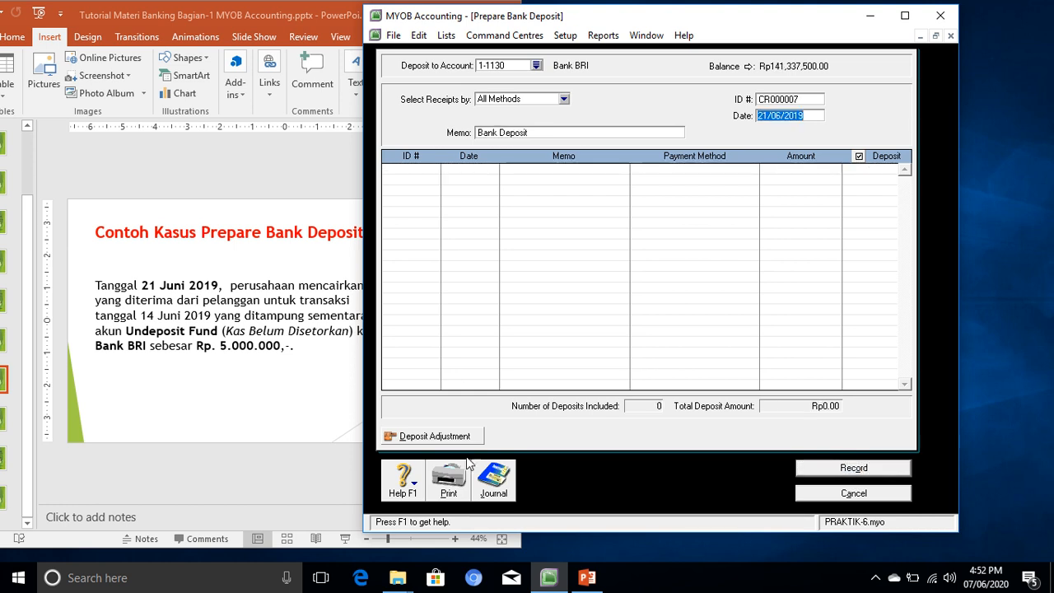
Check the receipts journal for the recorded Pencairan Giro entry, and leave the Prepare Bank Deposit form
{"action": "left_click", "coordinate": [491, 479]}
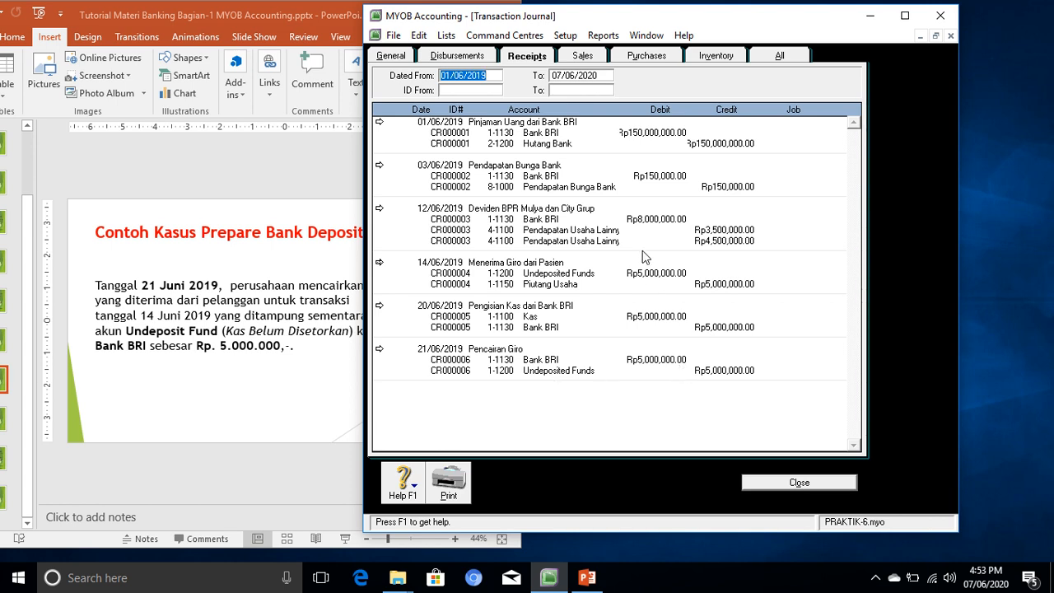
{"action": "left_click", "coordinate": [799, 483]}
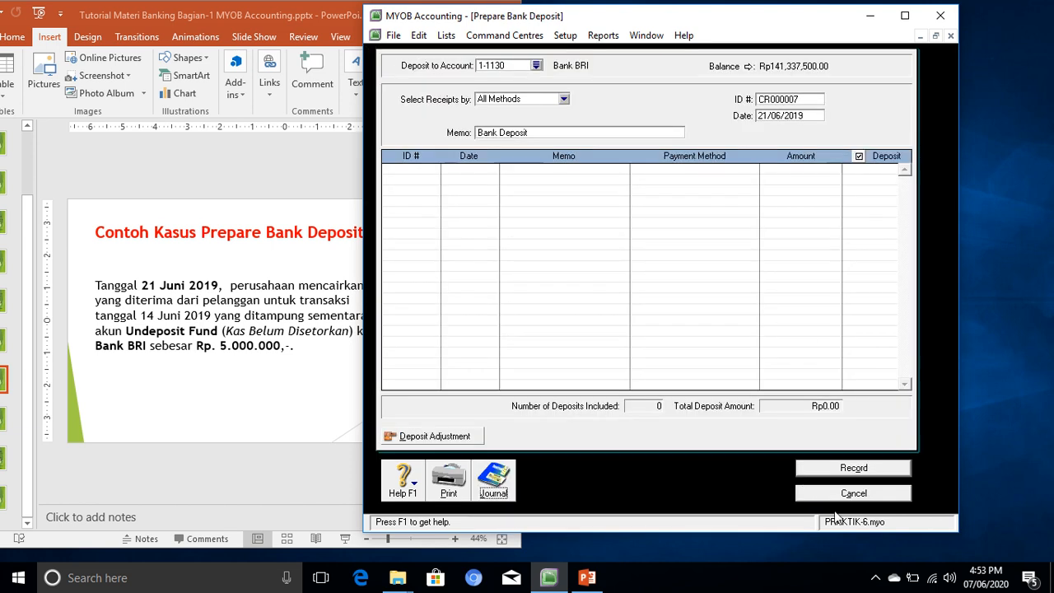
{"action": "left_click", "coordinate": [855, 496]}
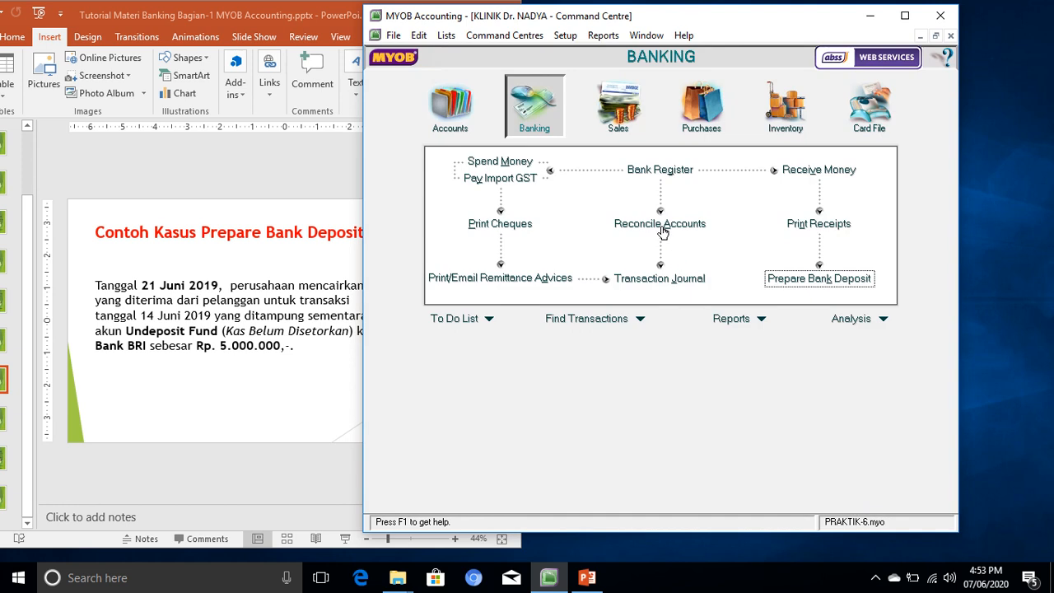
Review the Bank Register for Bank BRI and for account 1-1200 Undeposited Funds, and close it
{"action": "left_click", "coordinate": [651, 171]}
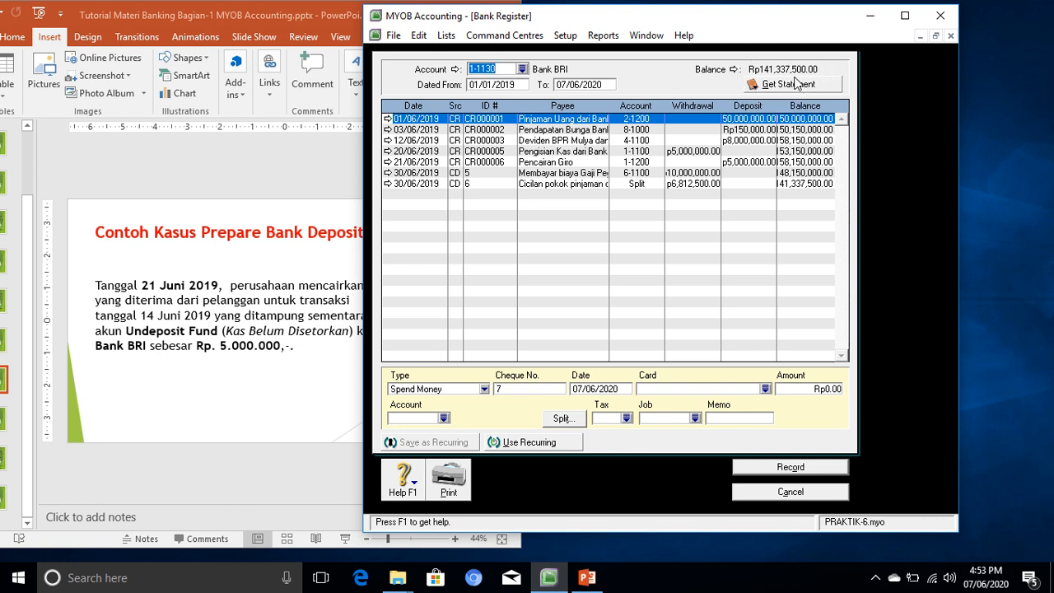
{"action": "left_click", "coordinate": [522, 69]}
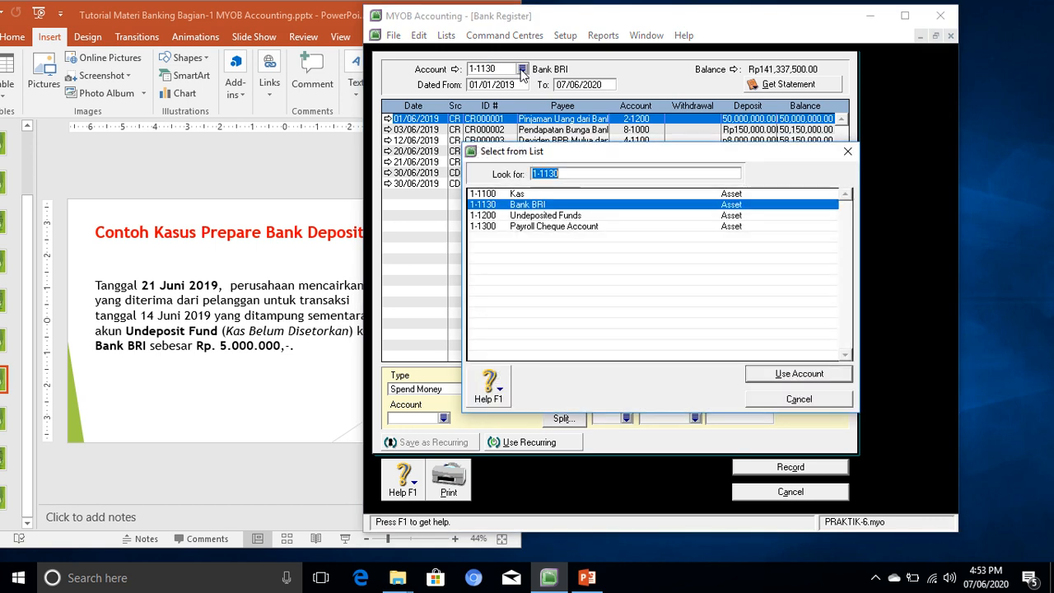
{"action": "double_click", "coordinate": [540, 217]}
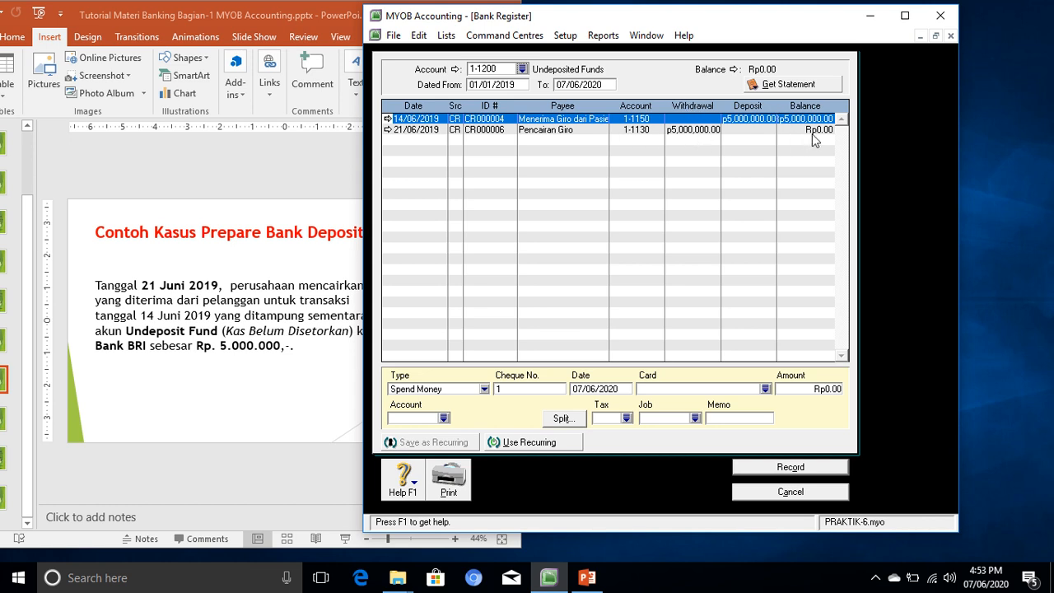
{"action": "left_click", "coordinate": [790, 492]}
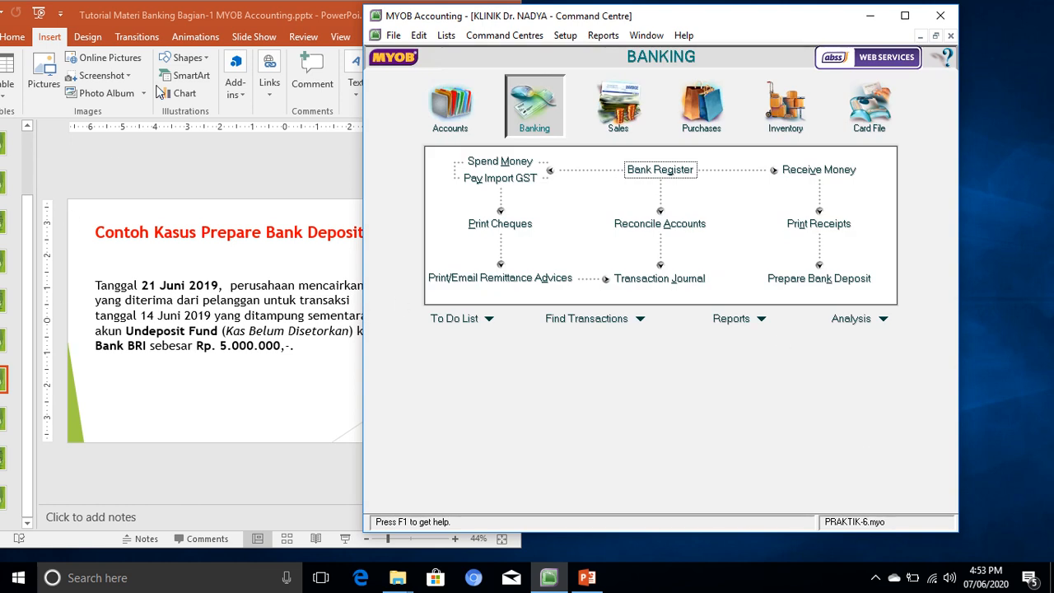
Switch to the PowerPoint presentation, show the Reconcile Accounts explanation on slide 10, and enlarge the window
{"action": "left_click_drag", "start_coordinate": [188, 20], "coordinate": [234, 21]}
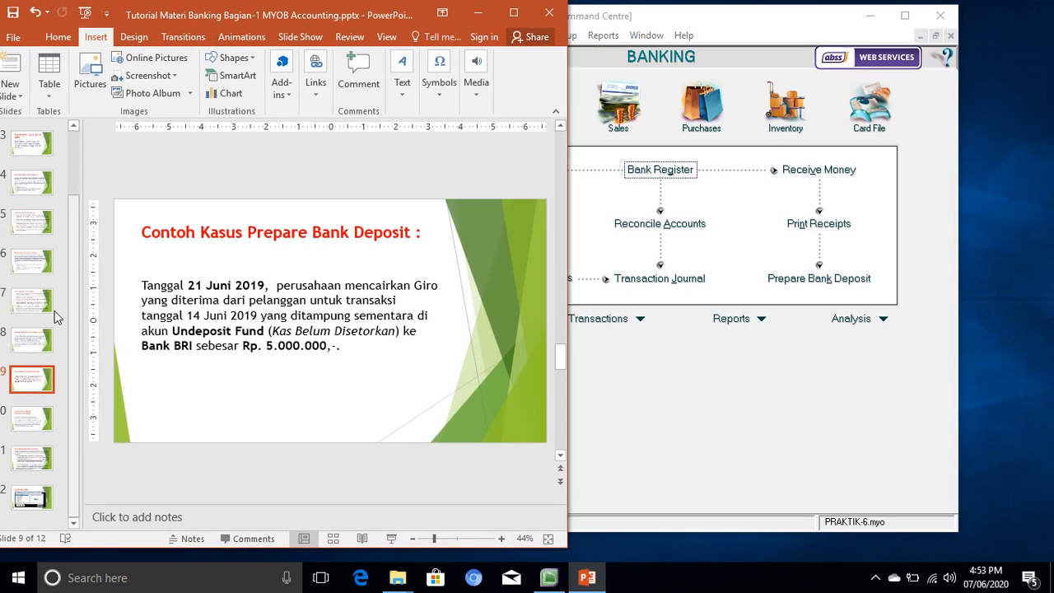
{"action": "left_click", "coordinate": [23, 418]}
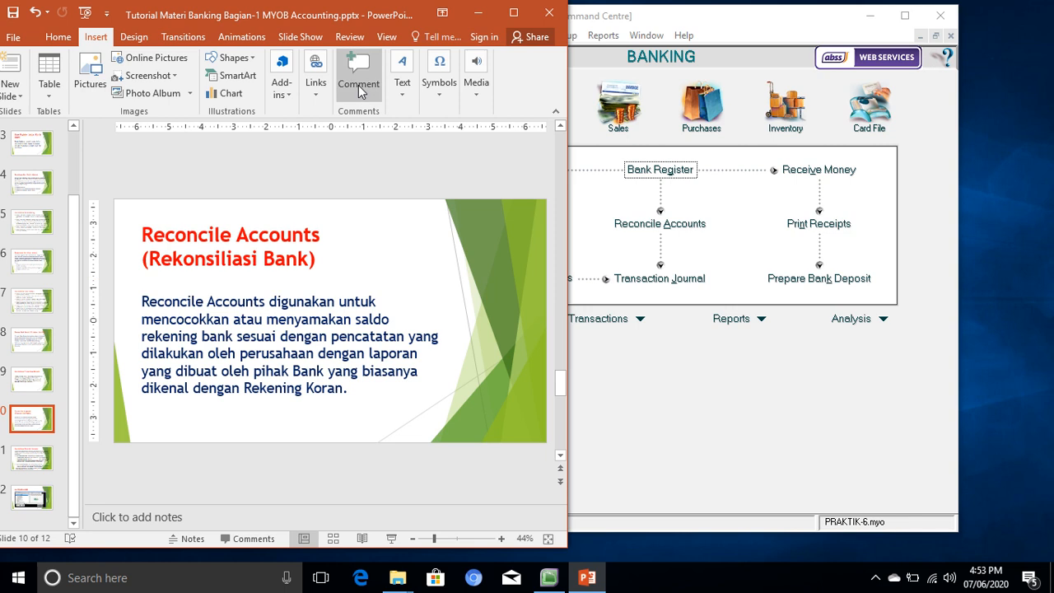
{"action": "left_click", "coordinate": [513, 14]}
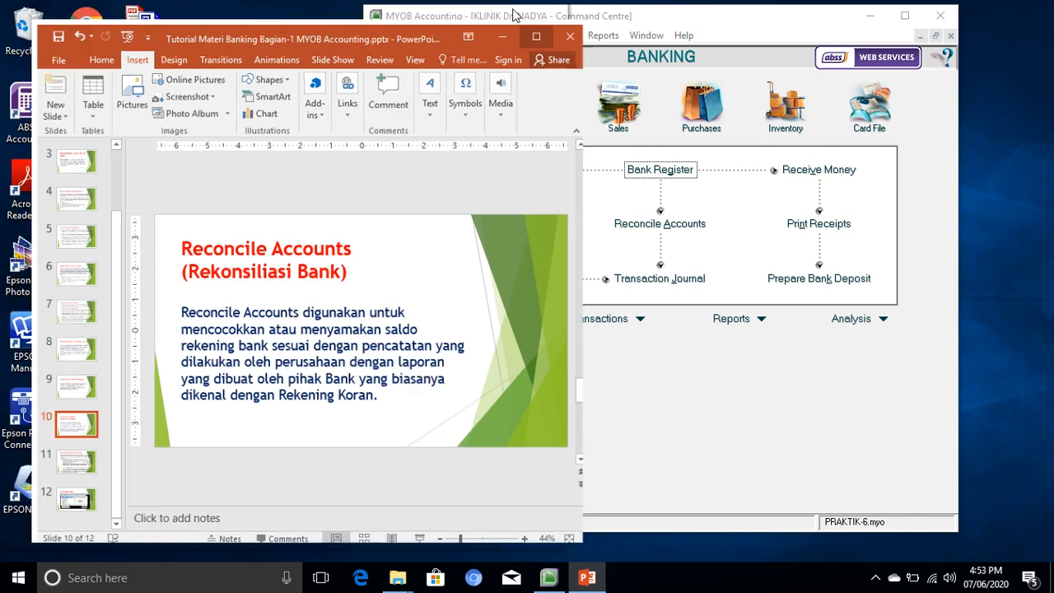
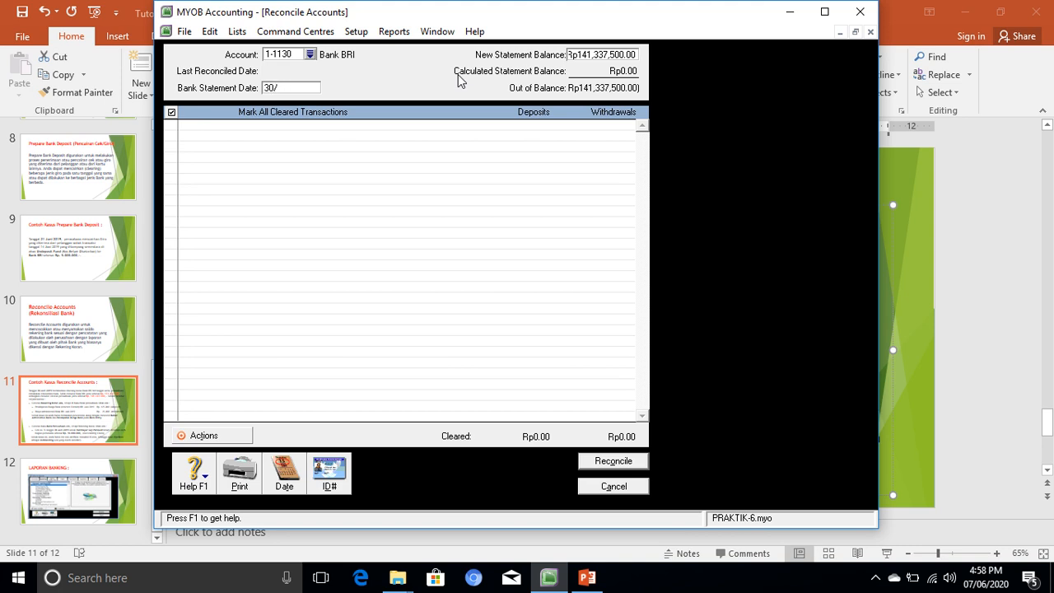
Set the bank statement date to 30/06/2019 for the Bank BRI reconciliation
{"action": "type", "text": "/19"}
{"action": "key", "text": "Tab"}
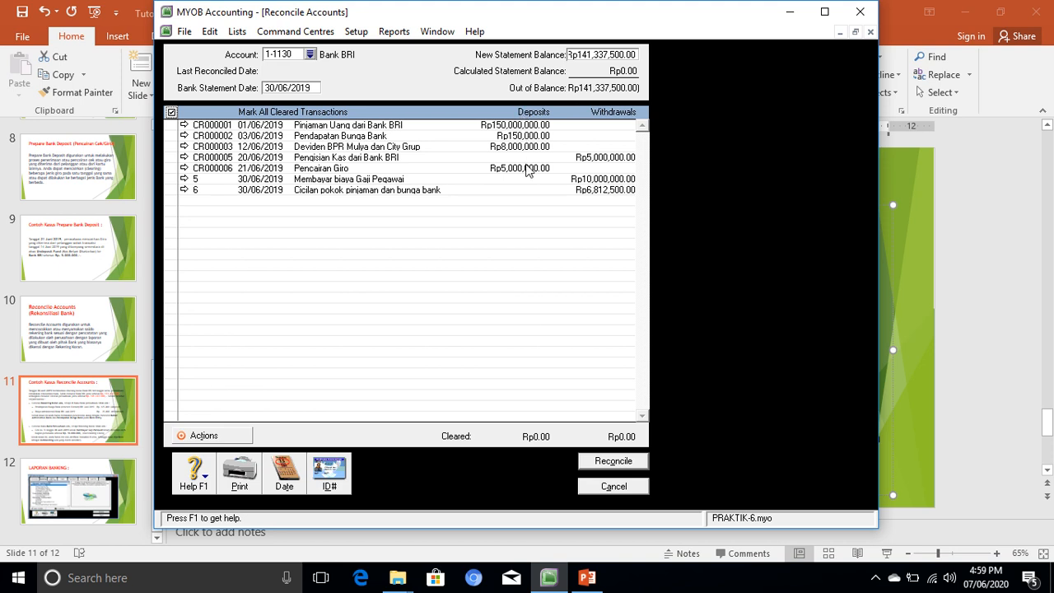
Shrink the presentation window and place the MYOB window beside it so the reconciliation case can be read alongside the transactions
{"action": "left_click_drag", "start_coordinate": [511, 22], "coordinate": [711, 69]}
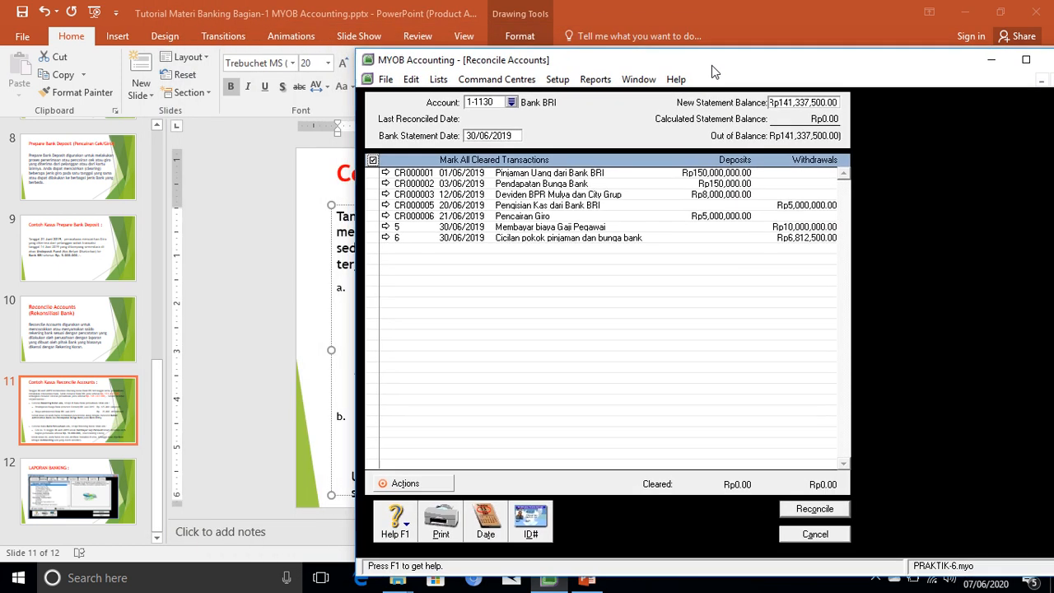
{"action": "left_click", "coordinate": [266, 221]}
{"action": "left_click", "coordinate": [988, 14]}
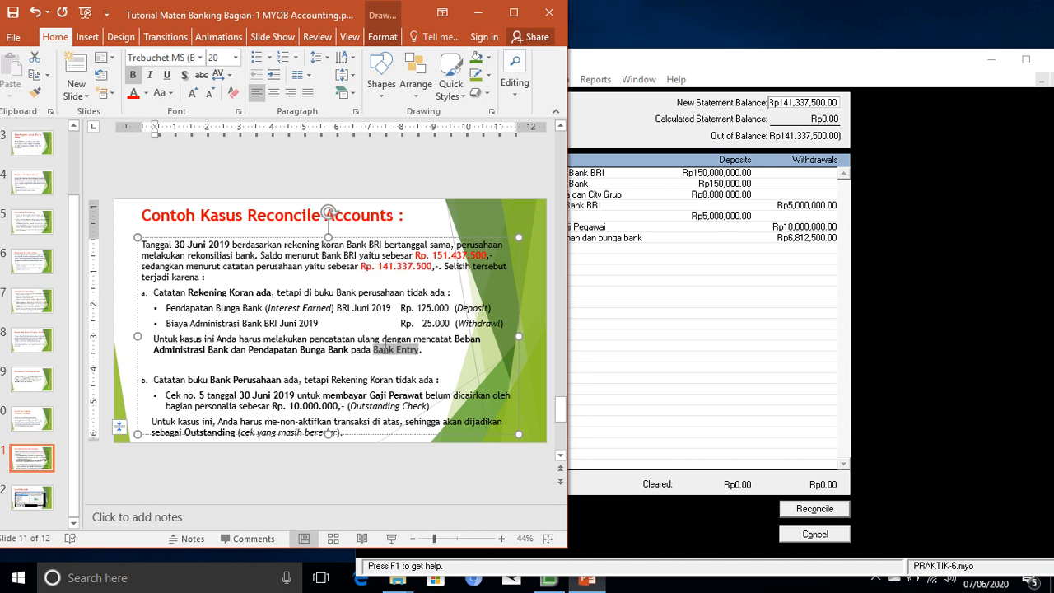
{"action": "left_click", "coordinate": [738, 64]}
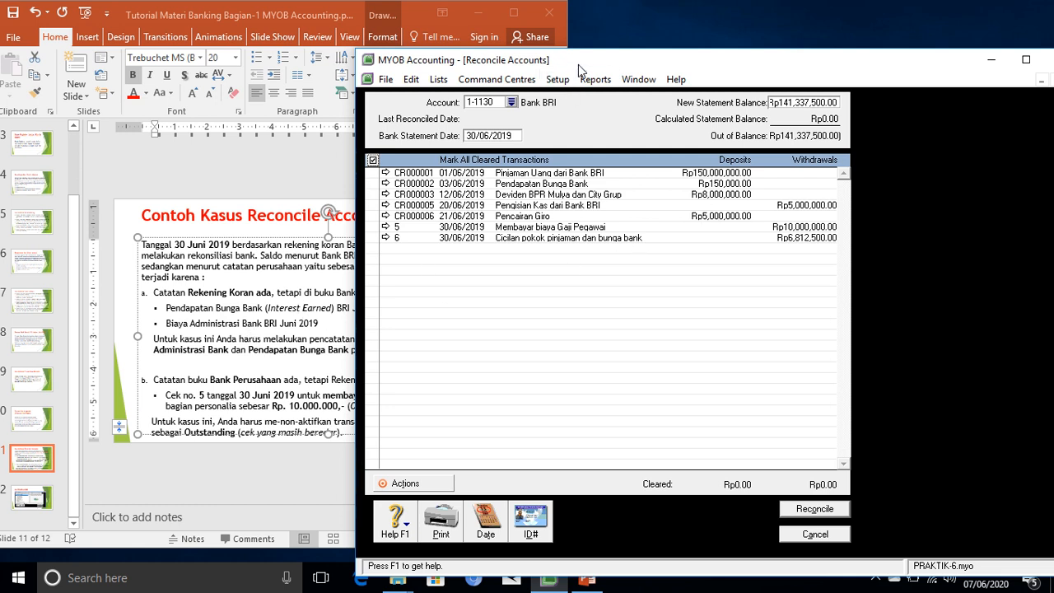
{"action": "left_click_drag", "start_coordinate": [578, 64], "coordinate": [644, 62]}
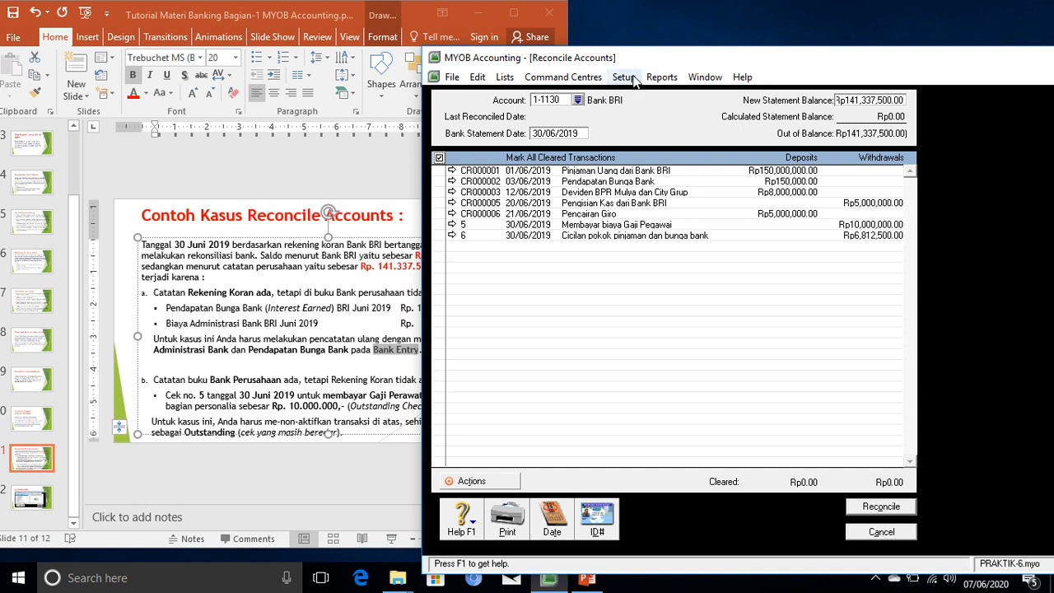
{"action": "left_click_drag", "start_coordinate": [646, 64], "coordinate": [678, 67]}
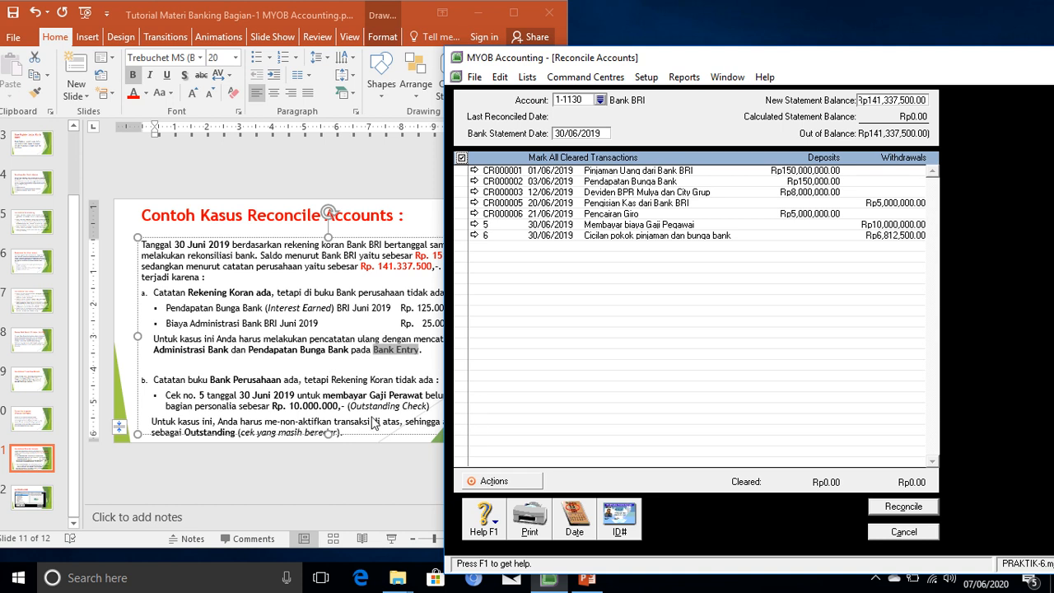
{"action": "left_click", "coordinate": [495, 483]}
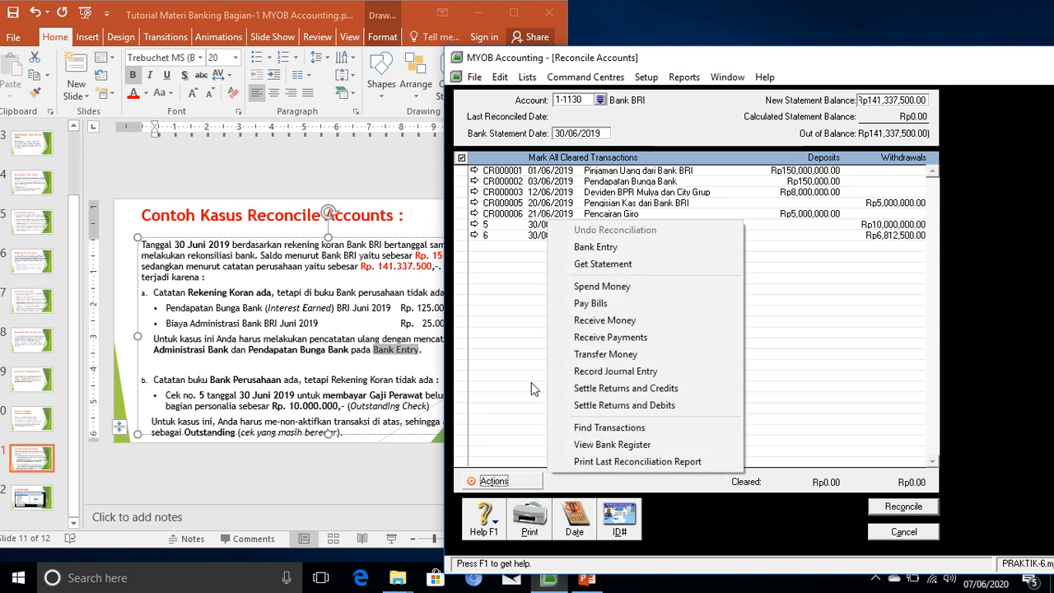
{"action": "left_click", "coordinate": [611, 248]}
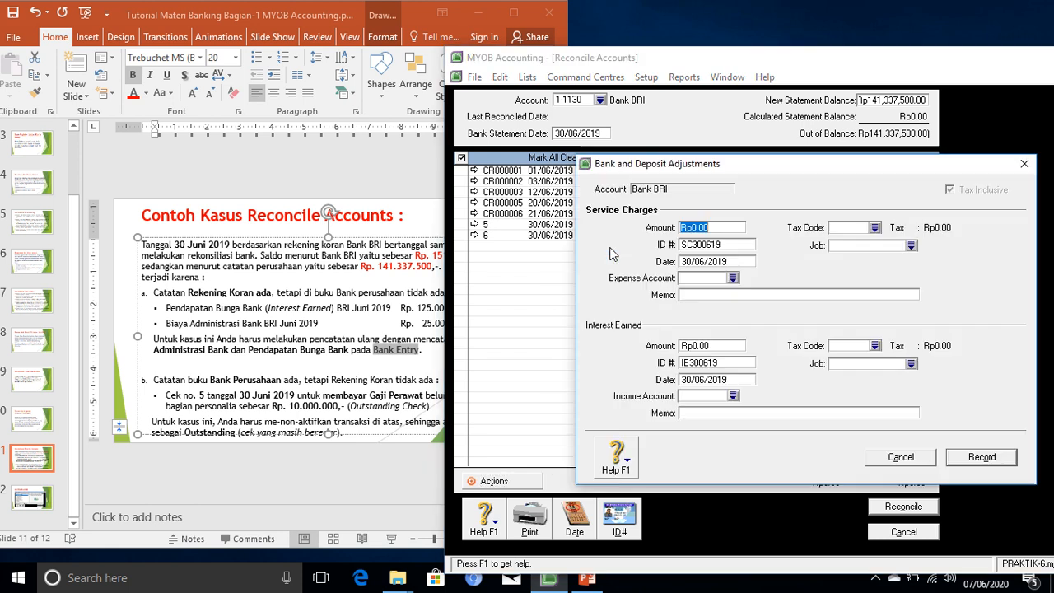
{"action": "left_click", "coordinate": [903, 466]}
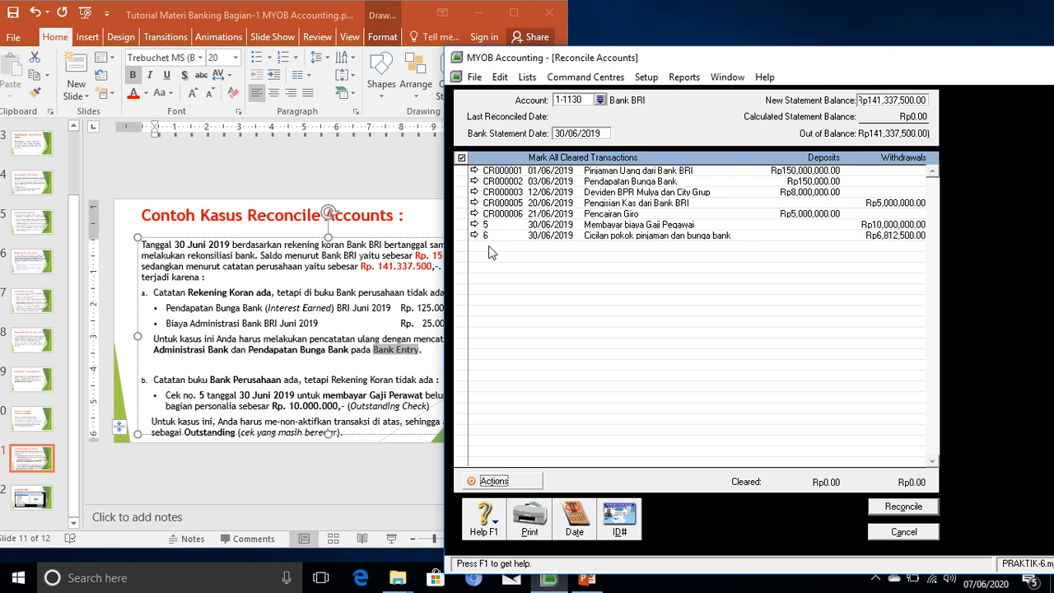
Start a Bank Entry for the reconciliation and enter a service charge of 25000 with tax code N-T
{"action": "left_click", "coordinate": [494, 481]}
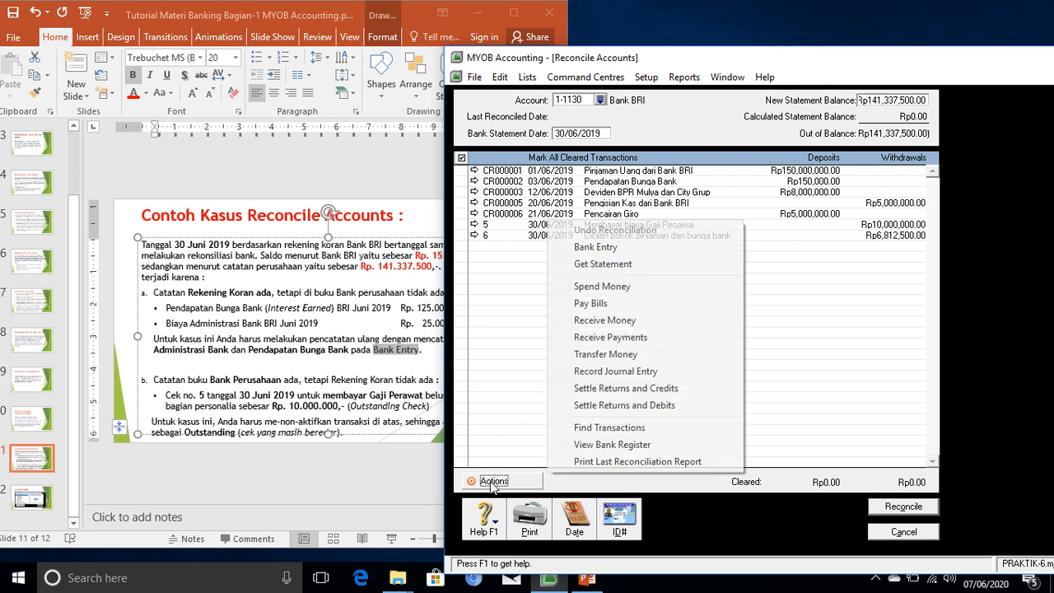
{"action": "left_click", "coordinate": [593, 248]}
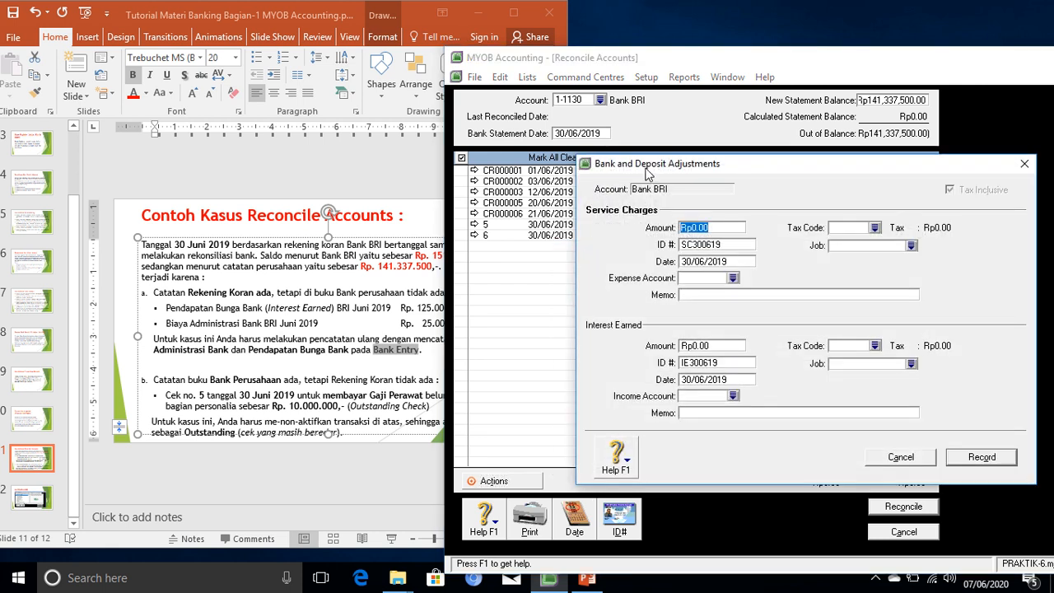
{"action": "left_click_drag", "start_coordinate": [655, 160], "coordinate": [554, 121]}
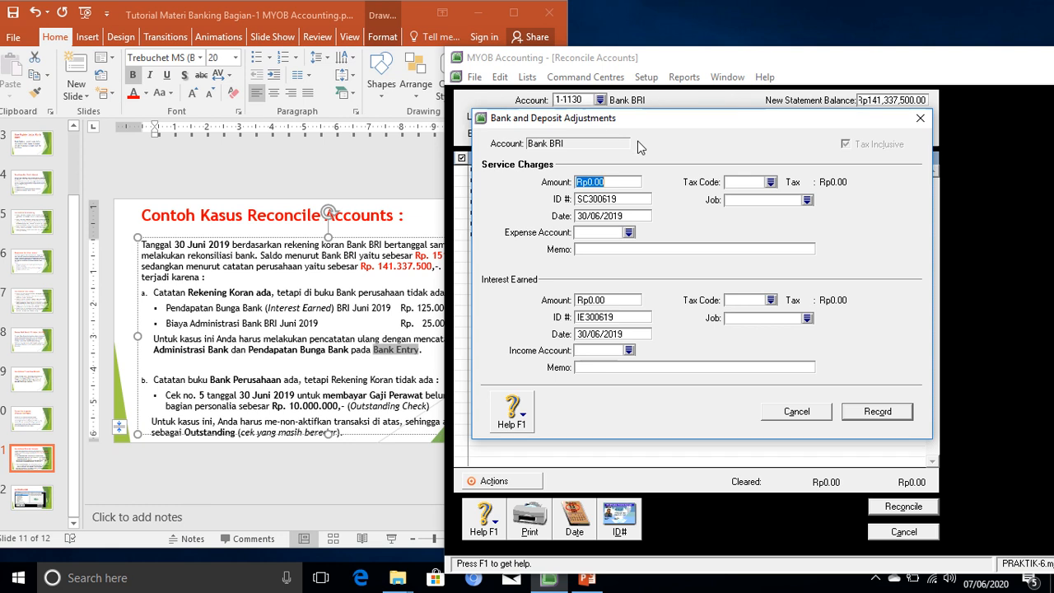
{"action": "left_click_drag", "start_coordinate": [598, 125], "coordinate": [636, 148]}
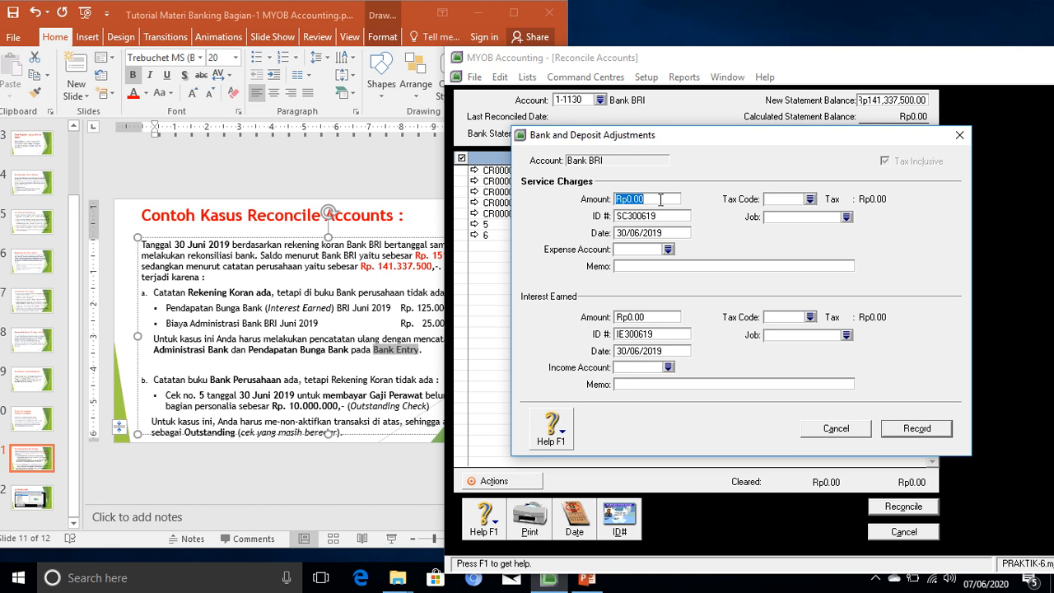
{"action": "type", "text": "25000"}
{"action": "left_click", "coordinate": [811, 200]}
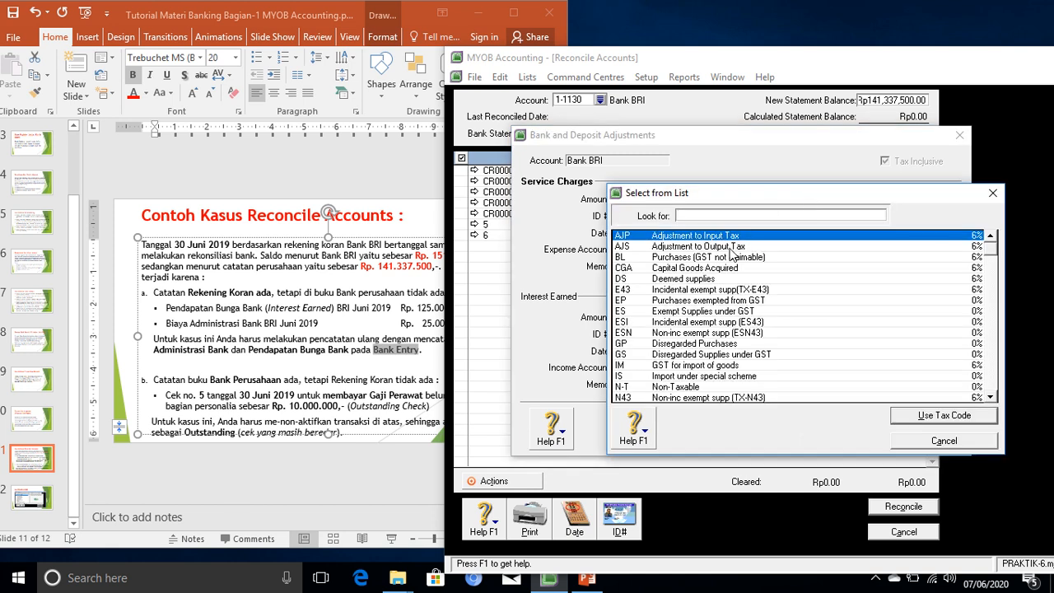
{"action": "double_click", "coordinate": [665, 387]}
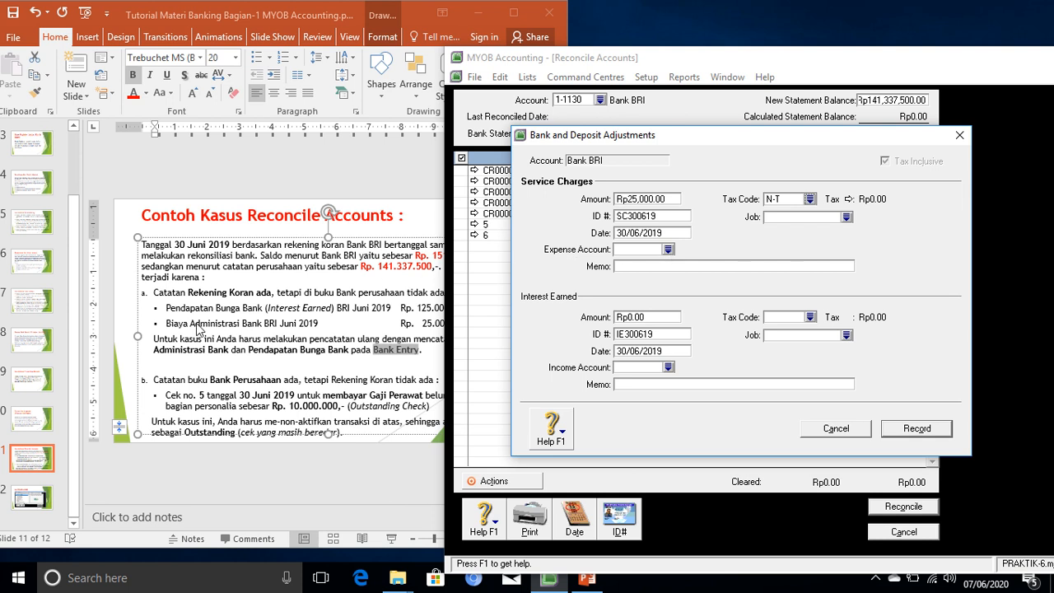
Assign the service charge to expense account 9-1000 Beban Administrasi Bank with memo "Beban Administrasi Bank berdasarkan rekening koran"
{"action": "left_click", "coordinate": [667, 251]}
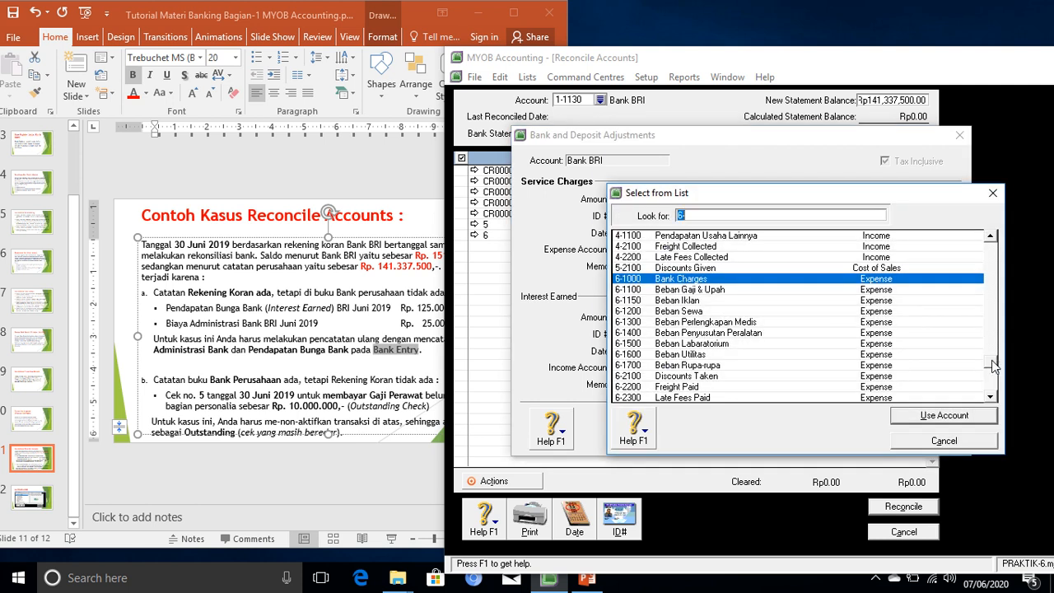
{"action": "left_click_drag", "start_coordinate": [994, 367], "coordinate": [993, 396]}
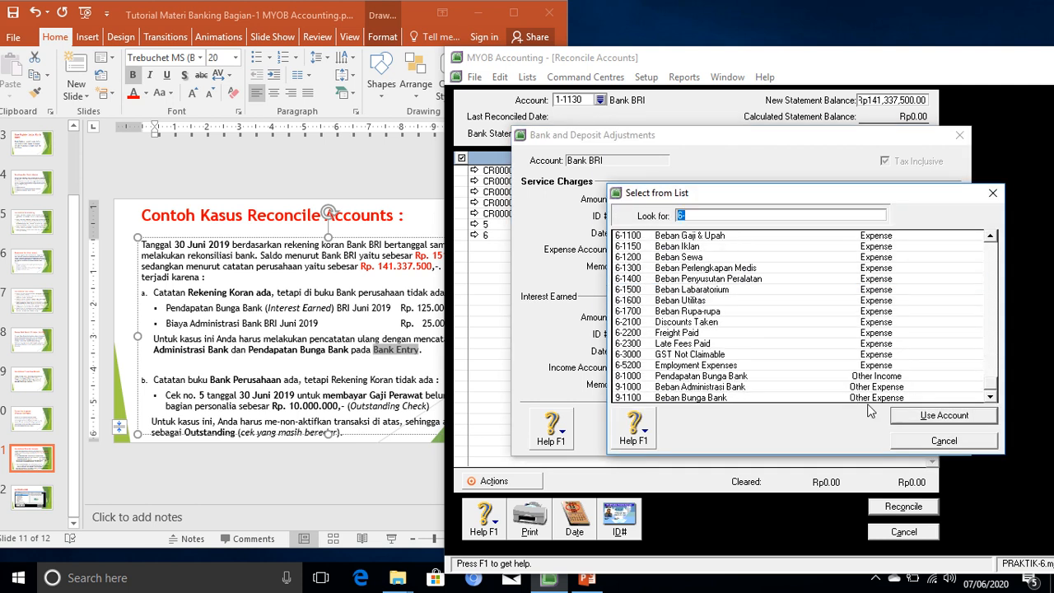
{"action": "double_click", "coordinate": [680, 387]}
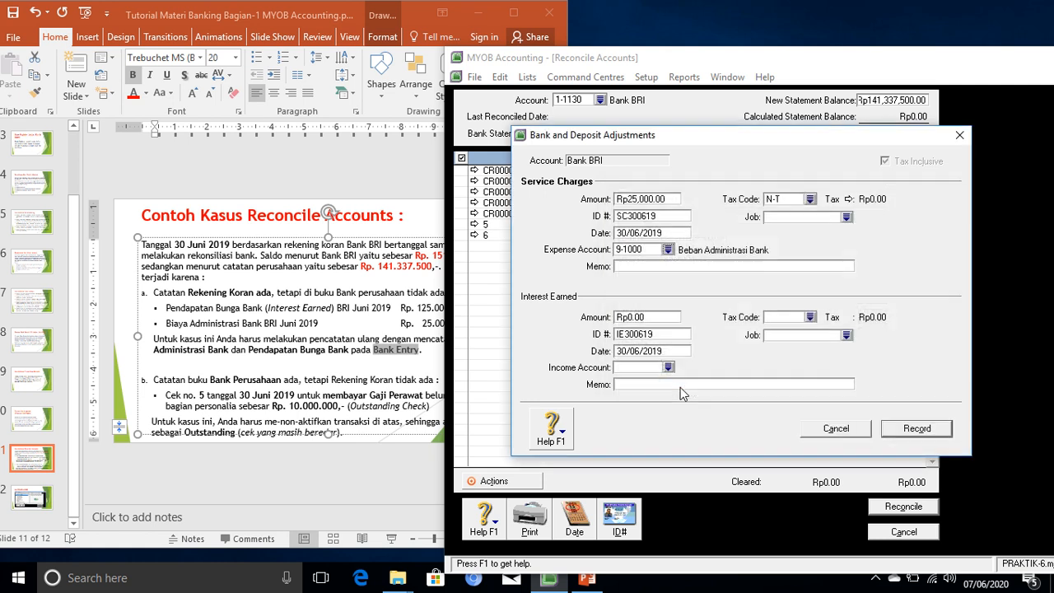
{"action": "left_click", "coordinate": [643, 264]}
{"action": "type", "text": "Beban Admi"}
{"action": "type", "text": "nistrasi Bank berd"}
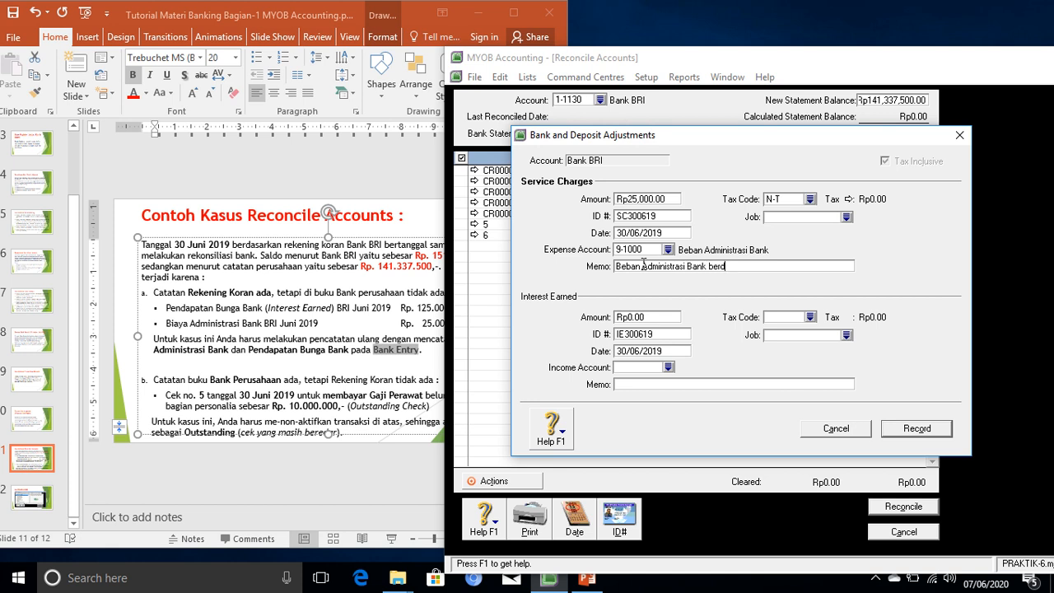
{"action": "type", "text": "asarkan rekening koran"}
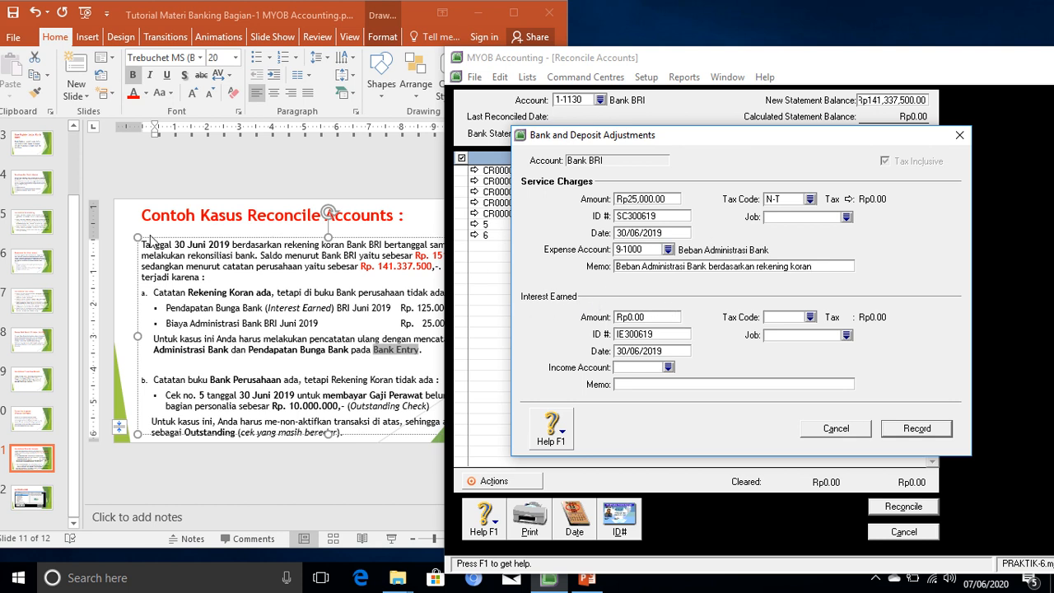
Enter interest earned of 125000 with tax code N-T in the Bank BRI bank entry
{"action": "left_click", "coordinate": [662, 319]}
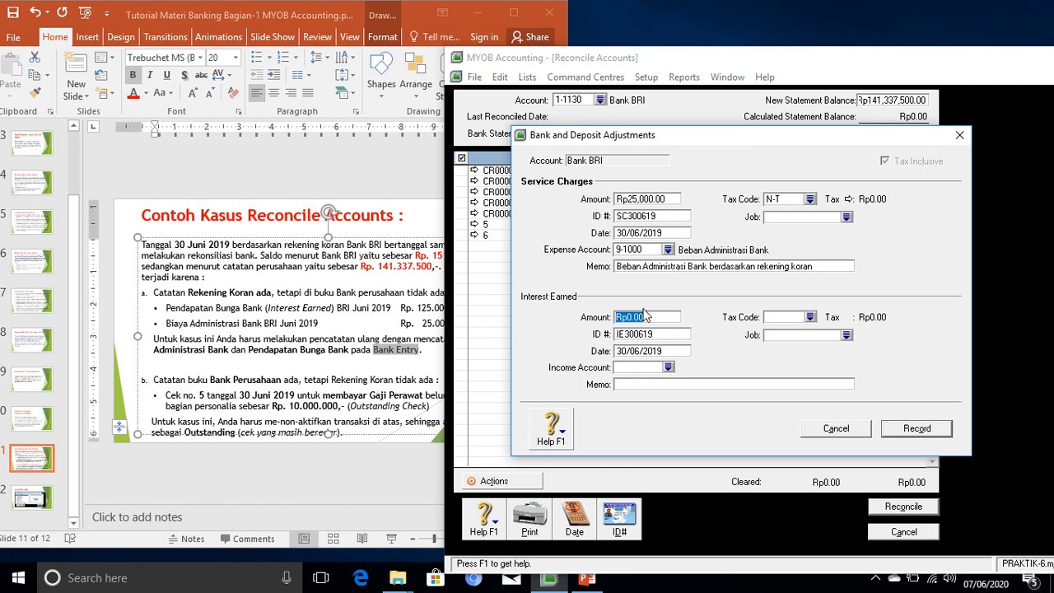
{"action": "type", "text": "125000"}
{"action": "left_click", "coordinate": [812, 319]}
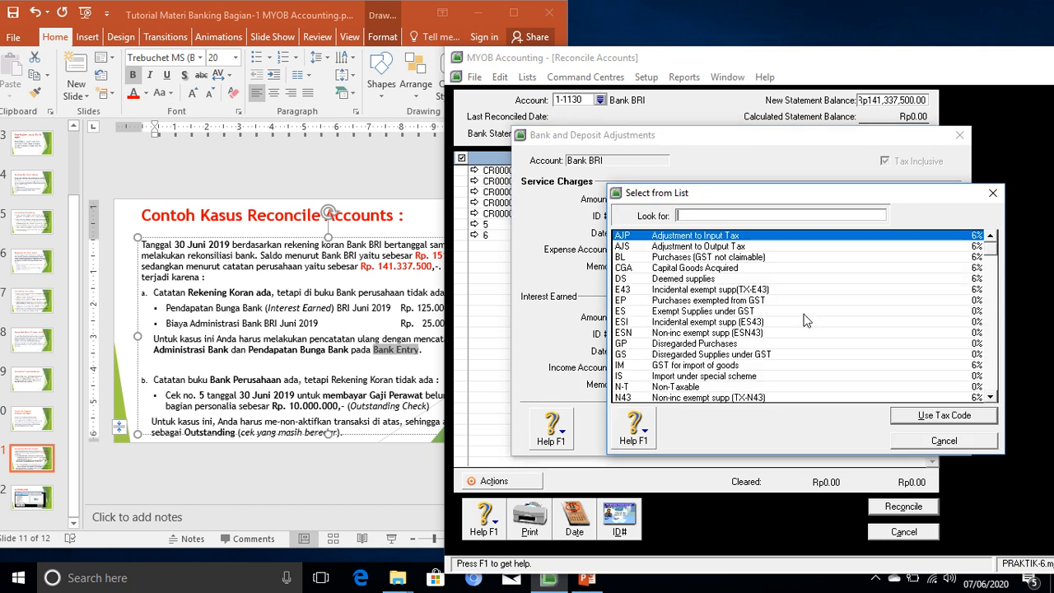
{"action": "double_click", "coordinate": [663, 386]}
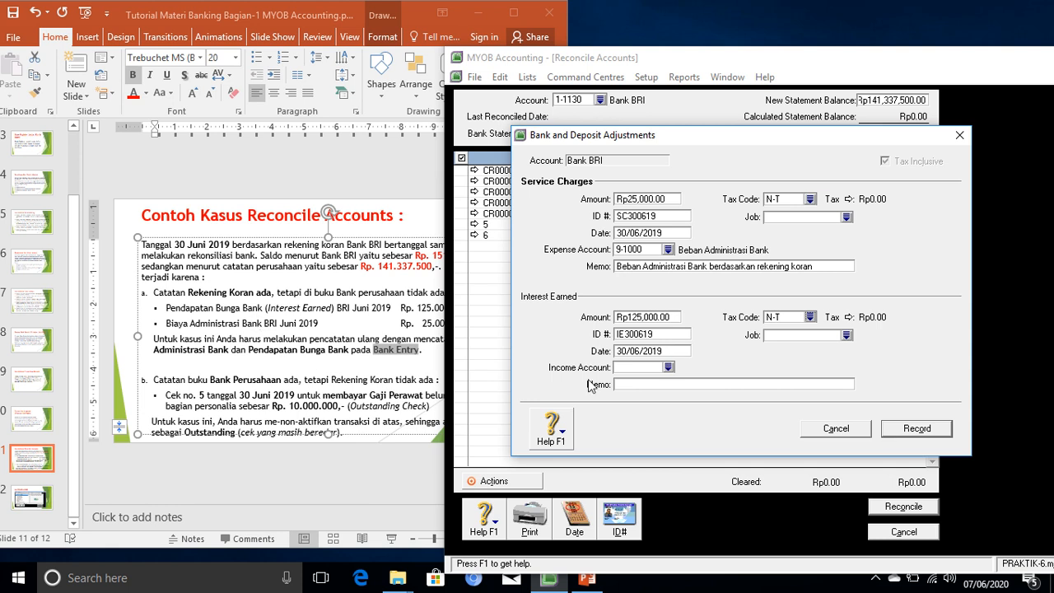
Assign the interest to income account 8-1000 Pendapatan Bunga Bank with memo "Pendapatan Bunga Bank berdasarkan rekening koran" and record the bank entry
{"action": "left_click", "coordinate": [669, 368]}
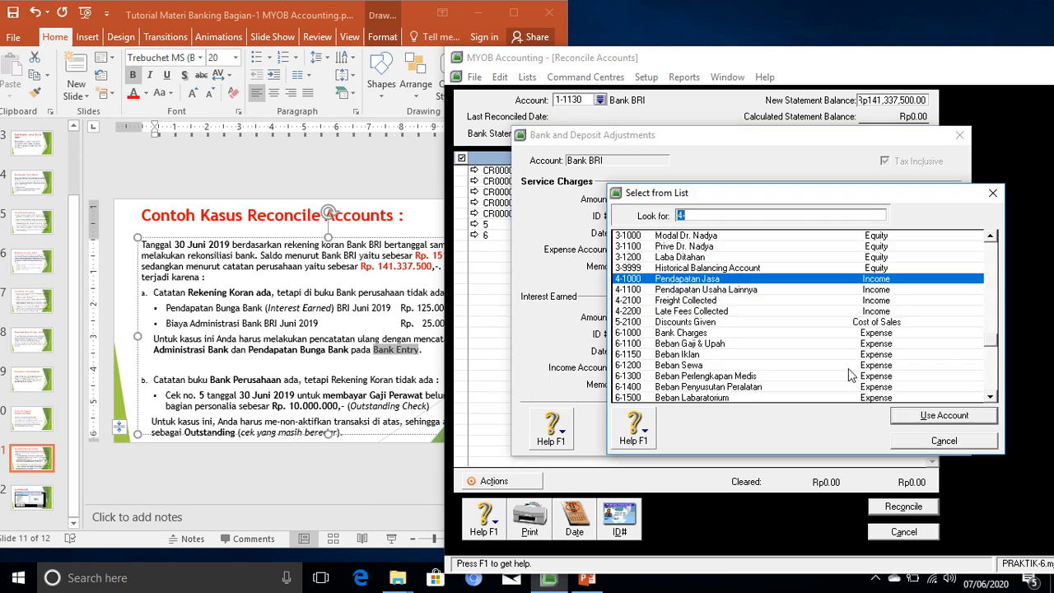
{"action": "scroll", "coordinate": [849, 370], "scroll_direction": "down", "scroll_amount": 5}
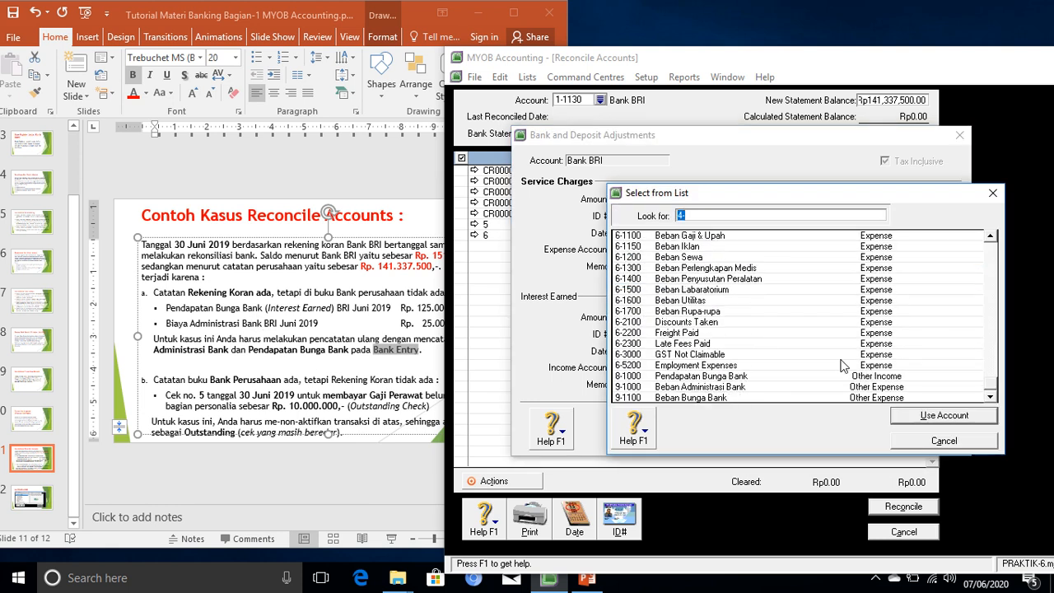
{"action": "left_click", "coordinate": [680, 378]}
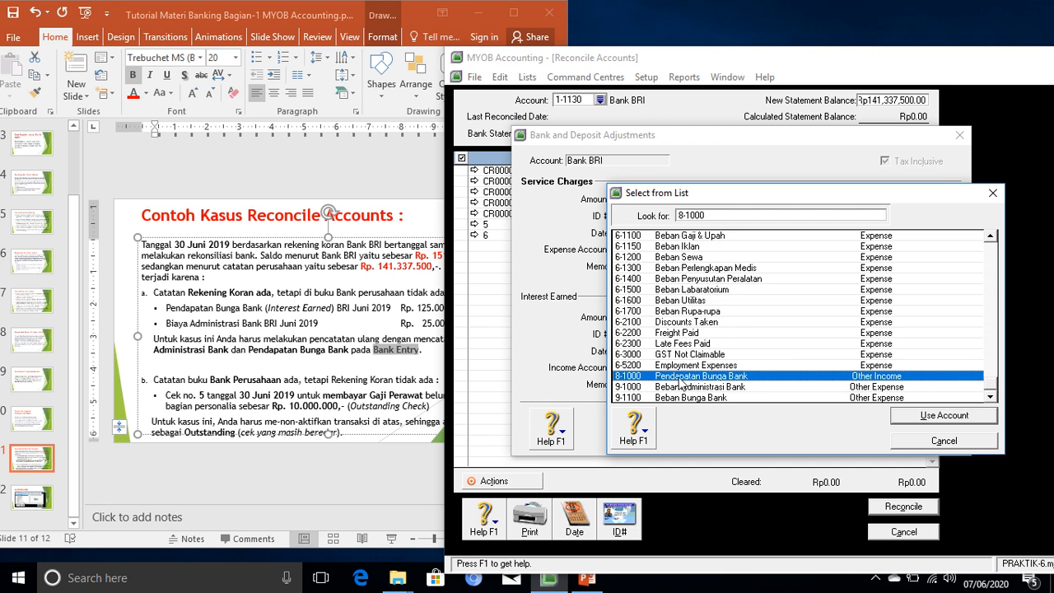
{"action": "double_click", "coordinate": [811, 376]}
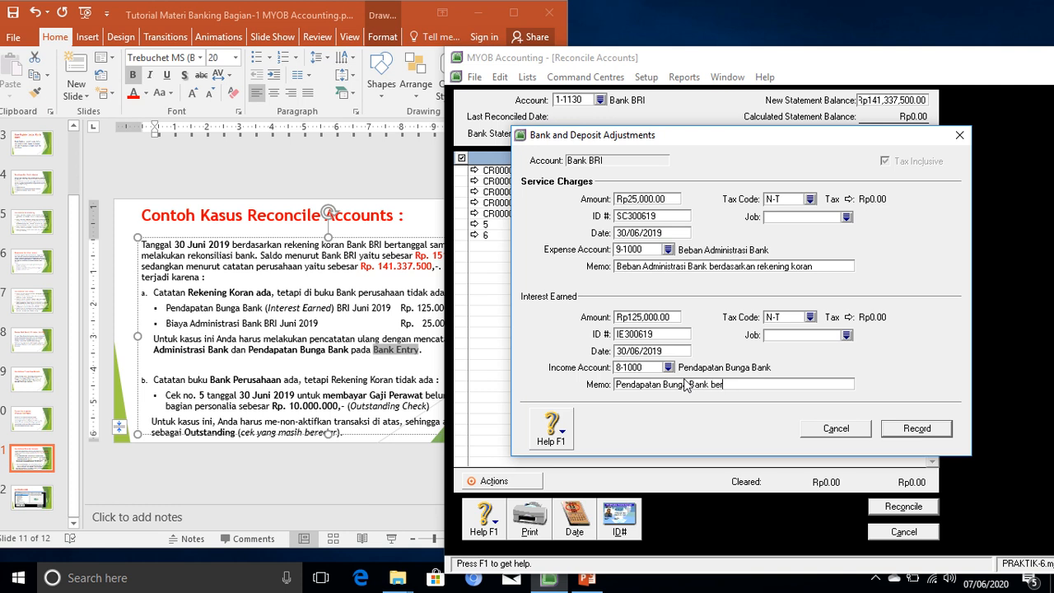
{"action": "type", "text": "daaning koran"}
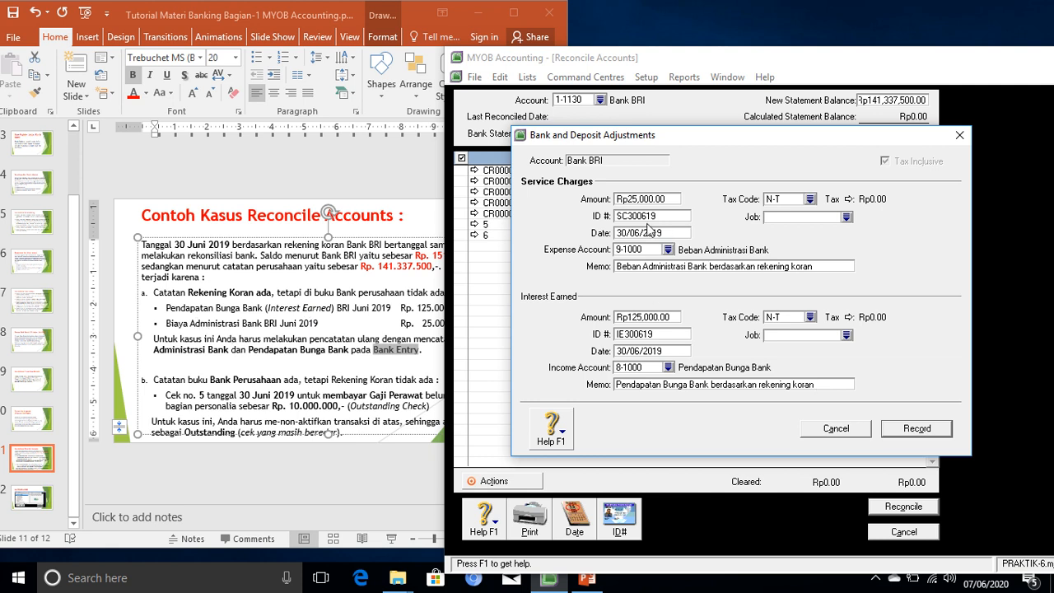
{"action": "left_click", "coordinate": [917, 430]}
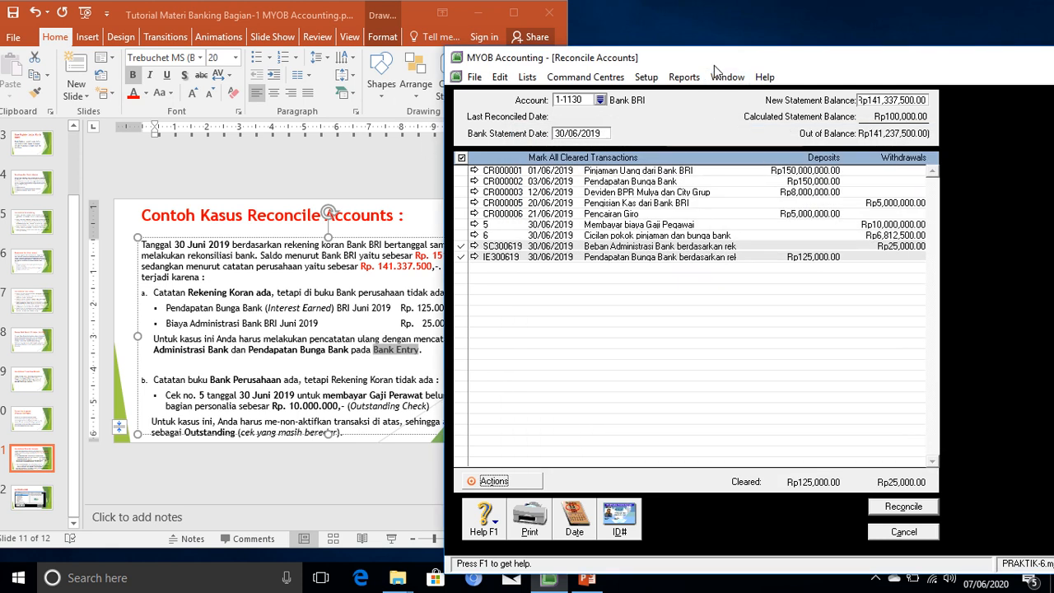
Uncover the bank balance on the reconciliation slide and set the New Statement Balance for Bank BRI to 151437500
{"action": "left_click_drag", "start_coordinate": [715, 62], "coordinate": [751, 62]}
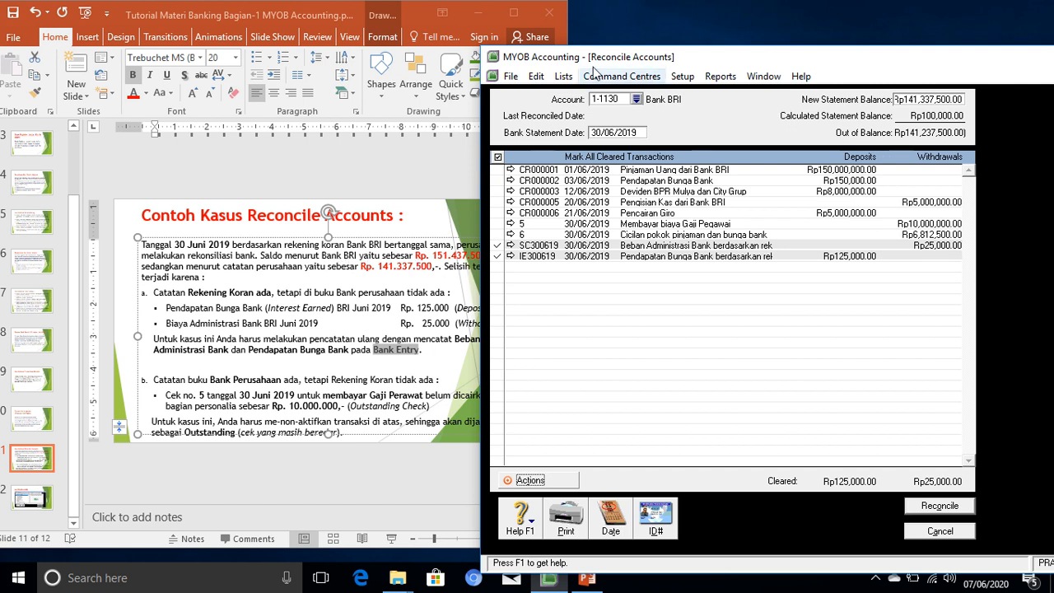
{"action": "left_click_drag", "start_coordinate": [602, 58], "coordinate": [616, 60]}
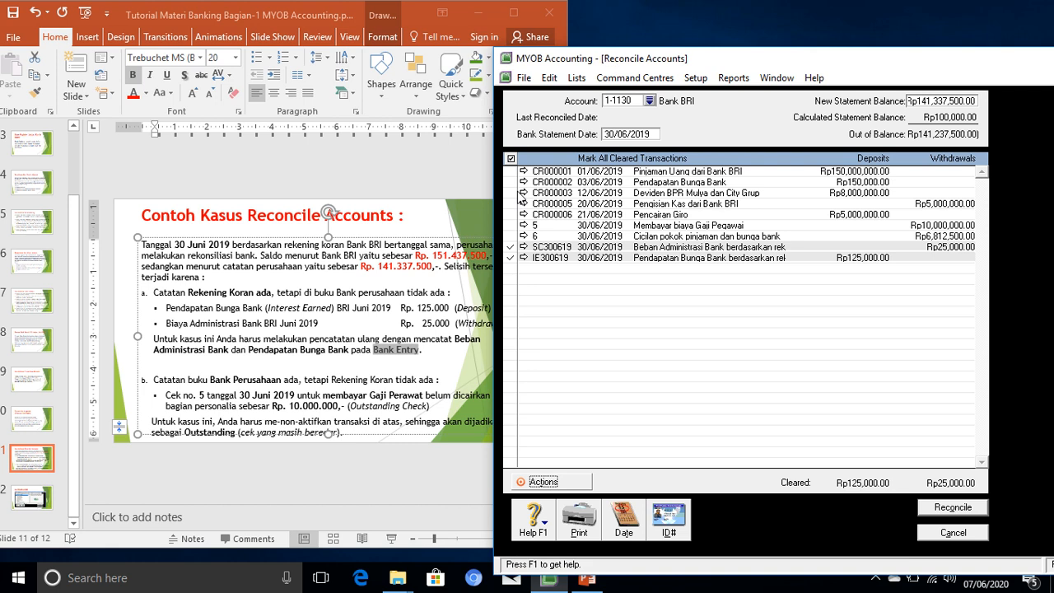
{"action": "left_click", "coordinate": [440, 263]}
{"action": "left_click_drag", "start_coordinate": [432, 256], "coordinate": [494, 255]}
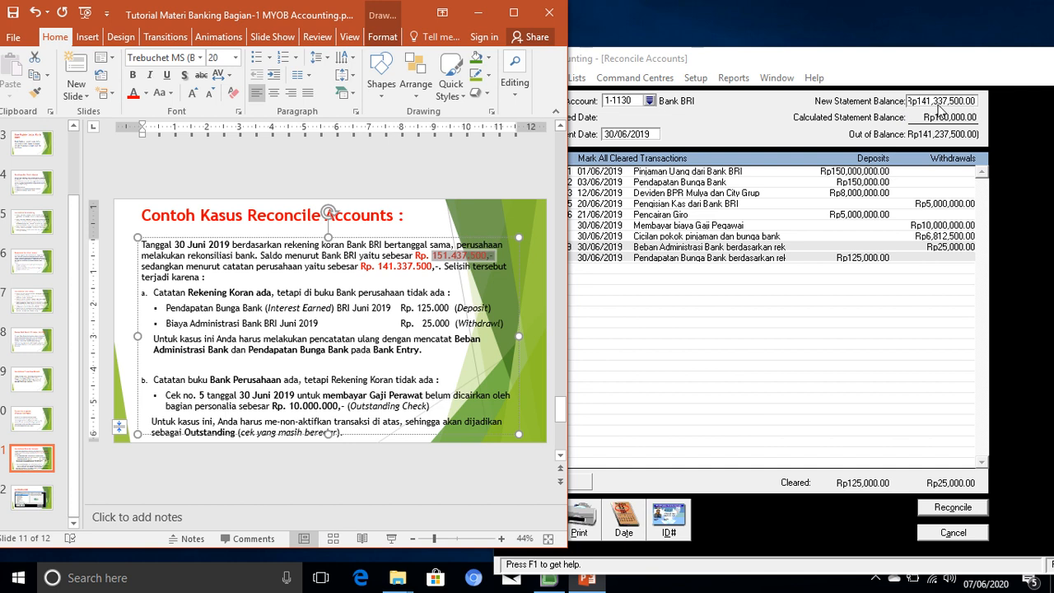
{"action": "left_click", "coordinate": [972, 101]}
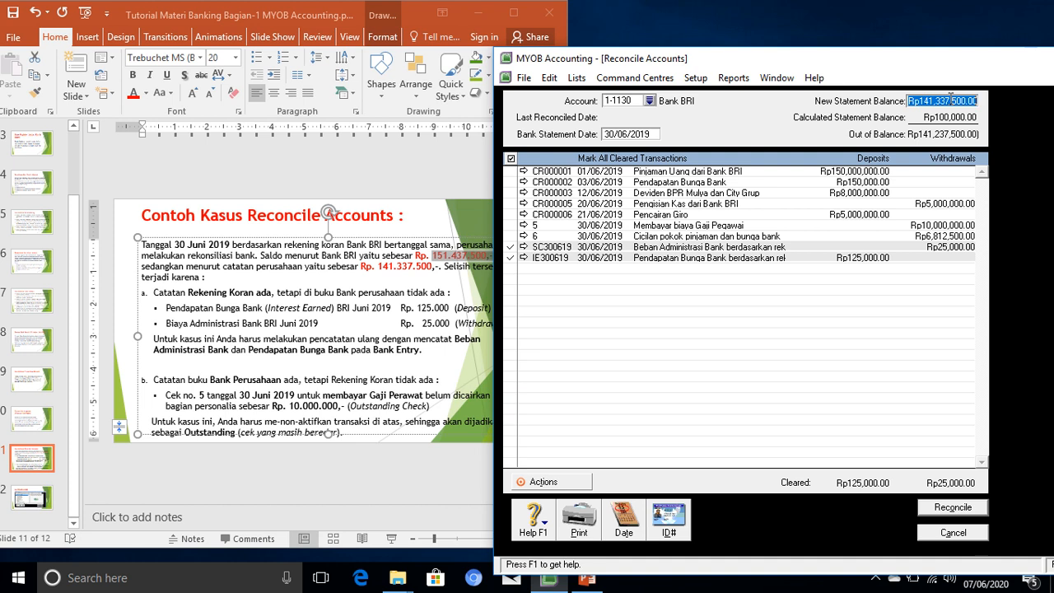
{"action": "type", "text": "151"}
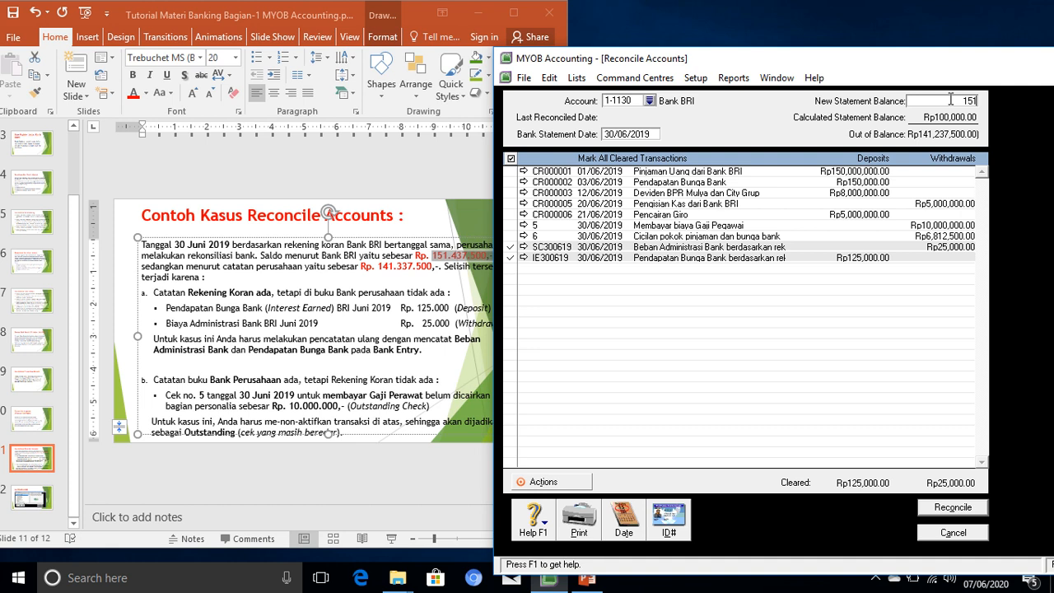
{"action": "type", "text": "437500"}
{"action": "key", "text": "Tab"}
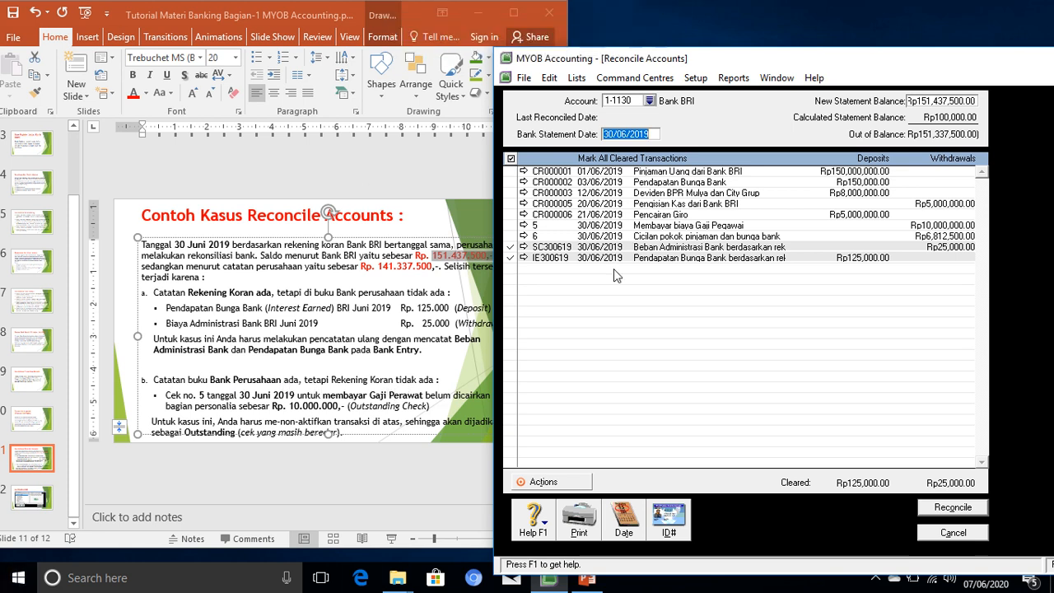
Mark CR000001, CR000002, CR000003, CR000005, CR000006 and cheque 6 as cleared, leaving the salary cheque 5 unmarked as outstanding
{"action": "left_click", "coordinate": [698, 226]}
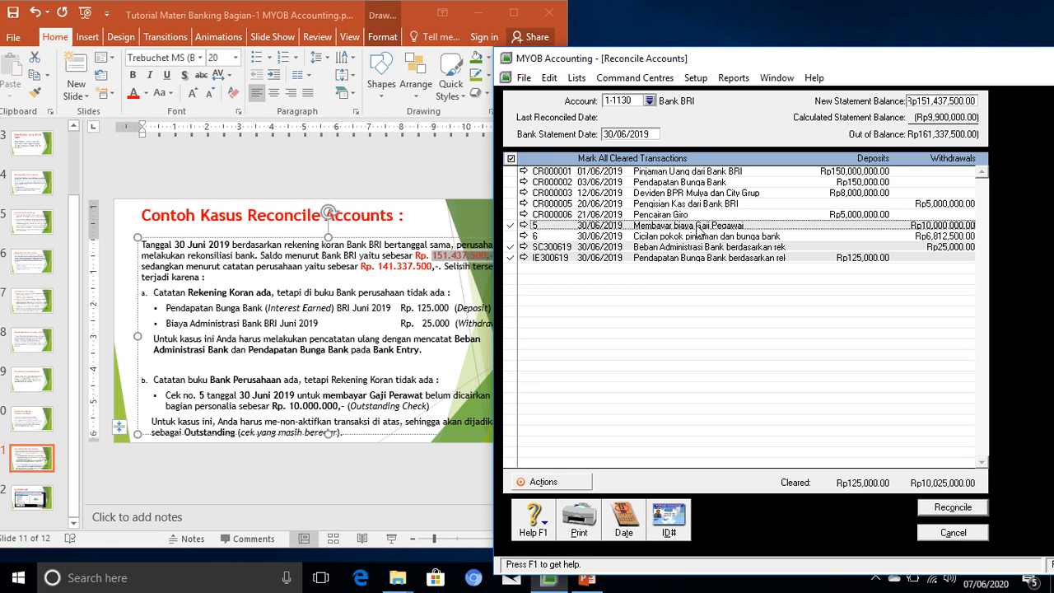
{"action": "left_click", "coordinate": [512, 226]}
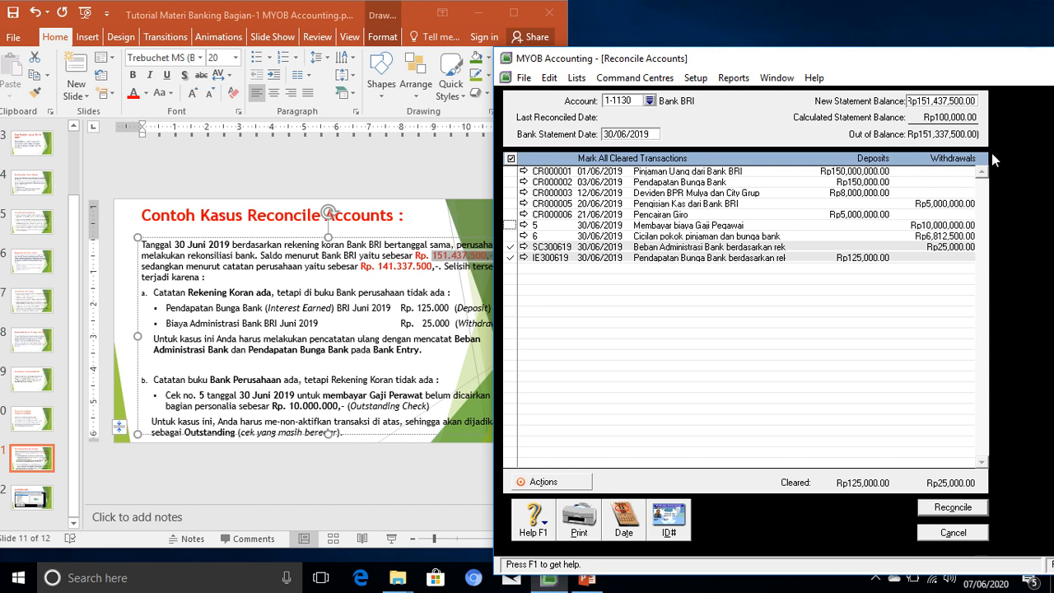
{"action": "left_click", "coordinate": [510, 171]}
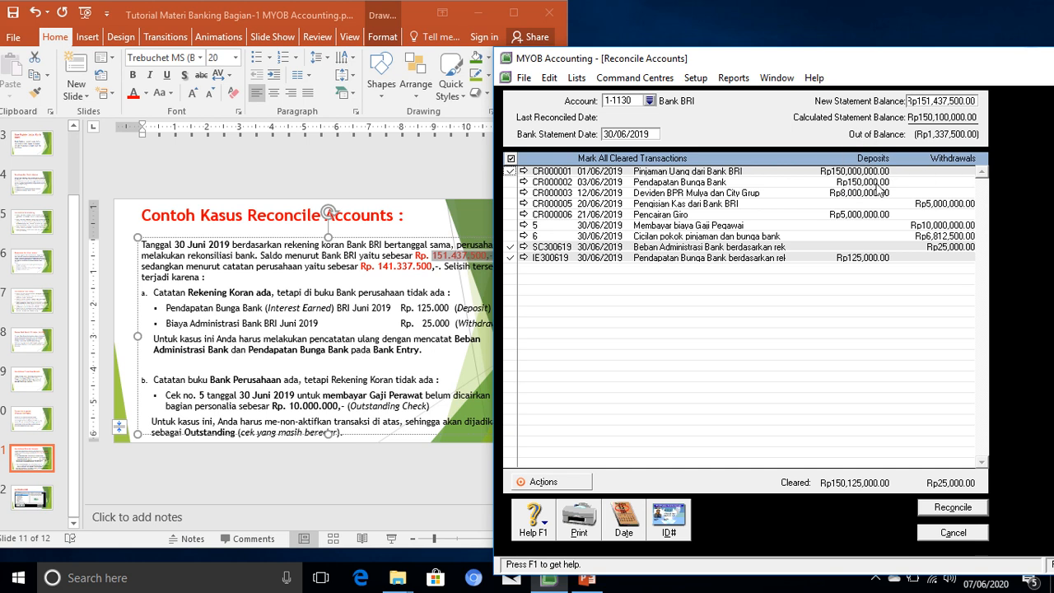
{"action": "left_click", "coordinate": [511, 182]}
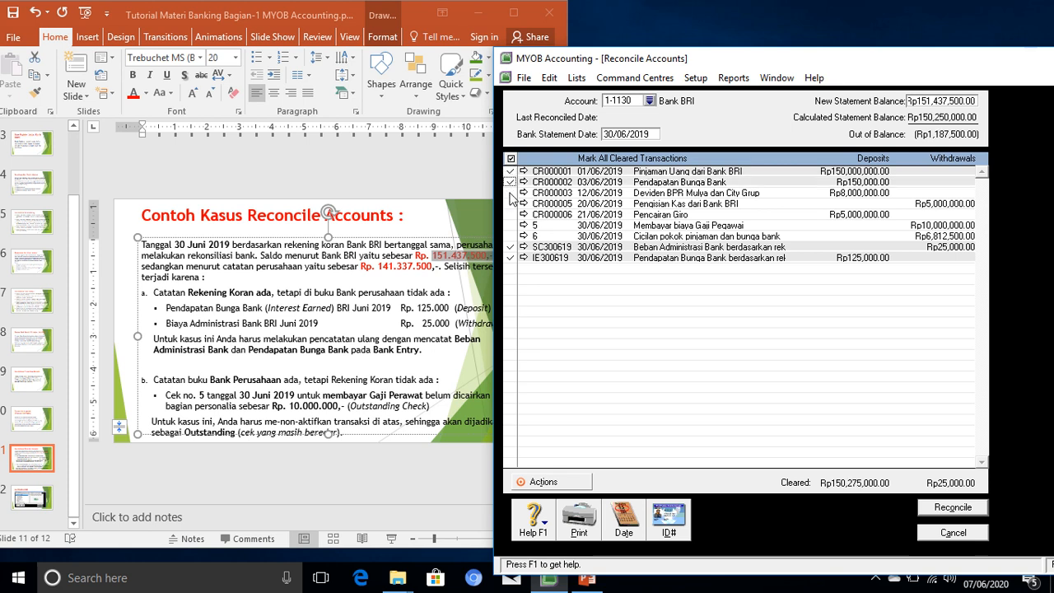
{"action": "left_click", "coordinate": [510, 193]}
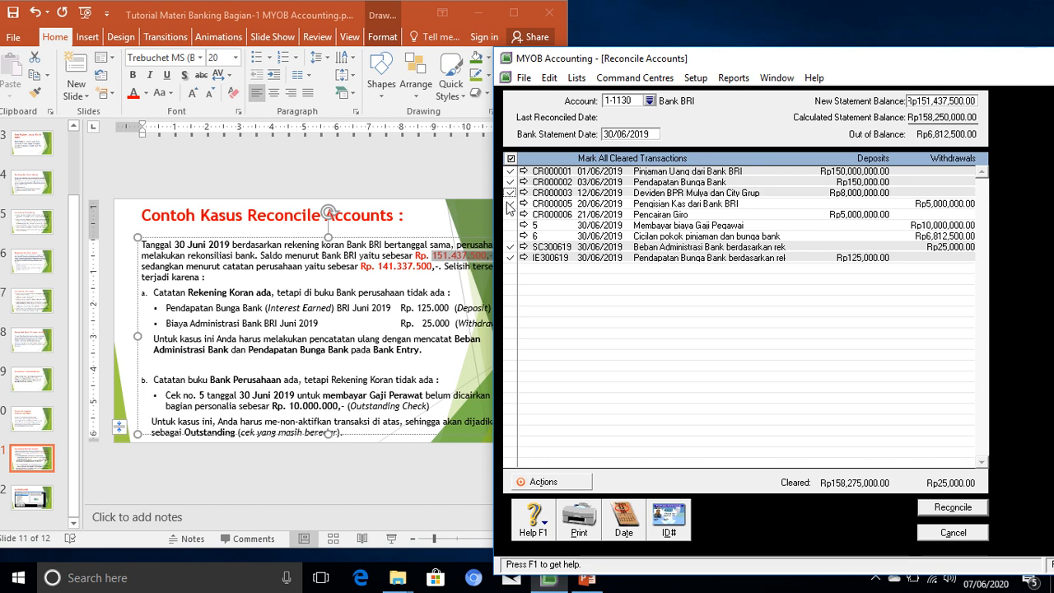
{"action": "left_click", "coordinate": [510, 203]}
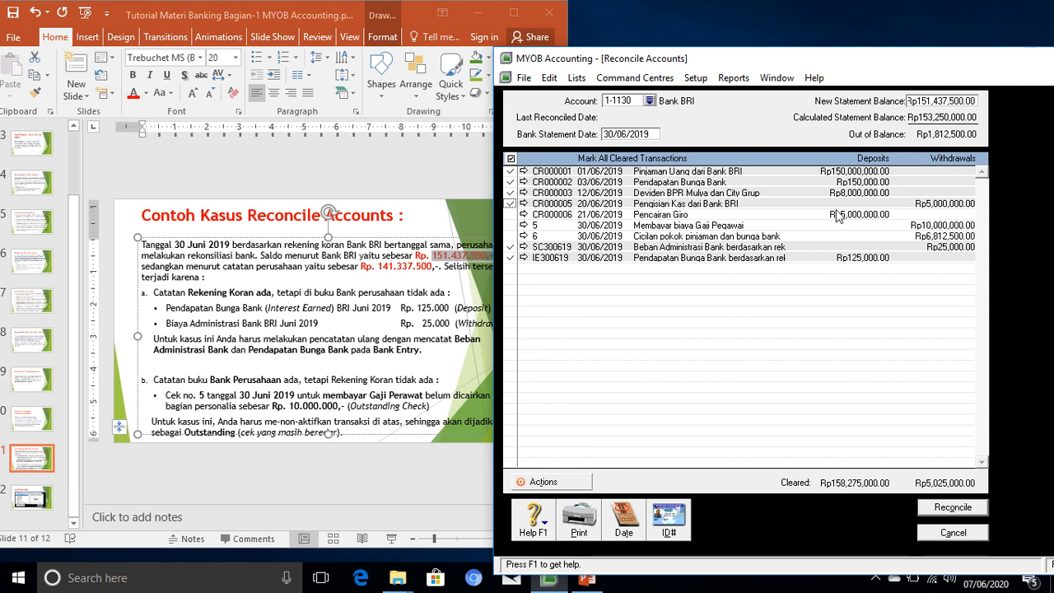
{"action": "left_click", "coordinate": [510, 214]}
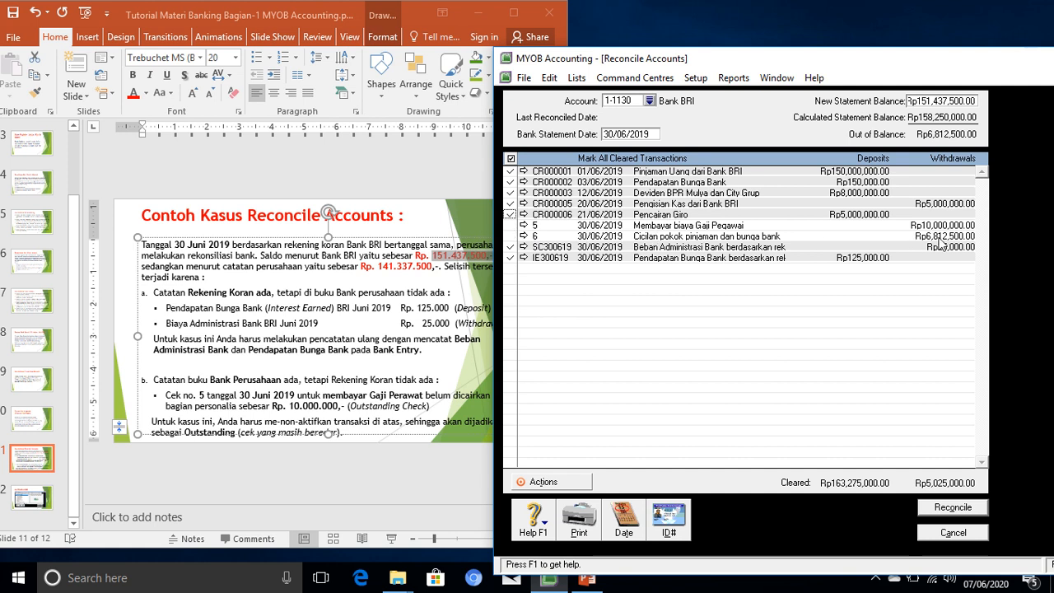
{"action": "left_click", "coordinate": [510, 236]}
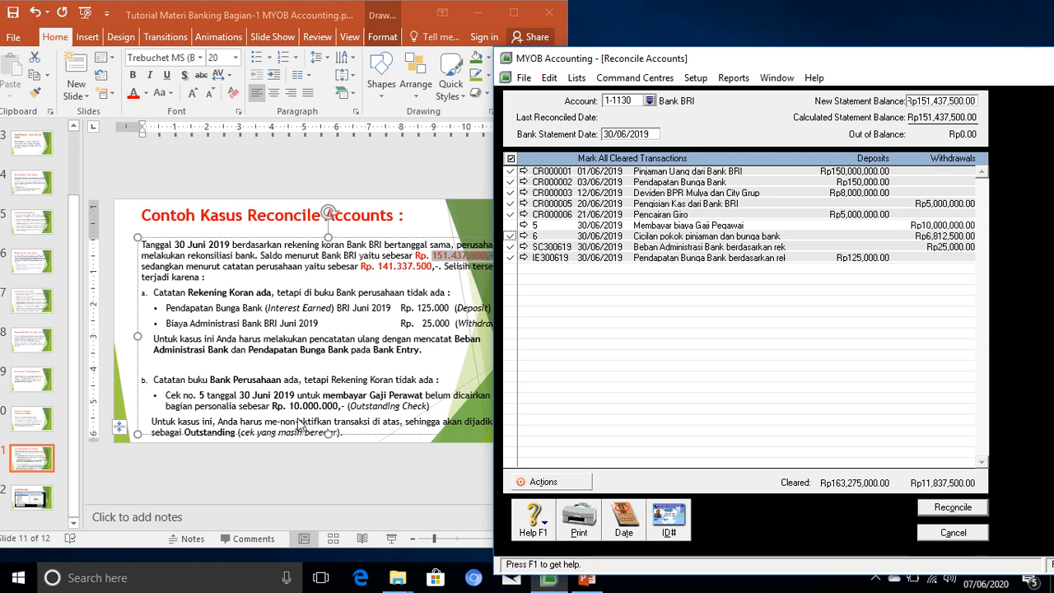
Check the outstanding cheque note on the slide, reconcile the Bank BRI account and close the reconciliation
{"action": "left_click", "coordinate": [240, 428]}
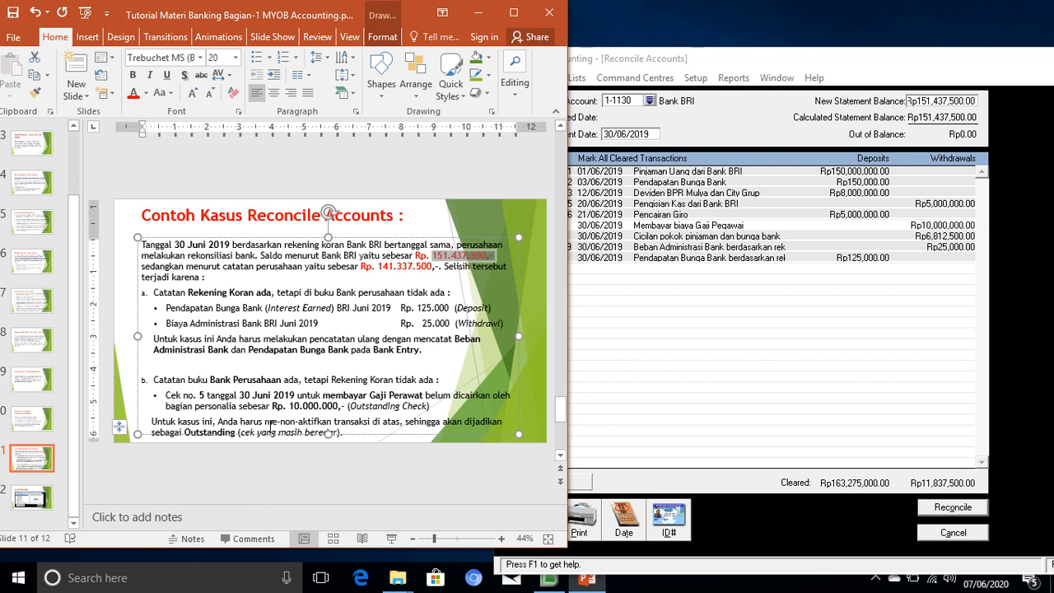
{"action": "left_click", "coordinate": [740, 65]}
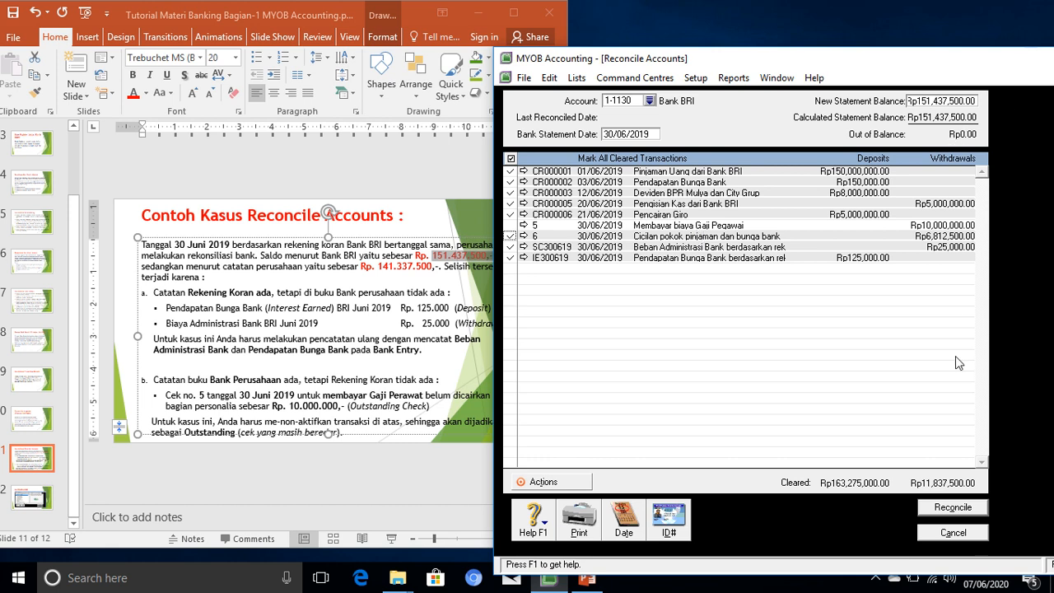
{"action": "left_click", "coordinate": [951, 508]}
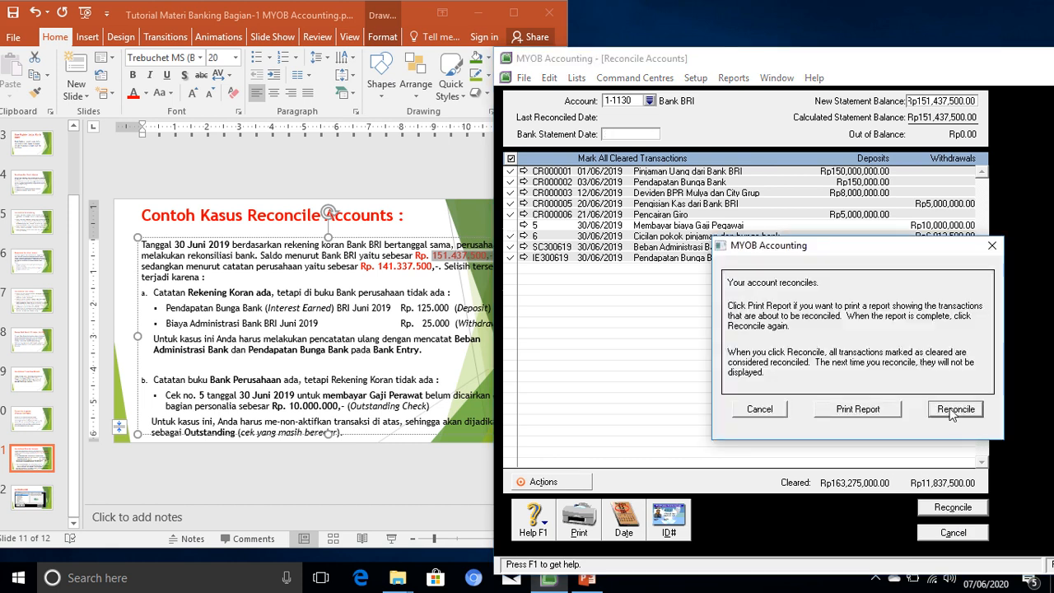
{"action": "left_click", "coordinate": [953, 412]}
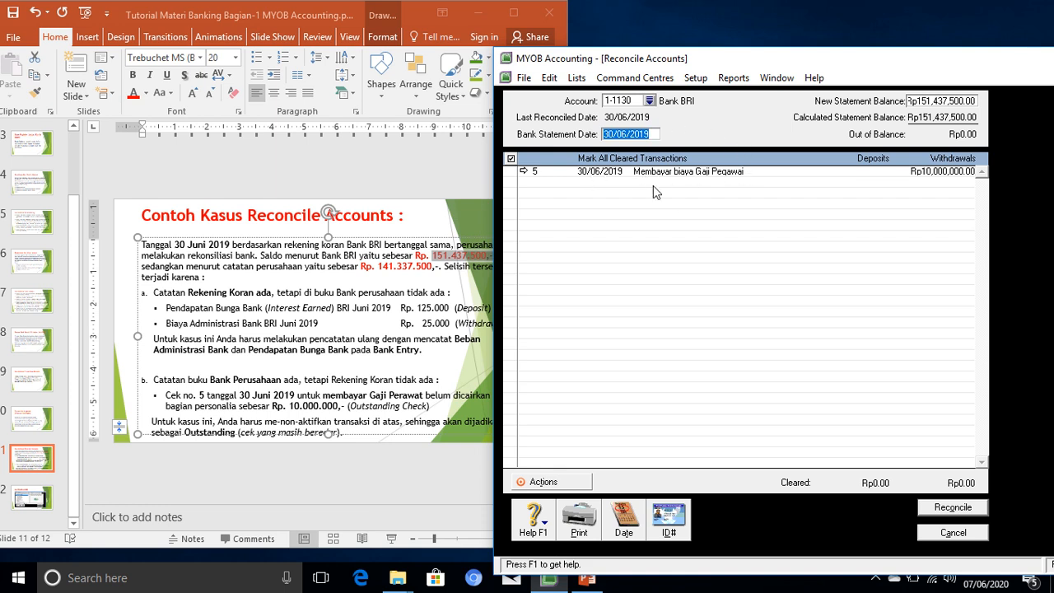
{"action": "left_click", "coordinate": [951, 533]}
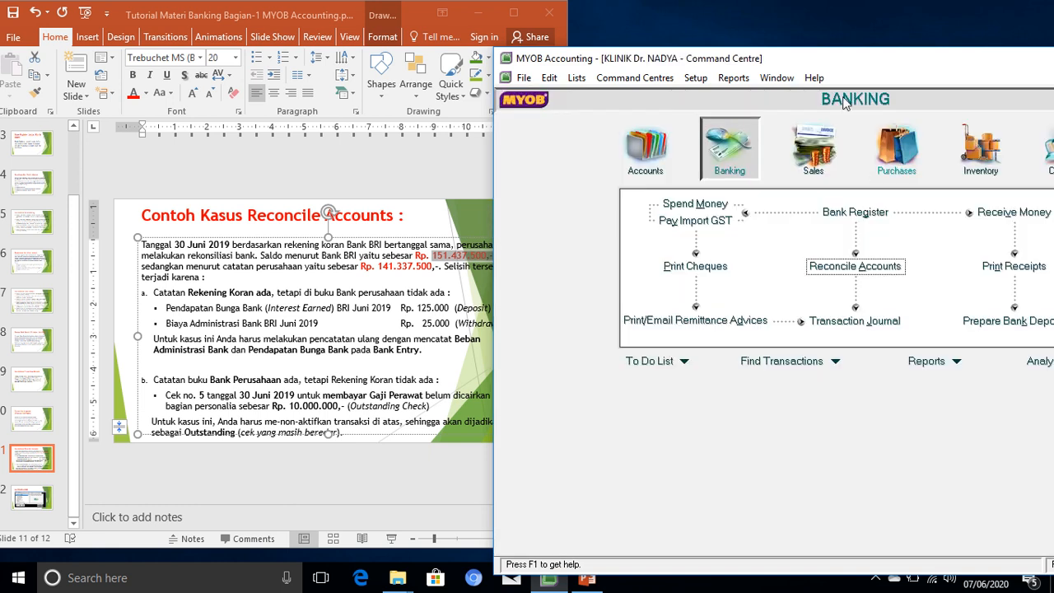
Check the Bank BRI balance and entries in the Bank Register against the slide, and close the register
{"action": "left_click", "coordinate": [864, 218]}
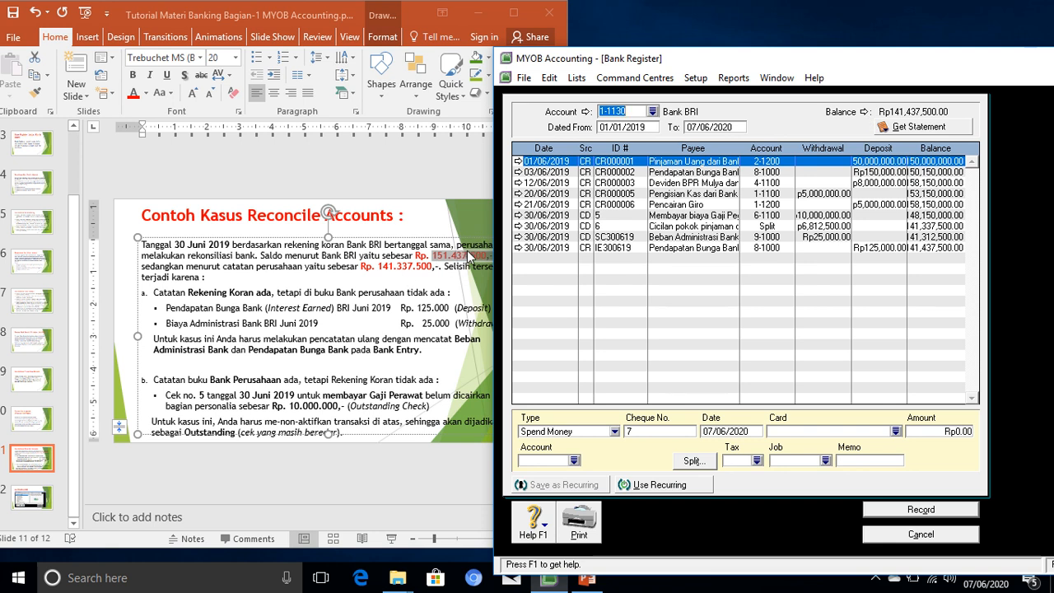
{"action": "left_click", "coordinate": [909, 537]}
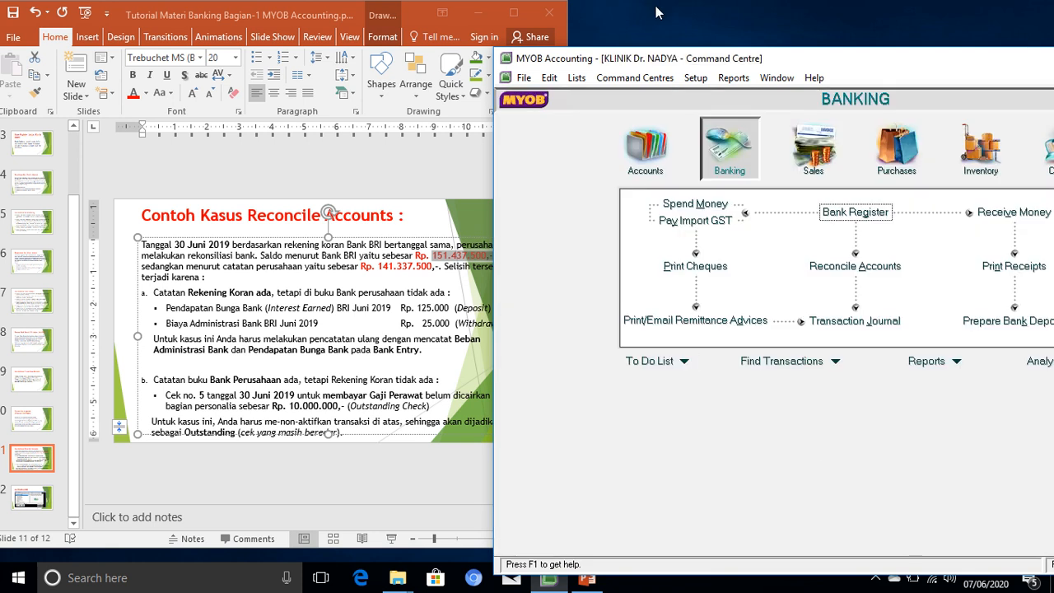
Show the LAPORAN BANKING slide, move the MYOB window fully into view and open the index of Banking reports
{"action": "left_click", "coordinate": [26, 502]}
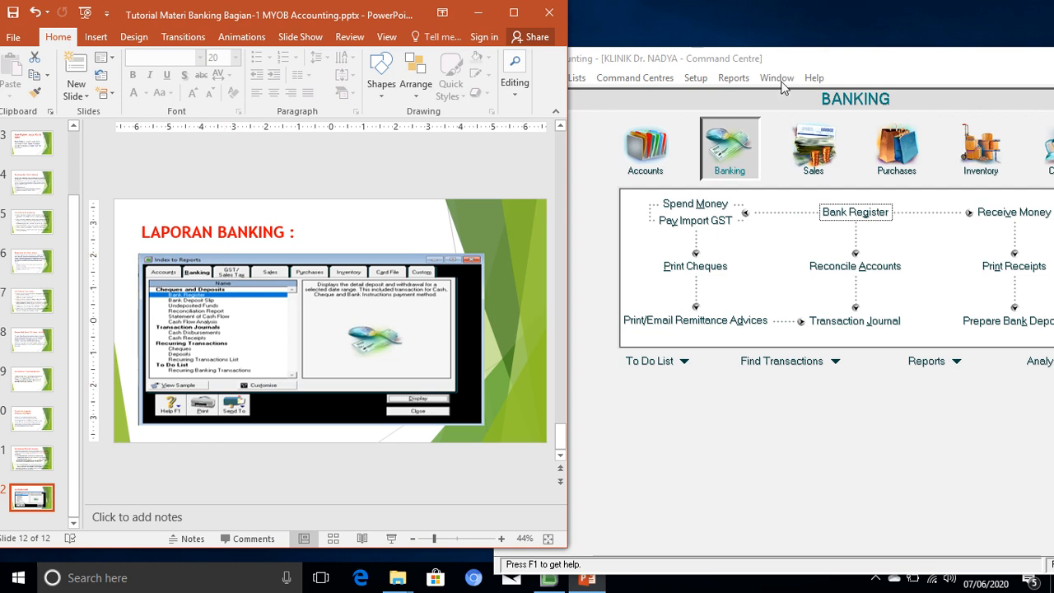
{"action": "left_click_drag", "start_coordinate": [782, 58], "coordinate": [548, 47]}
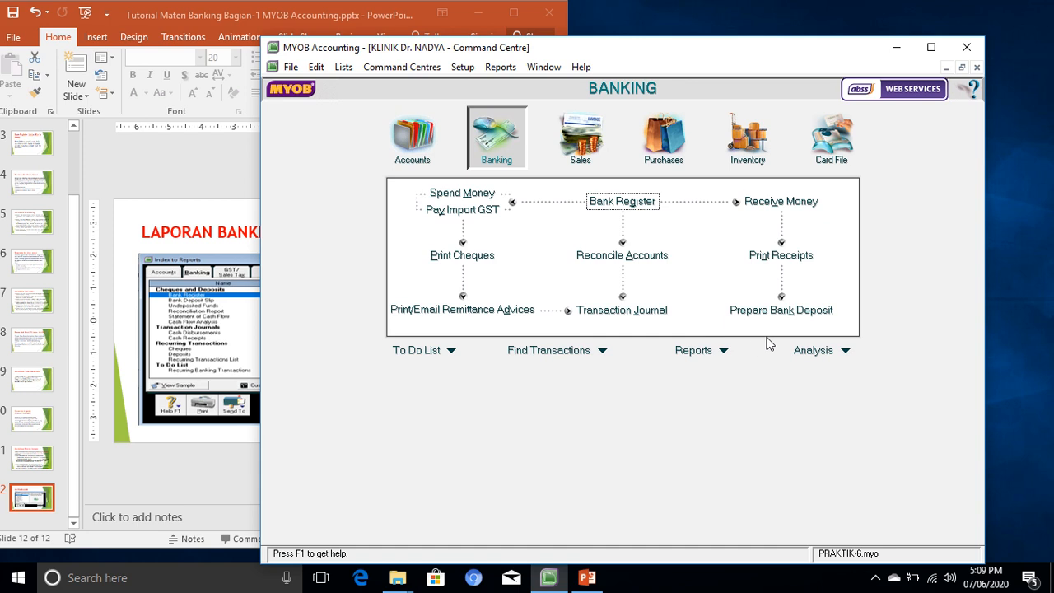
{"action": "left_click", "coordinate": [697, 351]}
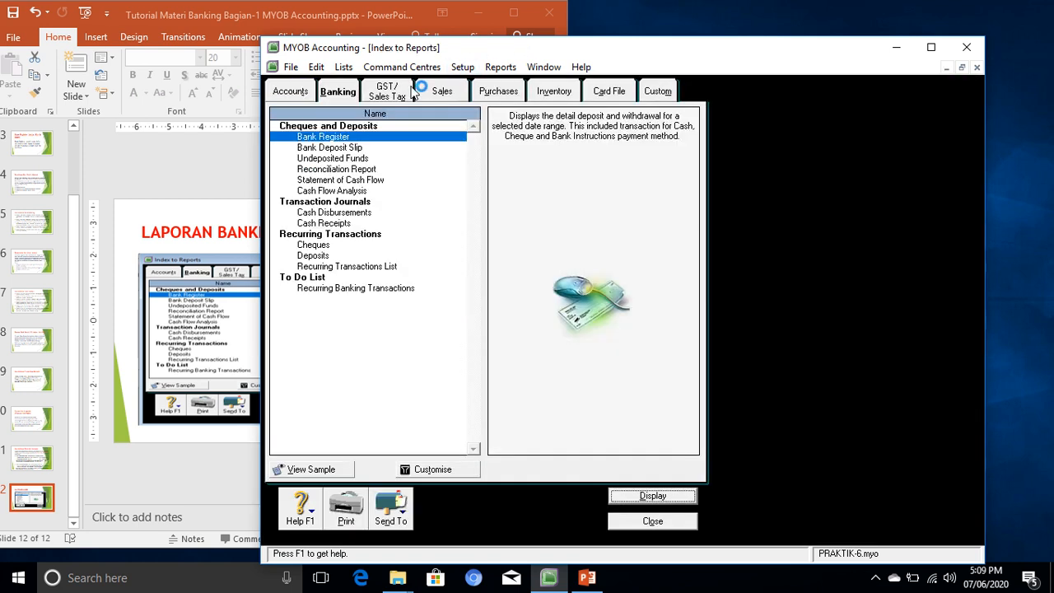
Display the Reconciliation Report for all accounts with statement date 30/06/2019
{"action": "double_click", "coordinate": [324, 169]}
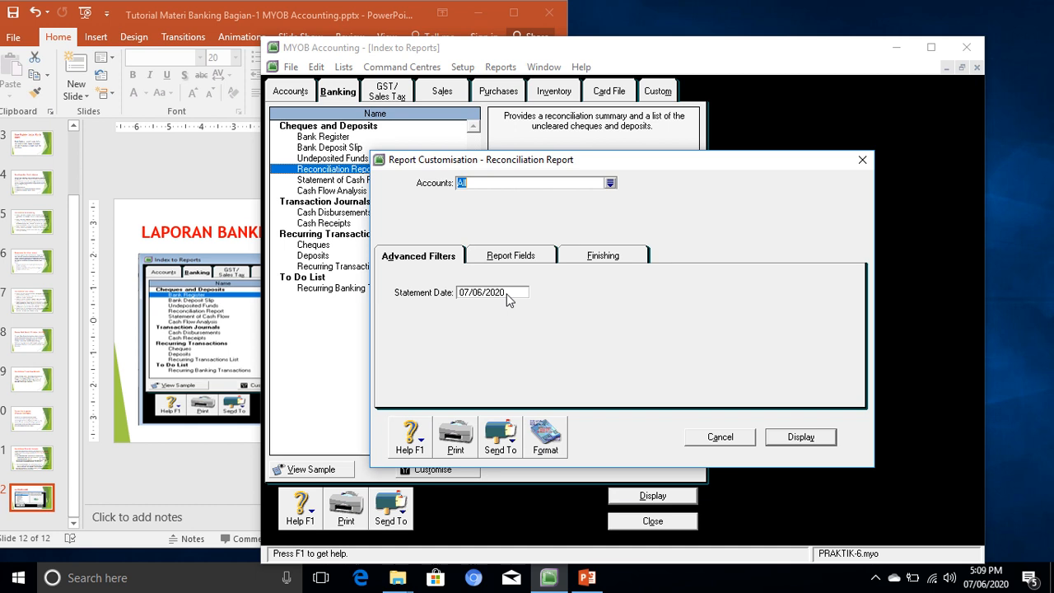
{"action": "left_click", "coordinate": [486, 292]}
{"action": "type", "text": "3"}
{"action": "left_click", "coordinate": [803, 438]}
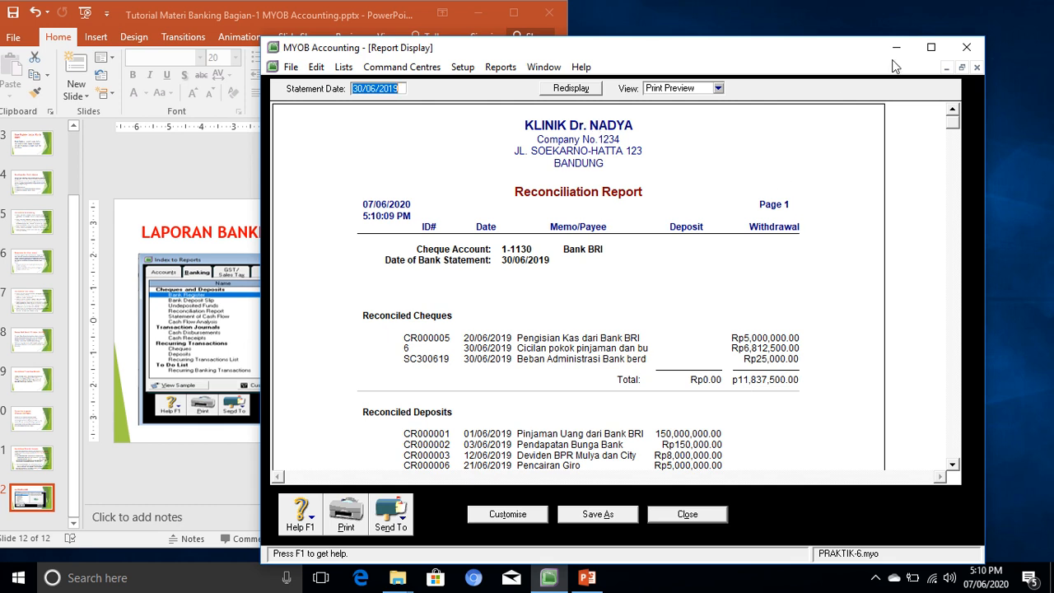
Maximise the Reconciliation Report and review the reconciled cheques, reconciled deposits, outstanding cheques and reconciliation summary for Bank BRI
{"action": "left_click", "coordinate": [935, 50]}
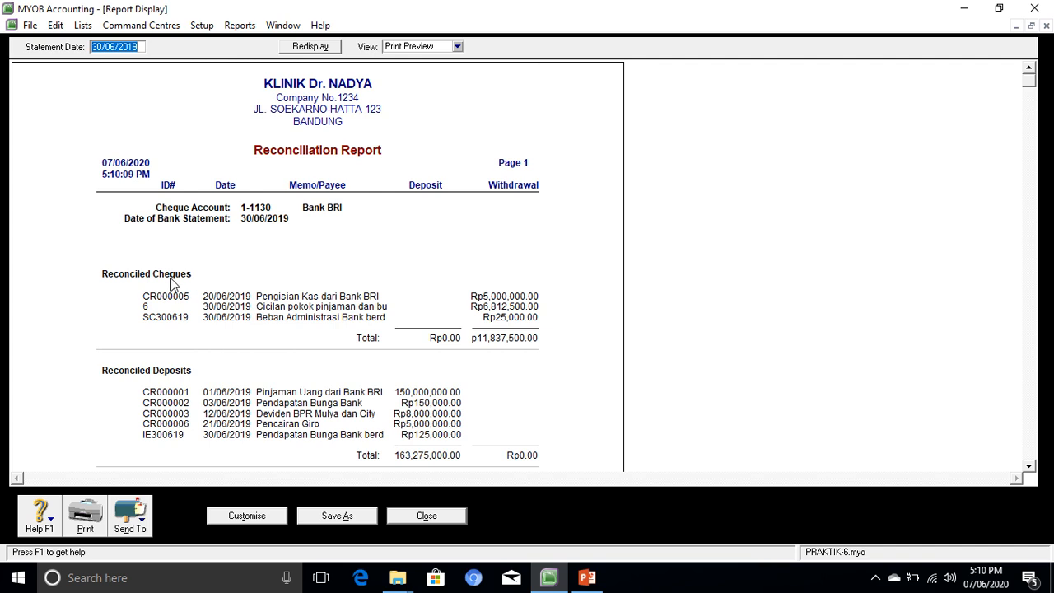
{"action": "scroll", "coordinate": [225, 341], "scroll_direction": "down", "scroll_amount": 2}
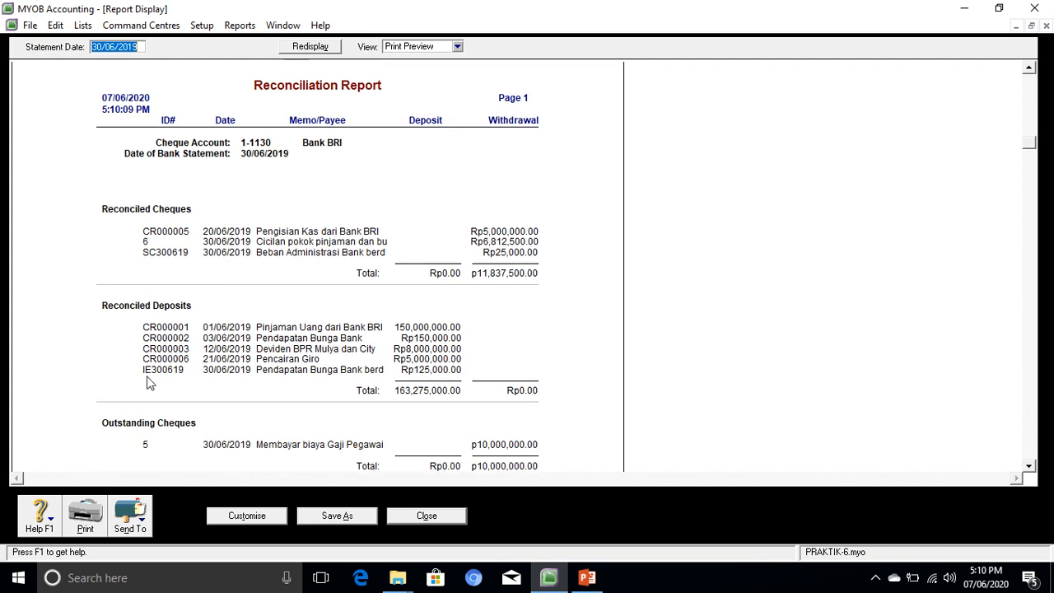
{"action": "scroll", "coordinate": [150, 379], "scroll_direction": "down", "scroll_amount": 1}
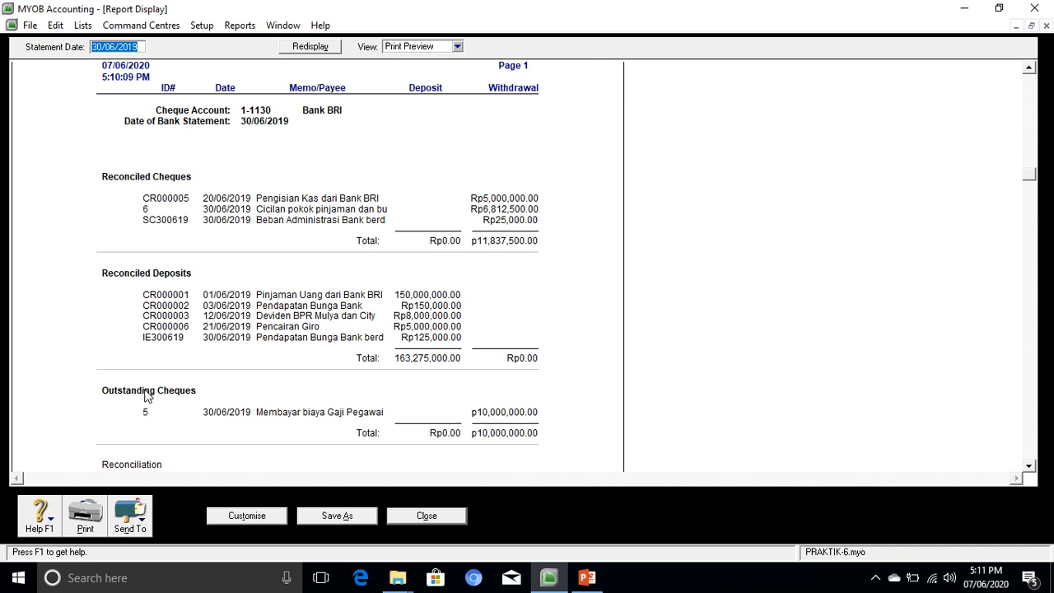
{"action": "scroll", "coordinate": [147, 396], "scroll_direction": "down", "scroll_amount": 1}
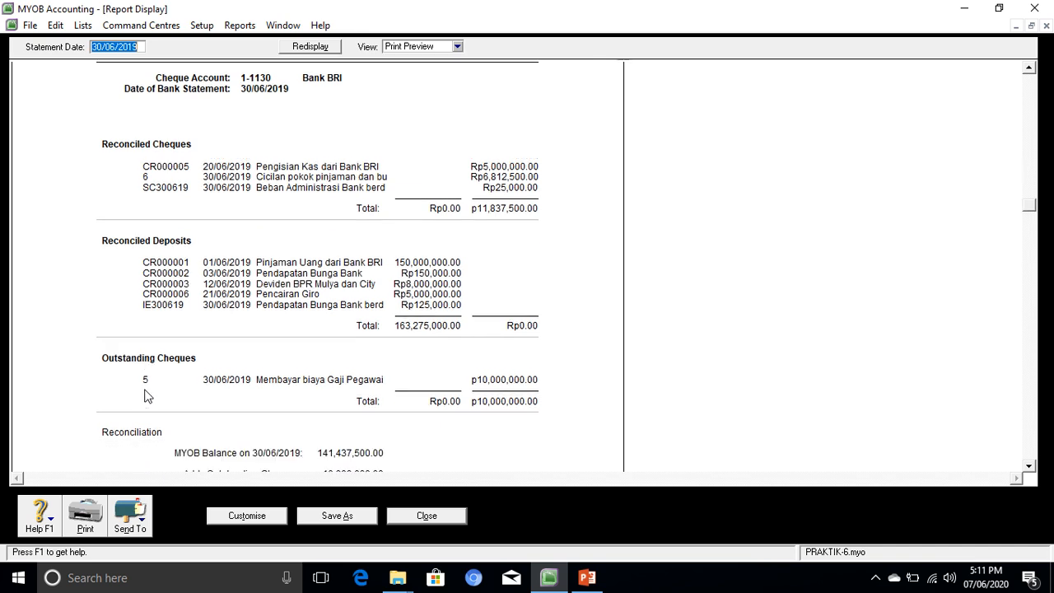
{"action": "scroll", "coordinate": [148, 396], "scroll_direction": "down", "scroll_amount": 1}
{"action": "scroll", "coordinate": [172, 388], "scroll_direction": "down", "scroll_amount": 2}
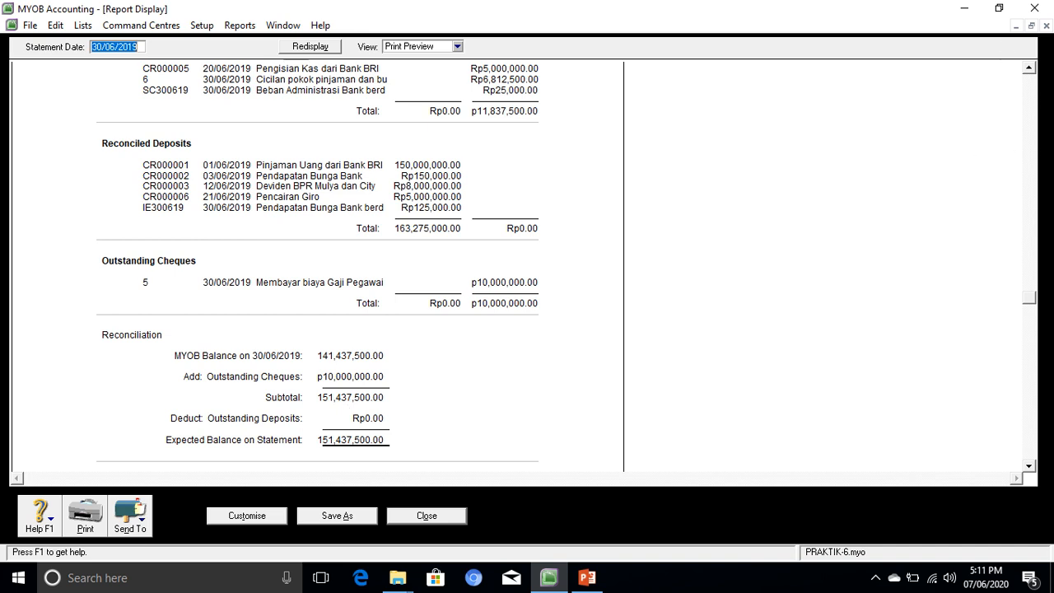
Restore the report window beside the slides, and highlight the Bank BRI statement balance on the Contoh Kasus Reconcile Accounts slide for comparison with the report
{"action": "left_click", "coordinate": [999, 9]}
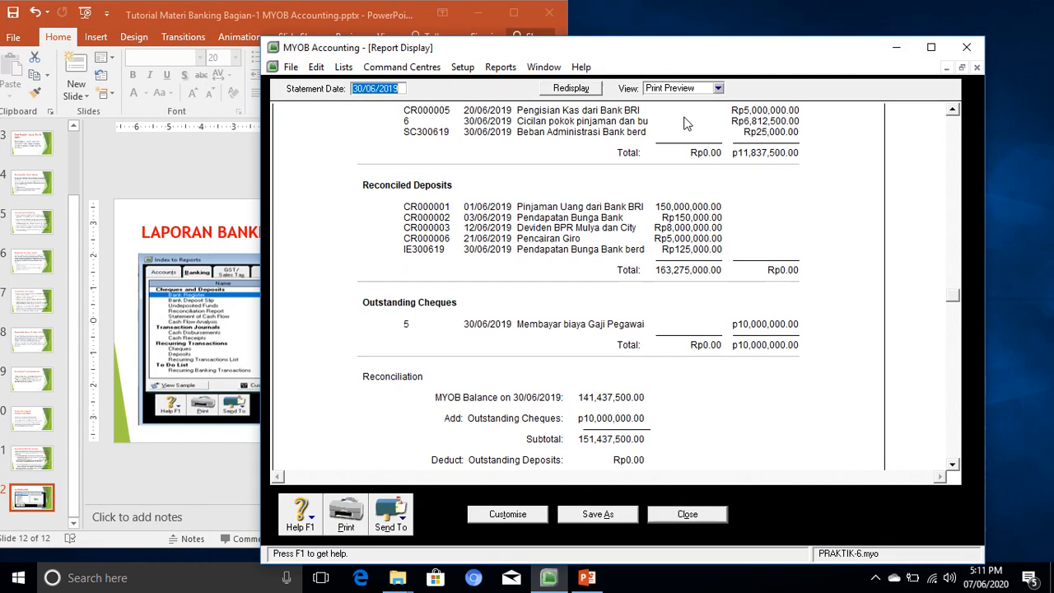
{"action": "left_click", "coordinate": [515, 65]}
{"action": "left_click", "coordinate": [517, 59]}
{"action": "left_click_drag", "start_coordinate": [517, 47], "coordinate": [602, 39]}
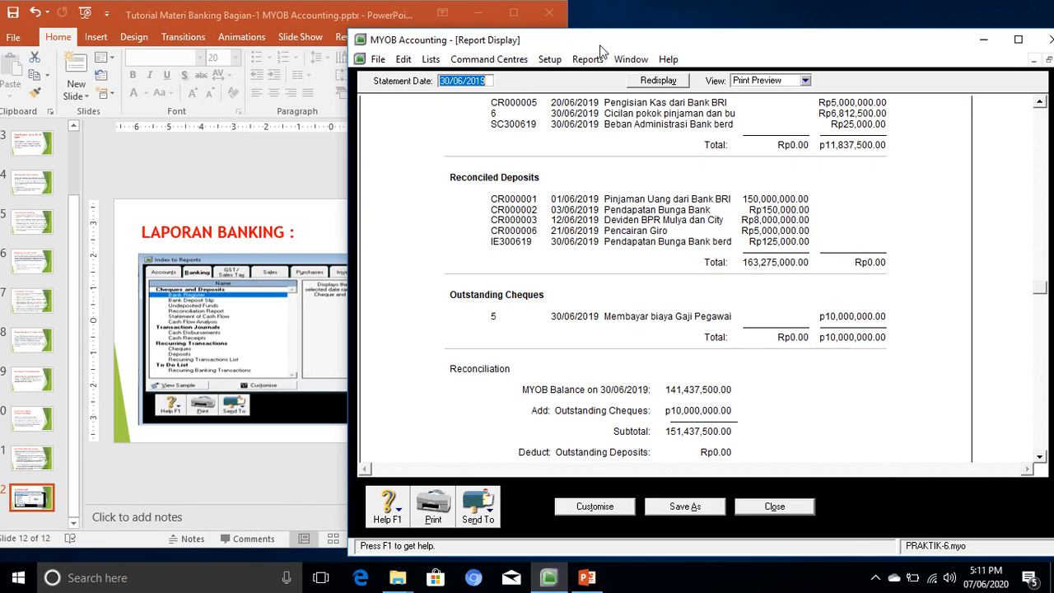
{"action": "left_click", "coordinate": [37, 459]}
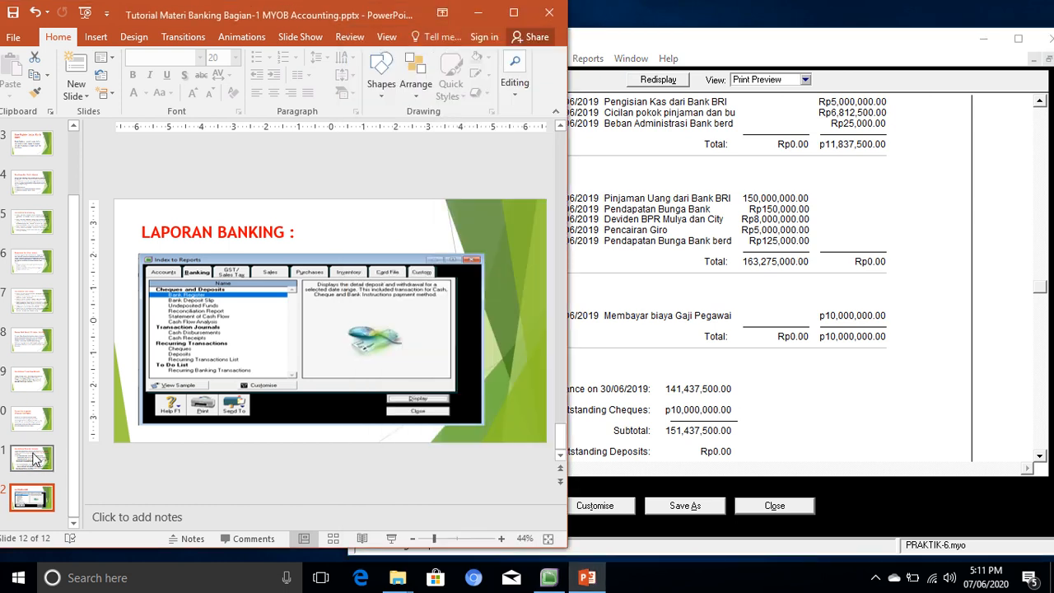
{"action": "left_click", "coordinate": [38, 460]}
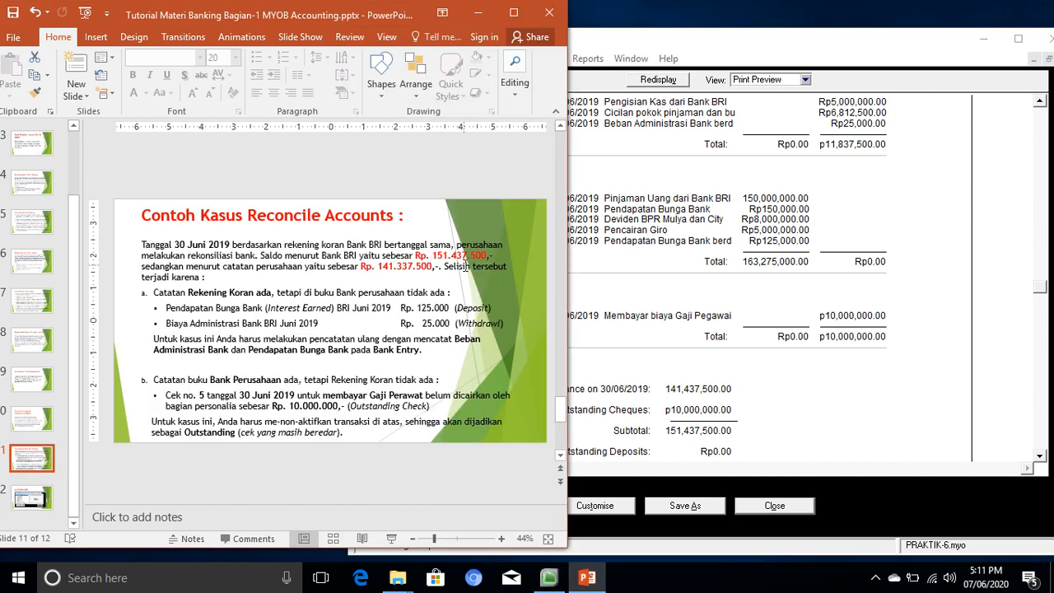
{"action": "left_click", "coordinate": [465, 266]}
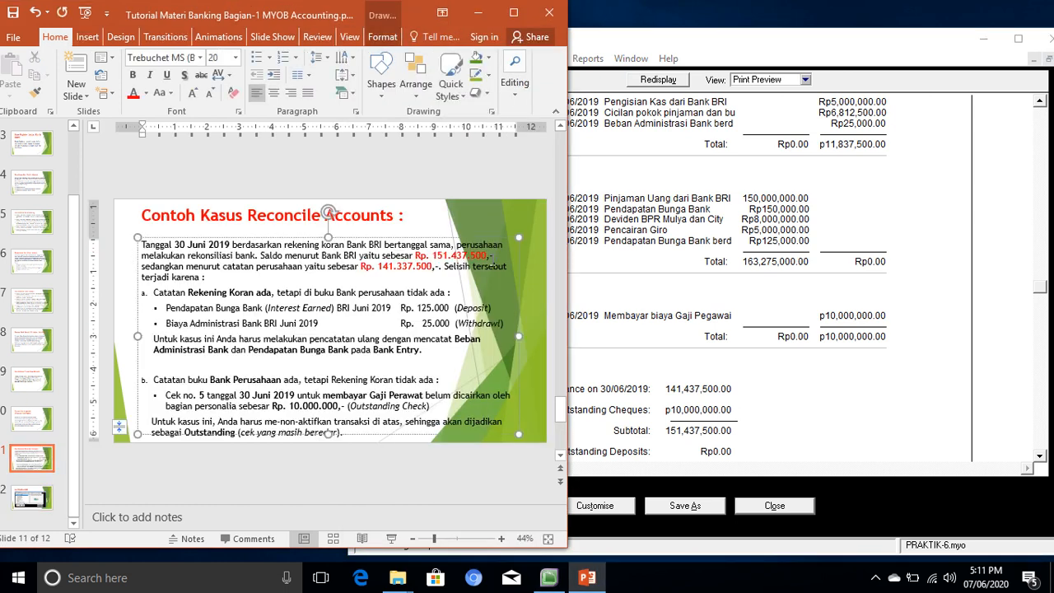
{"action": "left_click_drag", "start_coordinate": [494, 256], "coordinate": [415, 256]}
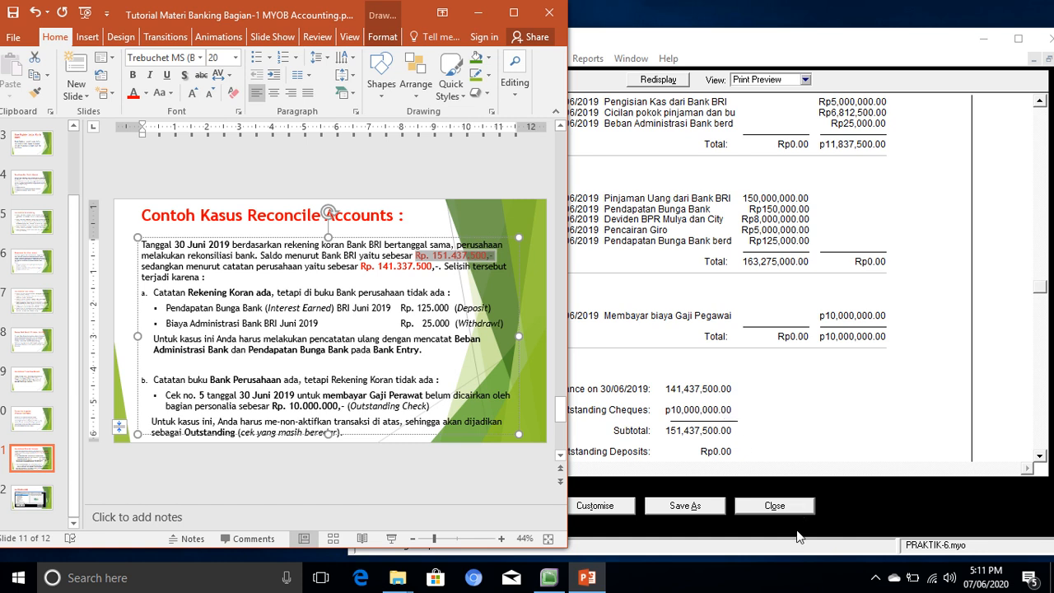
Close the Reconciliation Report and the report index, and minimise MYOB to return to the PowerPoint presentation in a maximised window
{"action": "left_click", "coordinate": [775, 507]}
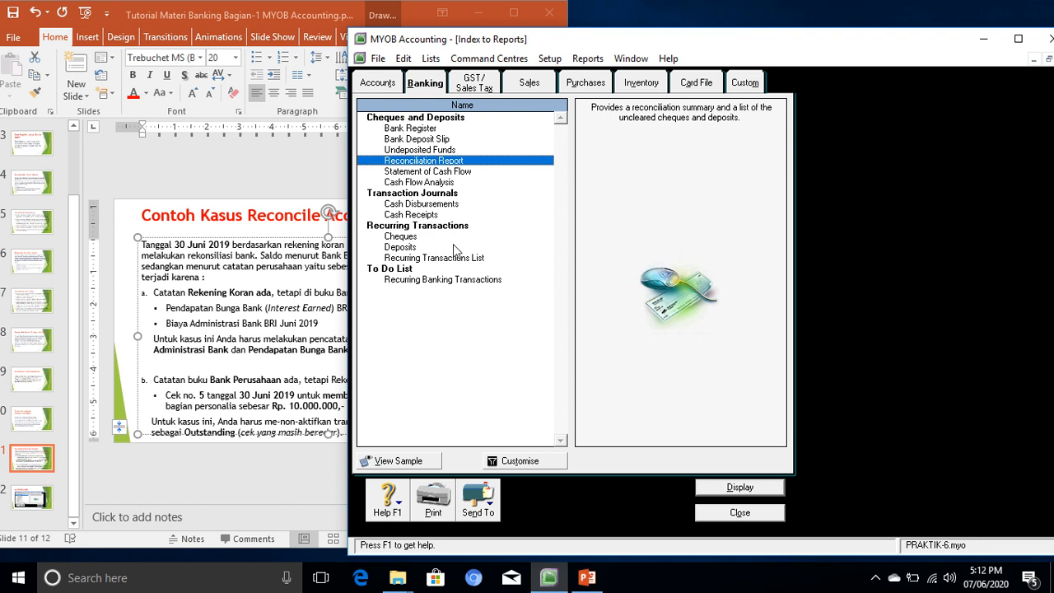
{"action": "left_click", "coordinate": [740, 513]}
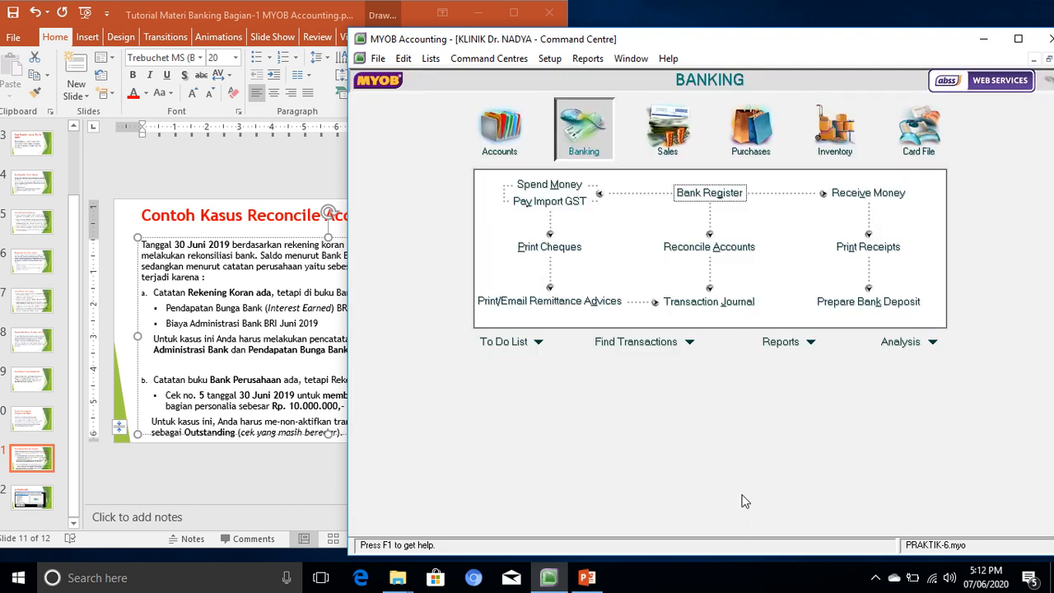
{"action": "left_click", "coordinate": [984, 39]}
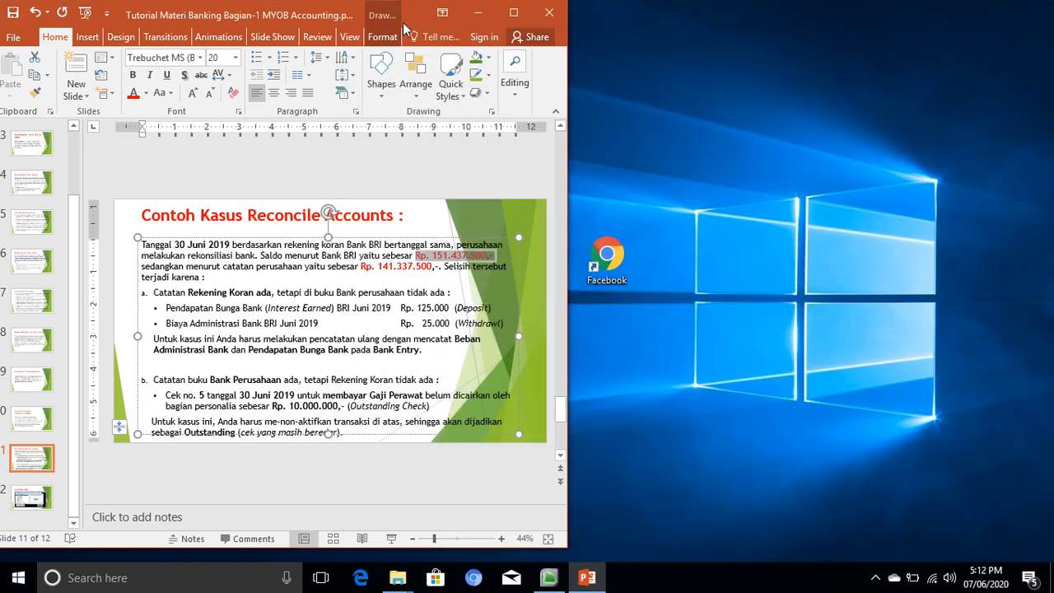
{"action": "left_click", "coordinate": [513, 12]}
{"action": "mouse_move", "coordinate": [490, 7]}
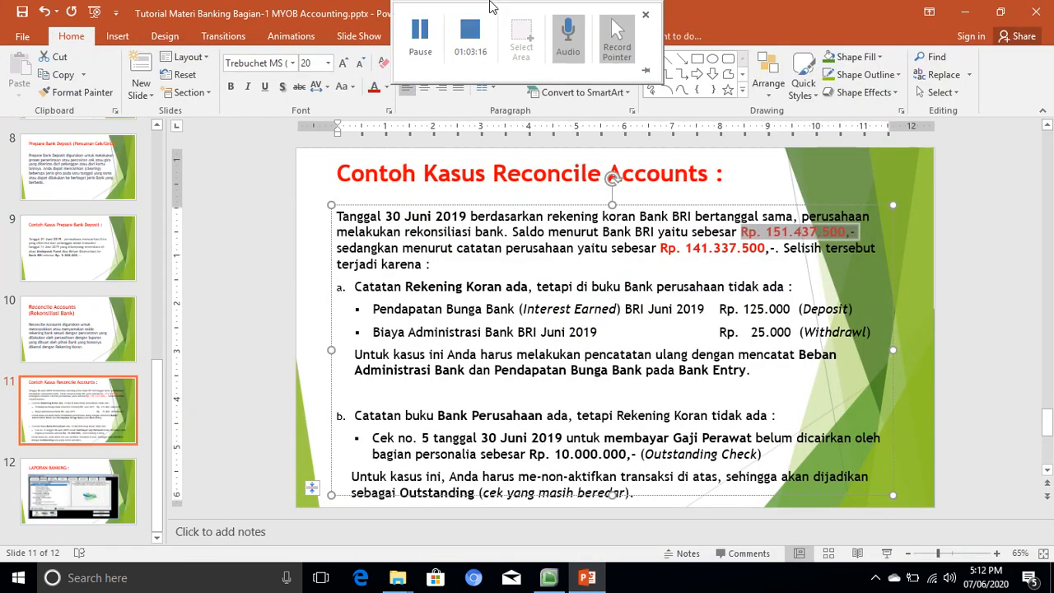